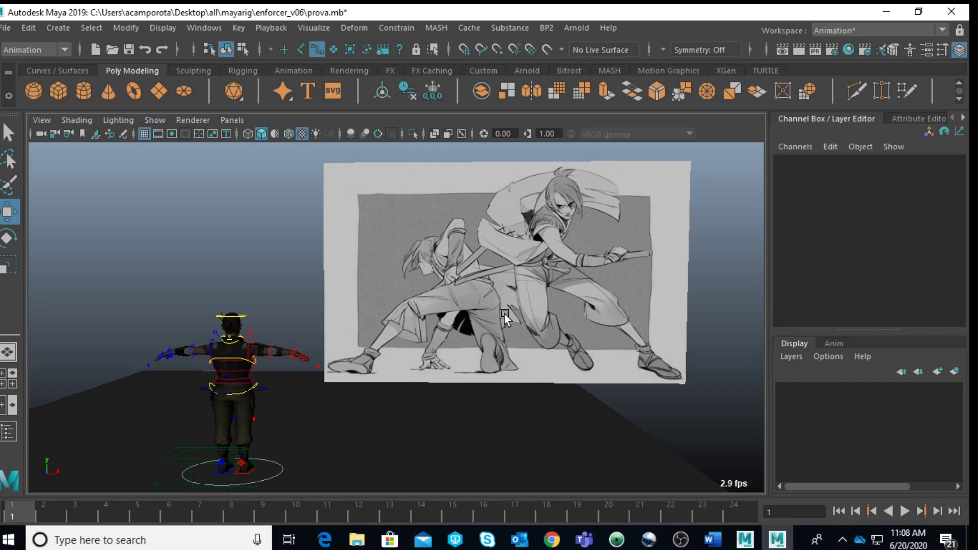
# - Lower the character's COG control to Translate Y about -48.6 and tilt it forward to rotations of about 44.6, 11.3 and 11.3
pyautogui.press('space')
pyautogui.press('space')
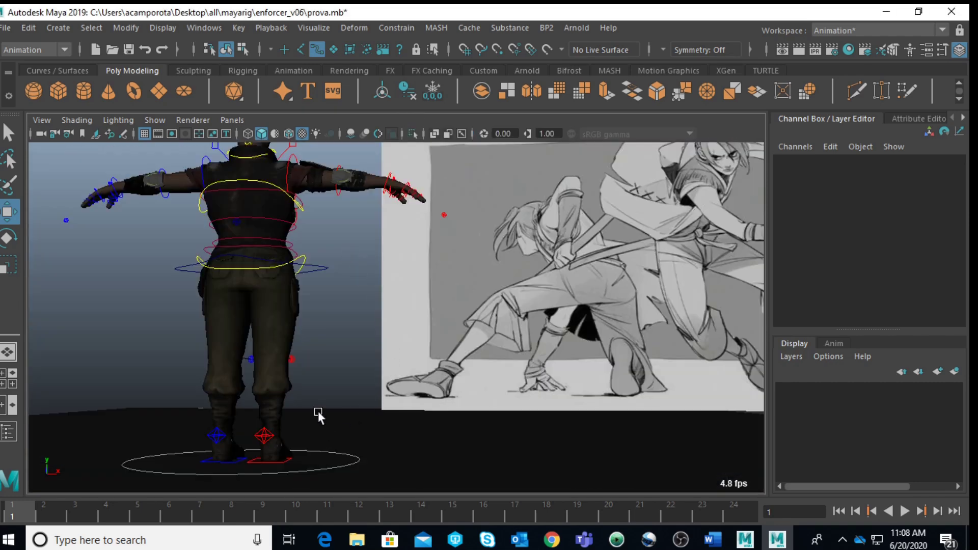
pyautogui.moveTo(336, 280); pyautogui.dragTo(336, 279)
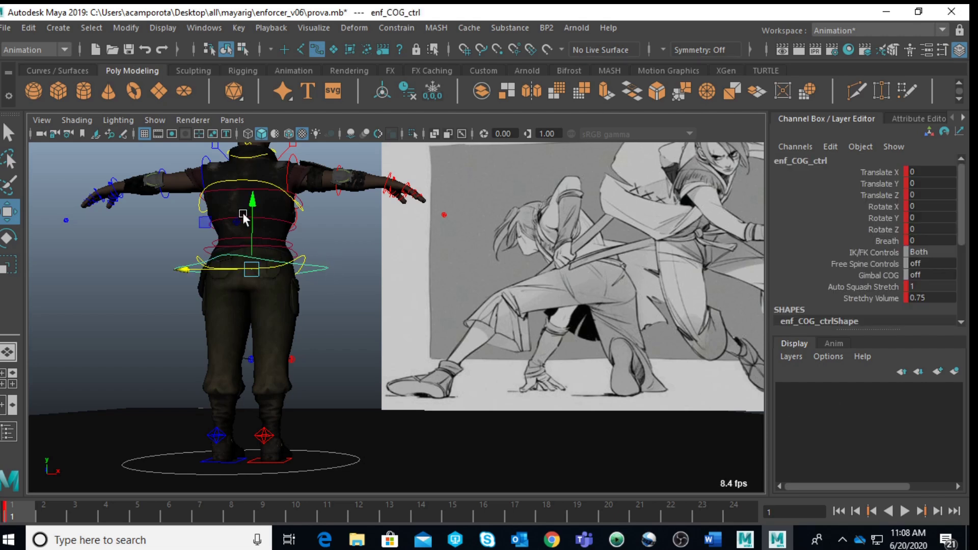
pyautogui.moveTo(252, 209); pyautogui.dragTo(260, 296)
pyautogui.press('e')
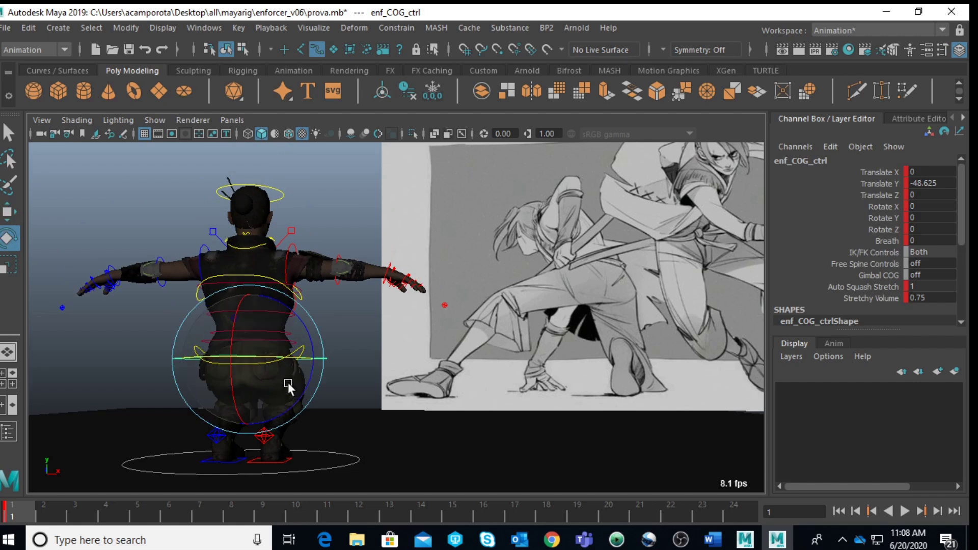
pyautogui.moveTo(283, 351)
pyautogui.mouseDown()
pyautogui.moveTo(233, 320)
pyautogui.moveTo(226, 294)
pyautogui.moveTo(260, 338)
pyautogui.moveTo(267, 319)
pyautogui.moveTo(281, 334)
pyautogui.mouseUp()
pyautogui.click(365, 344)
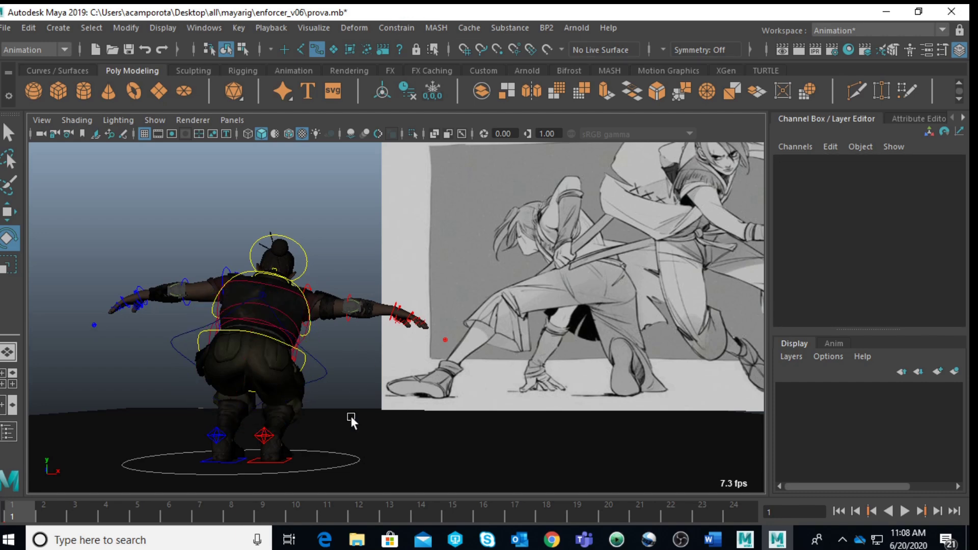
# - Try to pose the right foot by rotating its IK control about 68.6 degrees in X and moving it up and back
pyautogui.click(265, 433)
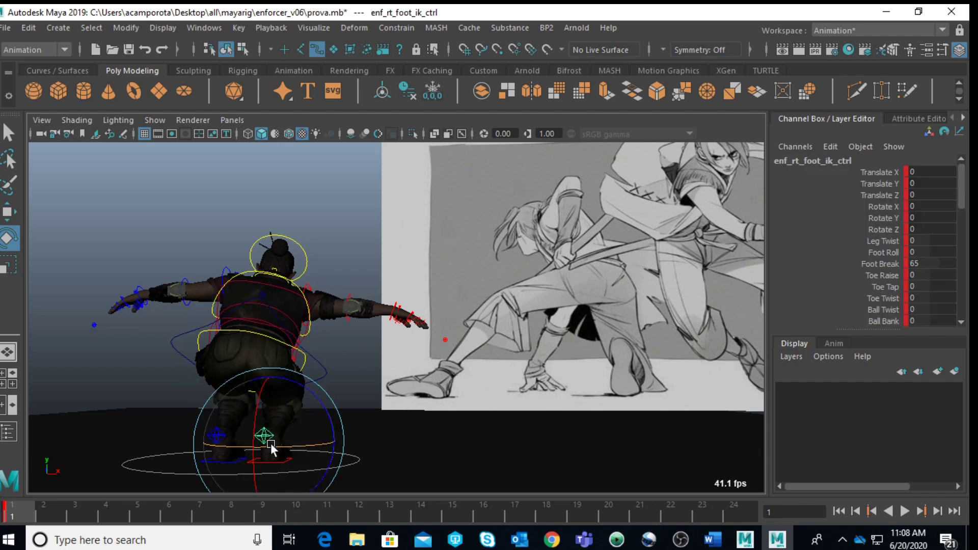
pyautogui.moveTo(270, 443); pyautogui.dragTo(248, 369)
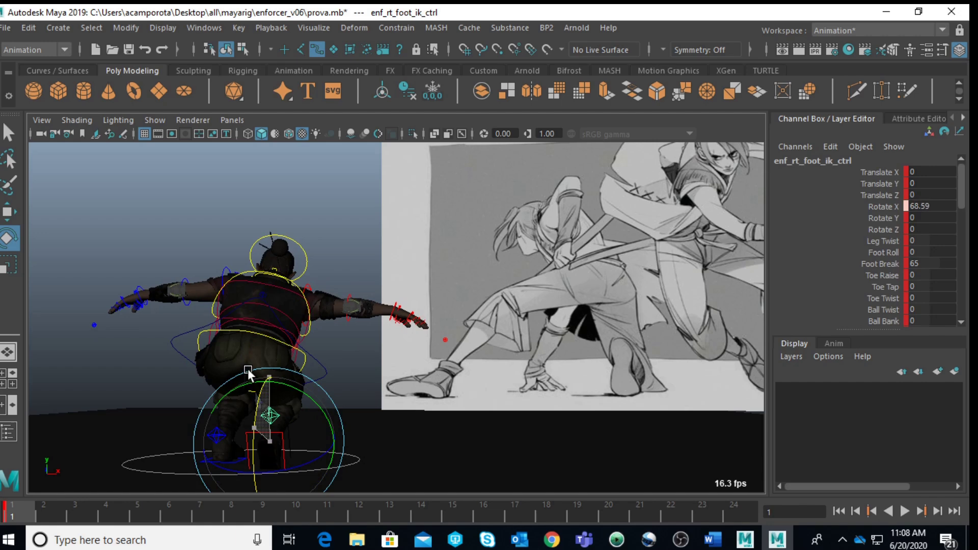
pyautogui.press('w')
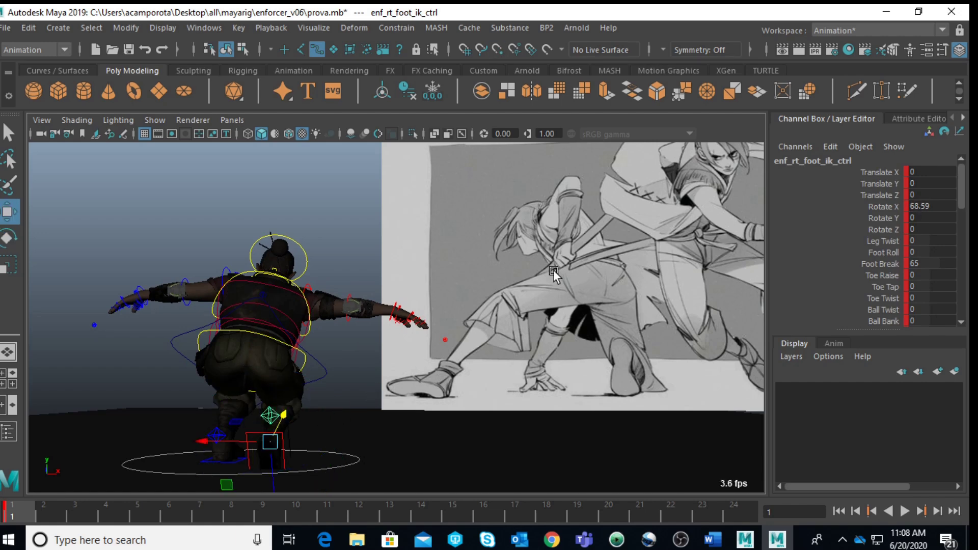
pyautogui.press('space')
pyautogui.press('space')
pyautogui.scroll(4, 436, 330)
pyautogui.keyDown('alt'); pyautogui.moveTo(436, 330); pyautogui.dragTo(404, 422); pyautogui.keyUp('alt')
pyautogui.press('f')
pyautogui.scroll(-6, 289, 362)
pyautogui.scroll(6, 304, 355)
pyautogui.moveTo(465, 393); pyautogui.dragTo(423, 338)
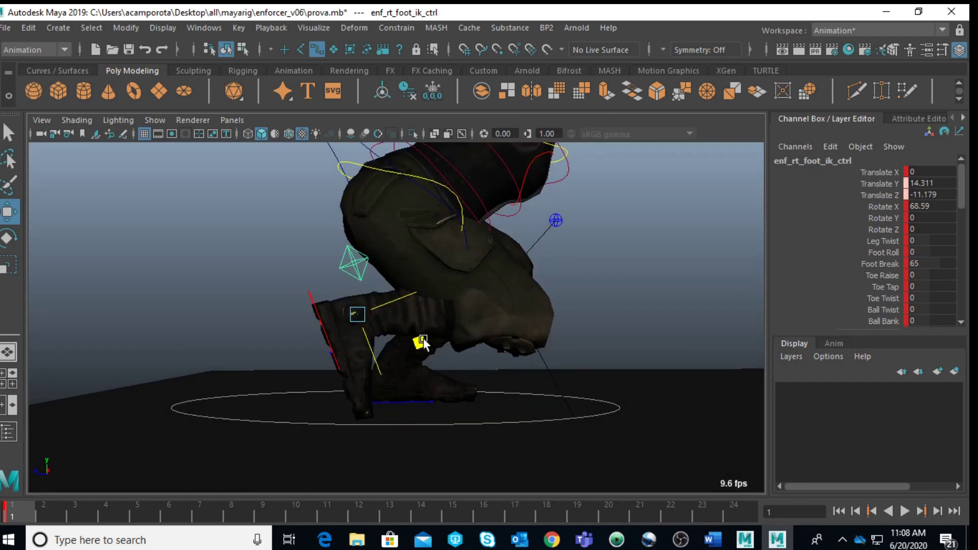
pyautogui.hotkey('ctrl', 'z')
pyautogui.hotkey('ctrl', 'z')
# - Set the right foot's Foot Roll to about 67.9 and adjust the foot's position along the character's depth
pyautogui.click(881, 264)
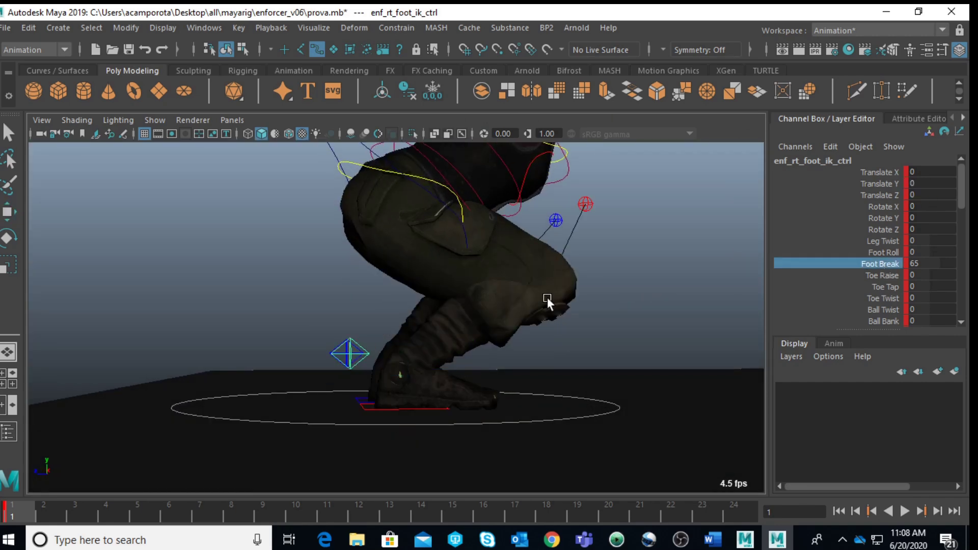
pyautogui.click(869, 252)
pyautogui.moveTo(371, 300); pyautogui.dragTo(827, 301, button='middle')
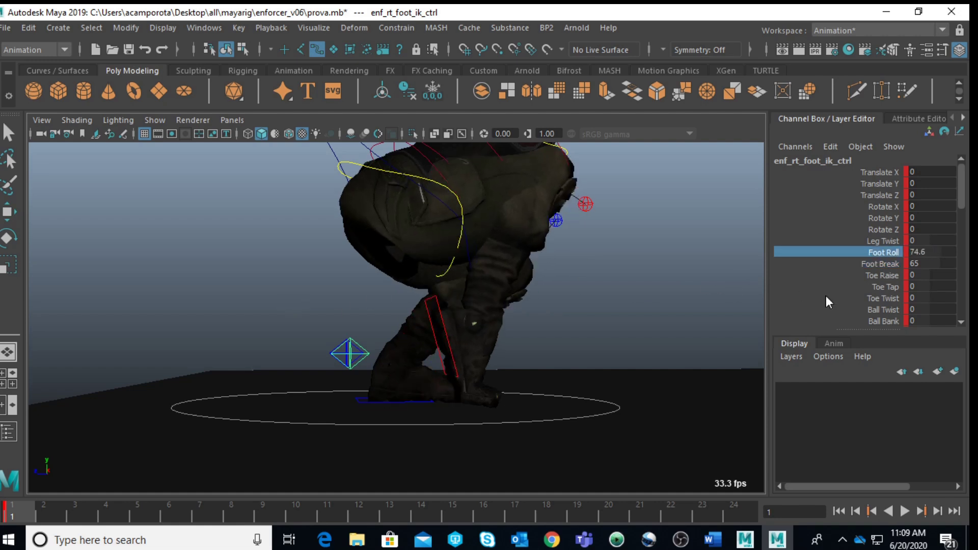
pyautogui.moveTo(616, 311); pyautogui.dragTo(576, 316, button='middle')
pyautogui.press('w')
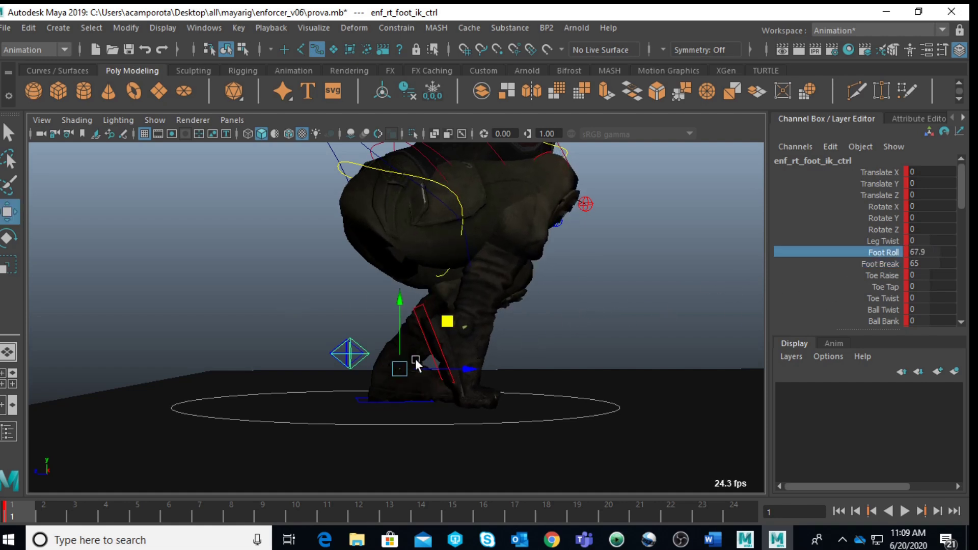
pyautogui.moveTo(477, 368)
pyautogui.mouseDown()
pyautogui.moveTo(332, 380)
pyautogui.moveTo(475, 393)
pyautogui.moveTo(491, 377)
pyautogui.mouseUp()
# - Move the left foot IK control outward to Translate X about 50.5 and rotate it to about 23, 11.9 and 42.3 degrees
pyautogui.keyDown('alt'); pyautogui.moveTo(490, 377); pyautogui.dragTo(509, 428, button='middle'); pyautogui.keyUp('alt')
pyautogui.keyDown('alt'); pyautogui.moveTo(509, 429); pyautogui.dragTo(473, 387, button='right'); pyautogui.keyUp('alt')
pyautogui.keyDown('alt'); pyautogui.moveTo(474, 387); pyautogui.dragTo(368, 396); pyautogui.keyUp('alt')
pyautogui.click(333, 407)
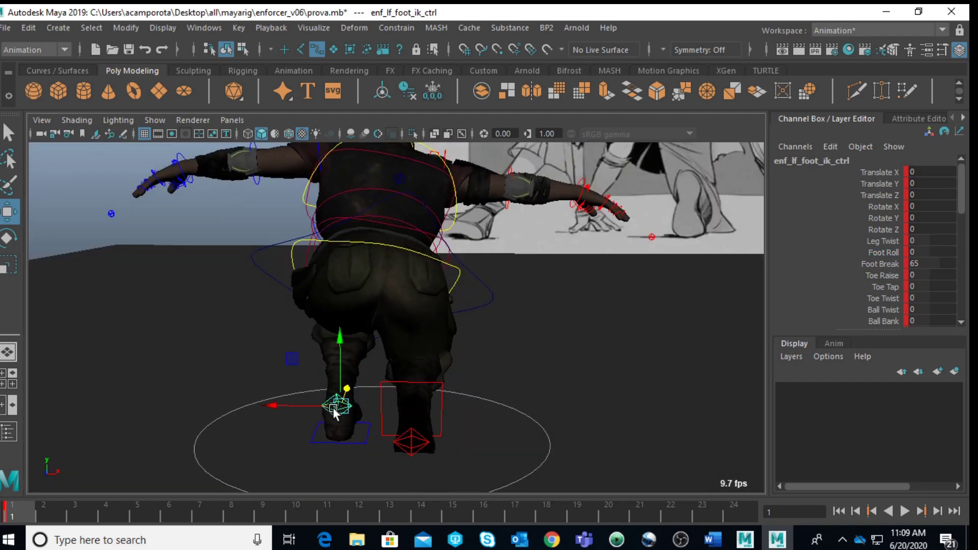
pyautogui.moveTo(295, 407); pyautogui.dragTo(143, 406)
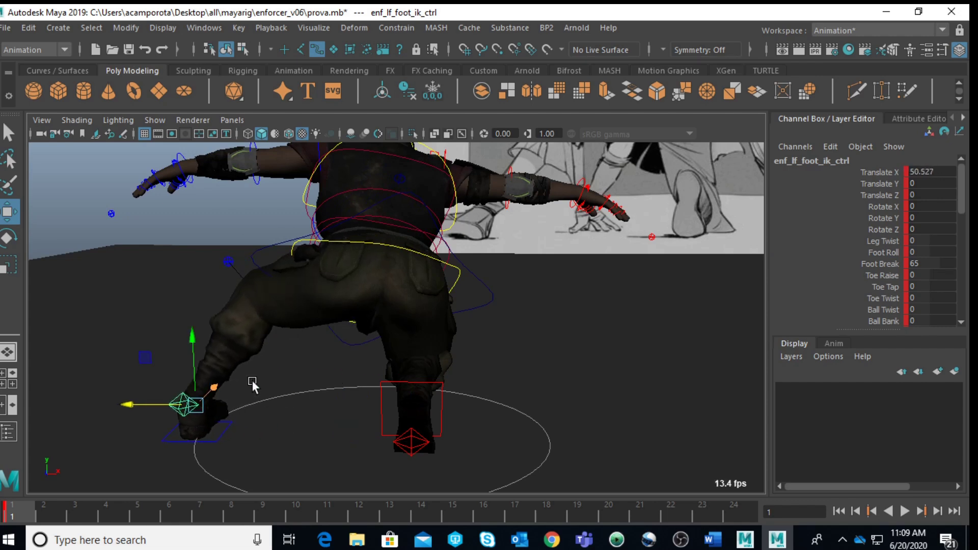
pyautogui.press('e')
pyautogui.moveTo(240, 359); pyautogui.dragTo(379, 344)
# - Shift the left foot further out and slightly up, to about 61.3 in X, 6.6 in Y and -18.8 in Z
pyautogui.scroll(-3, 232, 388)
pyautogui.press('w')
pyautogui.keyDown('shift'); pyautogui.click(417, 378); pyautogui.keyUp('shift')
pyautogui.press('w')
pyautogui.moveTo(451, 373); pyautogui.dragTo(340, 377)
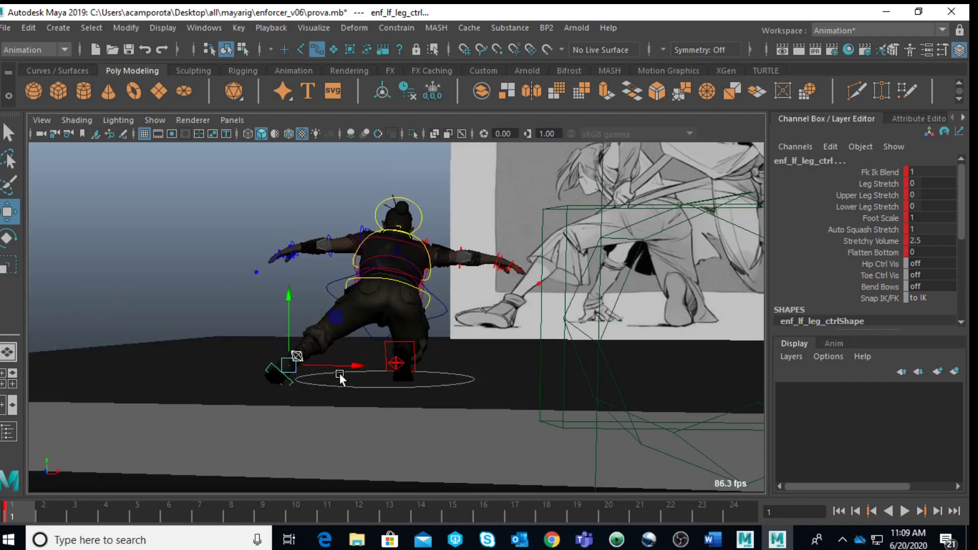
pyautogui.moveTo(336, 316); pyautogui.dragTo(320, 307)
# - Display the rig in wireframe and move the right knee pole-vector control to Translate Y about -87.3 and Z about 63.3
pyautogui.keyDown('alt'); pyautogui.moveTo(397, 308); pyautogui.dragTo(275, 335); pyautogui.keyUp('alt')
pyautogui.keyDown('alt'); pyautogui.moveTo(274, 334); pyautogui.dragTo(351, 324, button='right'); pyautogui.keyUp('alt')
pyautogui.keyDown('alt'); pyautogui.moveTo(351, 324); pyautogui.dragTo(395, 243); pyautogui.keyUp('alt')
pyautogui.click(343, 214)
pyautogui.keyDown('alt'); pyautogui.moveTo(551, 264); pyautogui.dragTo(664, 289); pyautogui.keyUp('alt')
pyautogui.press('4')
pyautogui.scroll(-5, 455, 298)
pyautogui.scroll(5, 595, 320)
pyautogui.keyDown('alt'); pyautogui.moveTo(591, 321); pyautogui.dragTo(465, 341); pyautogui.keyUp('alt')
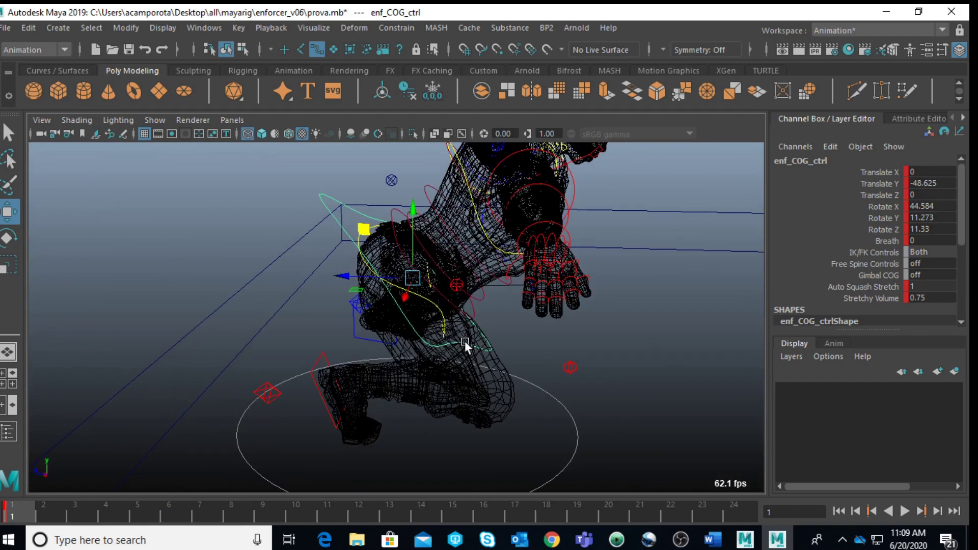
pyautogui.click(457, 283)
pyautogui.moveTo(454, 279); pyautogui.dragTo(645, 450)
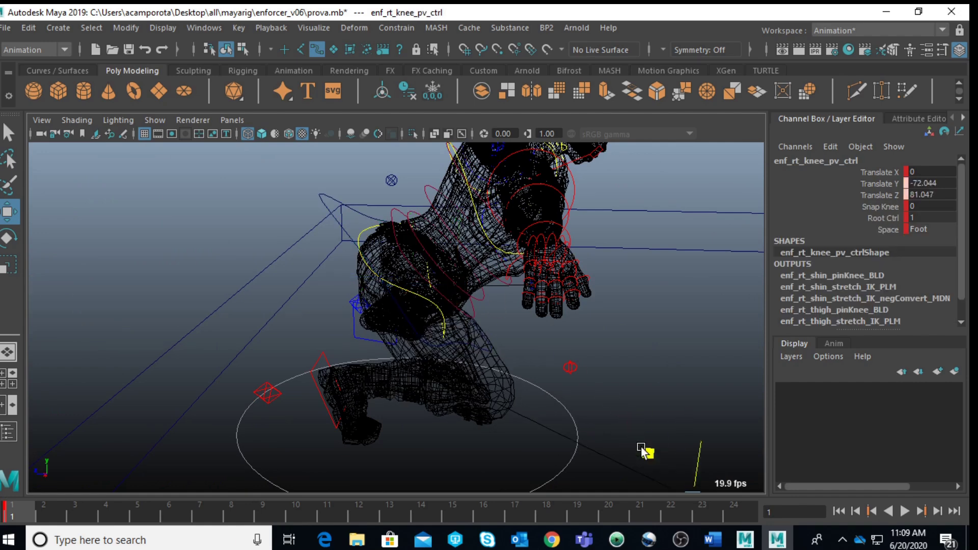
pyautogui.scroll(-5, 631, 428)
pyautogui.keyDown('alt'); pyautogui.moveTo(624, 411); pyautogui.dragTo(552, 375); pyautogui.keyUp('alt')
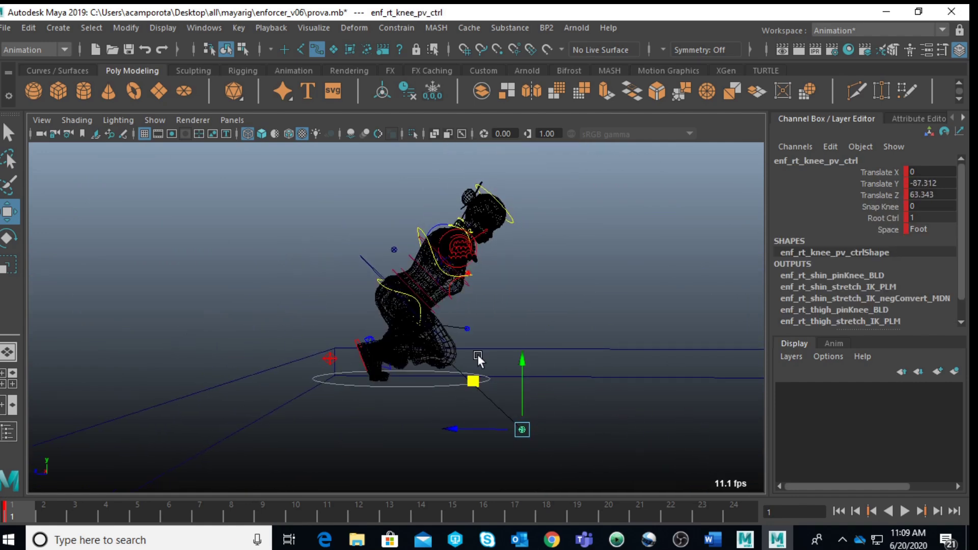
# - Restore textured shading and lower the COG control to Translate Y about -56 and Translate Z about 1
pyautogui.click(470, 378)
pyautogui.press('5')
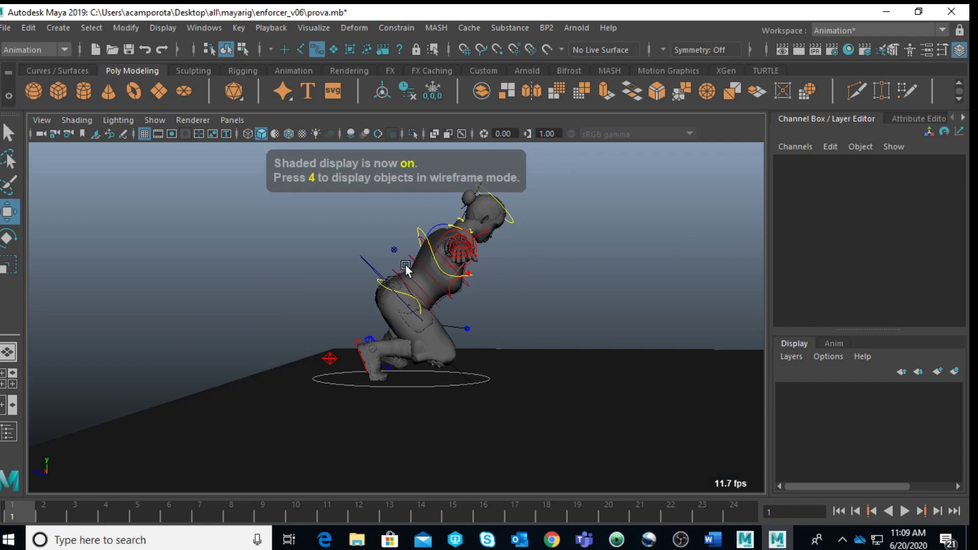
pyautogui.press('6')
pyautogui.click(371, 269)
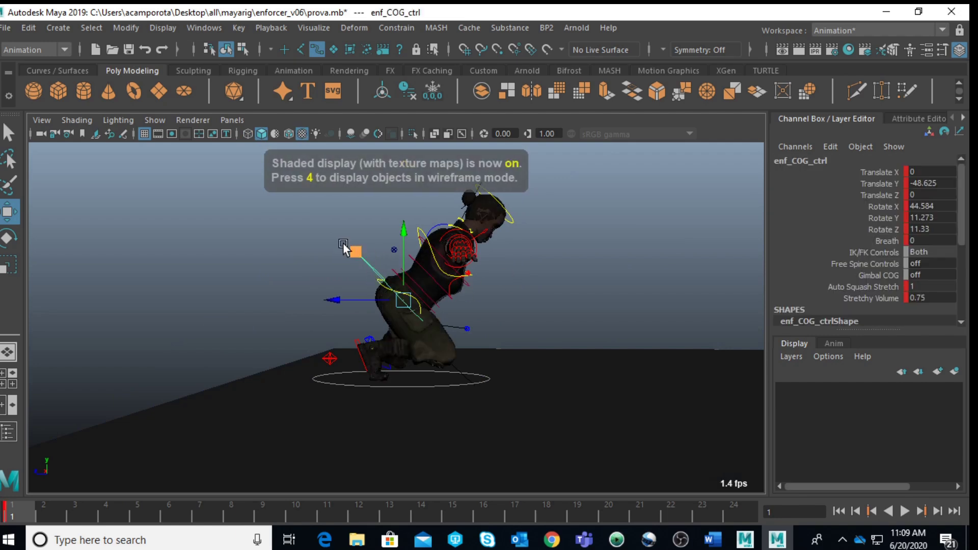
pyautogui.moveTo(356, 251)
pyautogui.mouseDown()
pyautogui.moveTo(359, 268)
pyautogui.moveTo(356, 261)
pyautogui.mouseUp()
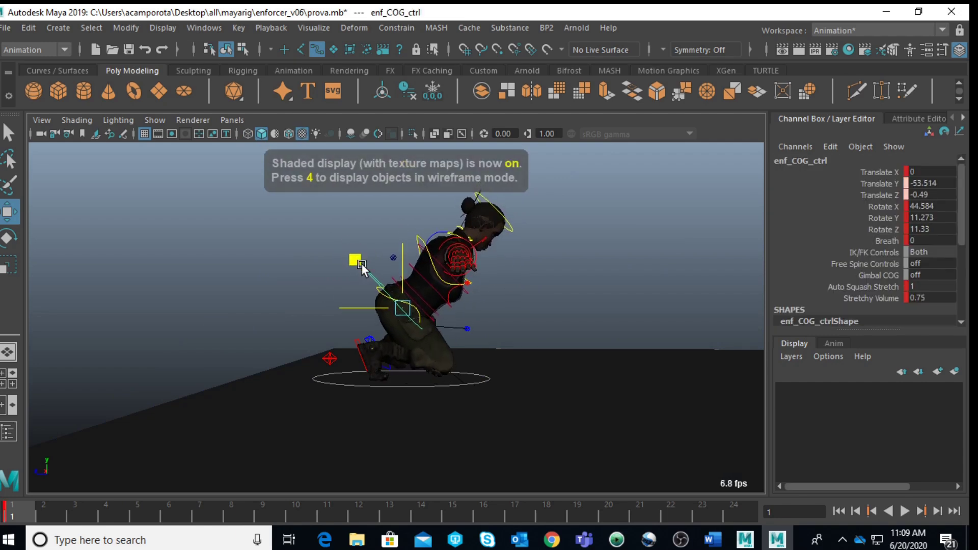
# - Rotate the COG control to about 45.6, 6.9 and 15.5 degrees and return to the reference camera view
pyautogui.keyDown('alt'); pyautogui.moveTo(342, 294); pyautogui.dragTo(684, 325); pyautogui.keyUp('alt')
pyautogui.click(454, 360)
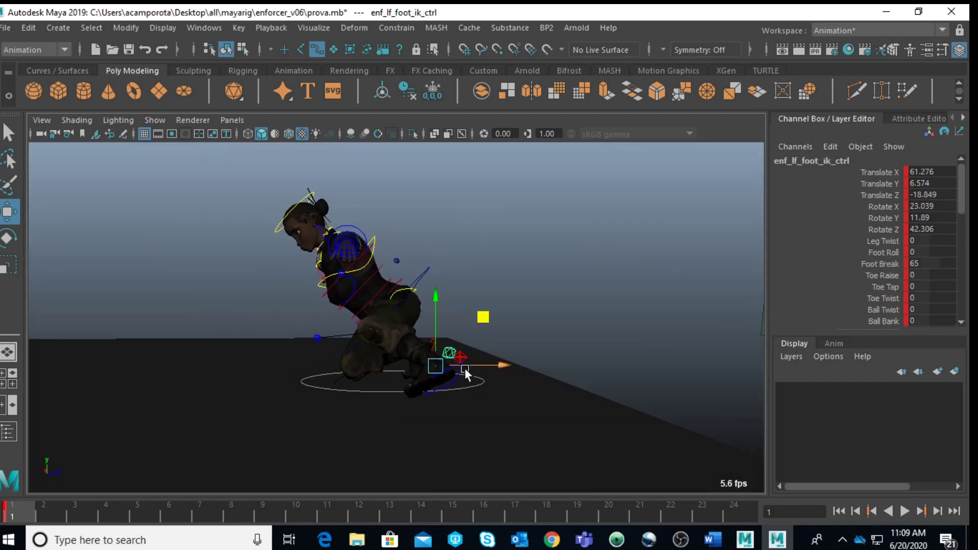
pyautogui.keyDown('alt'); pyautogui.moveTo(461, 369); pyautogui.dragTo(241, 372); pyautogui.keyUp('alt')
pyautogui.scroll(4, 396, 322)
pyautogui.keyDown('alt'); pyautogui.moveTo(398, 321); pyautogui.dragTo(366, 373, button='middle'); pyautogui.keyUp('alt')
pyautogui.scroll(-2, 374, 369)
pyautogui.click(428, 352)
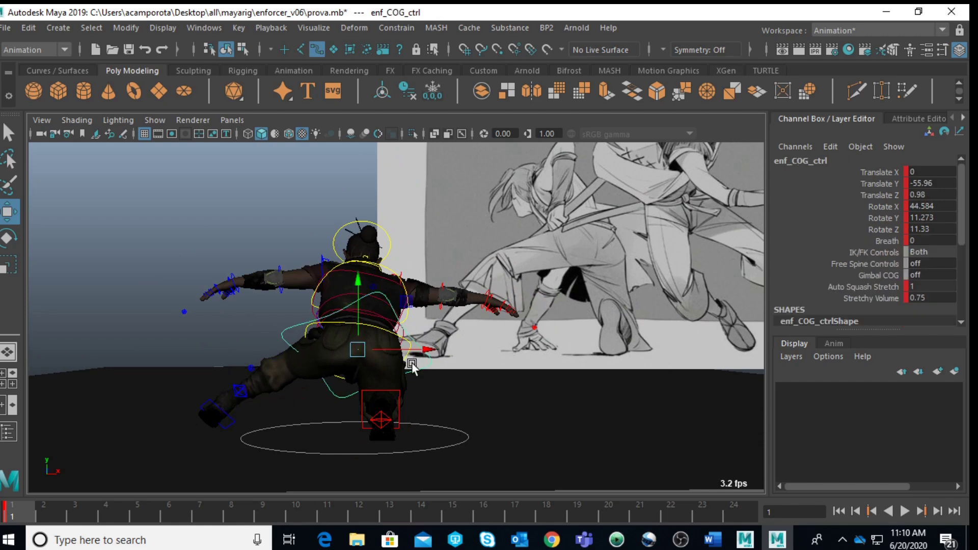
pyautogui.press('e')
pyautogui.moveTo(314, 381); pyautogui.dragTo(306, 377)
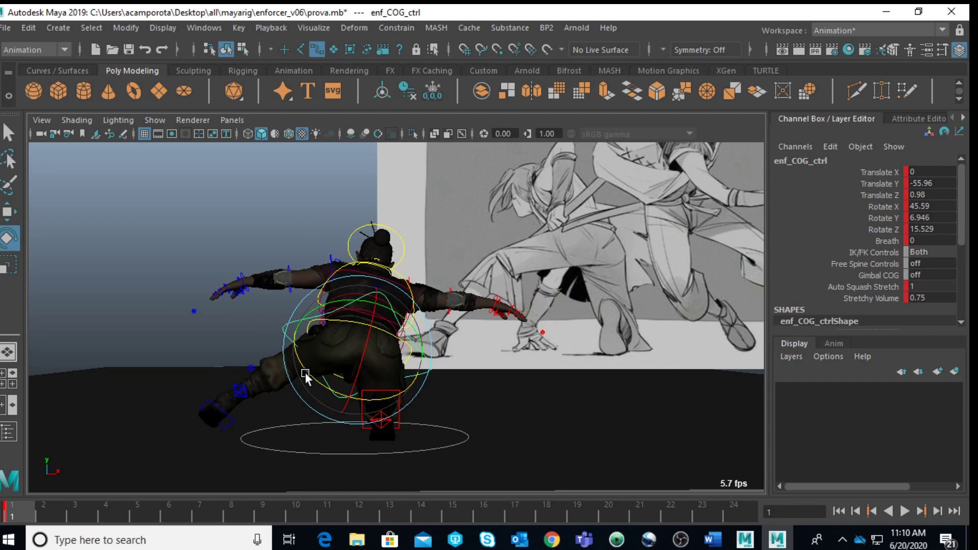
pyautogui.press('space')
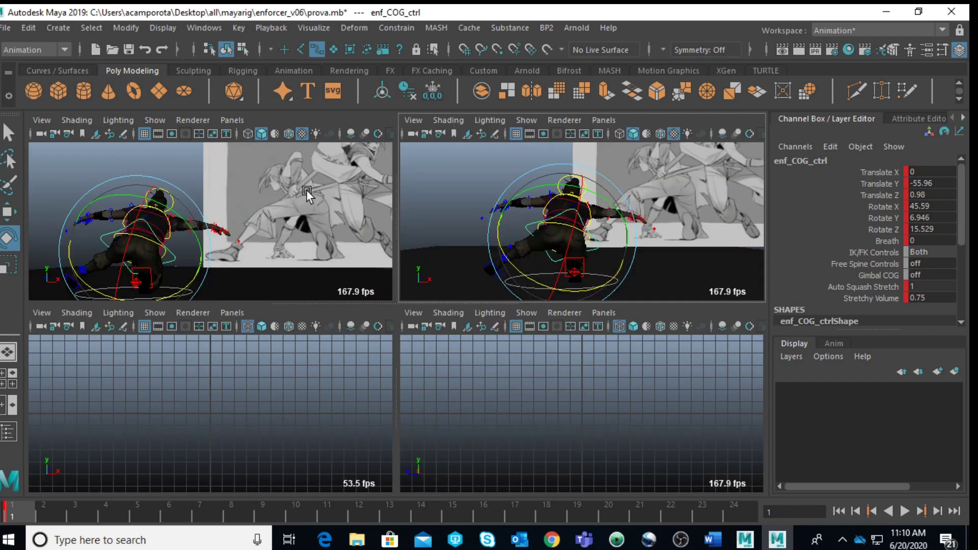
pyautogui.press('space')
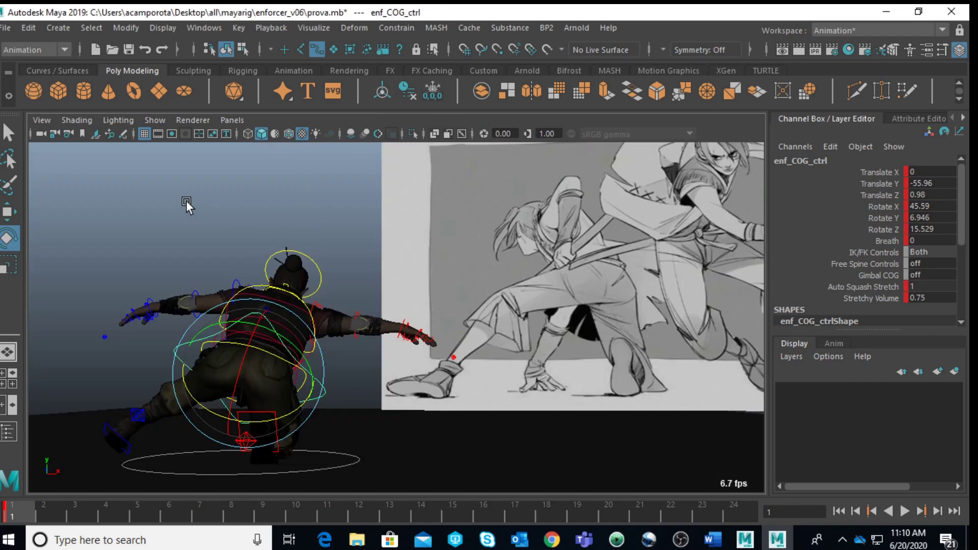
pyautogui.click(186, 200)
# - Try turning the whole character by rotating its root control to about 196.4 degrees in Y
pyautogui.click(340, 461)
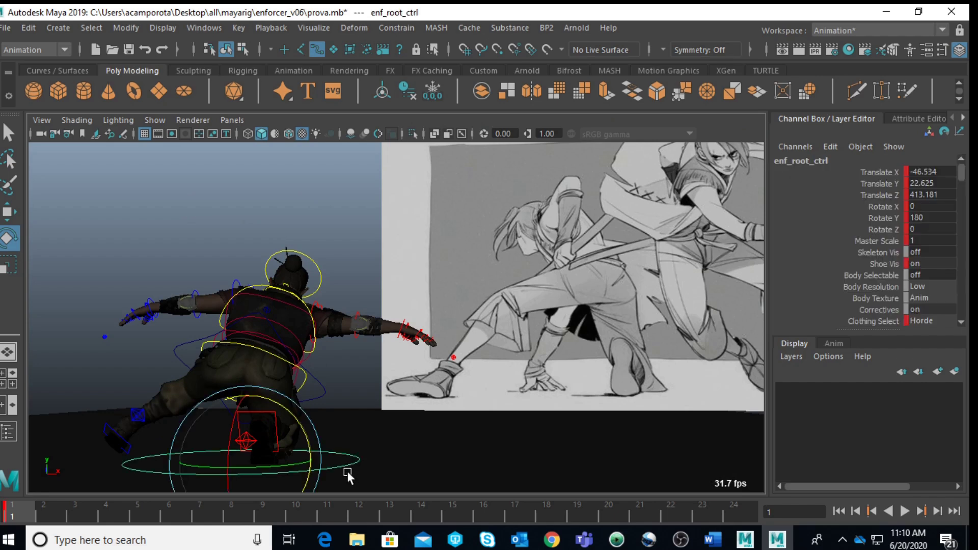
pyautogui.moveTo(308, 468); pyautogui.dragTo(301, 470)
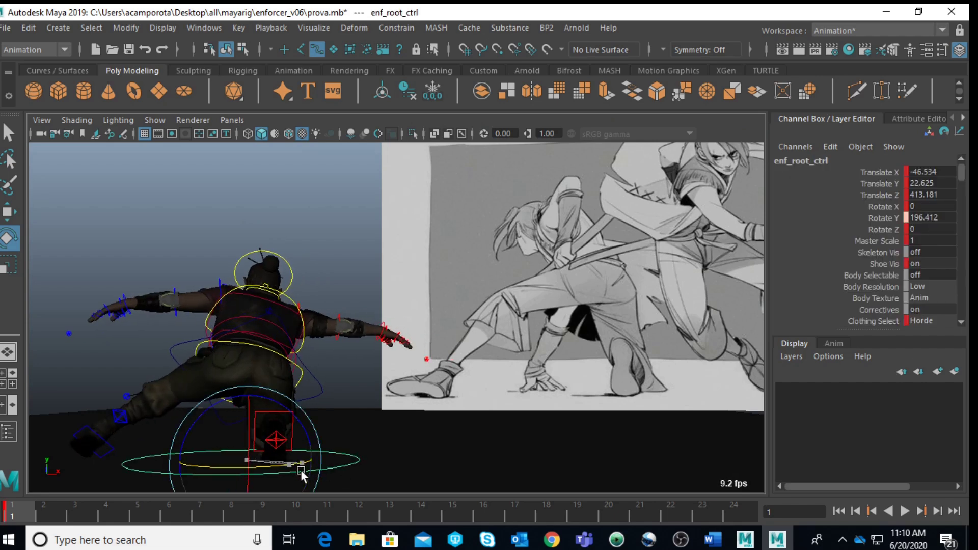
pyautogui.moveTo(301, 469); pyautogui.dragTo(300, 470)
pyautogui.hotkey('ctrl', 'z')
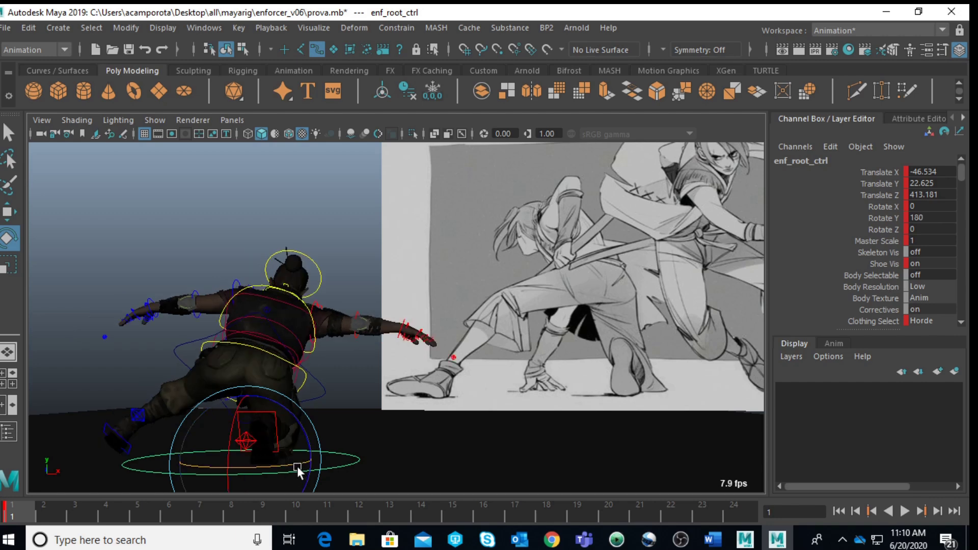
# - Rotate the character's root control to about 206.4 degrees in Y to match the reference pose's direction
pyautogui.click(321, 374)
pyautogui.click(330, 395)
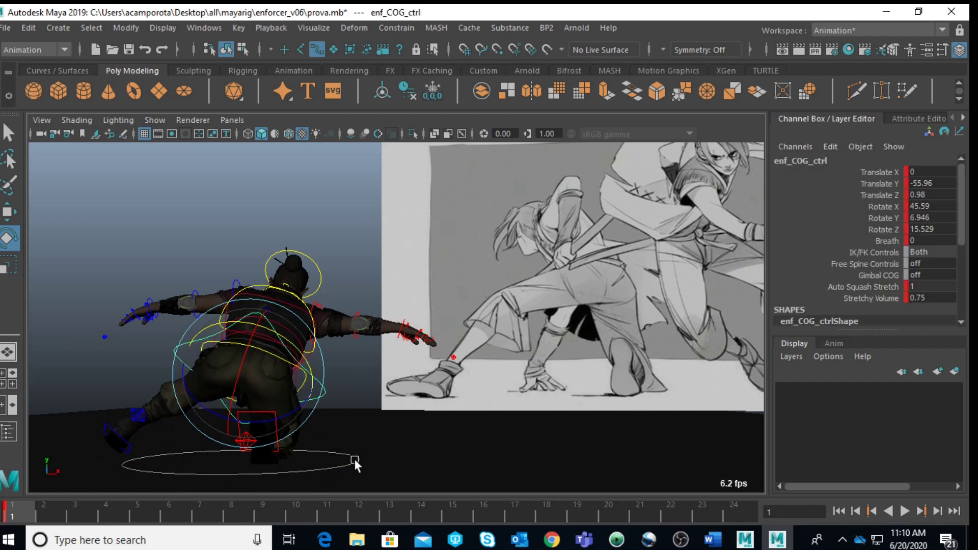
pyautogui.click(309, 472)
pyautogui.moveTo(292, 469); pyautogui.dragTo(303, 475)
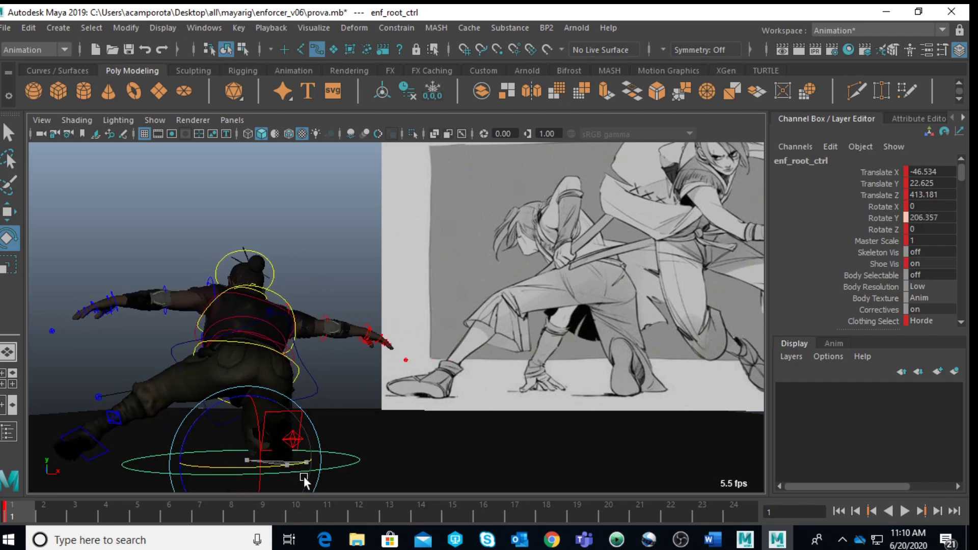
pyautogui.click(151, 312)
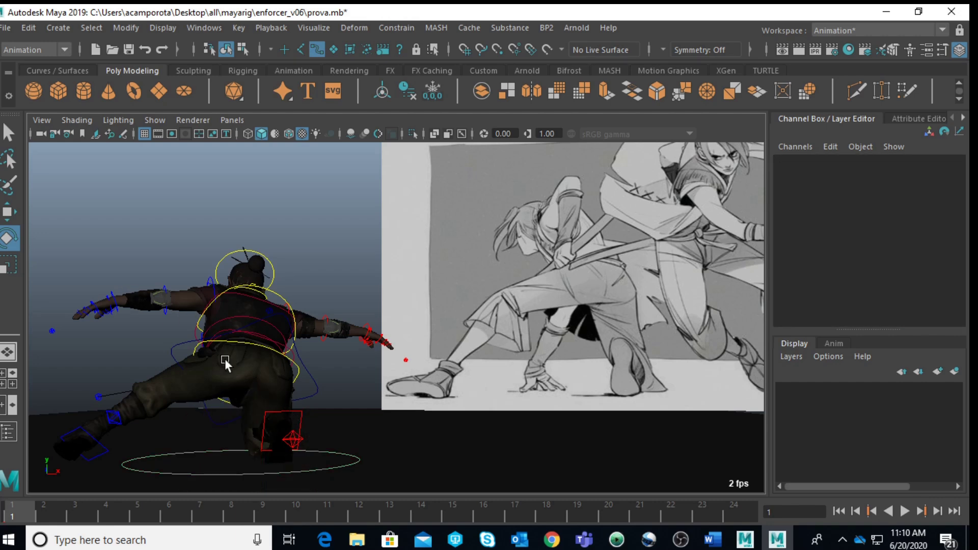
# - Rotate the right foot IK control to about -25.5 degrees in Y and move it inward to Translate X about 10.4
pyautogui.click(321, 439)
pyautogui.moveTo(340, 448); pyautogui.dragTo(326, 448)
pyautogui.press('w')
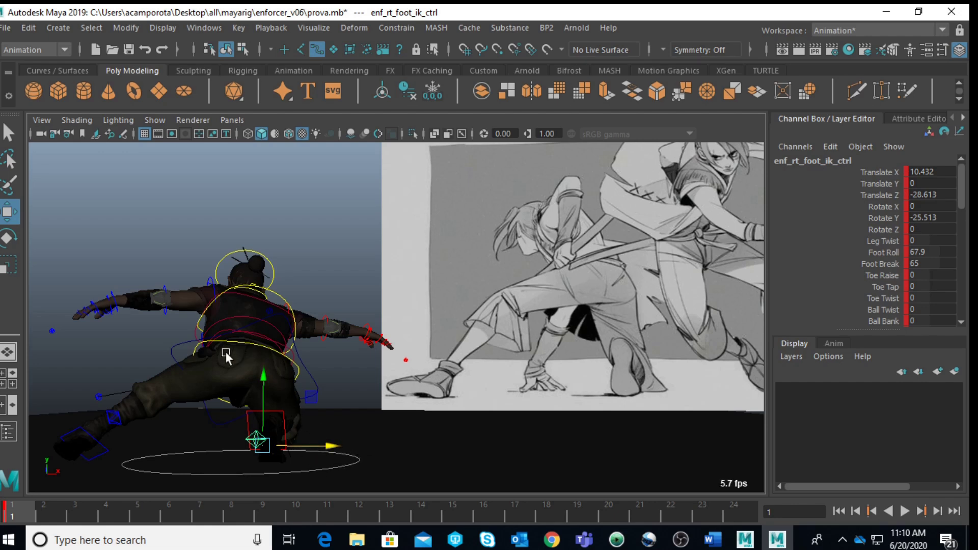
# - Raise the COG control to Translate Y about -50.2 and move the left foot slightly toward the body
pyautogui.click(178, 347)
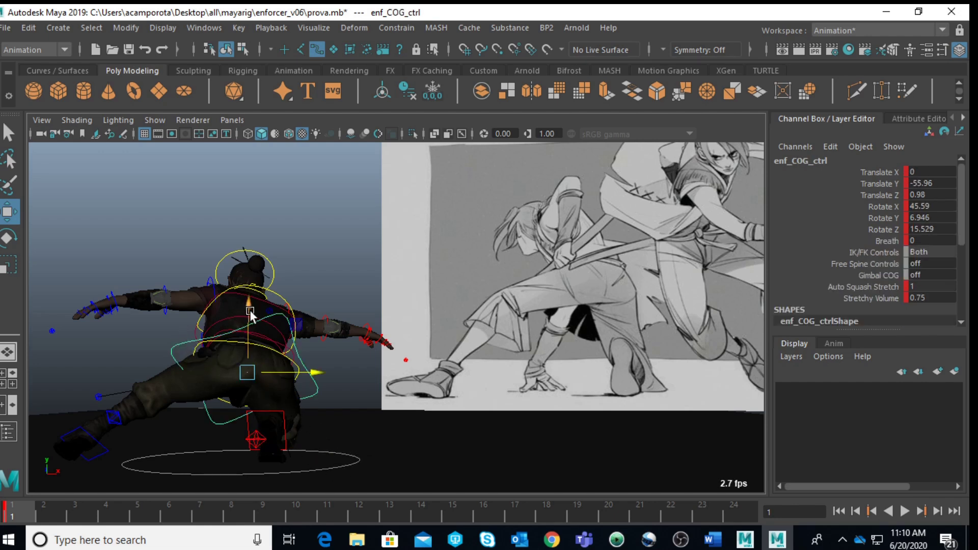
pyautogui.moveTo(250, 325); pyautogui.dragTo(241, 302)
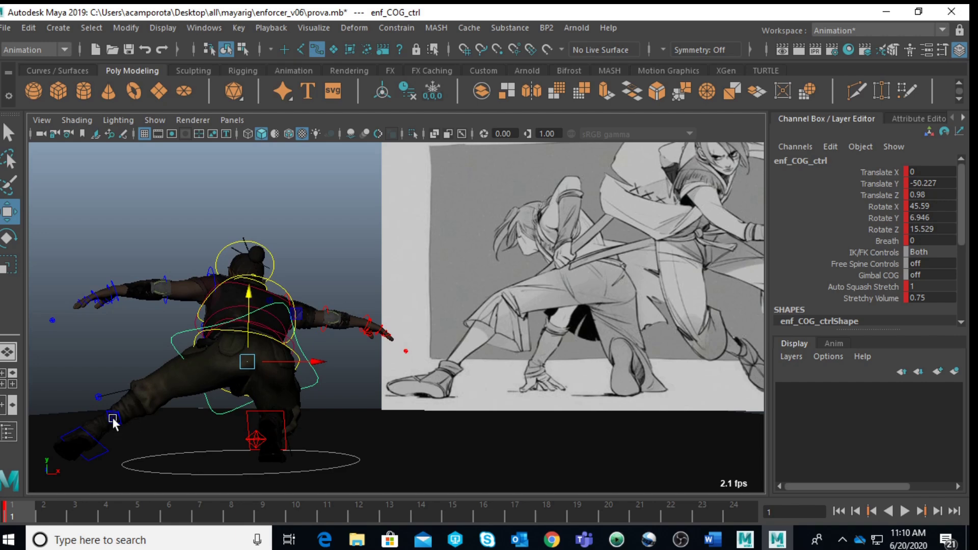
pyautogui.click(113, 419)
pyautogui.moveTo(144, 433); pyautogui.dragTo(154, 438)
# - Raise the left knee pole vector control to about Translate X 21.9, Y 15.0 and Z -0.6
pyautogui.click(86, 384)
pyautogui.click(106, 397)
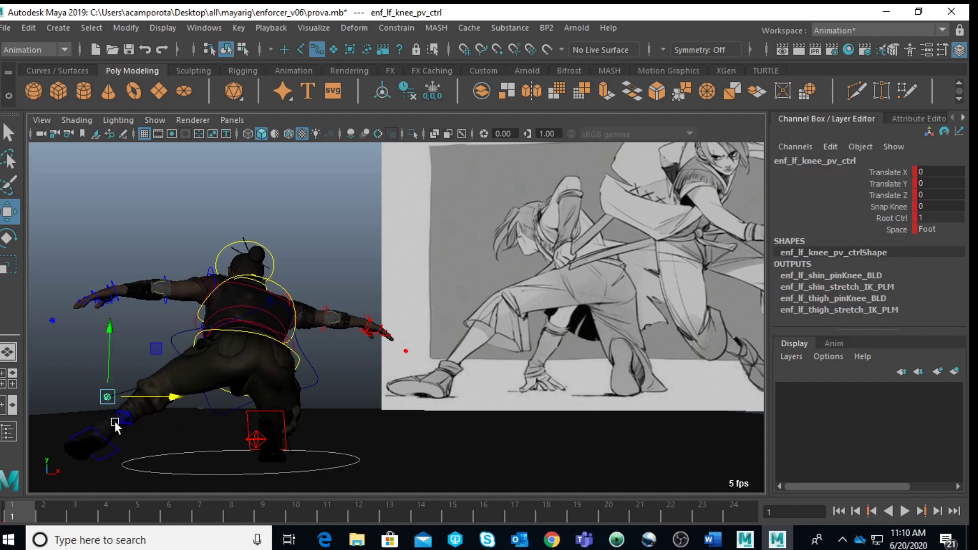
pyautogui.moveTo(153, 346); pyautogui.dragTo(145, 302)
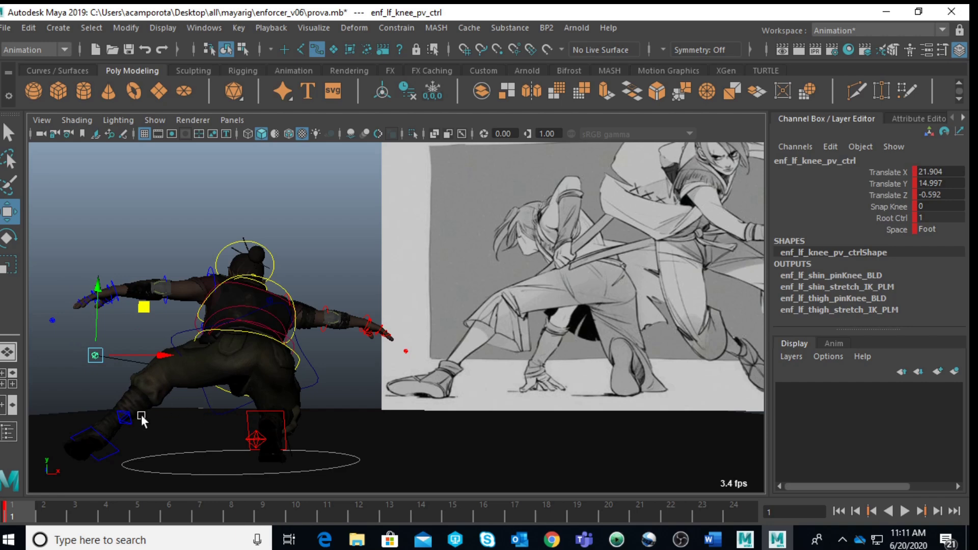
# - Move the left foot IK control to about Translate X 59.4 and Z 2.9, checking the placement in the perspective view
pyautogui.click(124, 417)
pyautogui.moveTo(160, 430)
pyautogui.mouseDown()
pyautogui.moveTo(128, 426)
pyautogui.moveTo(159, 433)
pyautogui.mouseUp()
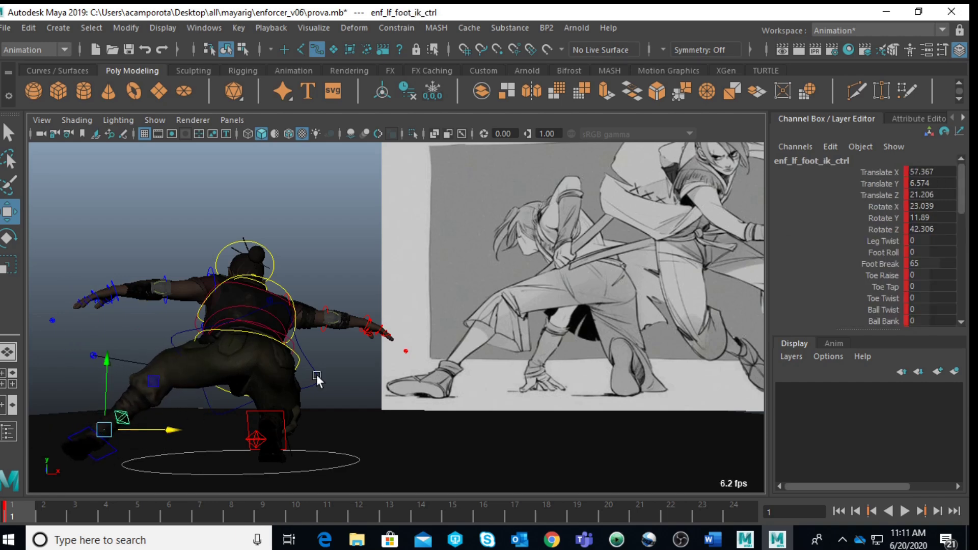
pyautogui.press('space')
pyautogui.keyDown('alt'); pyautogui.moveTo(503, 273); pyautogui.dragTo(559, 280); pyautogui.keyUp('alt')
pyautogui.scroll(-5, 533, 266)
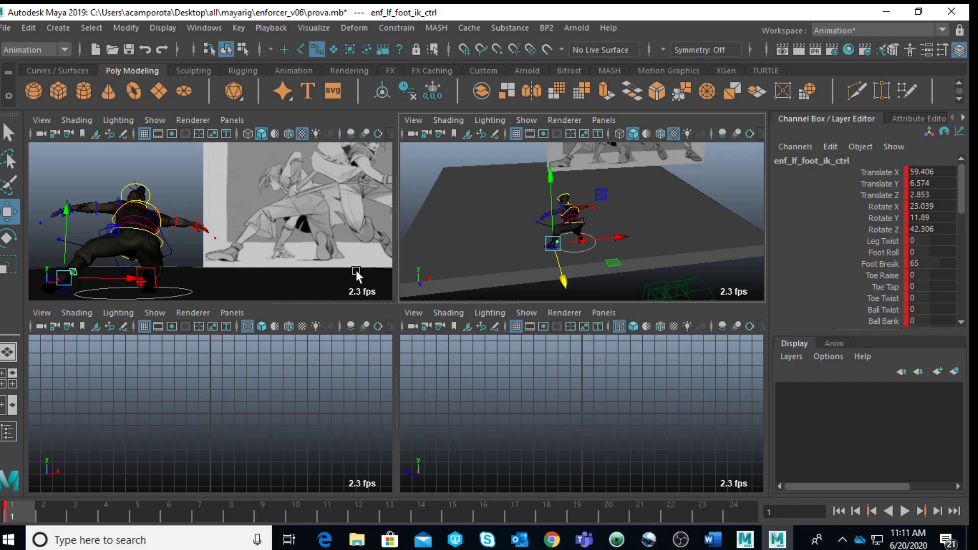
pyautogui.moveTo(619, 237); pyautogui.dragTo(616, 240)
# - Shift the whole character toward the reference by moving its root control to about Translate X -26.2 and Z 413.2
pyautogui.click(193, 294)
pyautogui.moveTo(203, 294); pyautogui.dragTo(225, 300)
pyautogui.press('space')
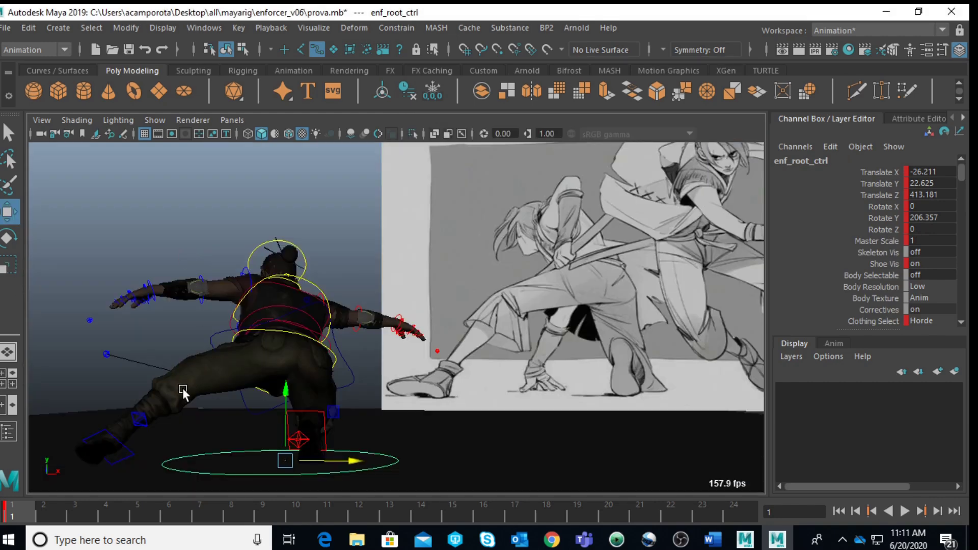
# - Extend the left leg by moving the foot IK control out and down to about Translate X 71.2, Y -0.5, Z 8.7
pyautogui.click(142, 417)
pyautogui.moveTo(181, 431)
pyautogui.mouseDown()
pyautogui.moveTo(154, 414)
pyautogui.moveTo(175, 433)
pyautogui.mouseUp()
pyautogui.moveTo(122, 374); pyautogui.dragTo(129, 380)
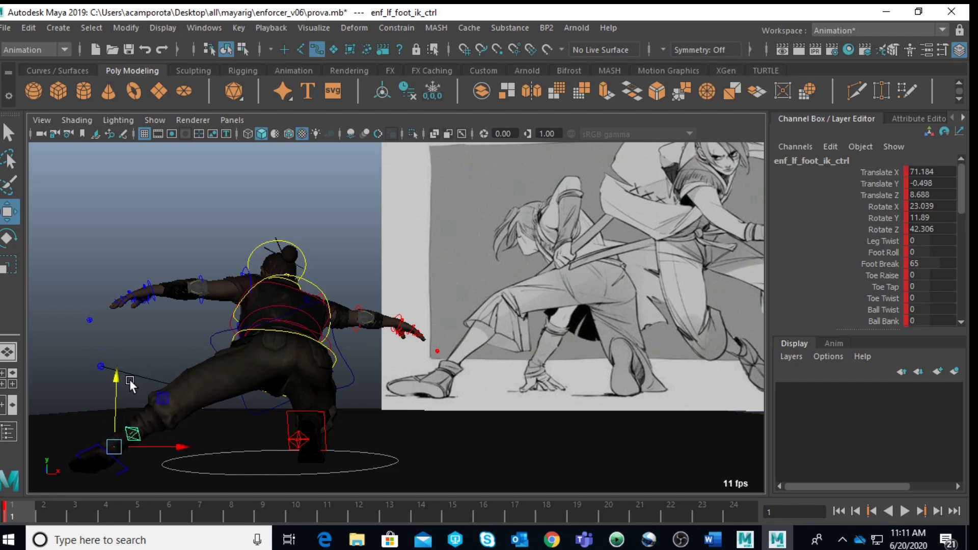
# - Rotate the left foot IK control so the foot rests on the floor like the reference, and nudge the foot sideways
pyautogui.press('e')
pyautogui.moveTo(143, 425); pyautogui.dragTo(154, 436)
pyautogui.moveTo(78, 448); pyautogui.dragTo(109, 430)
pyautogui.moveTo(113, 432); pyautogui.dragTo(136, 408)
pyautogui.press('w')
pyautogui.moveTo(191, 450); pyautogui.dragTo(188, 450)
# - Move the left knee pole vector control outward to about Translate X 33.9, Y 17.4 and Z 6.5
pyautogui.click(116, 362)
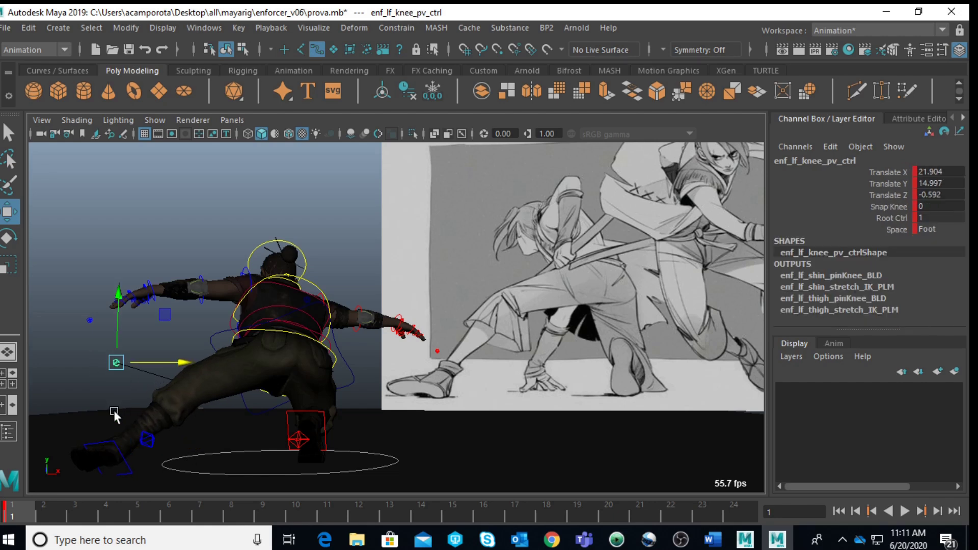
pyautogui.moveTo(158, 306); pyautogui.dragTo(156, 296)
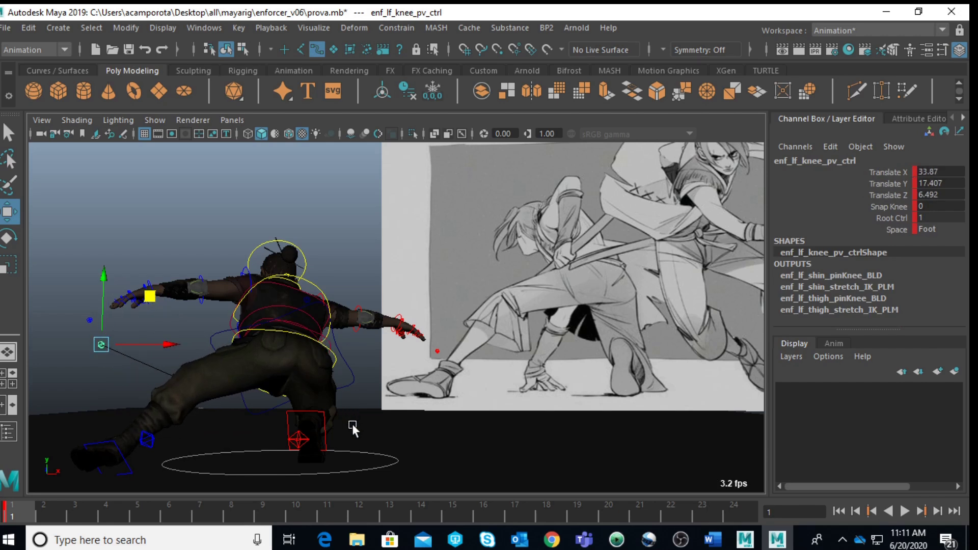
pyautogui.click(314, 279)
pyautogui.click(364, 246)
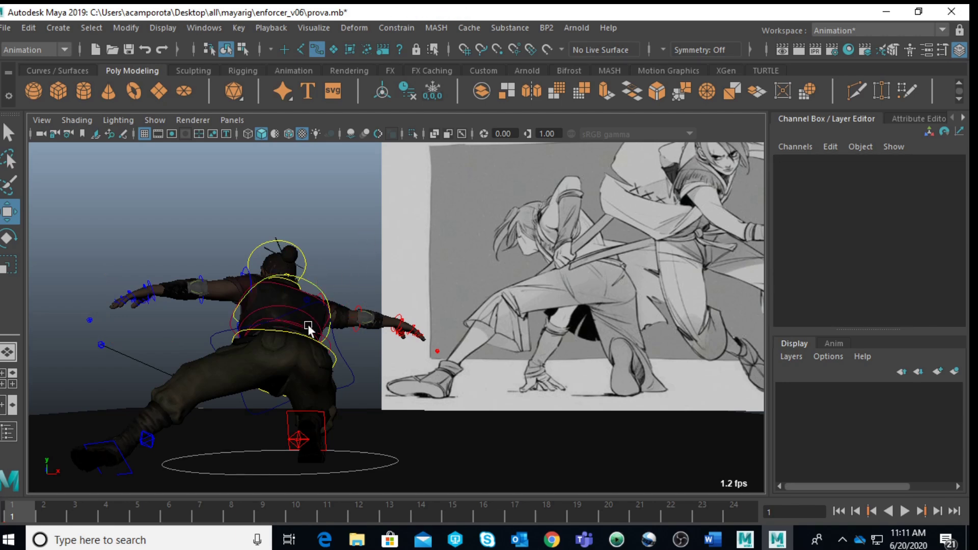
# - Rotate the lower, middle and shoulder FK spine controls together to lean the torso down toward the character's right side
pyautogui.press('space')
pyautogui.press('space')
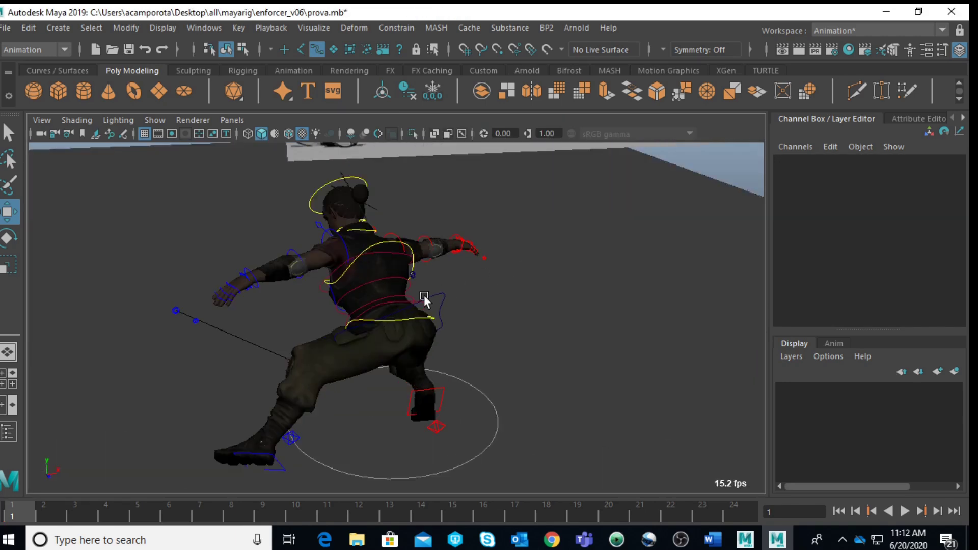
pyautogui.scroll(5, 424, 295)
pyautogui.press('q')
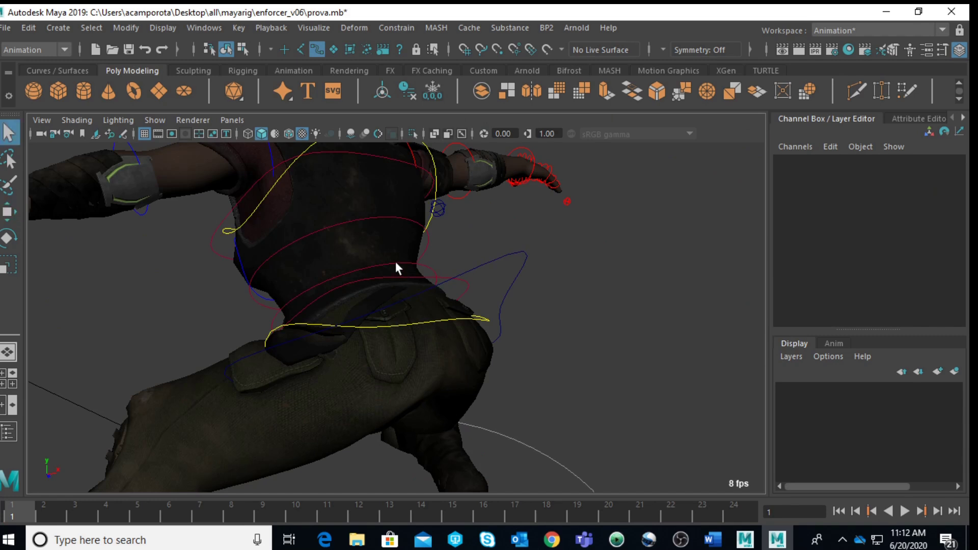
pyautogui.click(406, 264)
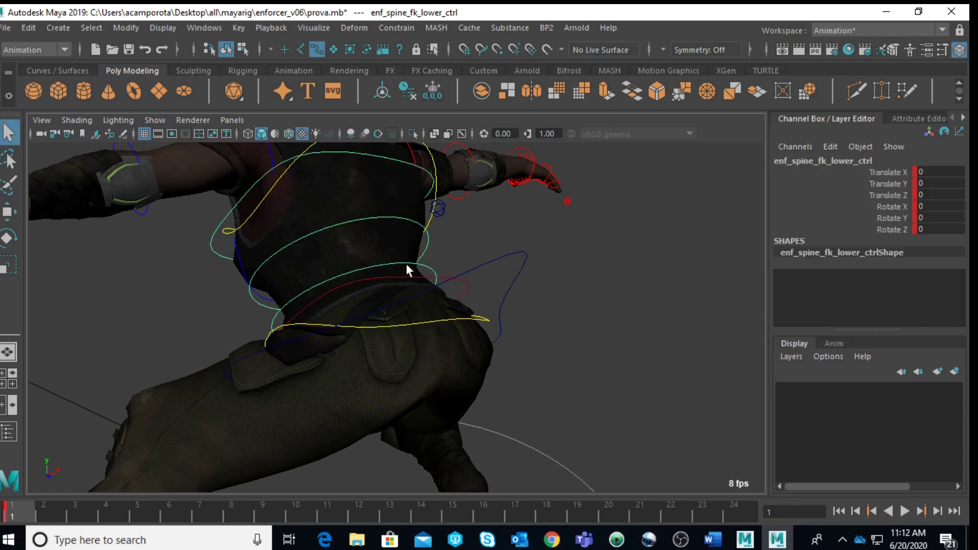
pyautogui.click(396, 217)
pyautogui.click(390, 156)
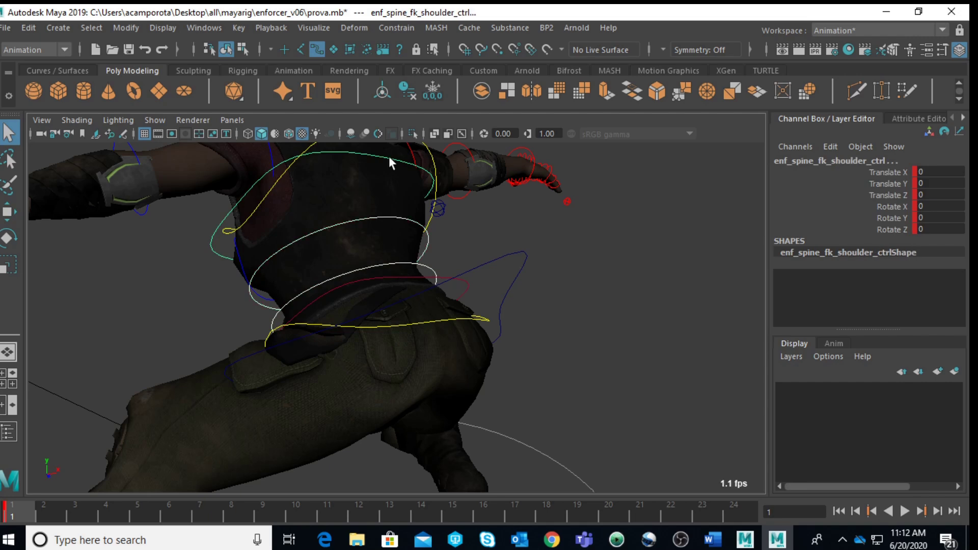
pyautogui.press('space')
pyautogui.press('space')
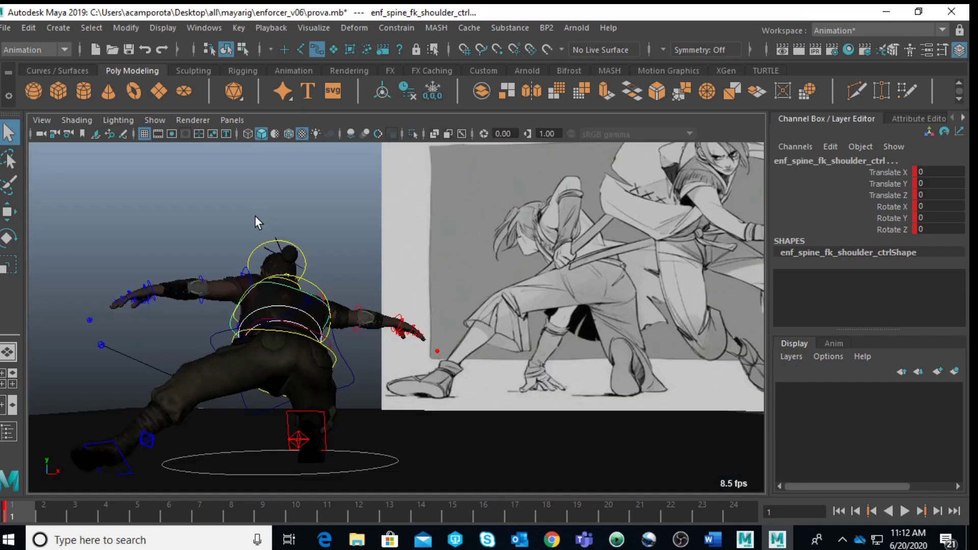
pyautogui.press('e')
pyautogui.moveTo(270, 275); pyautogui.dragTo(327, 316)
pyautogui.hotkey('ctrl', 'z')
pyautogui.hotkey('ctrl', 'z')
pyautogui.moveTo(292, 273); pyautogui.dragTo(292, 270)
pyautogui.press('q')
pyautogui.click(310, 240)
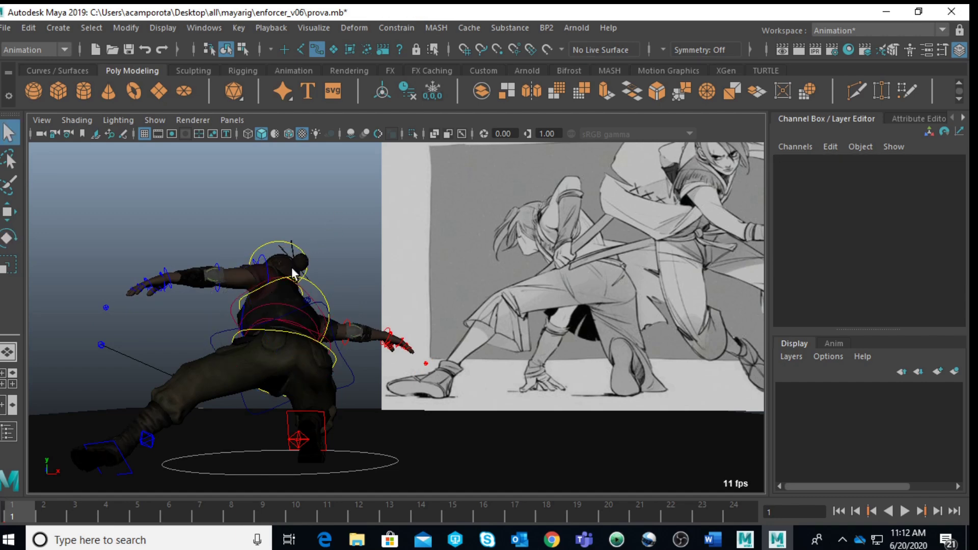
# - Set Follow Align to 0 on both the left and right upper arm FK controls
pyautogui.click(260, 256)
pyautogui.press('space')
pyautogui.press('space')
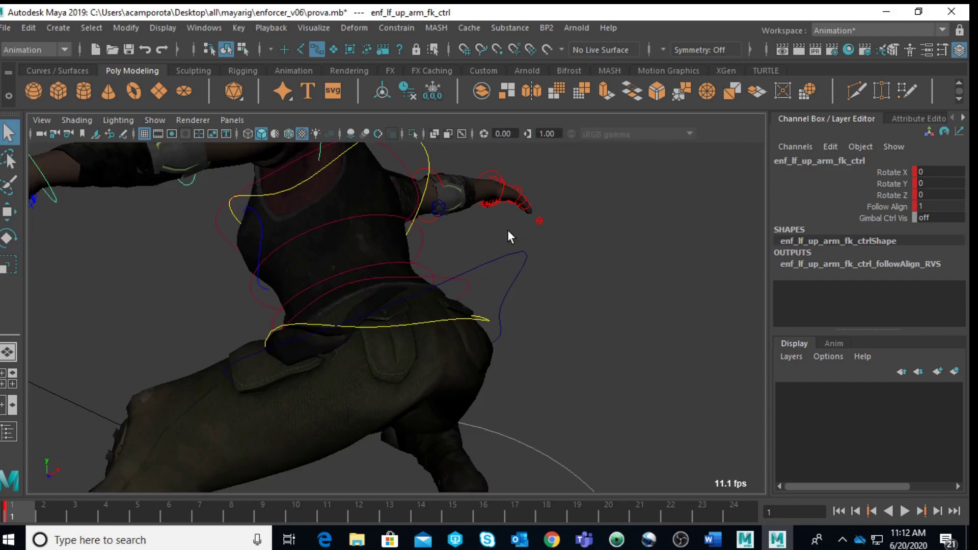
pyautogui.scroll(-4, 507, 230)
pyautogui.keyDown('alt'); pyautogui.moveTo(484, 267); pyautogui.dragTo(378, 259); pyautogui.keyUp('alt')
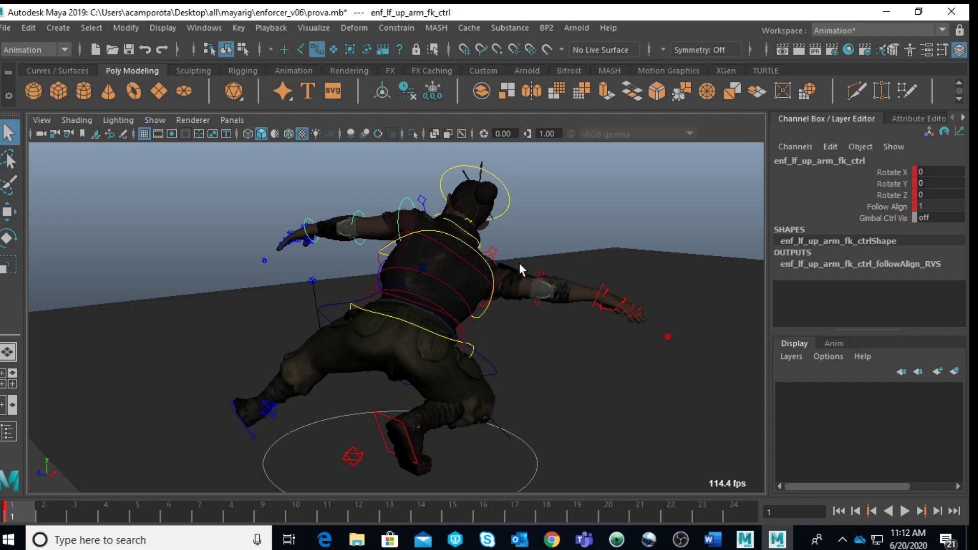
pyautogui.keyDown('shift'); pyautogui.click(493, 258); pyautogui.keyUp('shift')
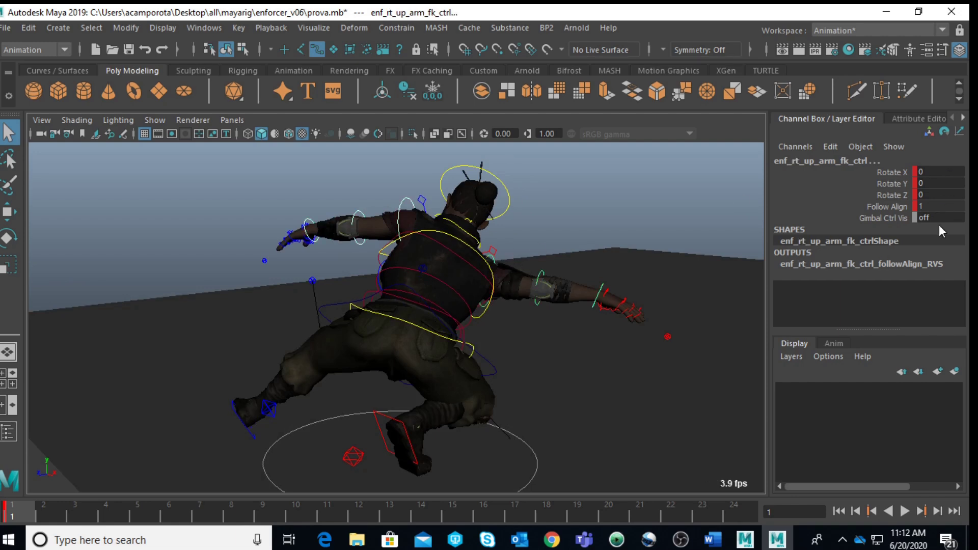
pyautogui.doubleClick(936, 205)
pyautogui.write('0')
pyautogui.press('Return')
# - Rotate the right shoulder control from a front view, and select the right arm settings control beside the hand
pyautogui.keyDown('alt'); pyautogui.moveTo(560, 265); pyautogui.dragTo(701, 251); pyautogui.keyUp('alt')
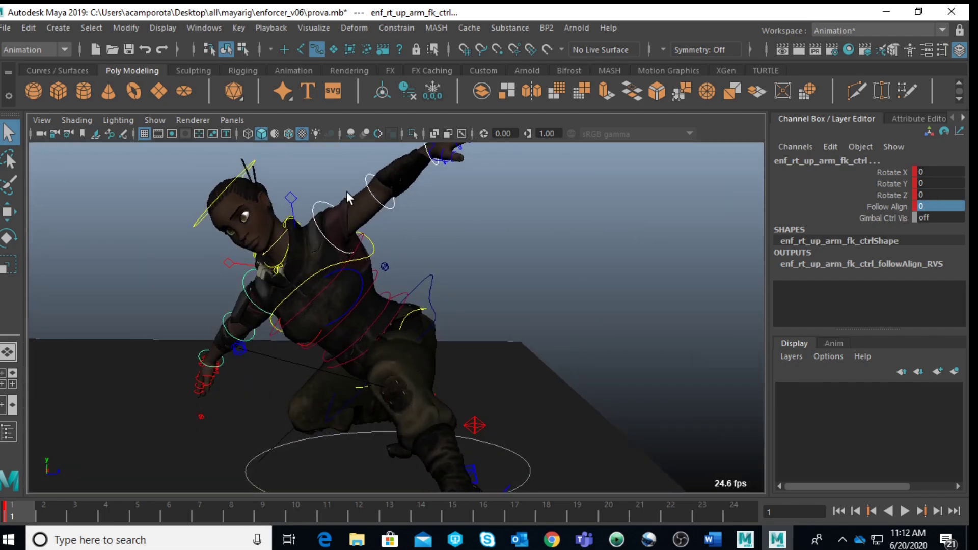
pyautogui.keyDown('alt'); pyautogui.moveTo(406, 225); pyautogui.dragTo(340, 261); pyautogui.keyUp('alt')
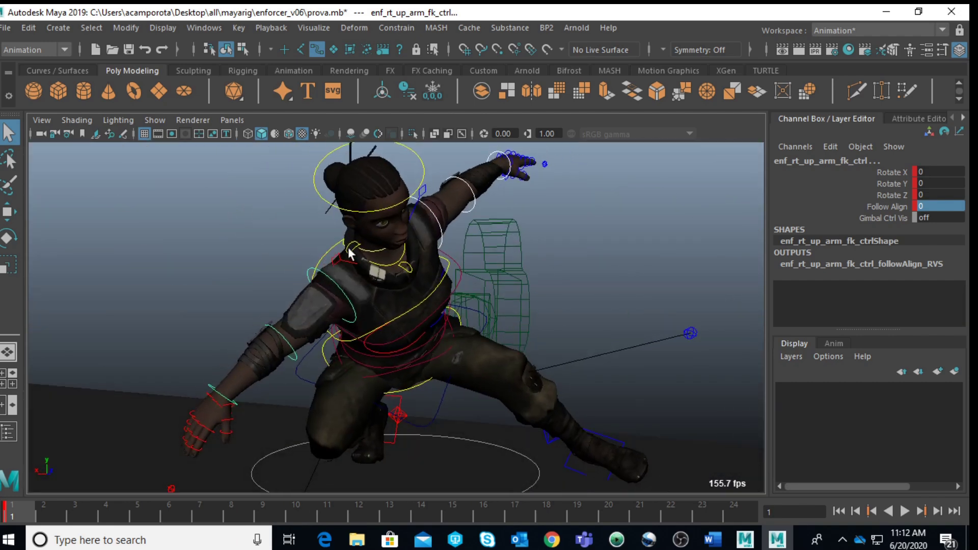
pyautogui.click(339, 261)
pyautogui.press('e')
pyautogui.moveTo(371, 323); pyautogui.dragTo(301, 407)
pyautogui.scroll(-5, 308, 315)
pyautogui.press('q')
pyautogui.click(290, 411)
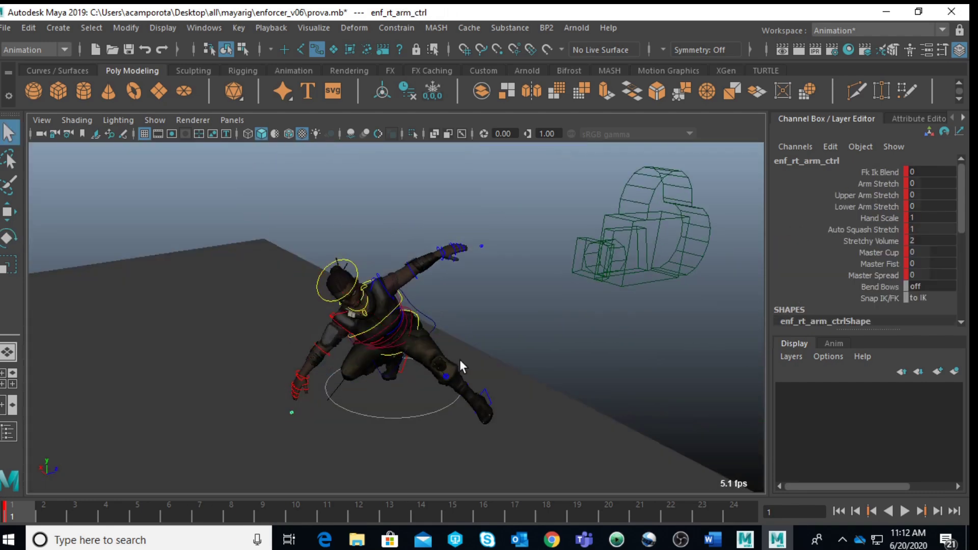
# - Try switching the right arm to IK by setting its Fk Ik Blend to 1
pyautogui.click(922, 170)
pyautogui.write('1')
pyautogui.press('Return')
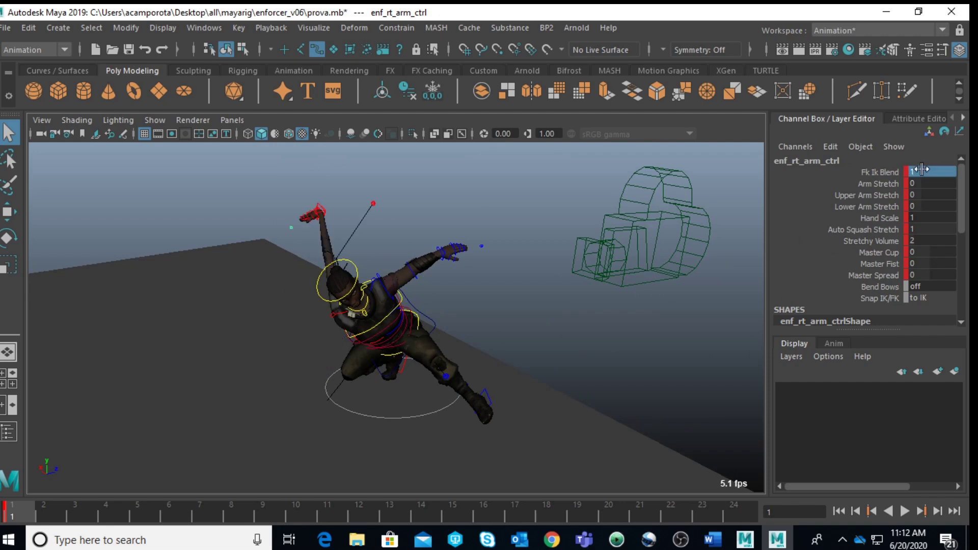
pyautogui.hotkey('ctrl', 'z')
# - Snap the right arm to IK and move its hand IK control to about Translate X 20.8, Y 140.2, Z -58.2
pyautogui.click(932, 298)
pyautogui.click(929, 313)
pyautogui.click(300, 377)
pyautogui.press('w')
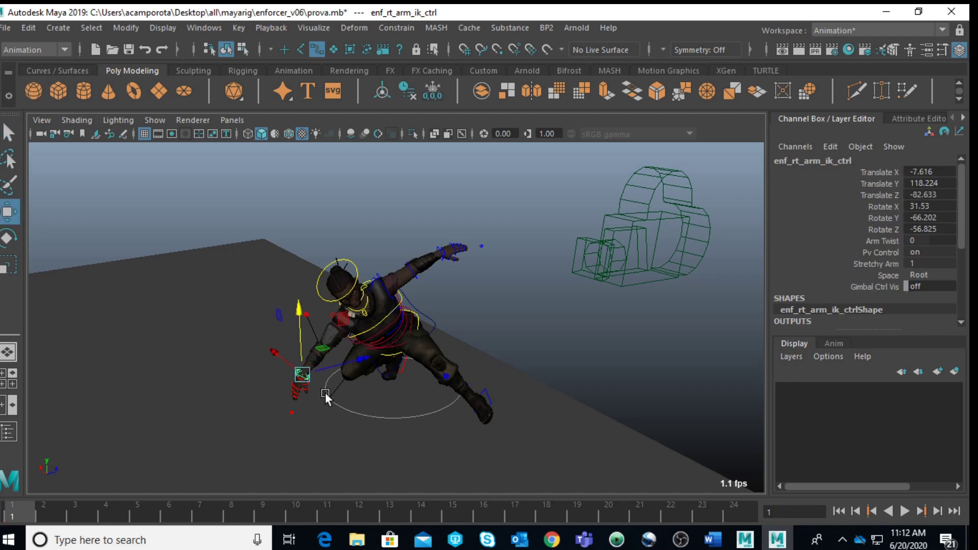
pyautogui.moveTo(341, 323); pyautogui.dragTo(477, 367)
pyautogui.moveTo(353, 363); pyautogui.dragTo(243, 359)
pyautogui.keyDown('alt'); pyautogui.moveTo(244, 358); pyautogui.dragTo(258, 334, button='right'); pyautogui.keyUp('alt')
pyautogui.keyDown('alt'); pyautogui.moveTo(258, 334); pyautogui.dragTo(360, 258); pyautogui.keyUp('alt')
# - Place the right hand between the legs at about Translate X 28.9, Y 152.3, Z -64.5, with Rotate Z about -39.2
pyautogui.press('space')
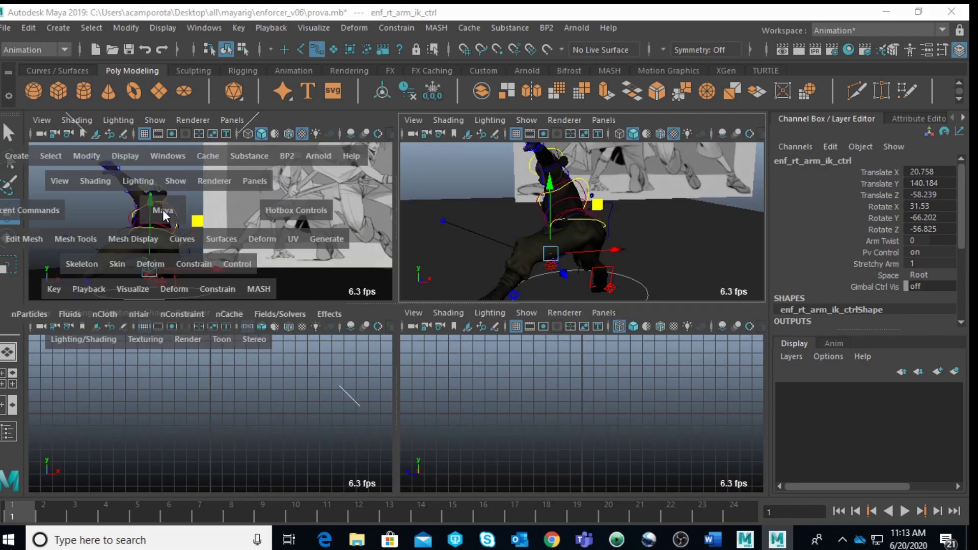
pyautogui.press('space')
pyautogui.moveTo(340, 414); pyautogui.dragTo(246, 412)
pyautogui.press('e')
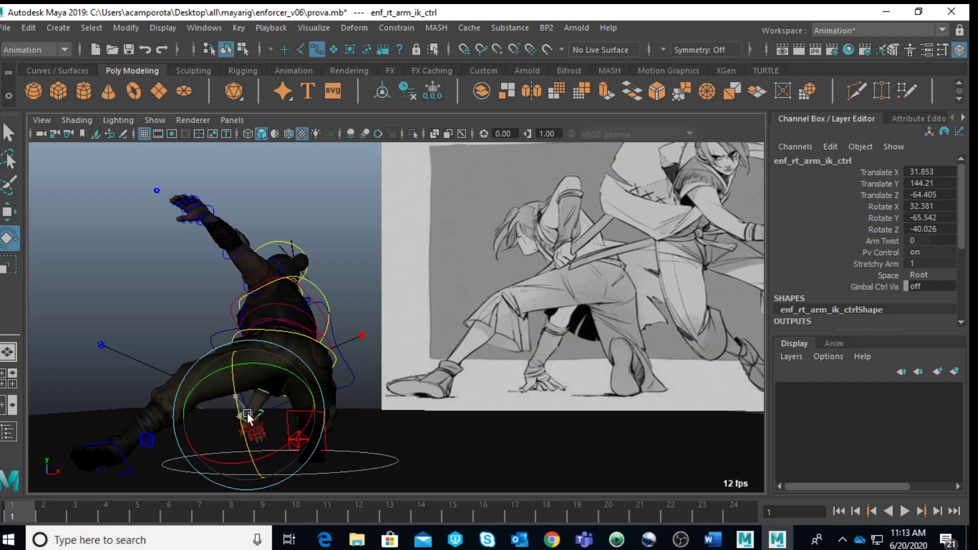
pyautogui.press('w')
pyautogui.moveTo(257, 360)
pyautogui.mouseDown()
pyautogui.moveTo(258, 390)
pyautogui.moveTo(254, 377)
pyautogui.mouseUp()
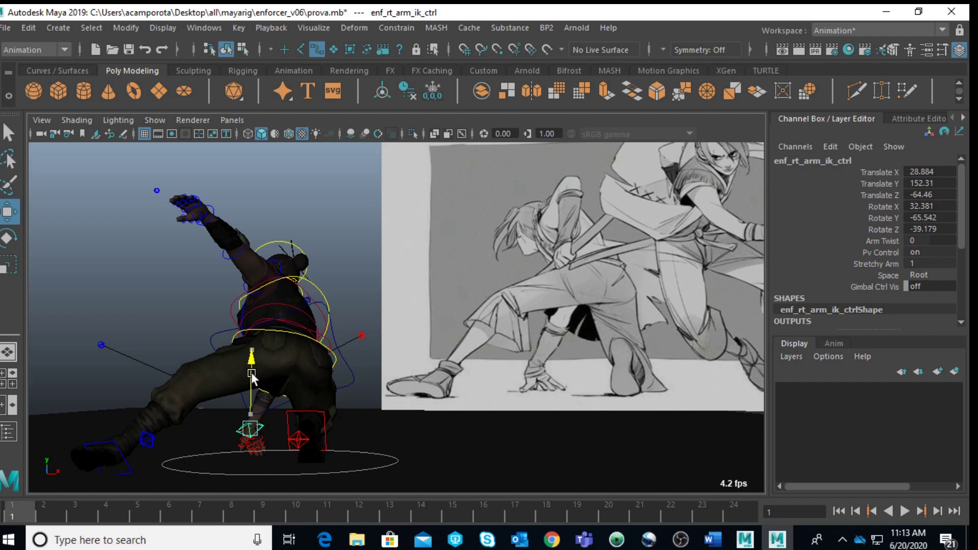
# - Bend the left arm behind the back with its FK controls, rotating the upper arm to about X 17.2, Y 76.5, Z -81.2
pyautogui.click(252, 257)
pyautogui.moveTo(214, 251); pyautogui.dragTo(217, 254)
pyautogui.press('e')
pyautogui.moveTo(272, 200); pyautogui.dragTo(163, 181)
pyautogui.click(368, 258)
pyautogui.click(283, 263)
pyautogui.moveTo(283, 258); pyautogui.dragTo(218, 283)
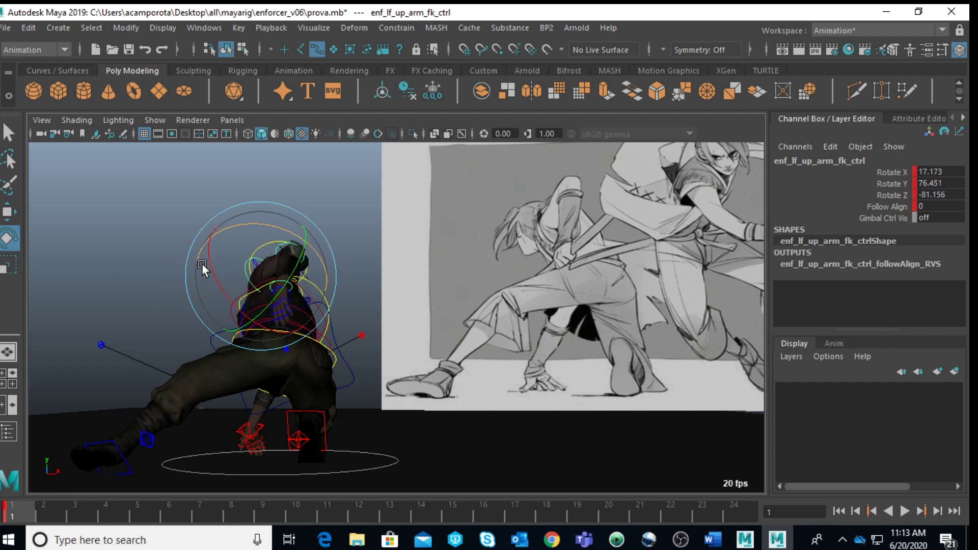
pyautogui.click(371, 291)
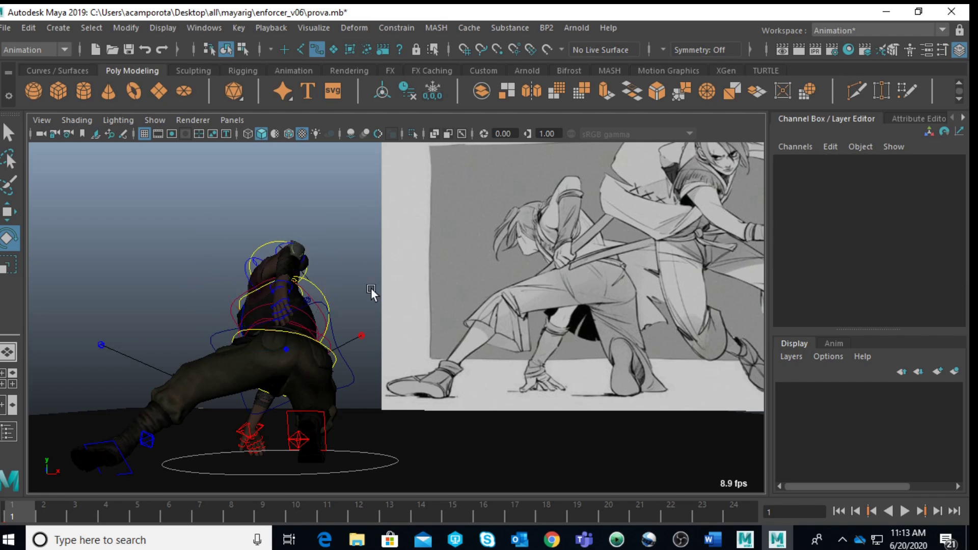
# - Rotate the COG control to about X 50.1, Y 22.0, Z 20.6 and lower it to Translate Y about -55.2
pyautogui.click(334, 334)
pyautogui.moveTo(288, 317); pyautogui.dragTo(298, 373)
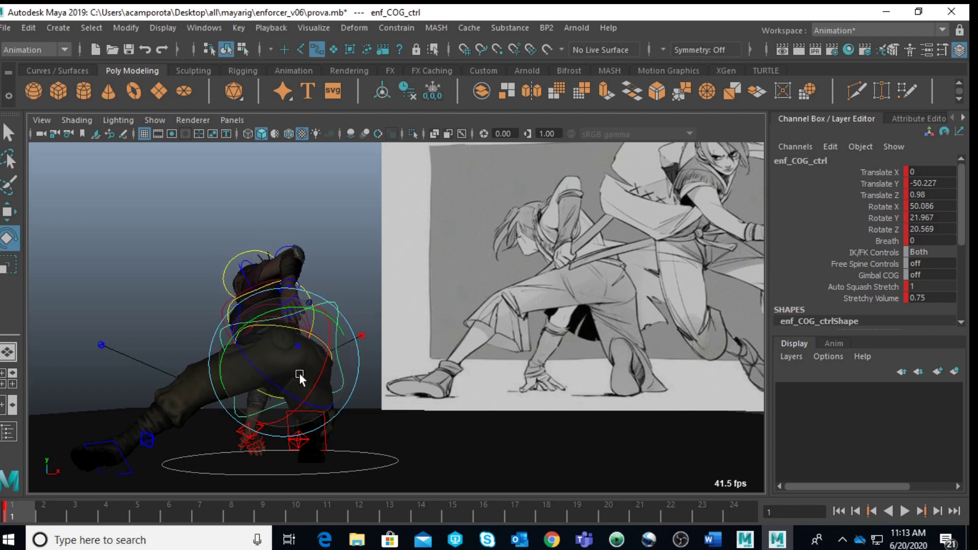
pyautogui.press('w')
pyautogui.moveTo(291, 319)
pyautogui.mouseDown()
pyautogui.moveTo(299, 330)
pyautogui.moveTo(297, 322)
pyautogui.mouseUp()
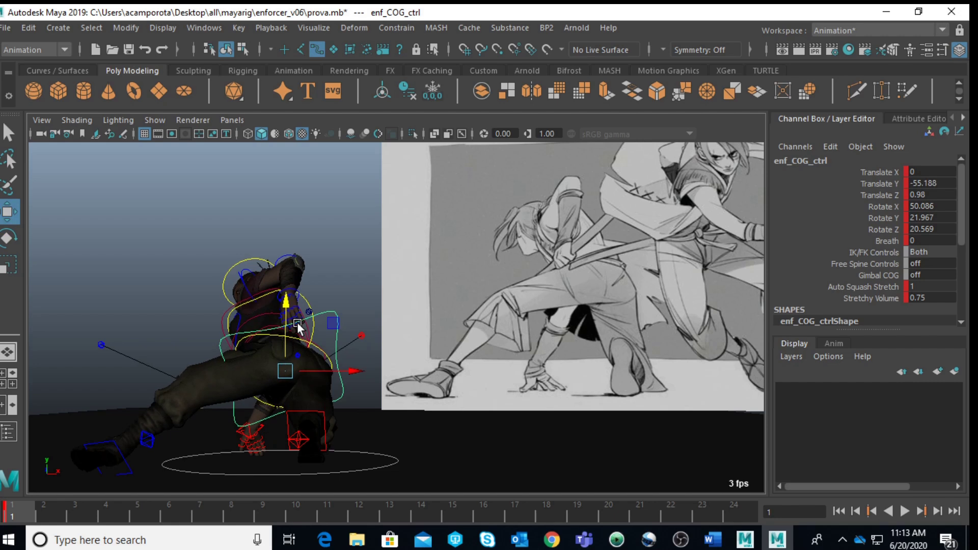
pyautogui.click(328, 291)
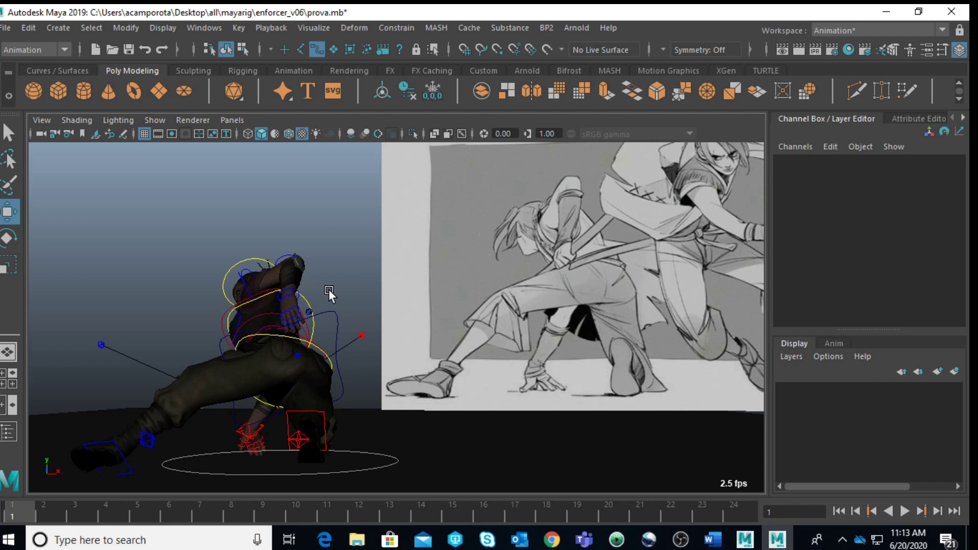
# - Refine the hip orientation by rotating the COG control to about X 52.3, Y 14.1 and Z 10.2
pyautogui.click(326, 310)
pyautogui.press('e')
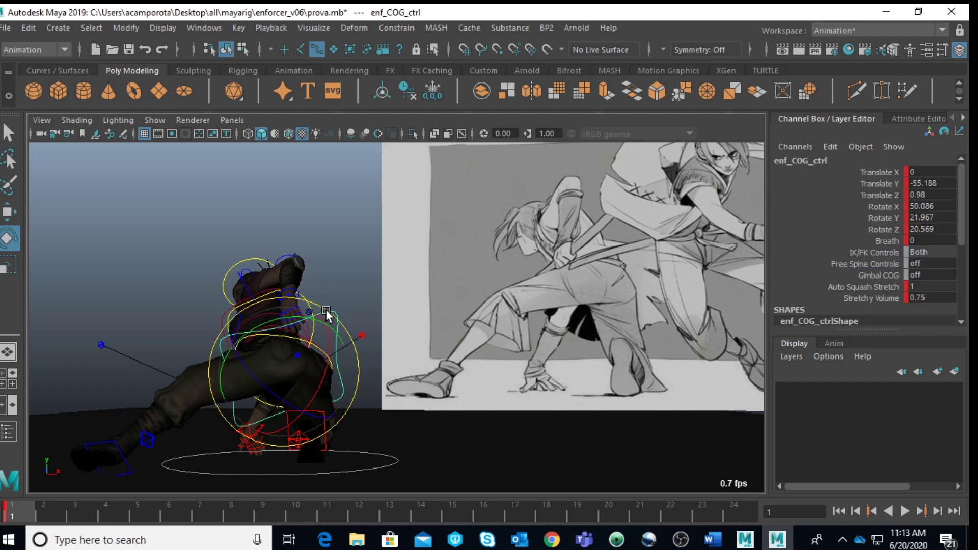
pyautogui.moveTo(323, 316); pyautogui.dragTo(296, 315)
pyautogui.moveTo(262, 393); pyautogui.dragTo(265, 395)
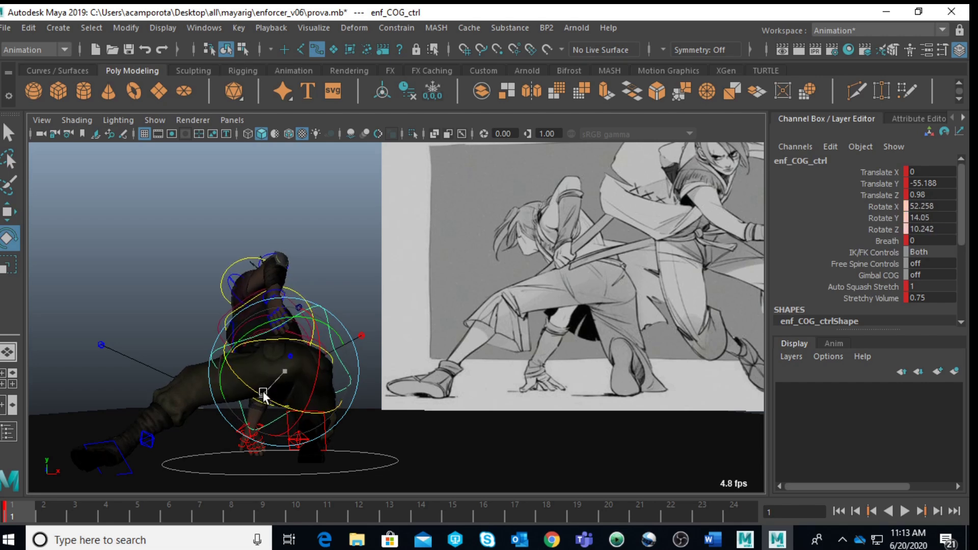
pyautogui.click(335, 271)
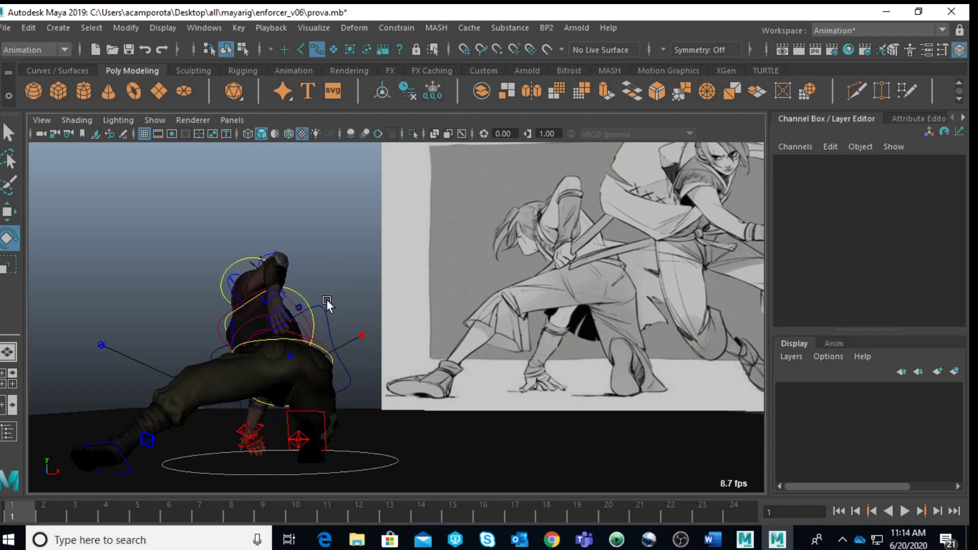
# - Rotate the IK shoulder spine control to about X 10.2, Y 1.3 and Z -0.1 to bend the upper torso
pyautogui.click(305, 297)
pyautogui.moveTo(311, 346); pyautogui.dragTo(291, 322)
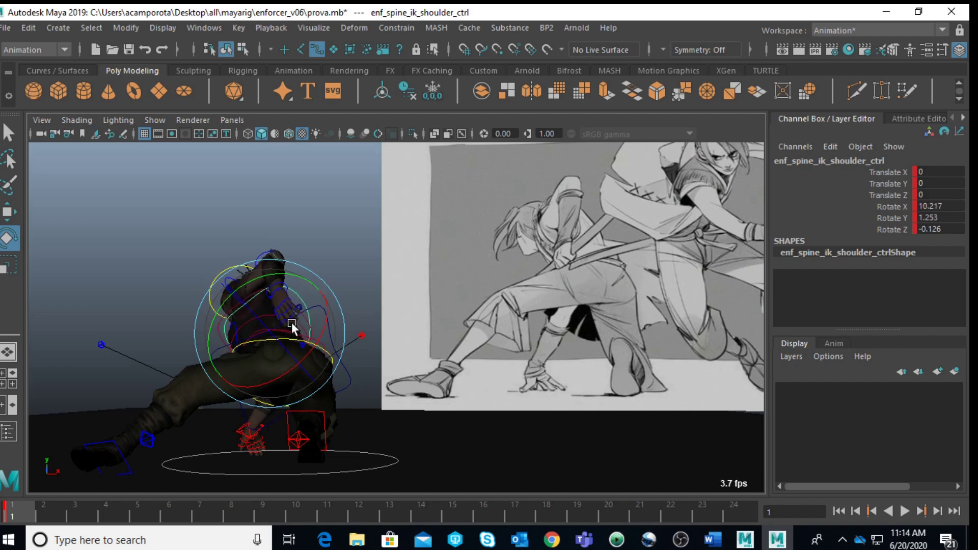
# - Curl the left hand's four fingers into a fist by rotating all their FK controls to about Z -67.9
pyautogui.press('space')
pyautogui.press('space')
pyautogui.scroll(-7, 328, 258)
pyautogui.keyDown('alt'); pyautogui.moveTo(327, 258); pyautogui.dragTo(212, 284); pyautogui.keyUp('alt')
pyautogui.scroll(4, 213, 284)
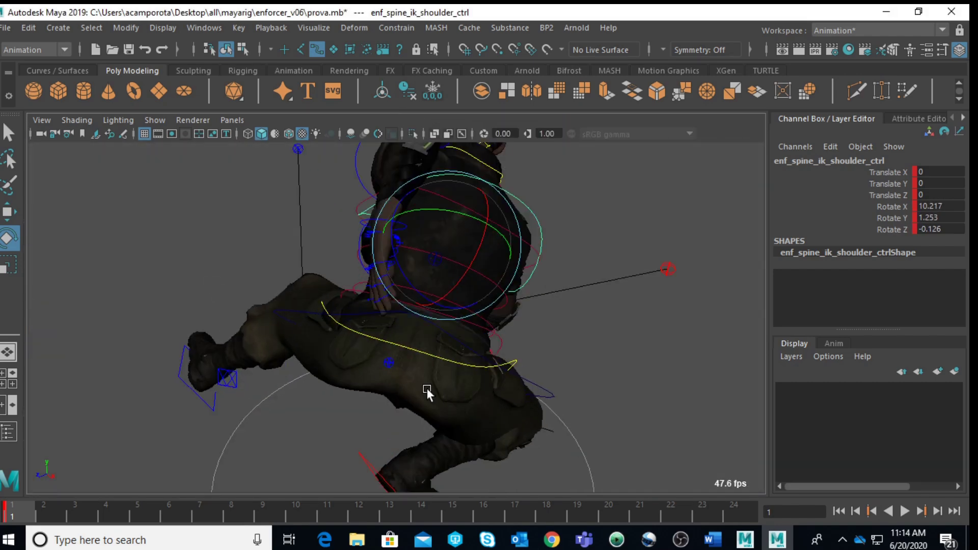
pyautogui.press('q')
pyautogui.keyDown('alt'); pyautogui.moveTo(372, 321); pyautogui.dragTo(345, 378); pyautogui.keyUp('alt')
pyautogui.scroll(3, 284, 283)
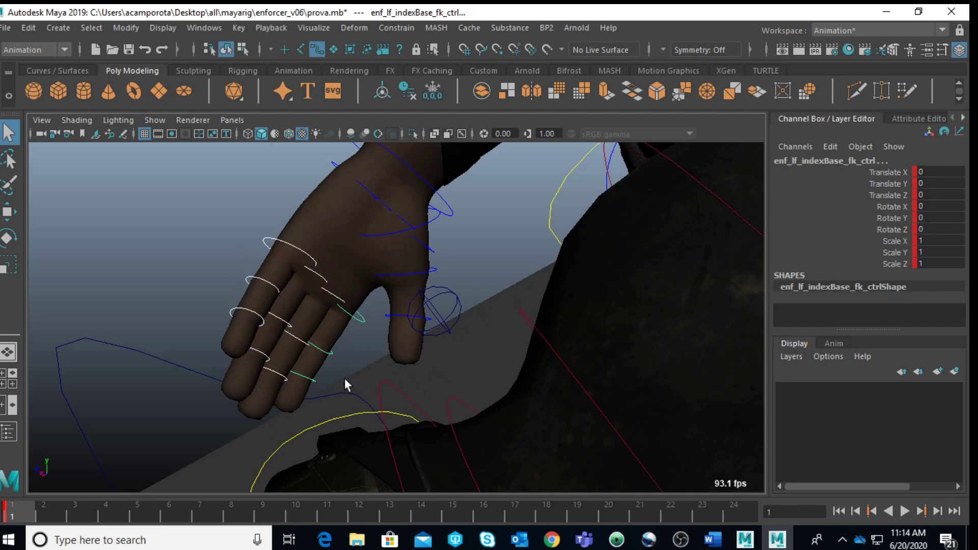
pyautogui.press('e')
pyautogui.moveTo(375, 326); pyautogui.dragTo(415, 264)
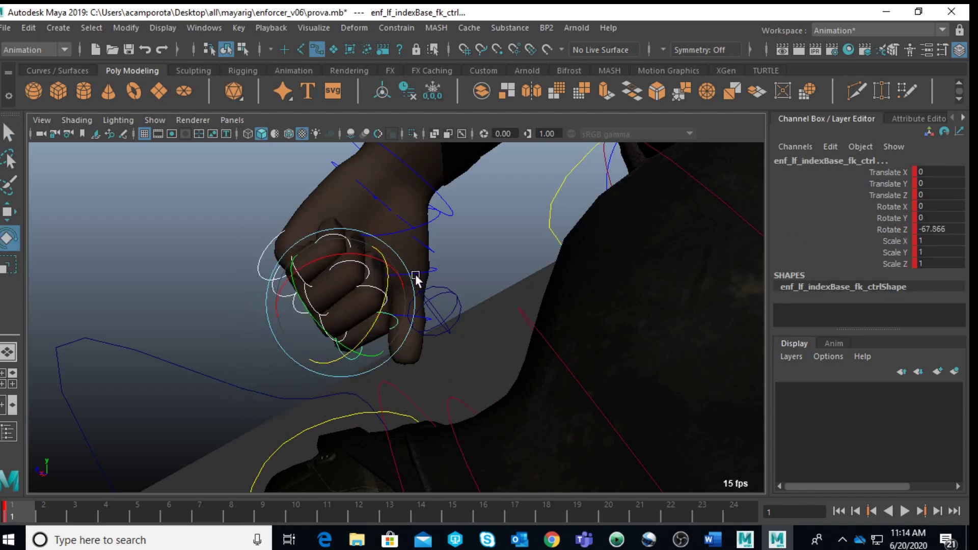
# - Rotate the left elbow FK control to about Y -54.0 to adjust the forearm's bend
pyautogui.moveTo(408, 300); pyautogui.dragTo(561, 214)
pyautogui.click(292, 178)
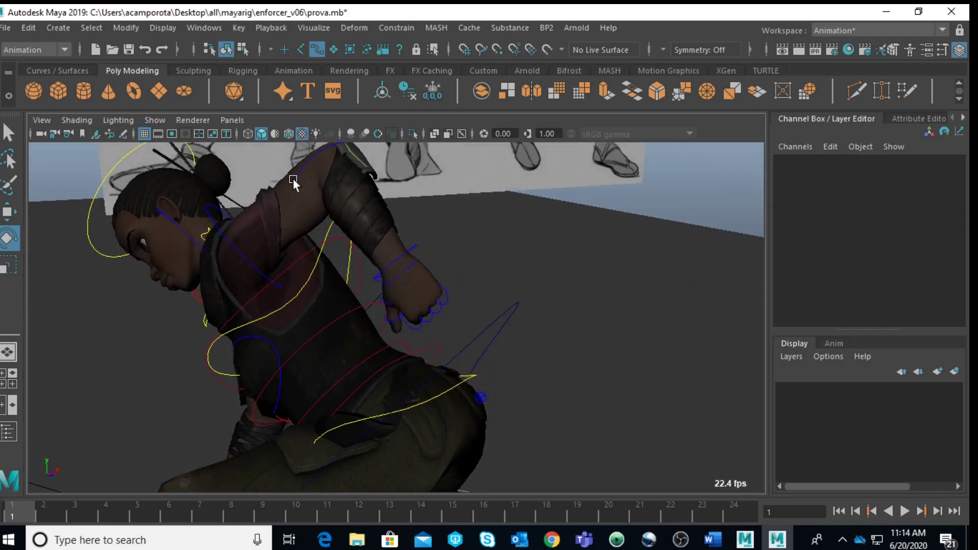
pyautogui.click(298, 177)
pyautogui.moveTo(341, 224); pyautogui.dragTo(378, 212)
pyautogui.scroll(-5, 313, 228)
pyautogui.scroll(5, 268, 287)
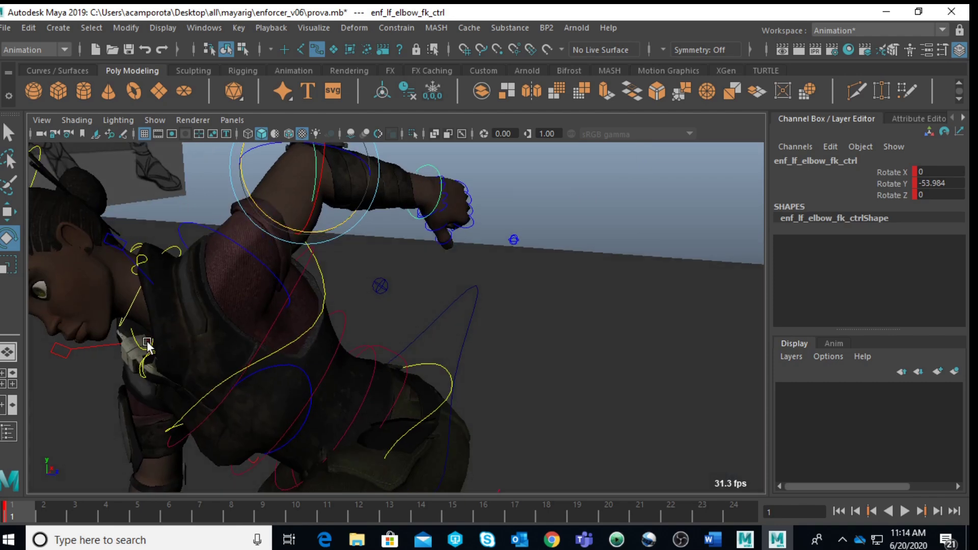
# - Set the head control's Follow Align to 1 and rotate the head to about X 33.8, Y 19.0, Z 5.0
pyautogui.click(134, 342)
pyautogui.moveTo(135, 342)
pyautogui.keyDown('alt'); pyautogui.mouseDown()
pyautogui.moveTo(311, 320)
pyautogui.moveTo(227, 313)
pyautogui.moveTo(233, 319)
pyautogui.moveTo(145, 351)
pyautogui.mouseUp(); pyautogui.keyUp('alt')
pyautogui.click(287, 288)
pyautogui.click(219, 320)
pyautogui.hotkey('ctrl', 'z')
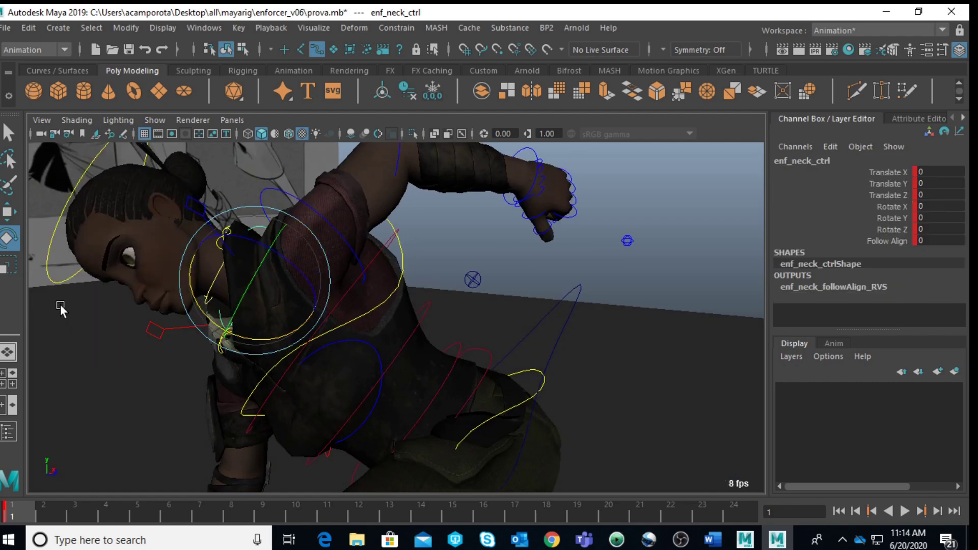
pyautogui.click(55, 281)
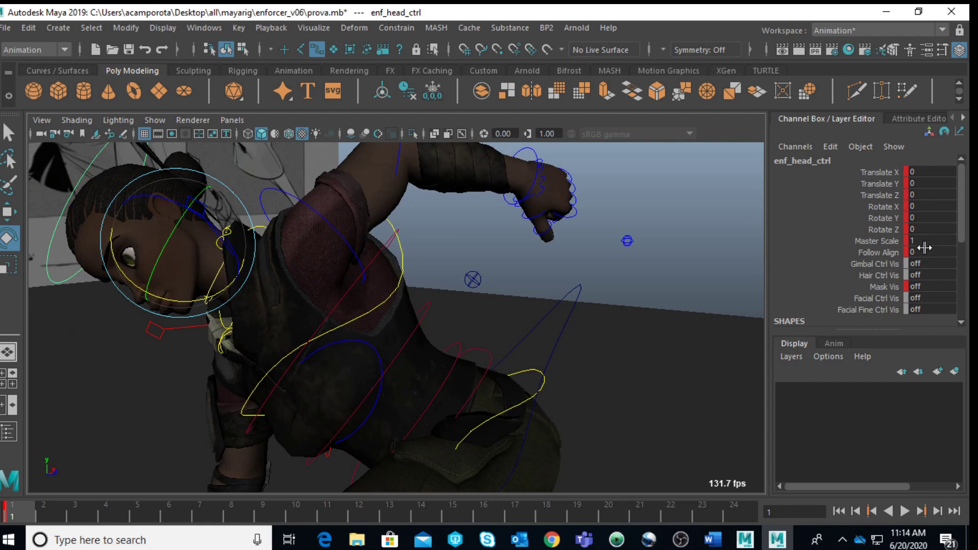
pyautogui.write('1')
pyautogui.press('Return')
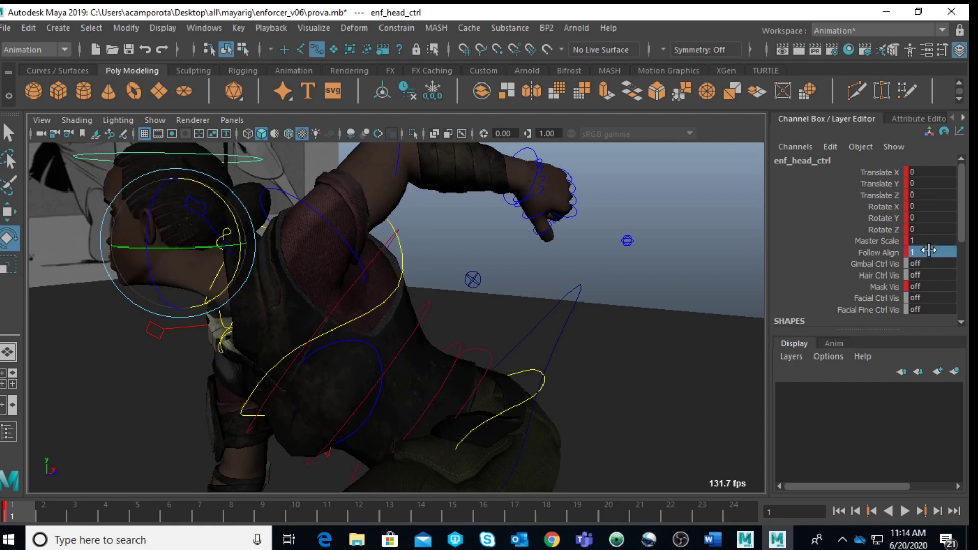
pyautogui.moveTo(234, 260)
pyautogui.mouseDown()
pyautogui.moveTo(227, 272)
pyautogui.moveTo(230, 250)
pyautogui.mouseUp()
pyautogui.hotkey('ctrl', 'z')
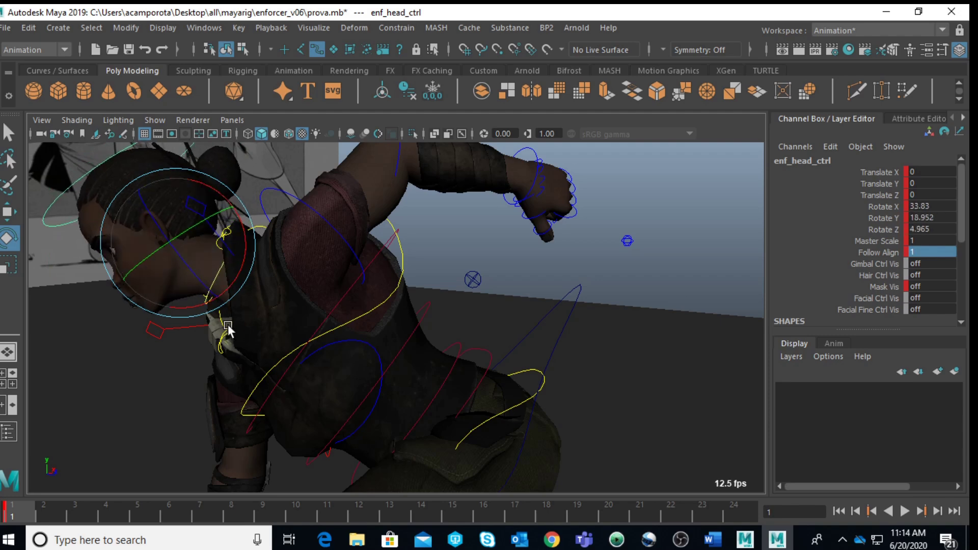
# - Rotate the neck control to about X 27.4 and hide NURBS curves in the reference camera view
pyautogui.click(218, 331)
pyautogui.moveTo(216, 332); pyautogui.dragTo(225, 288)
pyautogui.press('space')
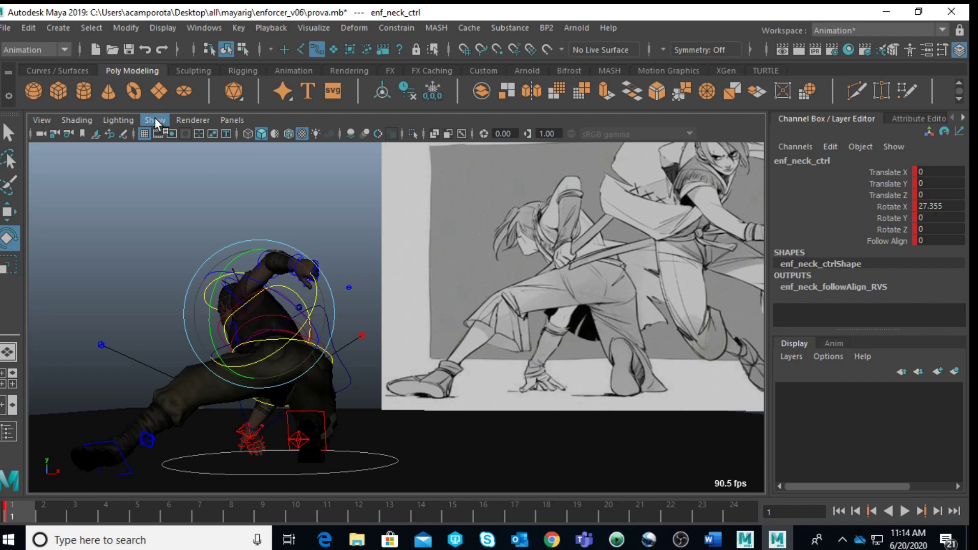
pyautogui.click(155, 120)
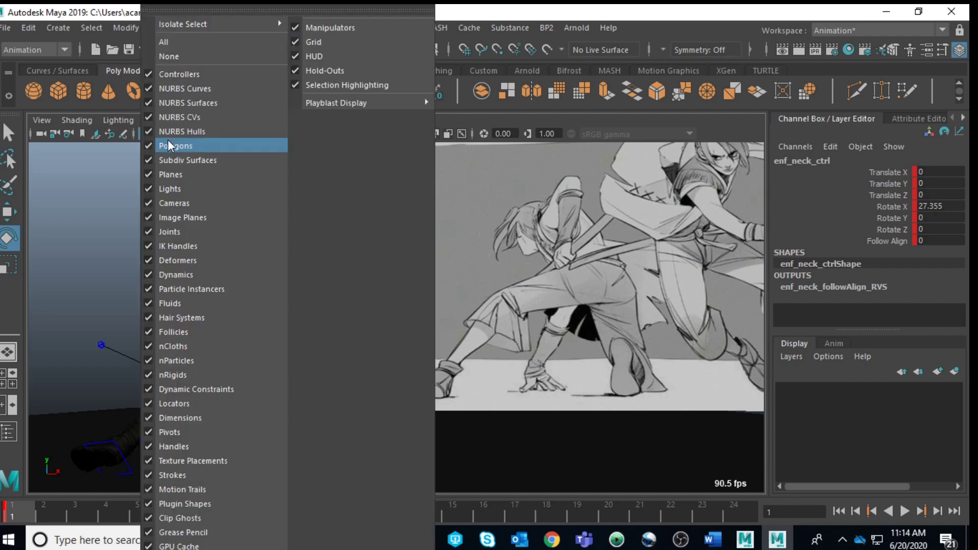
pyautogui.click(182, 88)
# - Rotate the neck control to about X 28.7, Y 5.5, Z -10.4 and move it to about X 0.8, Y 1.2, Z 1.5
pyautogui.moveTo(267, 307); pyautogui.dragTo(268, 371)
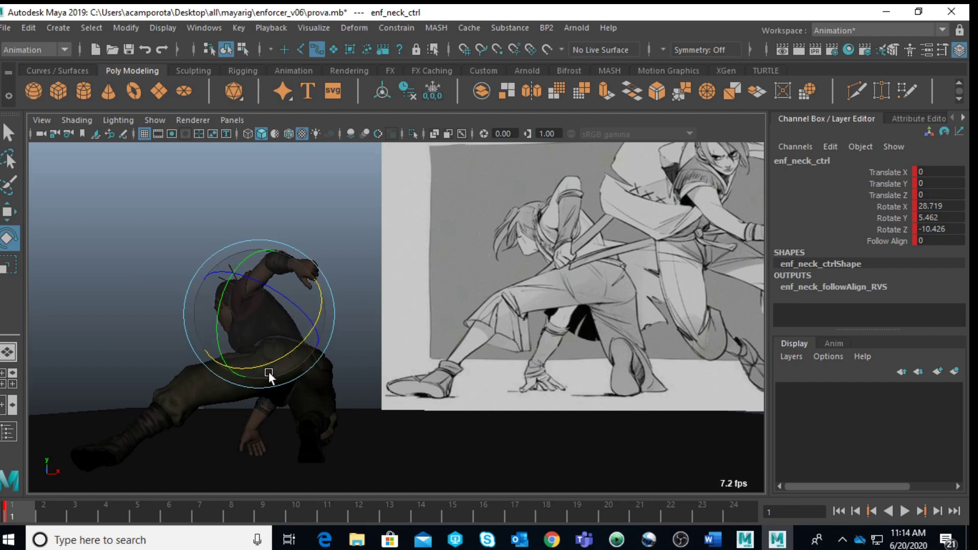
pyautogui.press('w')
pyautogui.moveTo(331, 313); pyautogui.dragTo(331, 314)
# - Rotate the head control to about X 24.3, Y 39.3, Z 11.8 and move it to about X -1.6, Y 1.7, Z -0.8
pyautogui.press('space')
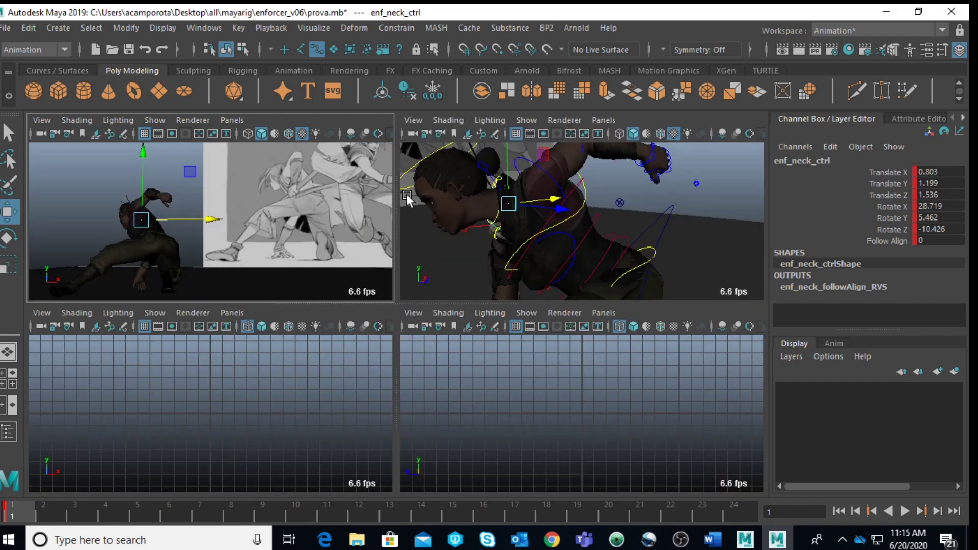
pyautogui.click(428, 158)
pyautogui.press('space')
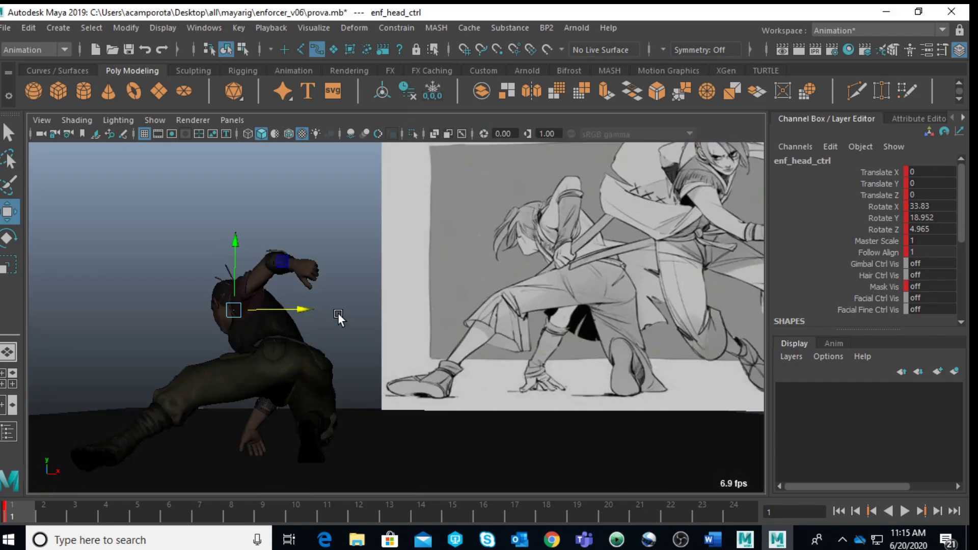
pyautogui.press('e')
pyautogui.moveTo(243, 314); pyautogui.dragTo(295, 340)
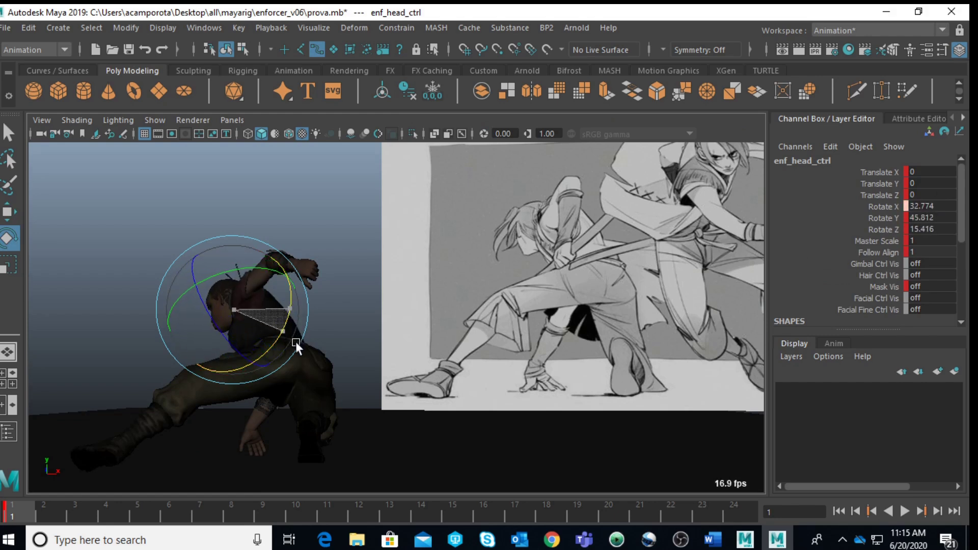
pyautogui.moveTo(221, 264); pyautogui.dragTo(276, 311)
pyautogui.press('w')
pyautogui.moveTo(238, 281); pyautogui.dragTo(237, 271)
pyautogui.moveTo(286, 307); pyautogui.dragTo(286, 306)
# - Reset the IK shoulder spine control's X, Y and Z rotations to 0
pyautogui.press('space')
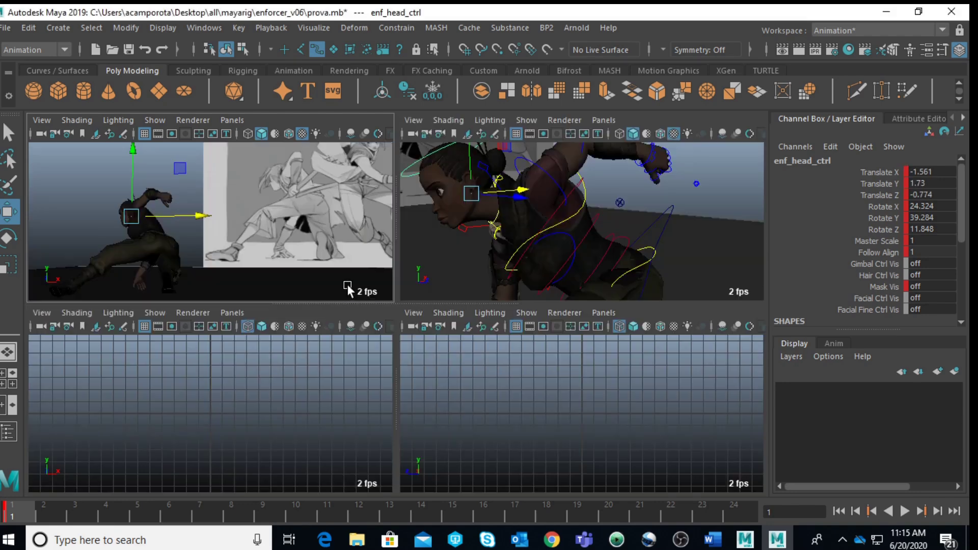
pyautogui.press('space')
pyautogui.click(401, 283)
pyautogui.press('space')
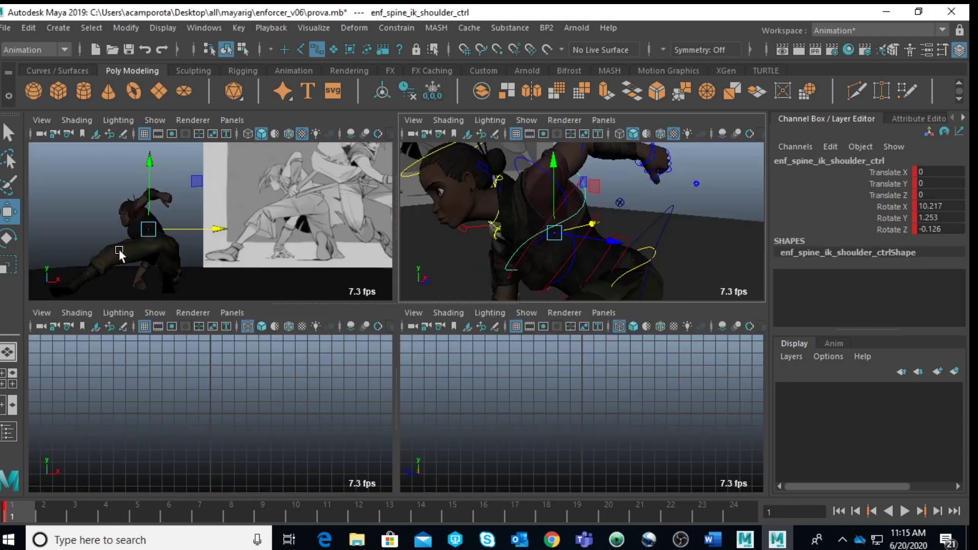
pyautogui.press('space')
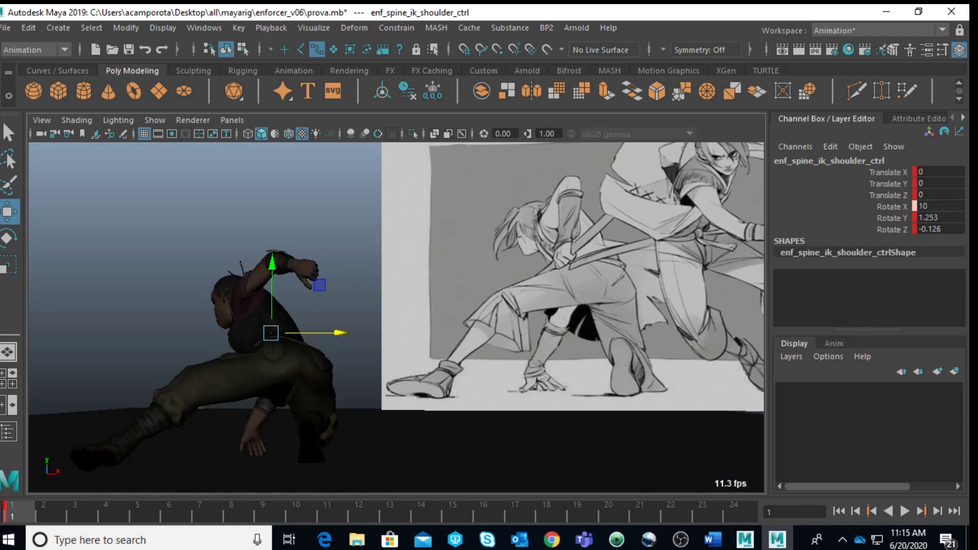
pyautogui.moveTo(940, 206); pyautogui.dragTo(953, 227)
pyautogui.write('0')
pyautogui.press('Return')
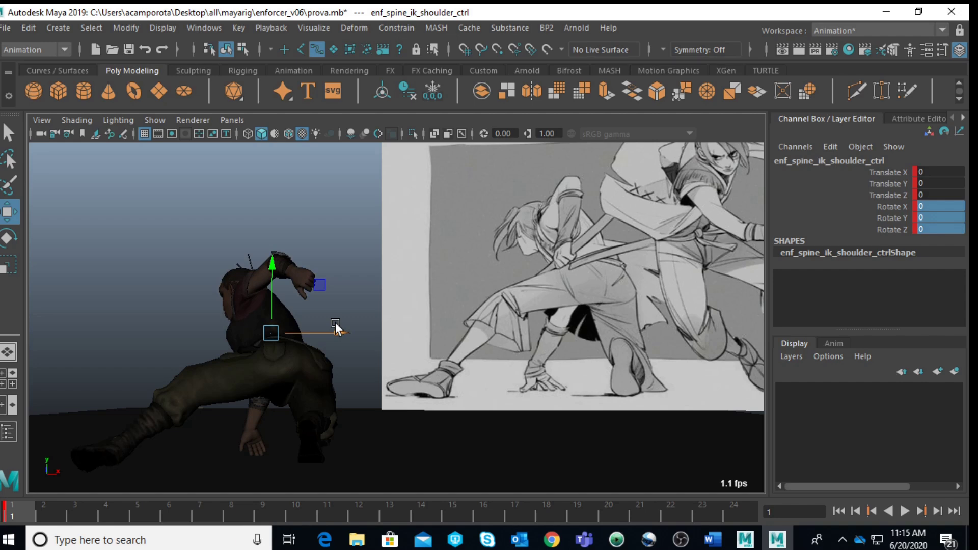
pyautogui.click(347, 279)
# - Rotate the left upper arm FK control to about Y 53.2
pyautogui.press('space')
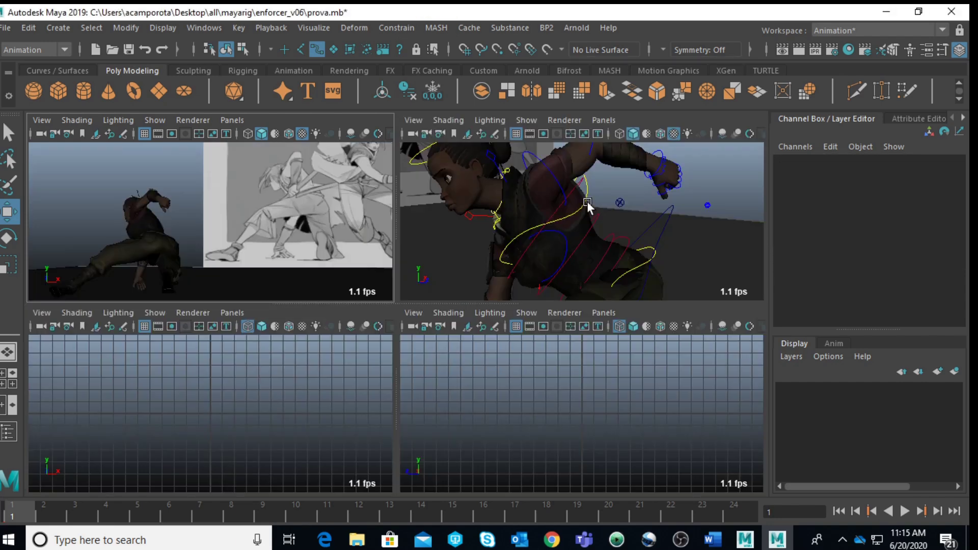
pyautogui.click(549, 166)
pyautogui.moveTo(559, 221); pyautogui.dragTo(533, 230)
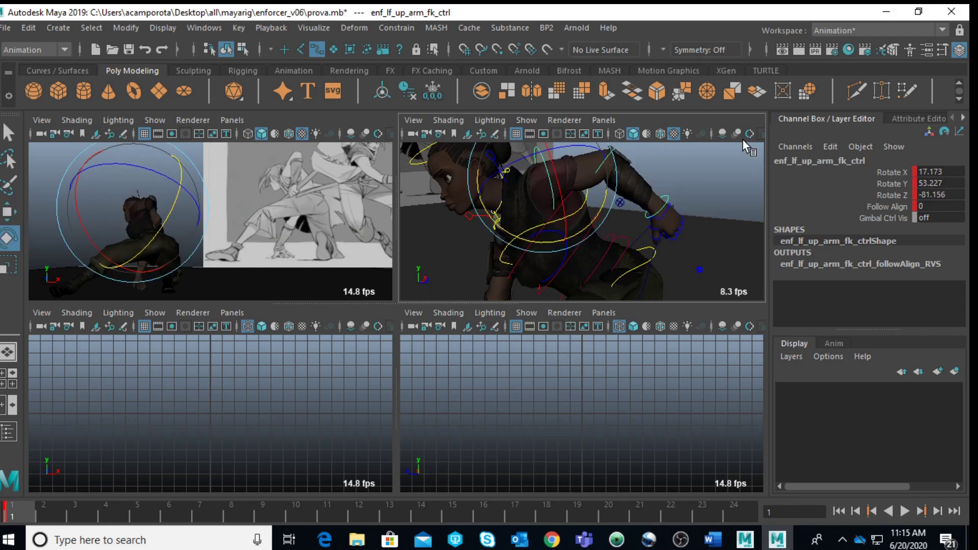
# - Bend the left elbow FK control to about Y -91.2 and rotate the left wrist to about Z 24.3
pyautogui.click(625, 166)
pyautogui.click(614, 173)
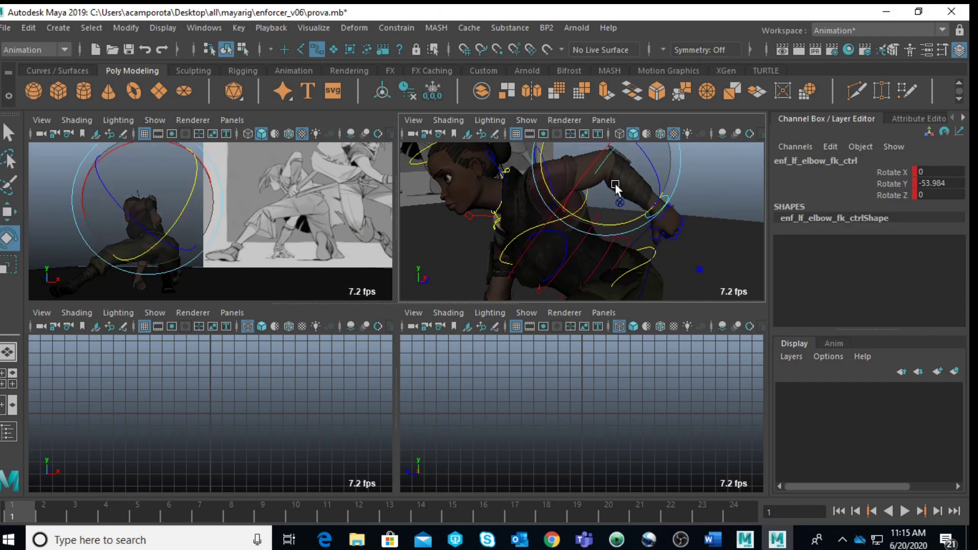
pyautogui.moveTo(594, 224); pyautogui.dragTo(561, 204)
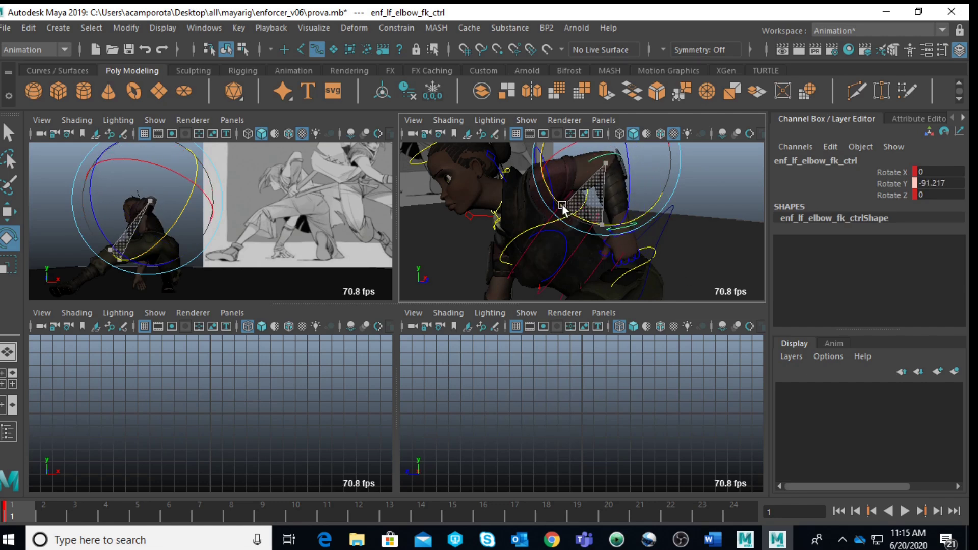
pyautogui.click(699, 176)
pyautogui.click(634, 229)
pyautogui.moveTo(649, 246); pyautogui.dragTo(634, 220)
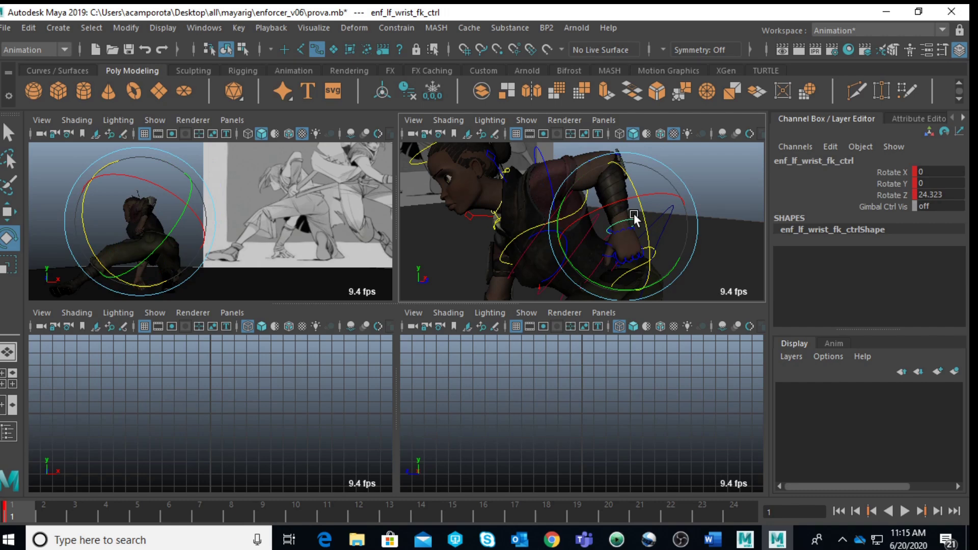
# - Rotate the left clavicle control to about X 7.3, Y 5.6 and Z 3.2 while comparing with the reference
pyautogui.click(486, 158)
pyautogui.press('space')
pyautogui.moveTo(255, 264); pyautogui.dragTo(298, 277)
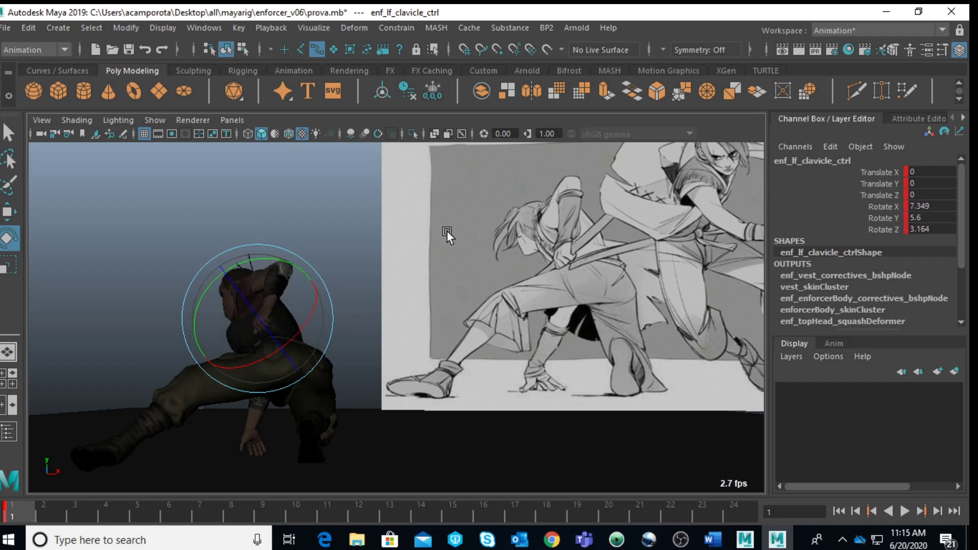
pyautogui.click(371, 234)
# - Shift the head control sideways to about Translate X 2.0 and Translate Z 1.0
pyautogui.press('space')
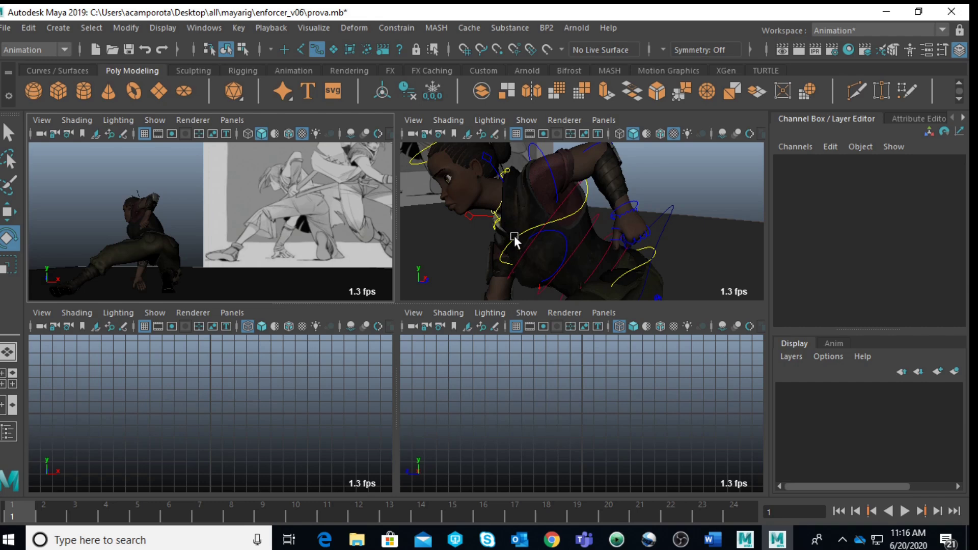
pyautogui.click(419, 160)
pyautogui.press('space')
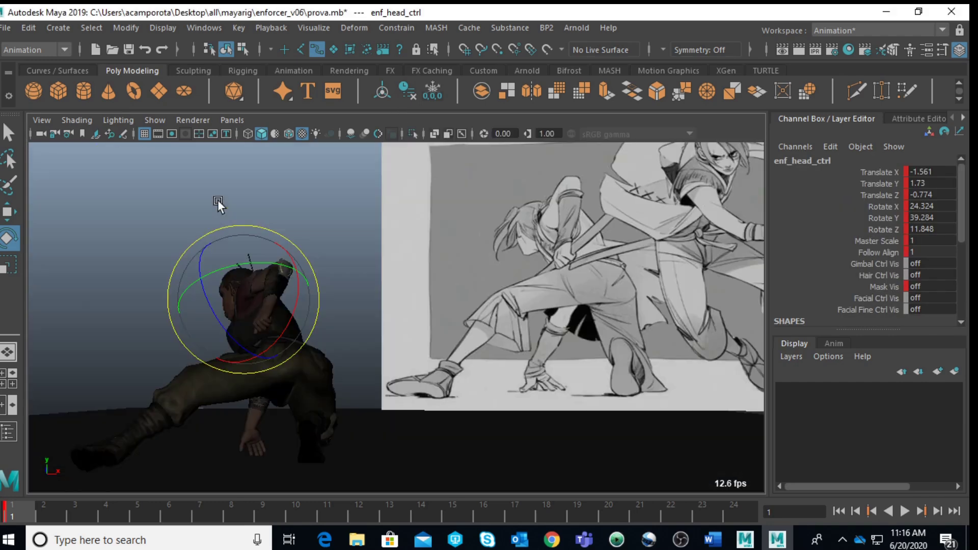
pyautogui.press('w')
pyautogui.moveTo(295, 302)
pyautogui.mouseDown()
pyautogui.moveTo(283, 301)
pyautogui.moveTo(289, 306)
pyautogui.mouseUp()
# - Rotate the IK shoulder spine control to about X -2.9, Y -8.4 and Z -0.1
pyautogui.press('space')
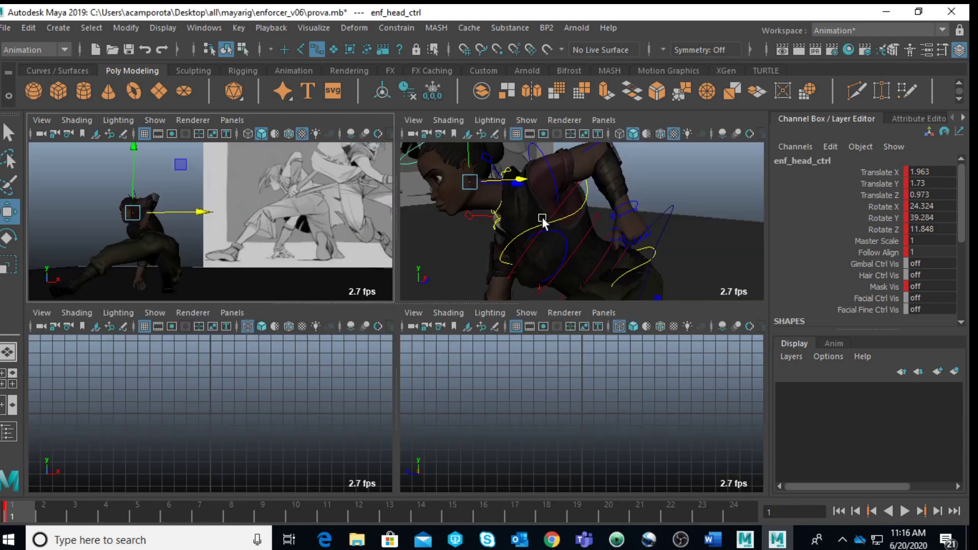
pyautogui.click(542, 217)
pyautogui.press('space')
pyautogui.press('e')
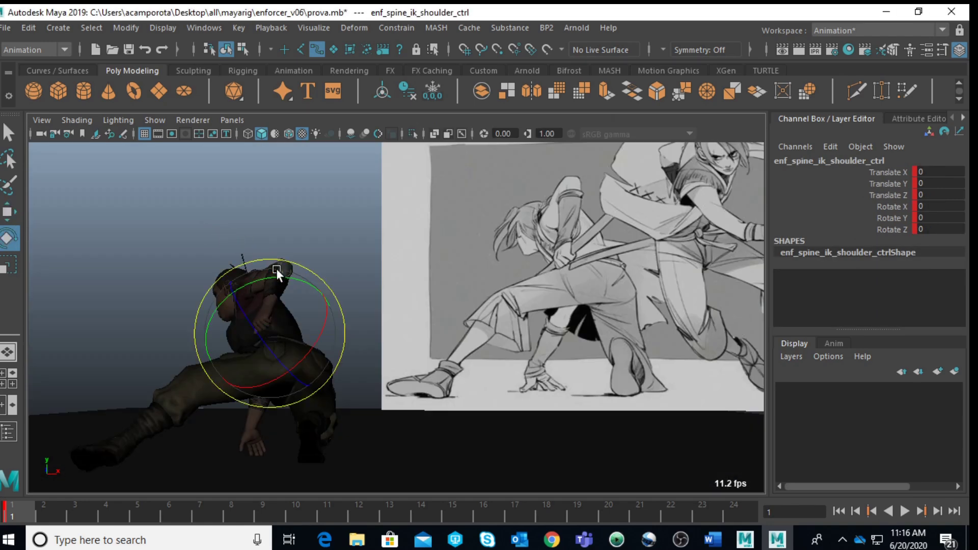
pyautogui.moveTo(290, 279)
pyautogui.mouseDown()
pyautogui.moveTo(288, 297)
pyautogui.moveTo(310, 326)
pyautogui.moveTo(273, 277)
pyautogui.moveTo(280, 282)
pyautogui.mouseUp()
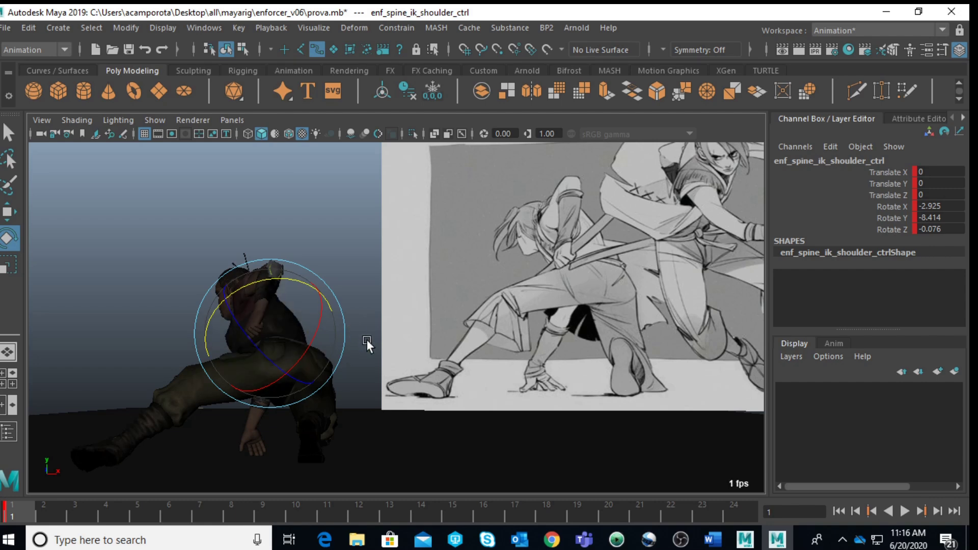
pyautogui.click(362, 288)
# - Bend the tip of the right thumb by rotating its FK control to about Z 56.8
pyautogui.press('space')
pyautogui.press('space')
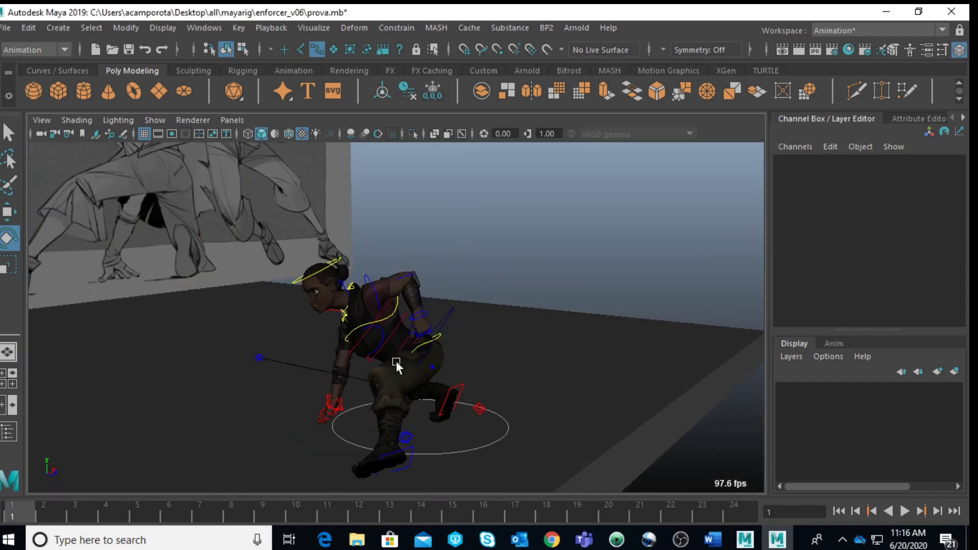
pyautogui.keyDown('alt'); pyautogui.moveTo(349, 399); pyautogui.dragTo(363, 340); pyautogui.keyUp('alt')
pyautogui.keyDown('alt'); pyautogui.moveTo(328, 404); pyautogui.dragTo(380, 302); pyautogui.keyUp('alt')
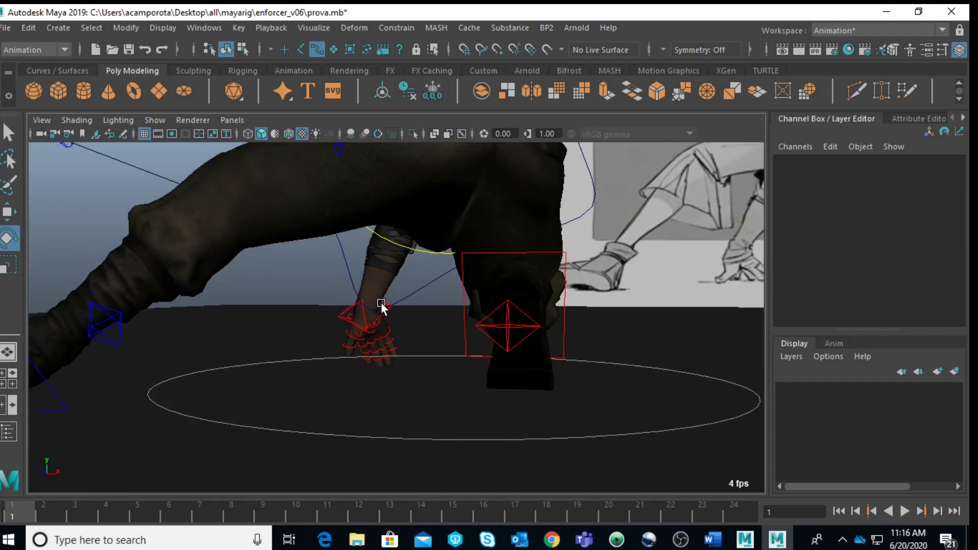
pyautogui.scroll(5, 368, 326)
pyautogui.click(304, 382)
pyautogui.moveTo(318, 364); pyautogui.dragTo(403, 412)
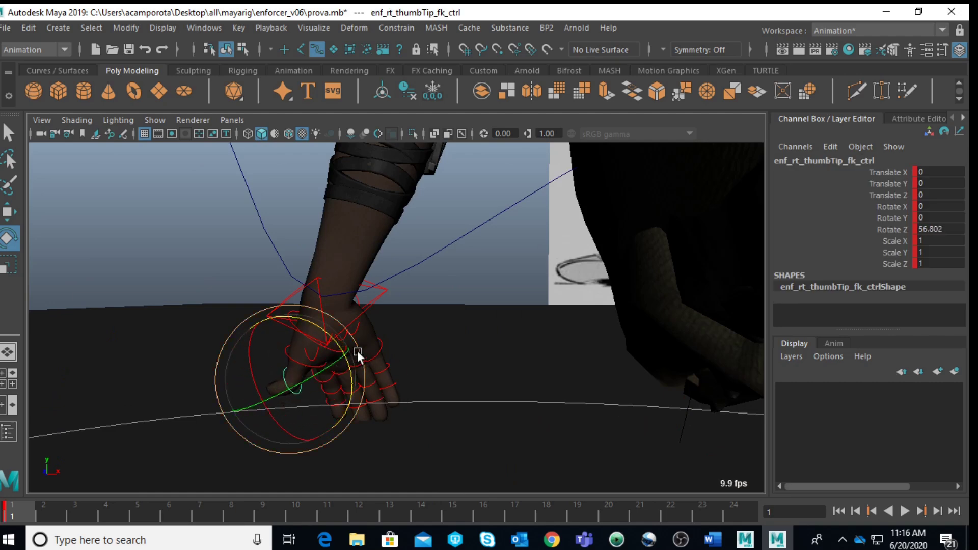
# - Bend the fingertips of the right hand by rotating the four fingers' tip FK controls together
pyautogui.moveTo(336, 343); pyautogui.dragTo(522, 368)
pyautogui.scroll(-6, 351, 345)
pyautogui.scroll(5, 355, 344)
pyautogui.press('q')
pyautogui.click(507, 306)
pyautogui.keyDown('alt'); pyautogui.moveTo(519, 404); pyautogui.dragTo(382, 367); pyautogui.keyUp('alt')
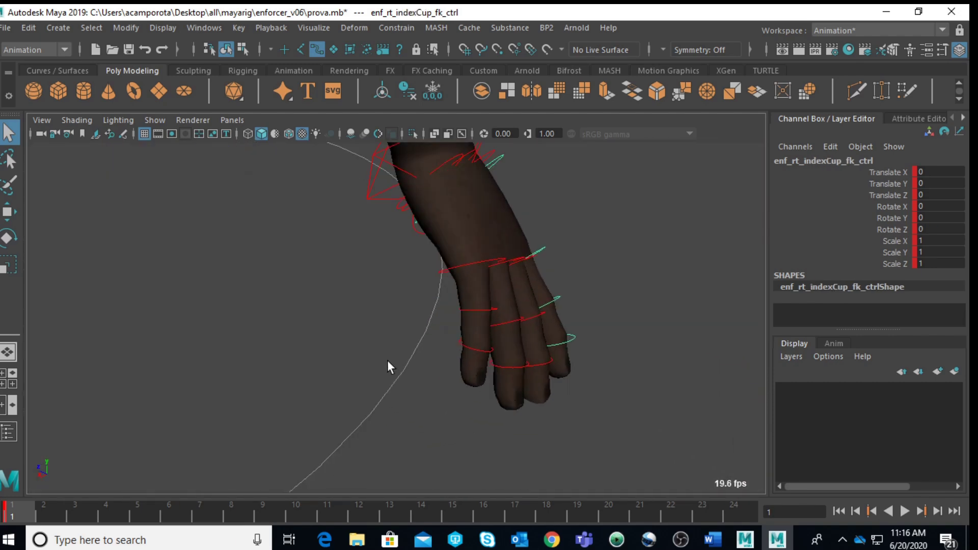
pyautogui.click(455, 355)
pyautogui.moveTo(454, 419); pyautogui.dragTo(560, 343)
pyautogui.press('e')
pyautogui.moveTo(597, 288); pyautogui.dragTo(558, 253)
# - Bend the middle joints of the right hand's four fingers by rotating their mid FK controls together
pyautogui.click(513, 313)
pyautogui.moveTo(494, 311); pyautogui.dragTo(552, 319)
pyautogui.click(646, 263)
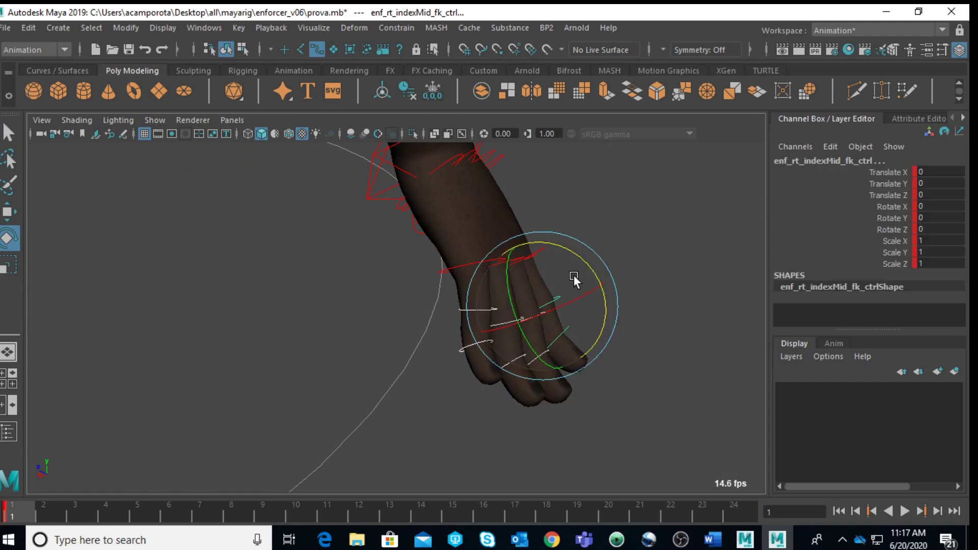
pyautogui.moveTo(573, 256)
pyautogui.mouseDown()
pyautogui.moveTo(560, 243)
pyautogui.moveTo(572, 256)
pyautogui.mouseUp()
pyautogui.keyDown('alt'); pyautogui.moveTo(649, 313); pyautogui.dragTo(471, 301); pyautogui.keyUp('alt')
pyautogui.click(471, 301)
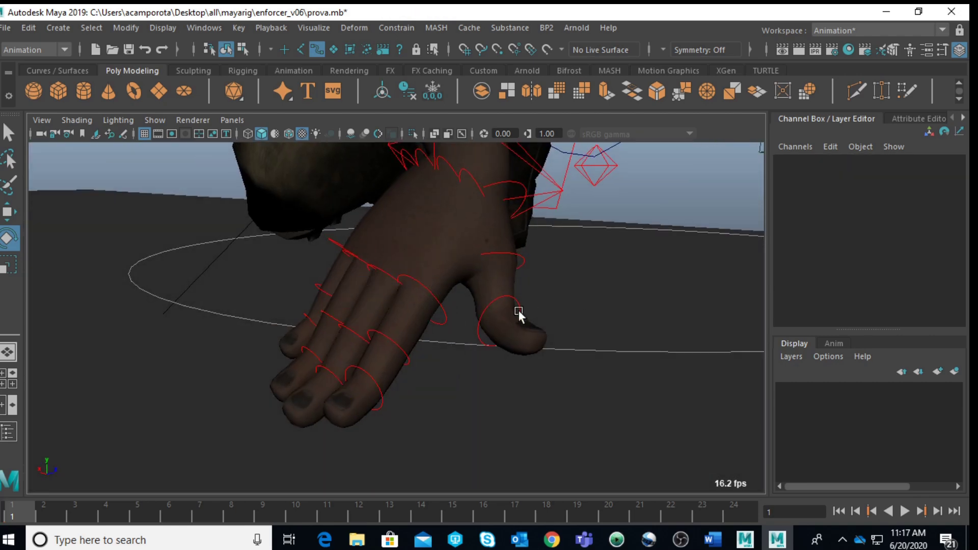
# - Rotate the right index finger's base FK control to about Y -27.5 and Z 22.1
pyautogui.click(431, 292)
pyautogui.moveTo(404, 305); pyautogui.dragTo(479, 332)
pyautogui.keyDown('alt'); pyautogui.moveTo(486, 351); pyautogui.dragTo(583, 389); pyautogui.keyUp('alt')
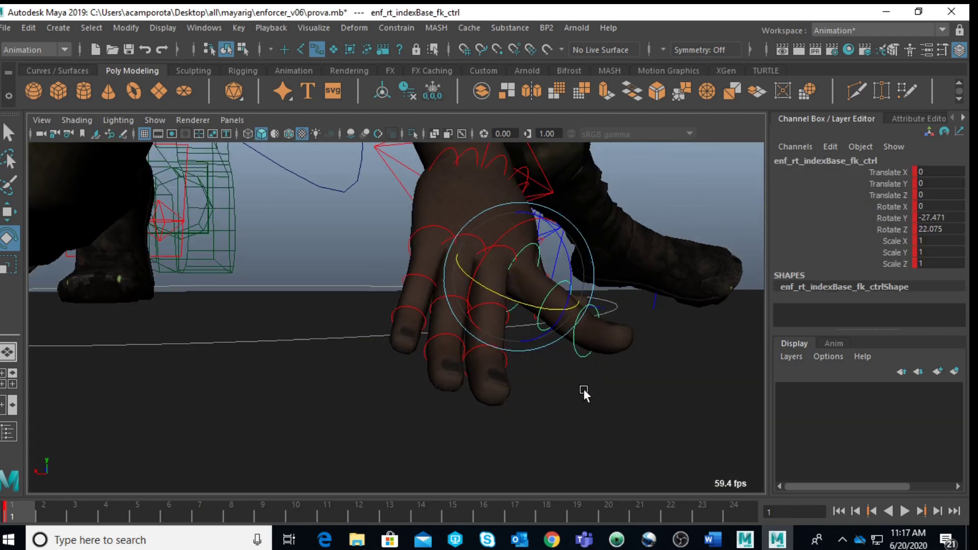
pyautogui.click(583, 389)
# - Raise the right middle and ring fingers by rotating each finger's base FK control
pyautogui.click(506, 248)
pyautogui.moveTo(513, 262); pyautogui.dragTo(572, 359)
pyautogui.click(573, 359)
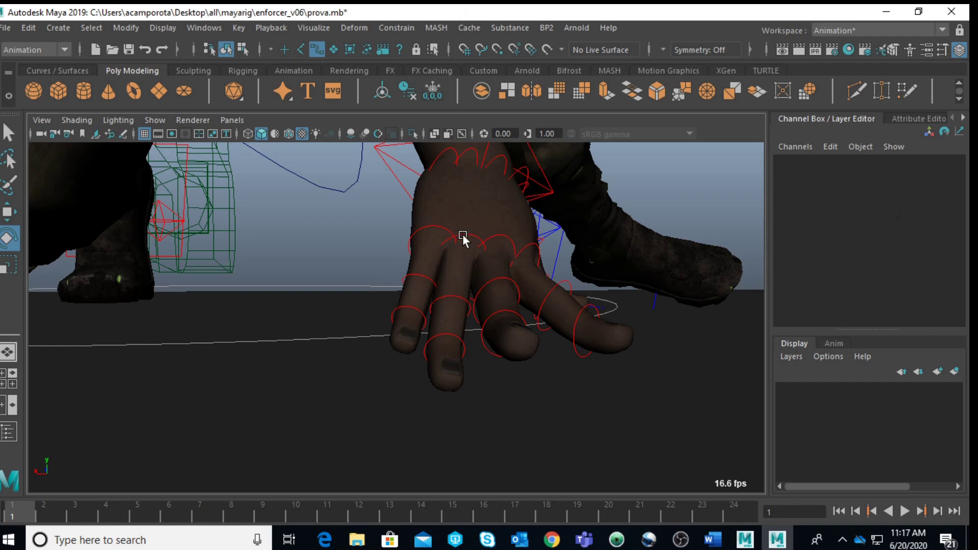
pyautogui.click(461, 233)
pyautogui.moveTo(468, 247); pyautogui.dragTo(534, 379)
pyautogui.click(534, 379)
# - Lift the right pinky by rotating its base FK control, and rotate the ring finger's base further to match
pyautogui.click(448, 225)
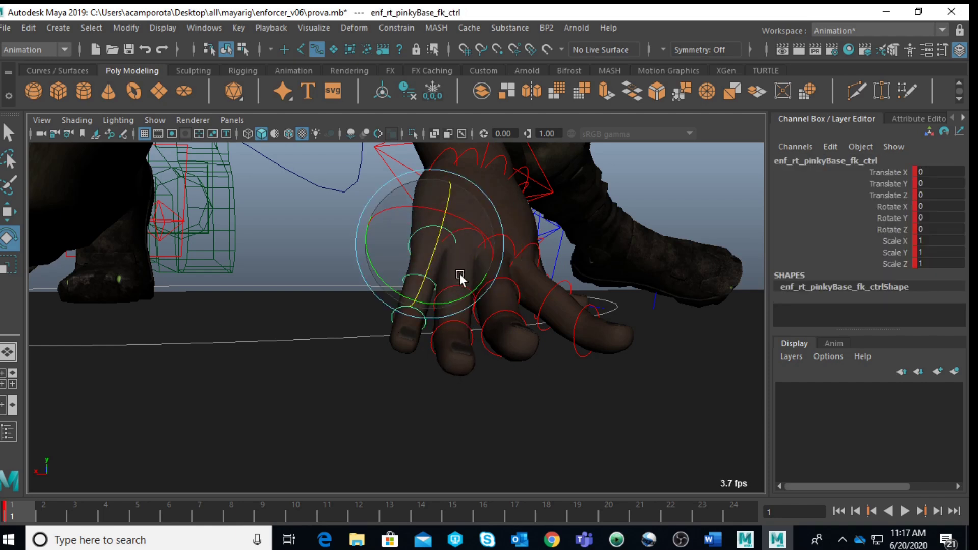
pyautogui.moveTo(436, 247); pyautogui.dragTo(448, 283)
pyautogui.click(521, 390)
pyautogui.click(476, 230)
pyautogui.moveTo(484, 252); pyautogui.dragTo(512, 295)
pyautogui.click(590, 383)
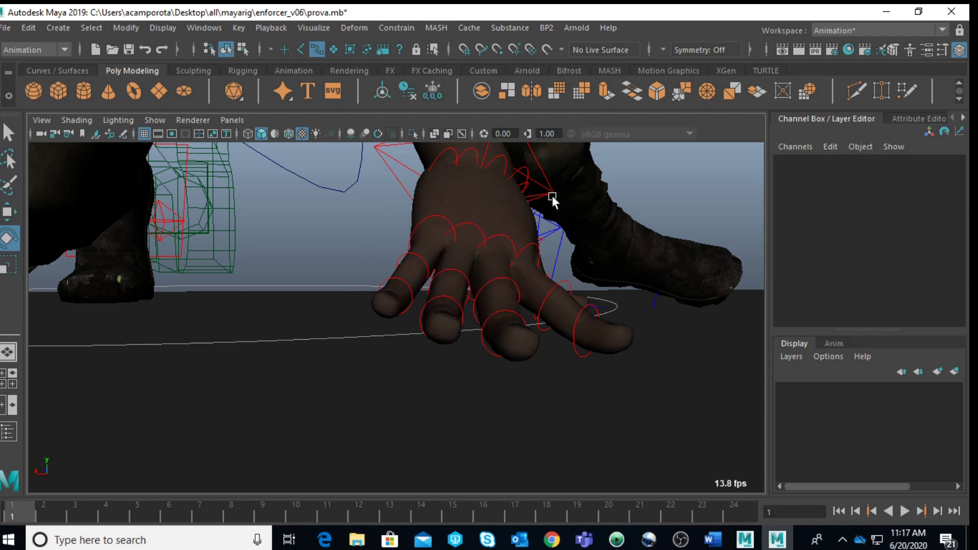
# - Move the right arm IK control to about X 27.3, Y 156.7, Z -64.5 and rotate it to about X 37.7, Y -56.8, Z -36.6
pyautogui.click(552, 193)
pyautogui.press('space')
pyautogui.press('space')
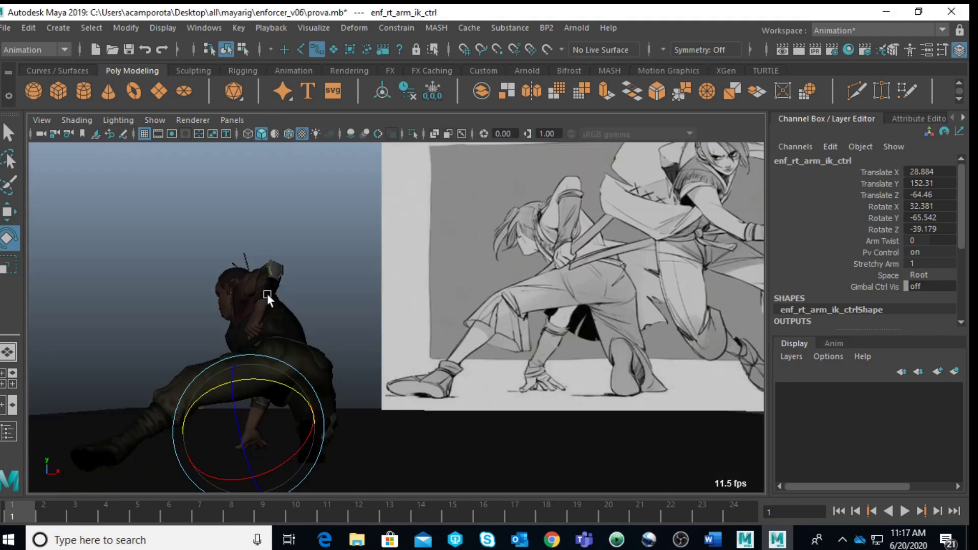
pyautogui.press('w')
pyautogui.moveTo(253, 383); pyautogui.dragTo(289, 392)
pyautogui.press('e')
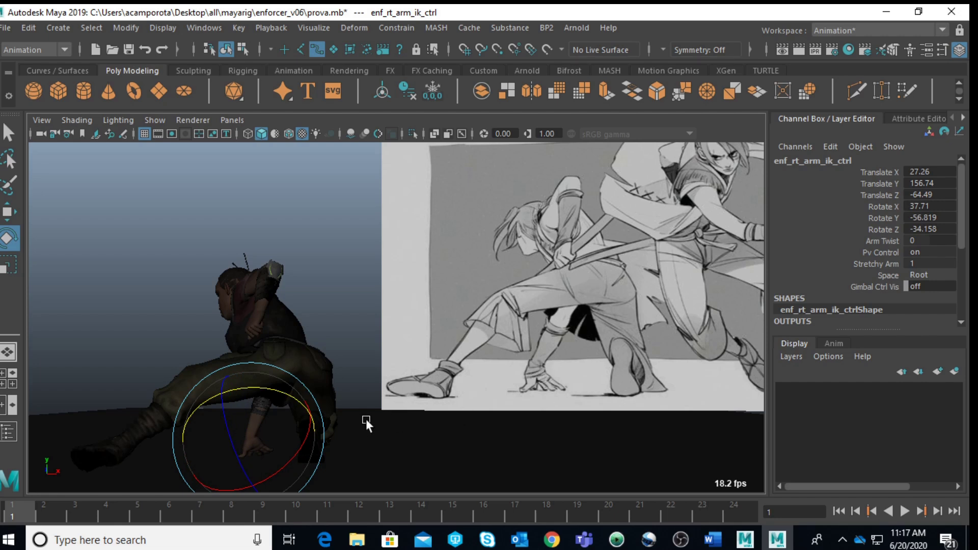
pyautogui.moveTo(232, 436); pyautogui.dragTo(231, 432)
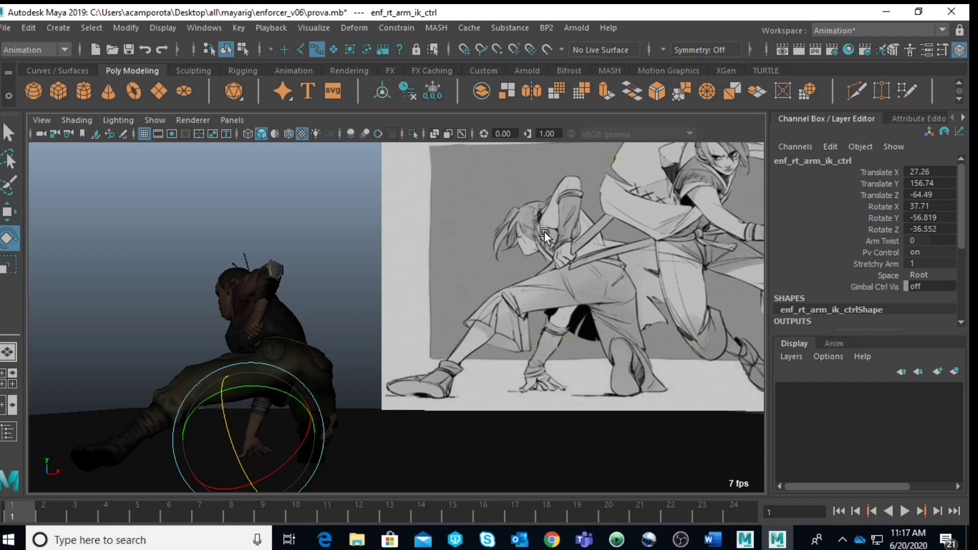
# - Shift the right arm IK control to about Translate X 27.5, Y 156.0 and Z -64.5 to adjust the hand's contact with the floor
pyautogui.press('space')
pyautogui.press('space')
pyautogui.keyDown('alt'); pyautogui.moveTo(375, 296); pyautogui.dragTo(136, 296); pyautogui.keyUp('alt')
pyautogui.keyDown('alt'); pyautogui.moveTo(136, 295); pyautogui.dragTo(227, 311, button='right'); pyautogui.keyUp('alt')
pyautogui.keyDown('alt'); pyautogui.moveTo(227, 311); pyautogui.dragTo(317, 332); pyautogui.keyUp('alt')
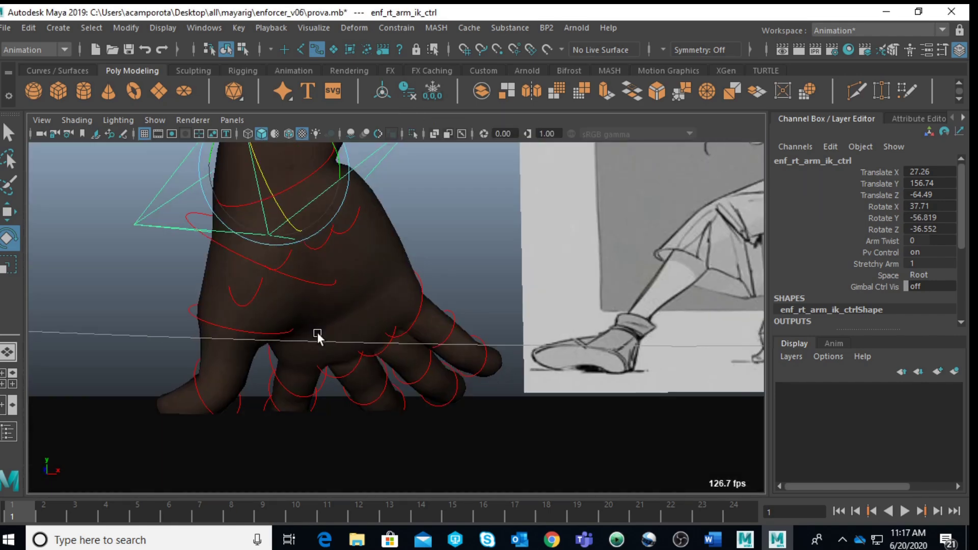
pyautogui.press('w')
pyautogui.keyDown('alt'); pyautogui.moveTo(352, 273); pyautogui.dragTo(329, 232); pyautogui.keyUp('alt')
pyautogui.keyDown('alt'); pyautogui.moveTo(423, 237); pyautogui.dragTo(439, 288); pyautogui.keyUp('alt')
pyautogui.moveTo(367, 243); pyautogui.dragTo(358, 226)
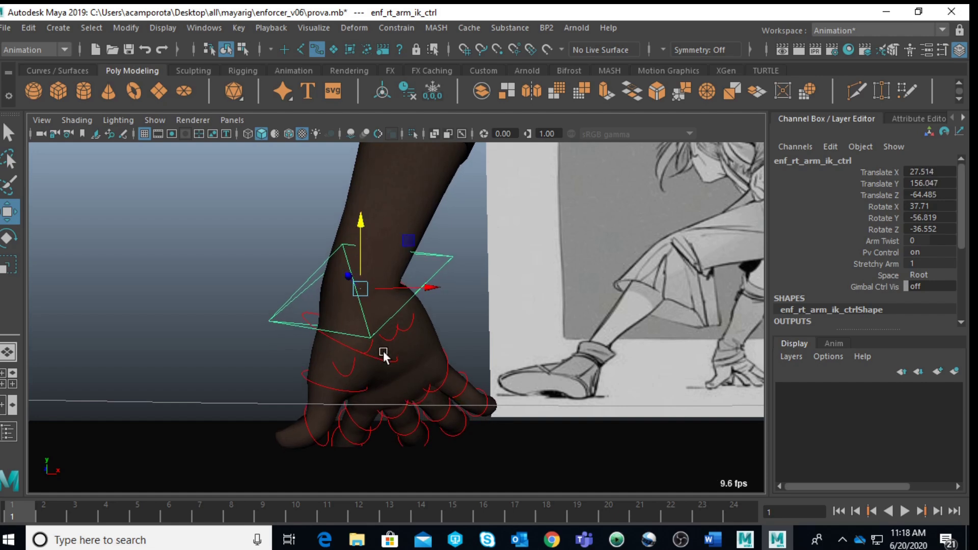
# - Rotate the right index finger's base FK control to about X -2.7, Y -18.5 and Z 30.4
pyautogui.click(375, 424)
pyautogui.press('e')
pyautogui.moveTo(349, 368); pyautogui.dragTo(346, 369)
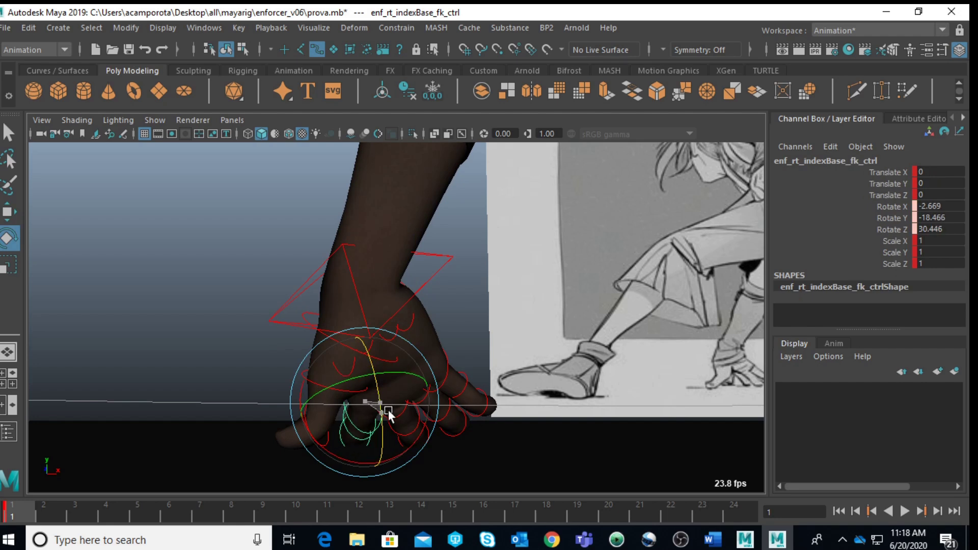
# - Rotate the right pinky's cup FK control and turn the ring finger's cup control to about Z -8.3
pyautogui.click(415, 323)
pyautogui.moveTo(399, 328); pyautogui.dragTo(392, 303)
pyautogui.click(478, 232)
pyautogui.click(385, 339)
pyautogui.moveTo(385, 339); pyautogui.dragTo(378, 312)
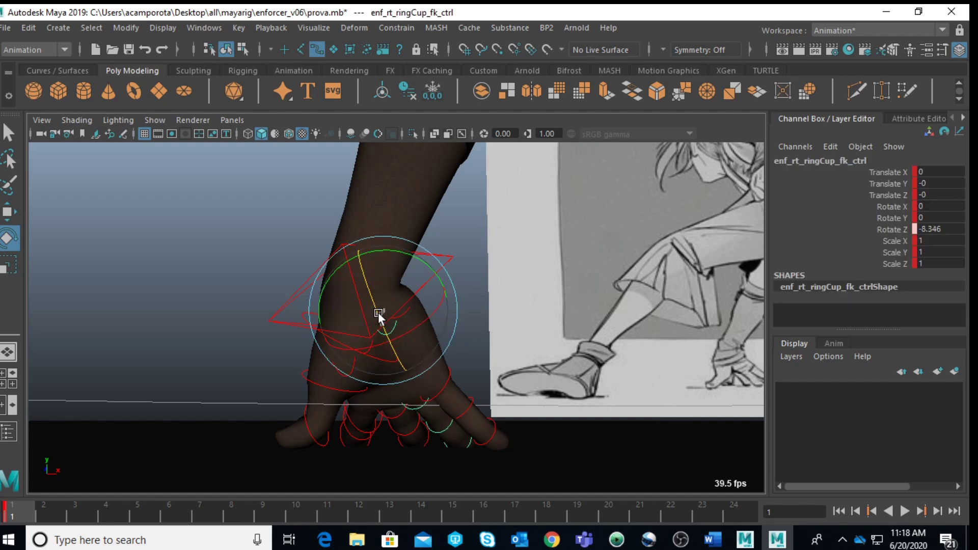
# - Adjust the right hand's finger bases, rotating the pinky's base FK control to about X -6.5, Y 24.2 and Z 5.3
pyautogui.click(394, 418)
pyautogui.moveTo(391, 400); pyautogui.dragTo(394, 404)
pyautogui.moveTo(419, 353); pyautogui.dragTo(454, 350)
pyautogui.moveTo(436, 350); pyautogui.dragTo(405, 371)
pyautogui.click(459, 365)
pyautogui.click(448, 376)
pyautogui.press('s')
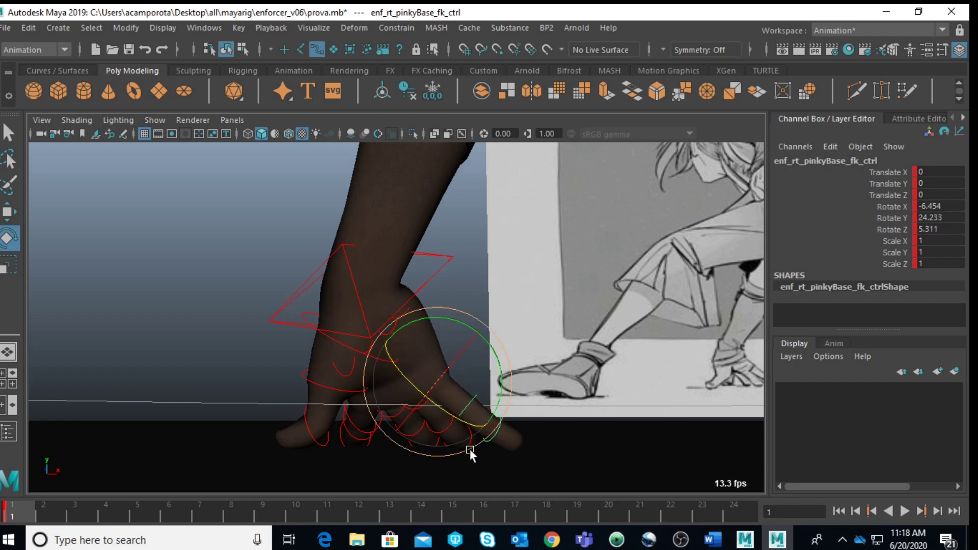
pyautogui.click(472, 278)
# - Fine-tune the mid FK controls of the right hand's middle and ring fingers
pyautogui.click(417, 434)
pyautogui.moveTo(400, 431); pyautogui.dragTo(400, 432)
pyautogui.press('s')
pyautogui.click(462, 391)
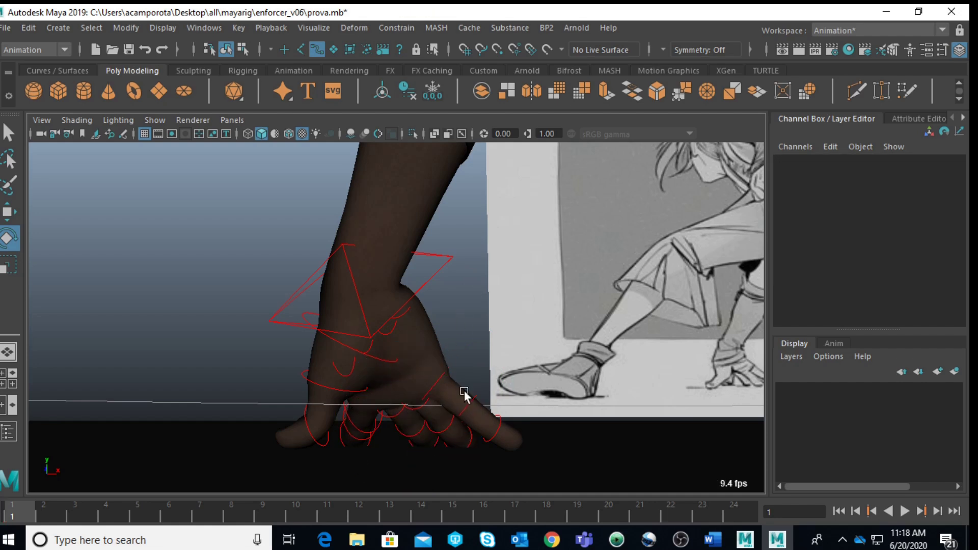
pyautogui.click(453, 422)
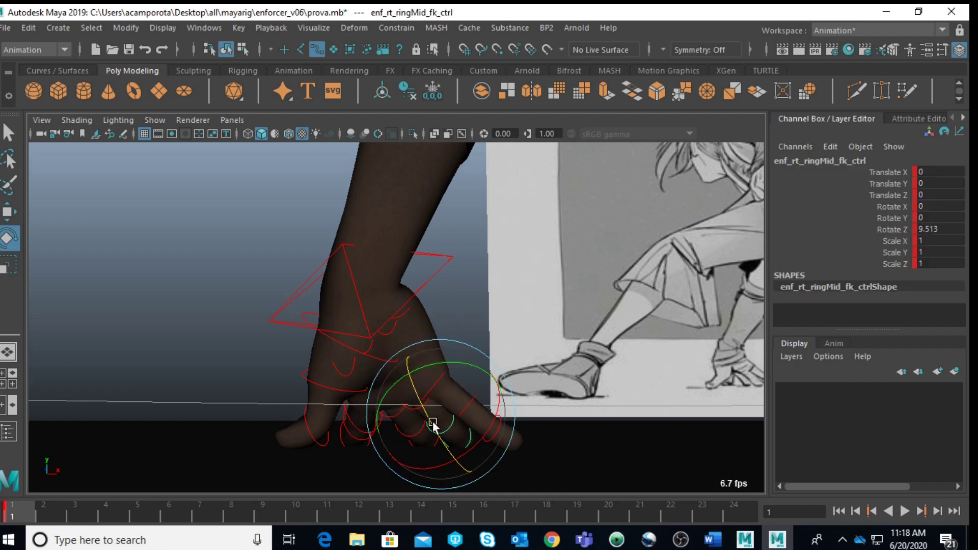
pyautogui.click(254, 383)
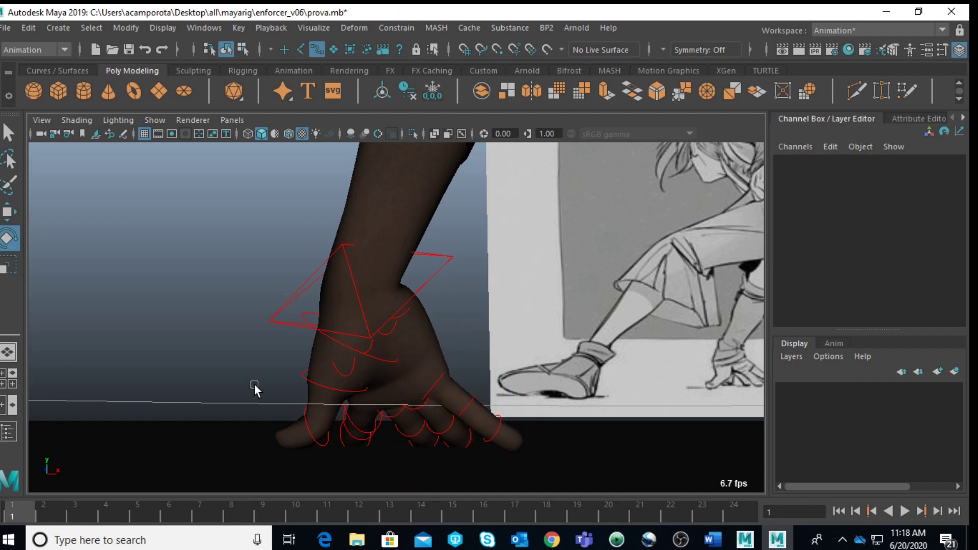
# - Bend the right thumb's tip further by rotating its FK control to about Z 71.8, undoing the trial sideways rotation
pyautogui.click(328, 404)
pyautogui.moveTo(382, 356)
pyautogui.mouseDown()
pyautogui.moveTo(393, 365)
pyautogui.moveTo(385, 340)
pyautogui.mouseUp()
pyautogui.click(112, 339)
pyautogui.click(337, 443)
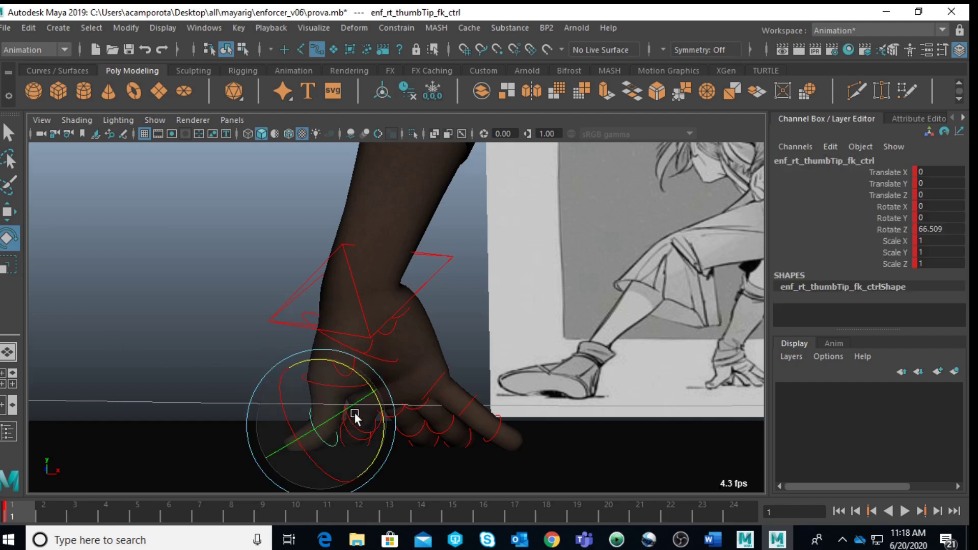
pyautogui.moveTo(374, 385); pyautogui.dragTo(380, 392)
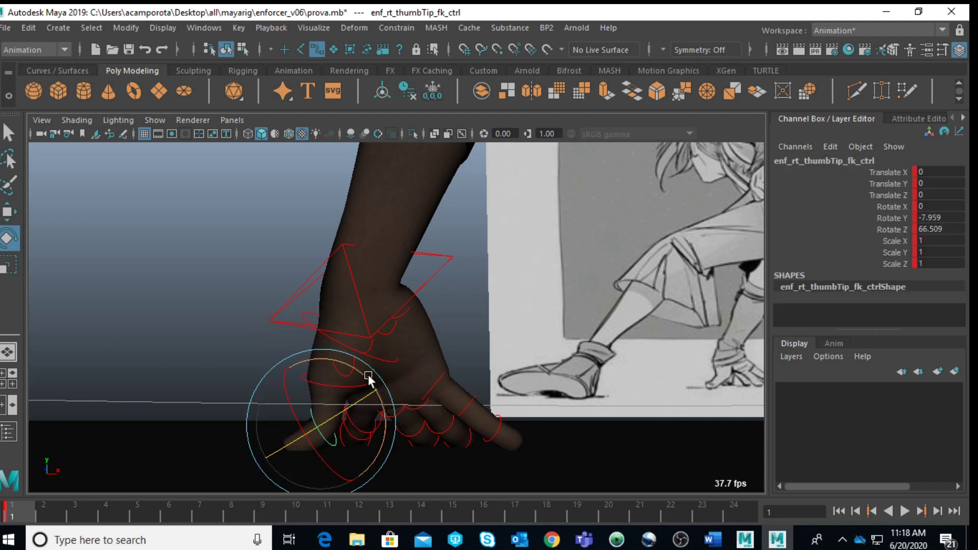
pyautogui.hotkey('ctrl', 'z')
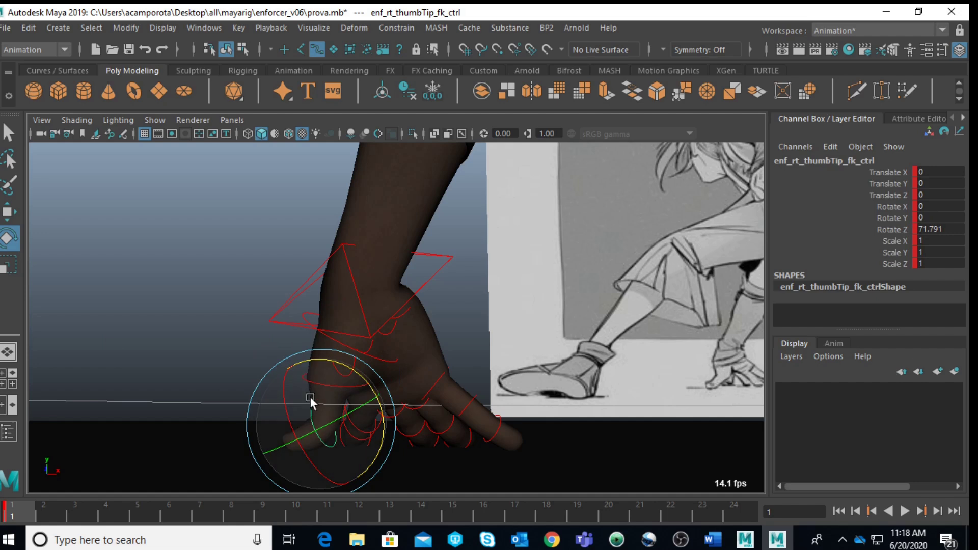
pyautogui.click(230, 312)
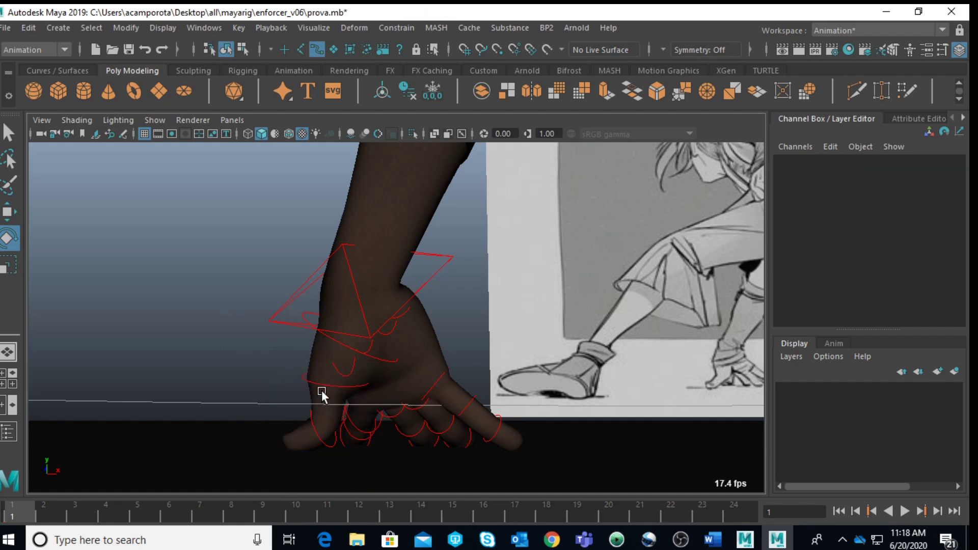
# - Rotate the right thumb's base FK control to about Y -11.1
pyautogui.click(333, 342)
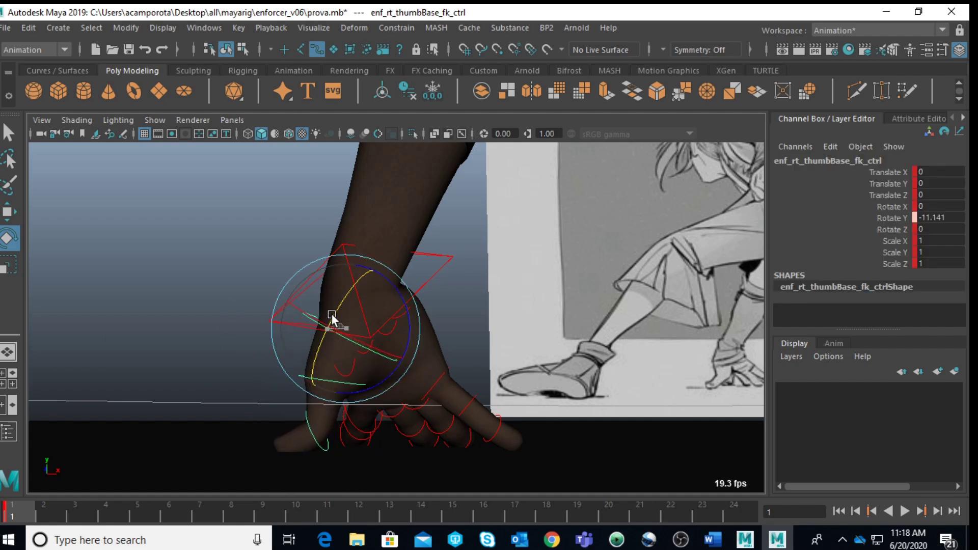
pyautogui.moveTo(408, 307); pyautogui.dragTo(432, 332)
pyautogui.click(415, 434)
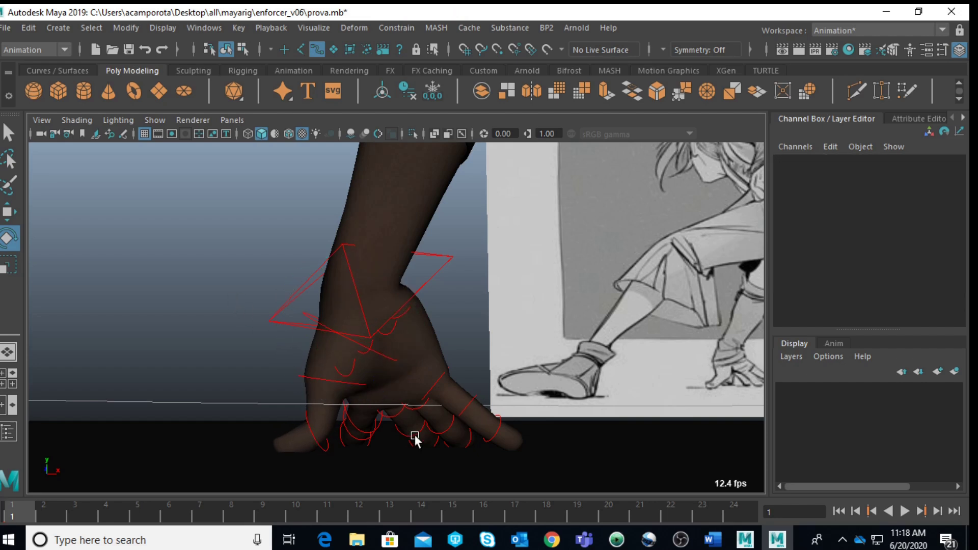
# - Rotate the right middle finger's base FK control to about Z 19.2 and the ring finger's base to about Y 4.9 and Z 24.1
pyautogui.click(396, 408)
pyautogui.moveTo(410, 397); pyautogui.dragTo(436, 349)
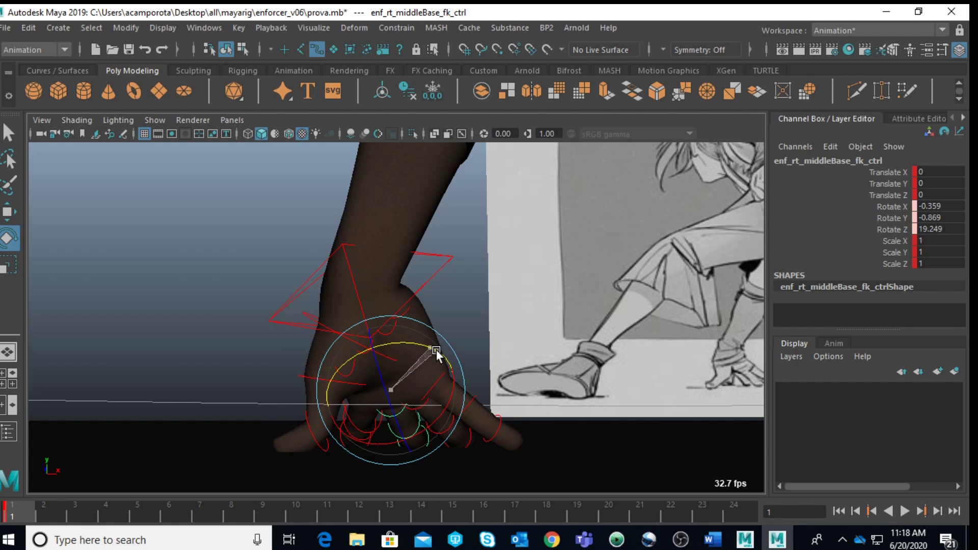
pyautogui.click(454, 341)
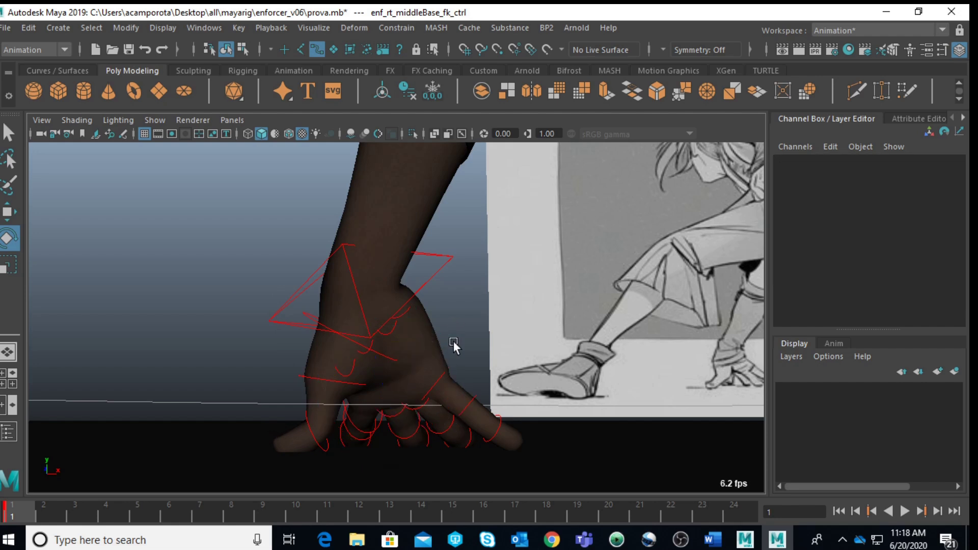
pyautogui.click(415, 409)
pyautogui.moveTo(451, 335); pyautogui.dragTo(458, 344)
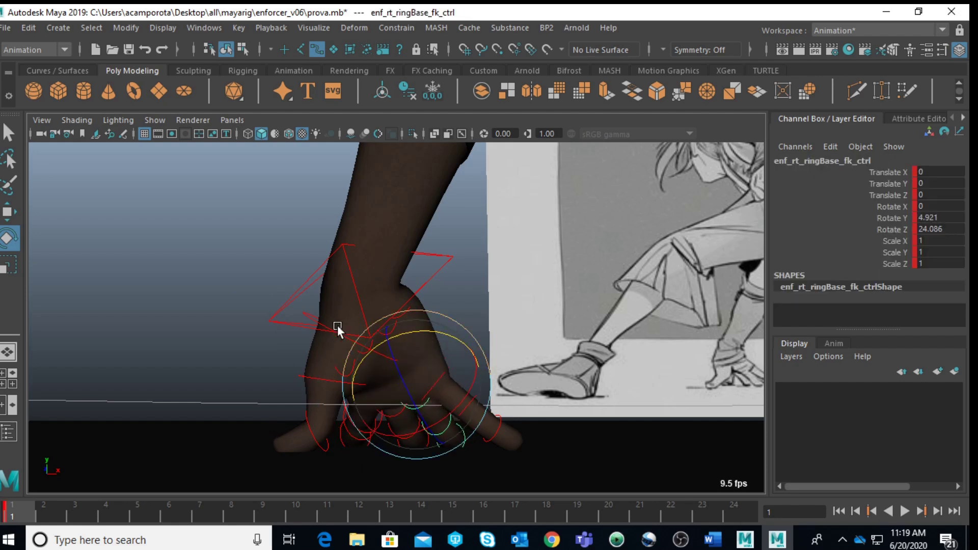
pyautogui.click(224, 260)
# - Compare the pose with the reference and move the right arm IK control to about Translate X 36.6, Y 159.3 and Z -69.5
pyautogui.press('space')
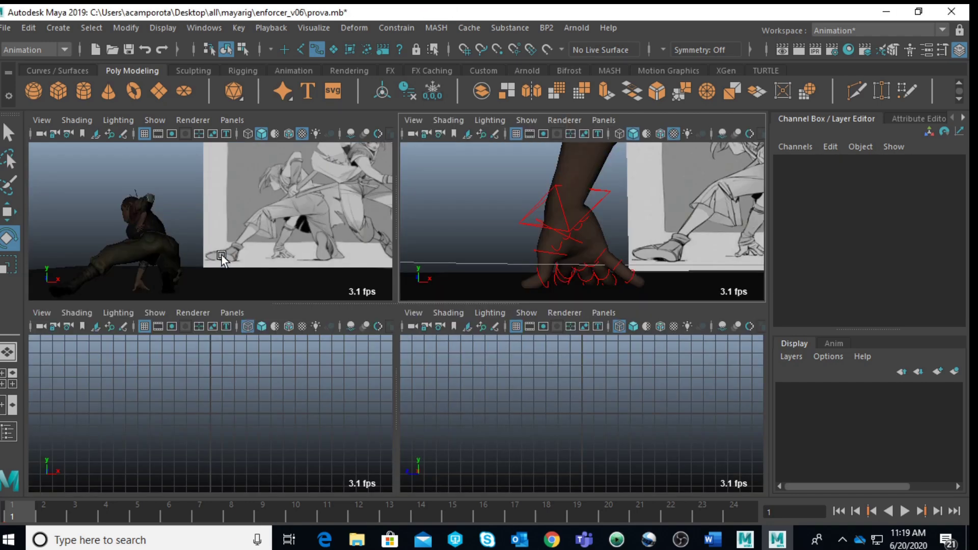
pyautogui.press('space')
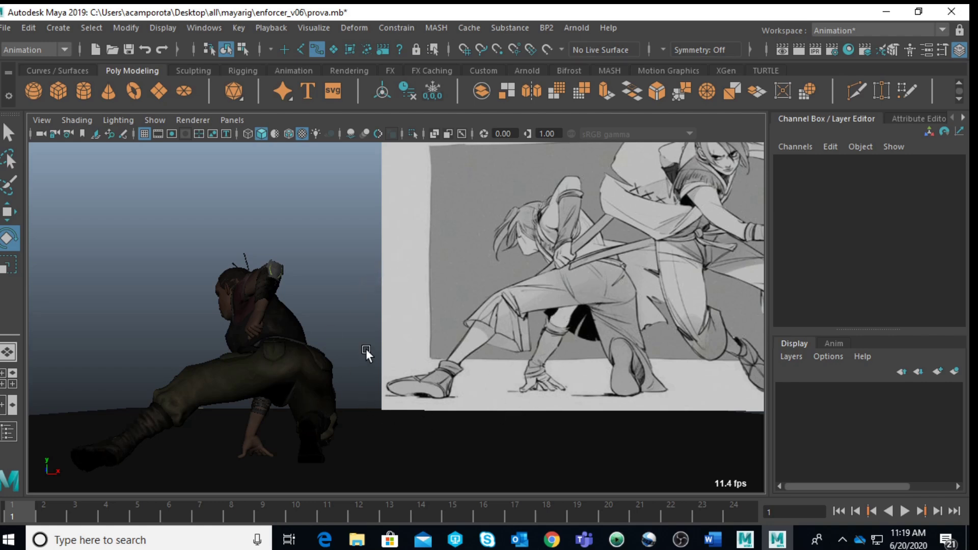
pyautogui.press('space')
pyautogui.click(604, 198)
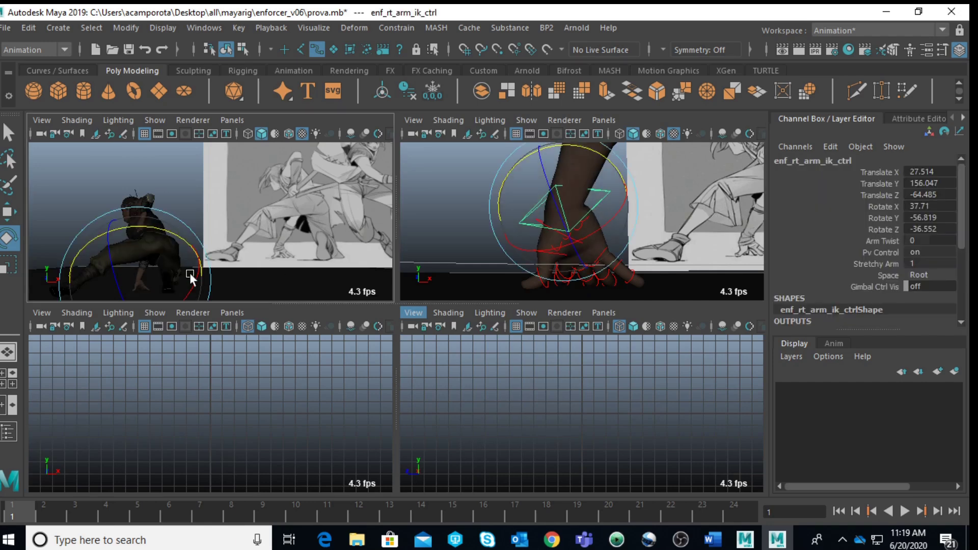
pyautogui.press('w')
pyautogui.press('space')
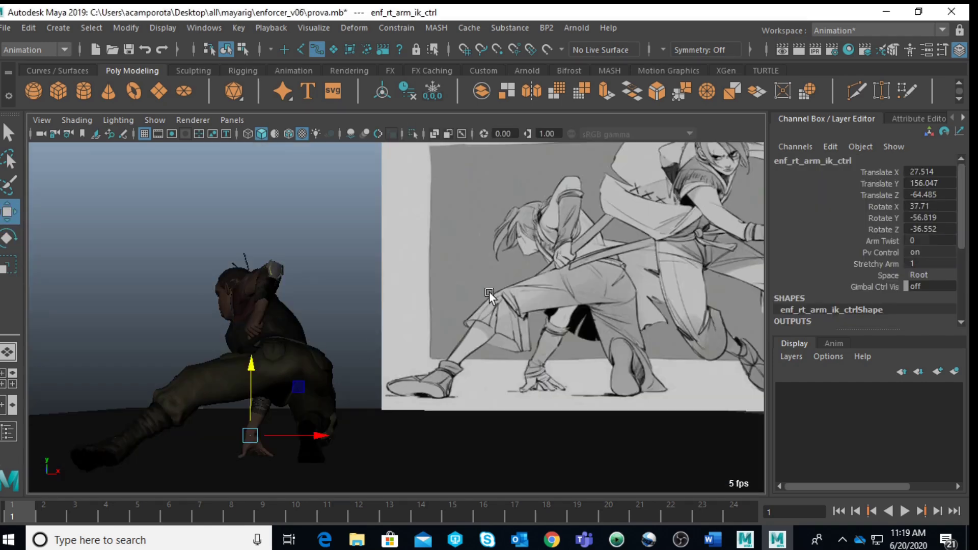
pyautogui.moveTo(307, 436); pyautogui.dragTo(286, 432)
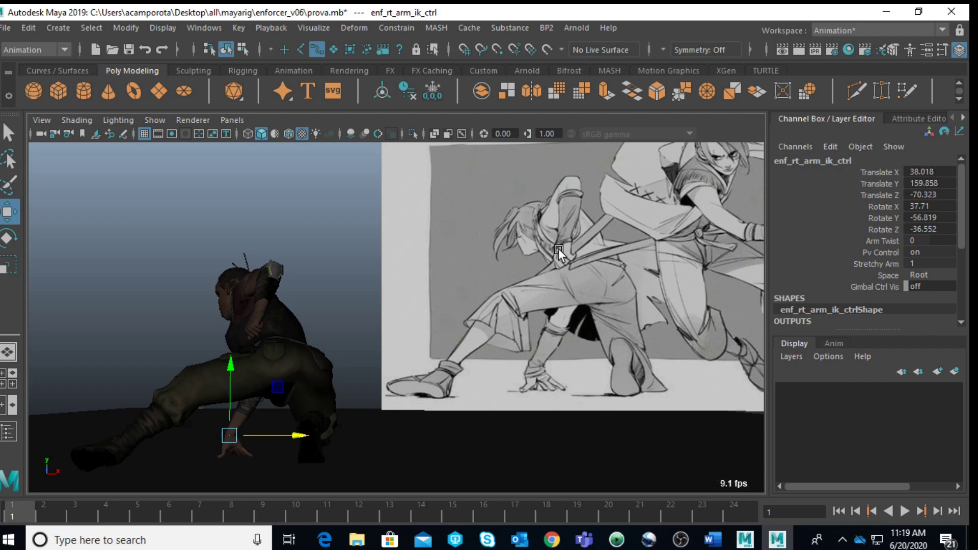
pyautogui.moveTo(267, 434); pyautogui.dragTo(279, 433)
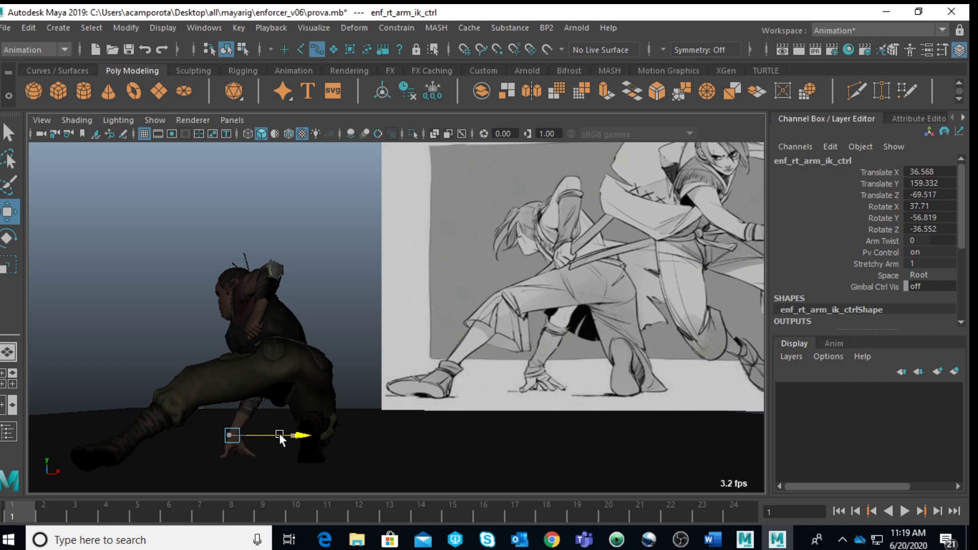
# - Try to rotate the right clavicle control, then undo the rotation
pyautogui.press('space')
pyautogui.press('space')
pyautogui.scroll(-10, 544, 231)
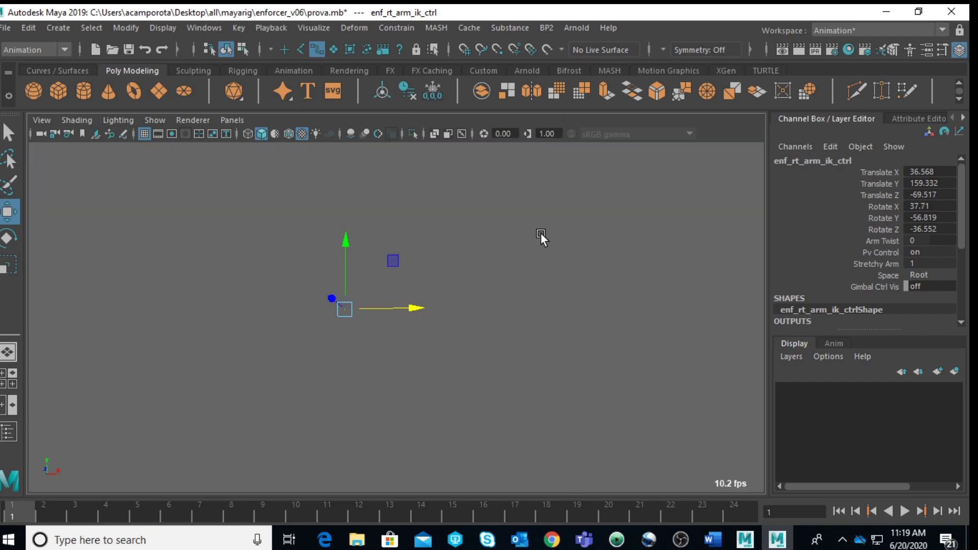
pyautogui.keyDown('alt'); pyautogui.moveTo(470, 245); pyautogui.dragTo(725, 270); pyautogui.keyUp('alt')
pyautogui.scroll(6, 725, 270)
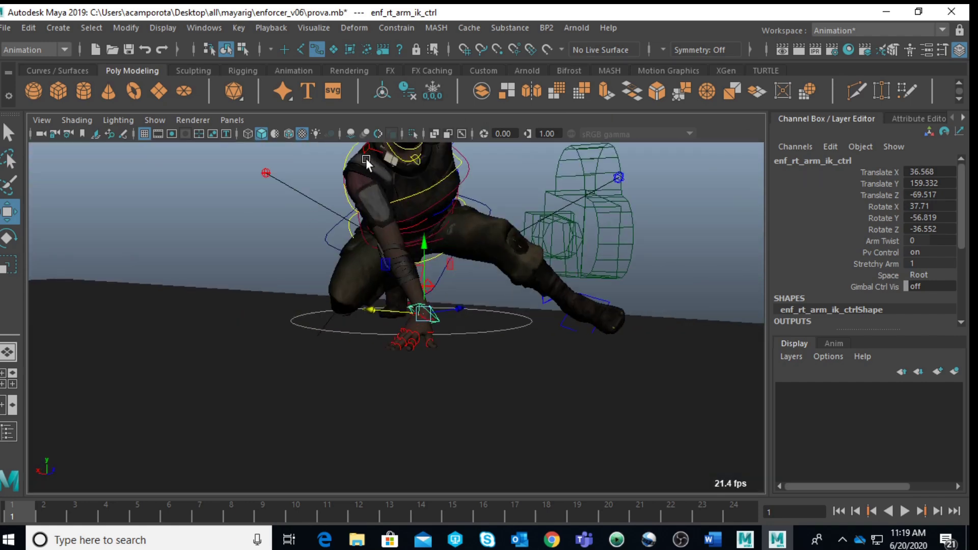
pyautogui.click(365, 148)
pyautogui.keyDown('alt'); pyautogui.moveTo(464, 202); pyautogui.dragTo(475, 243, button='middle'); pyautogui.keyUp('alt')
pyautogui.press('e')
pyautogui.moveTo(438, 250); pyautogui.dragTo(510, 237)
pyautogui.hotkey('ctrl', 'z')
# - Rotate the spine IK shoulder control to about X -2.9, Y -5.1 and Z -0.2, and compare the pose with the reference
pyautogui.scroll(5, 501, 243)
pyautogui.keyDown('alt'); pyautogui.moveTo(499, 243); pyautogui.dragTo(392, 342, button='middle'); pyautogui.keyUp('alt')
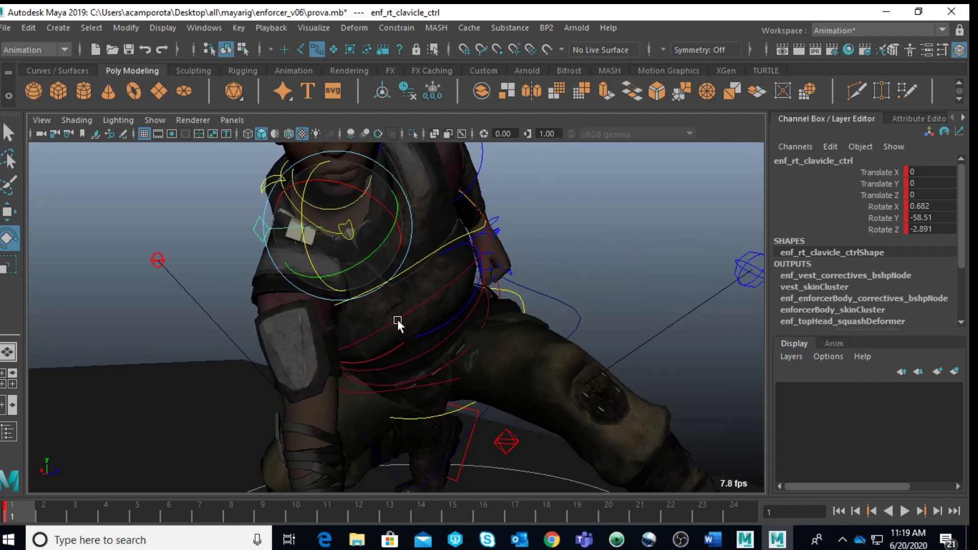
pyautogui.click(518, 237)
pyautogui.click(440, 247)
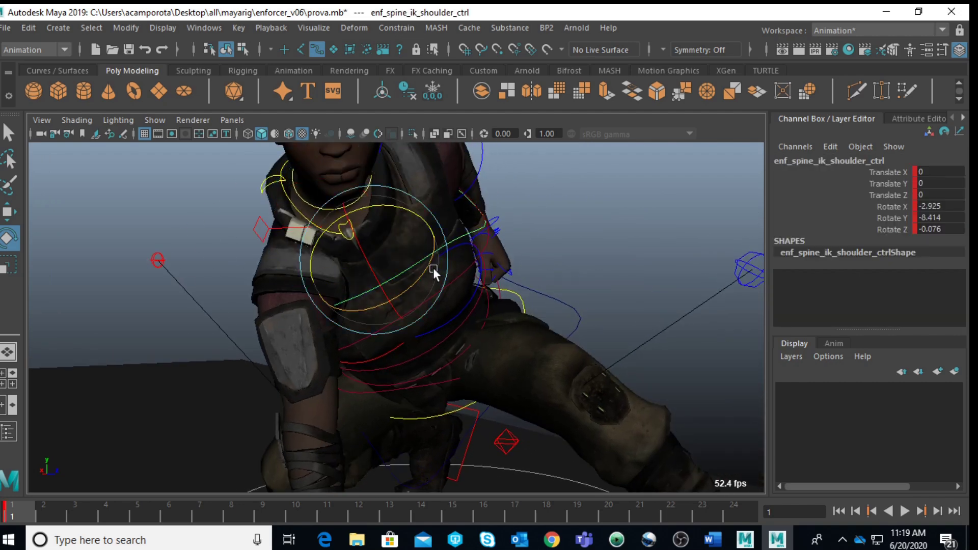
pyautogui.moveTo(430, 264); pyautogui.dragTo(198, 263)
pyautogui.scroll(-5, 425, 270)
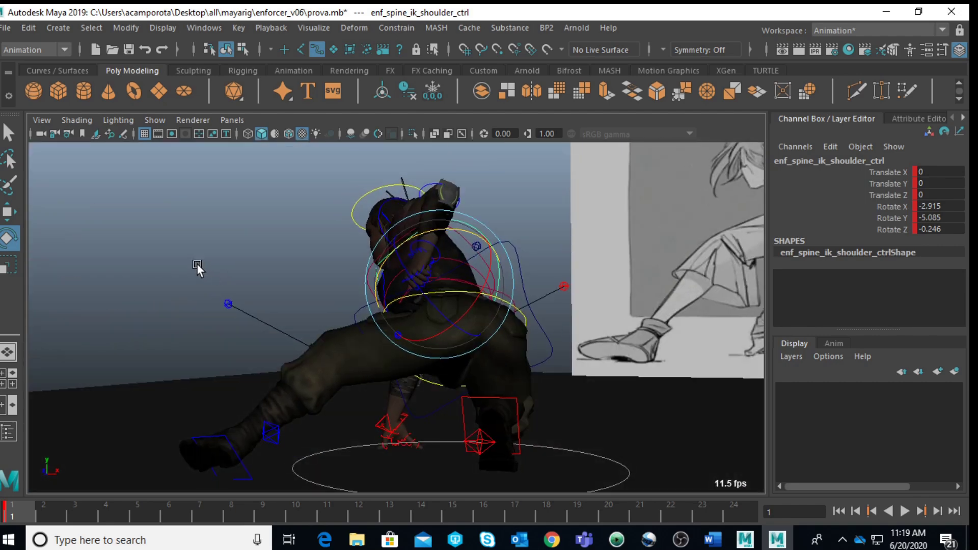
pyautogui.press('space')
pyautogui.press('space')
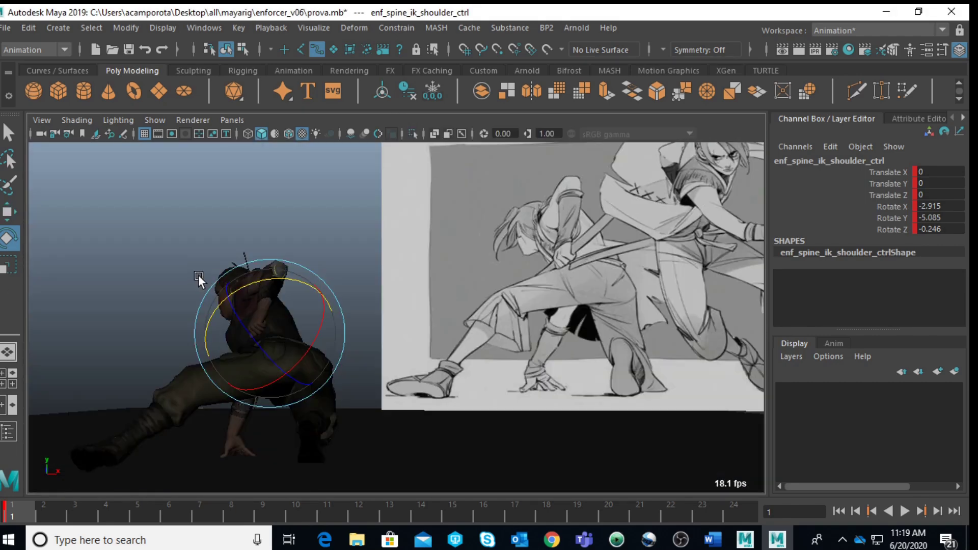
pyautogui.click(177, 261)
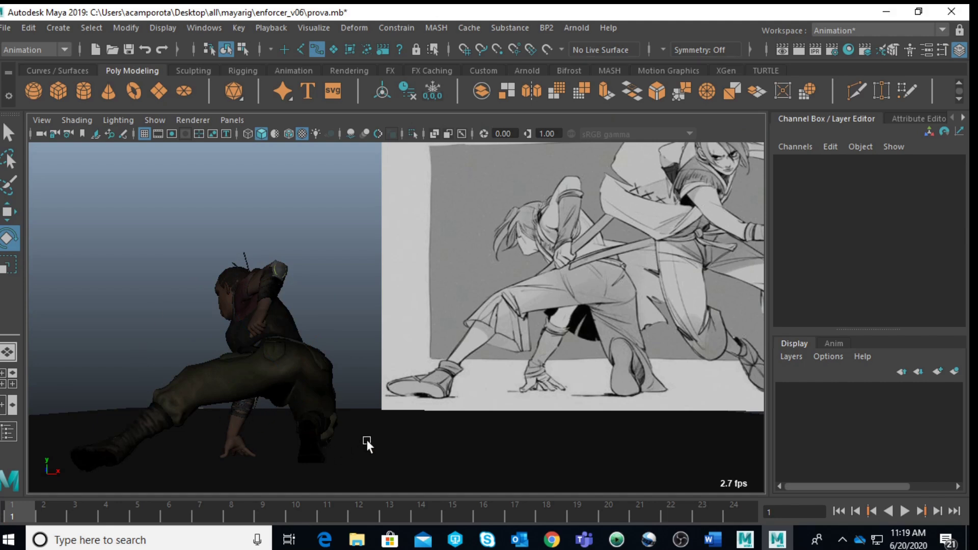
# - Rotate the spine IK hip control to about Z 7.8 and move it to about Translate X 1.0, Y 1.7 and Z -1.4
pyautogui.press('space')
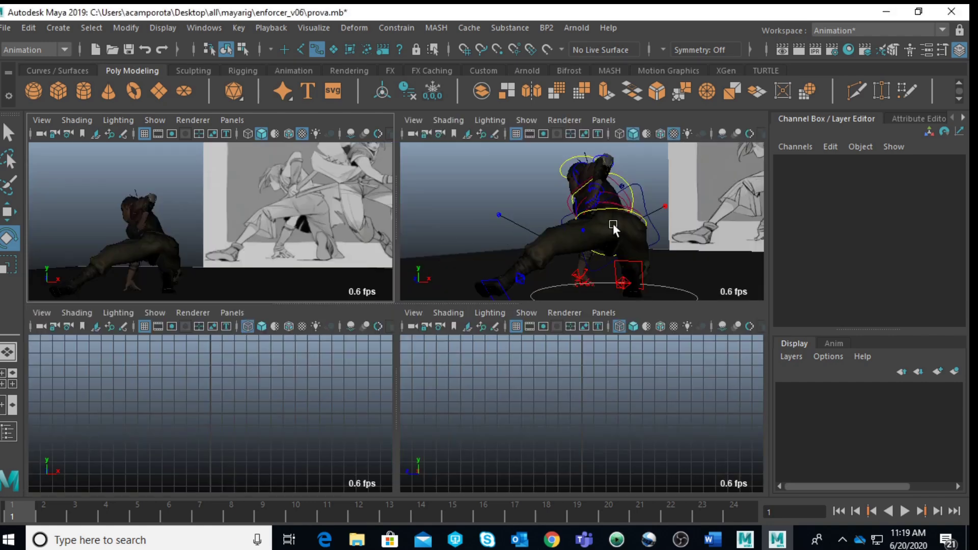
pyautogui.click(619, 203)
pyautogui.click(551, 219)
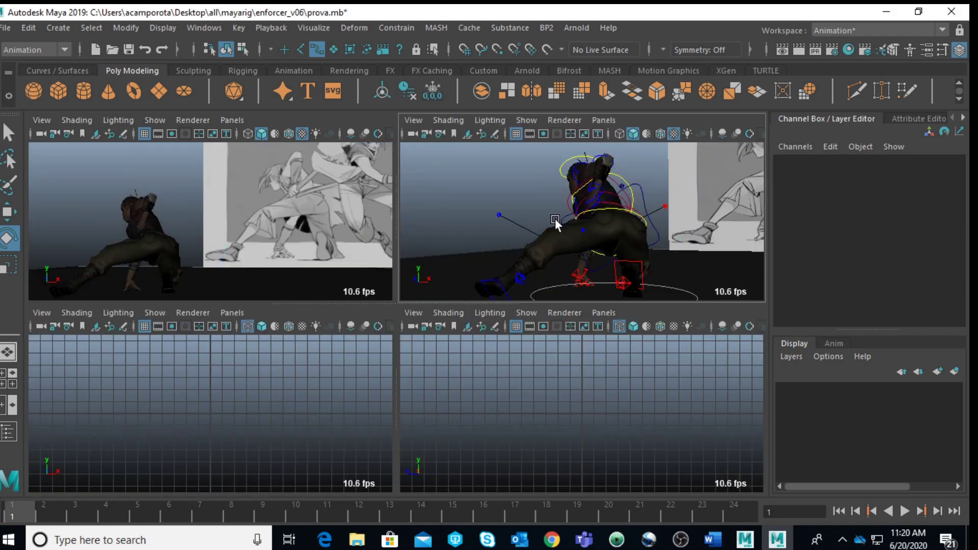
pyautogui.click(581, 218)
pyautogui.press('space')
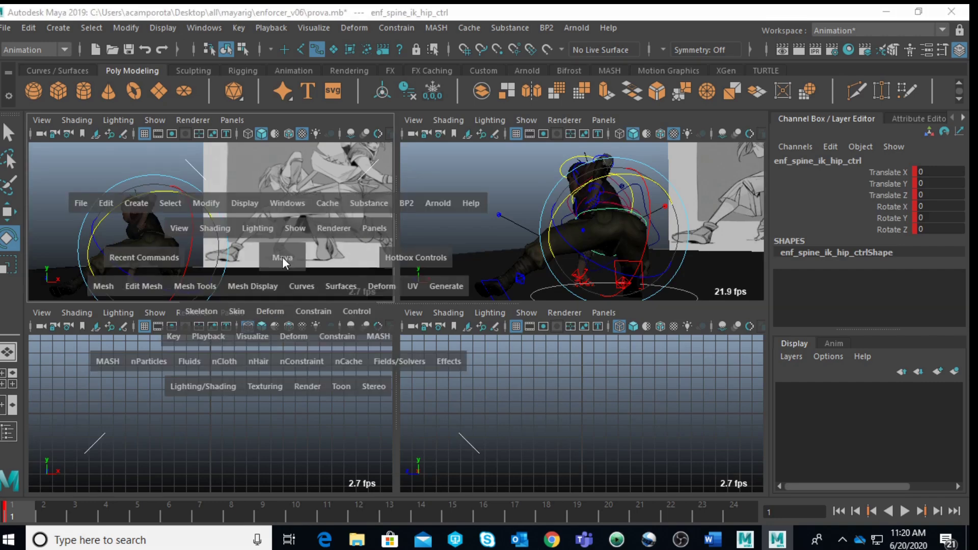
pyautogui.moveTo(258, 413); pyautogui.dragTo(246, 383)
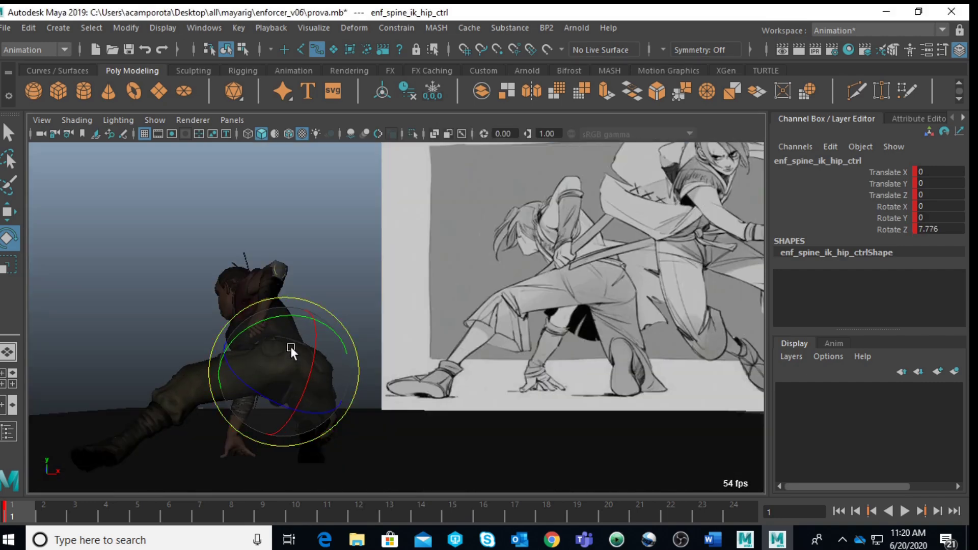
pyautogui.press('w')
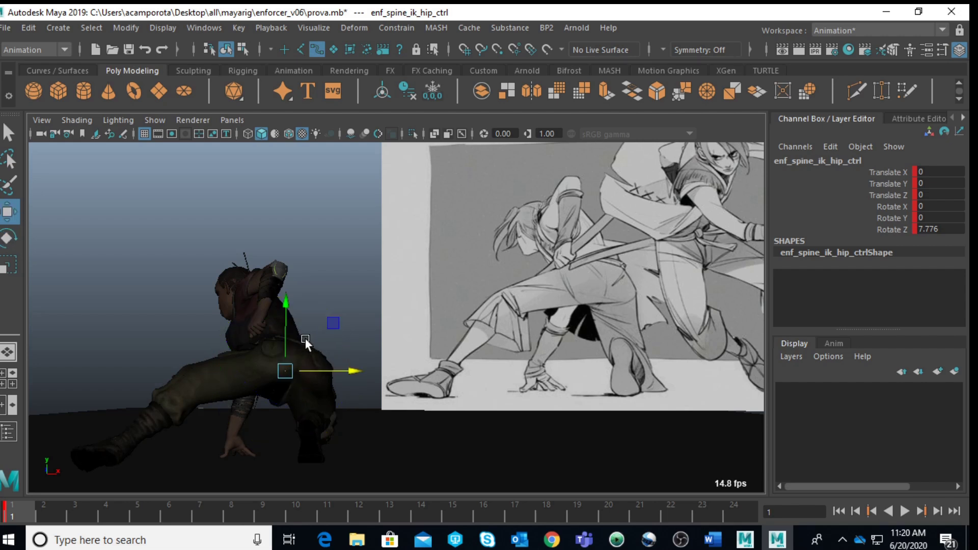
pyautogui.moveTo(329, 324); pyautogui.dragTo(333, 317, button='middle')
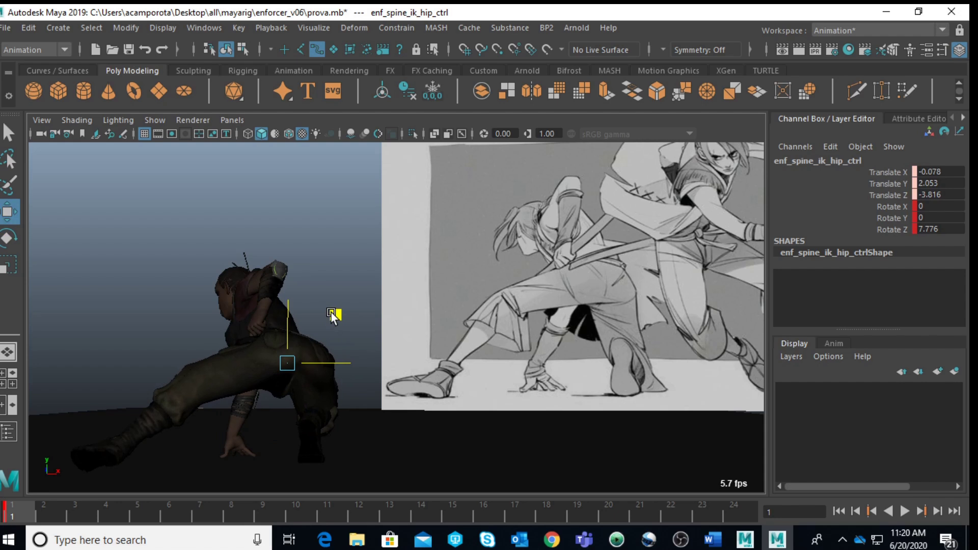
pyautogui.moveTo(331, 315); pyautogui.dragTo(328, 315, button='middle')
pyautogui.press('space')
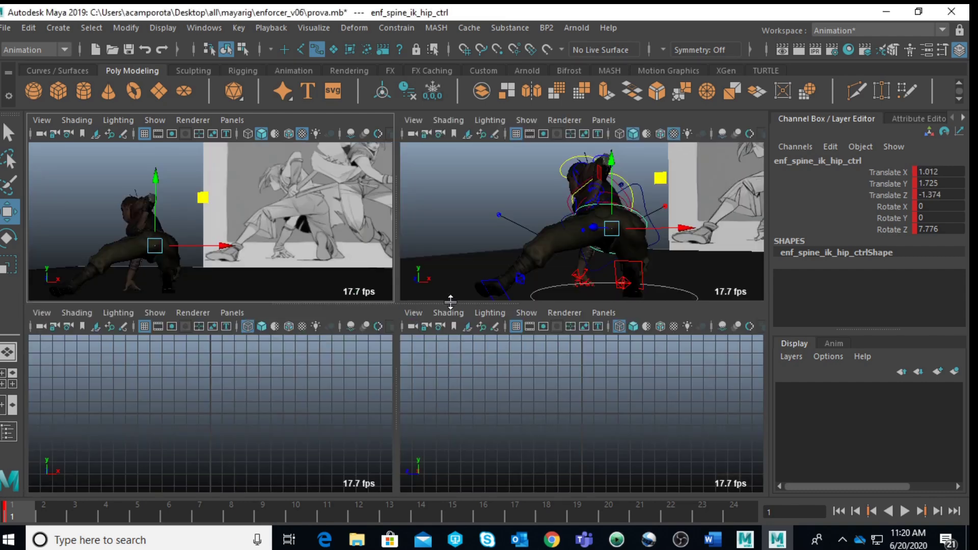
pyautogui.click(506, 283)
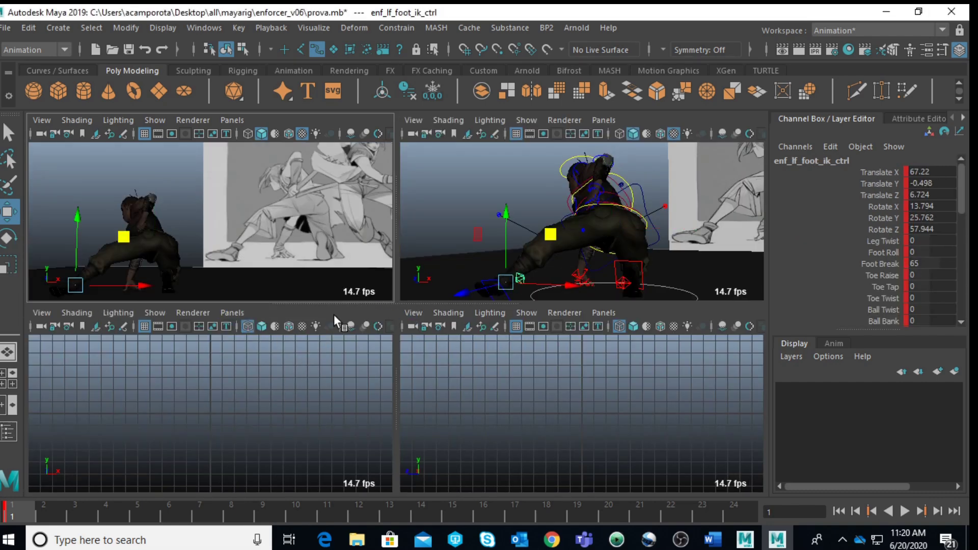
pyautogui.click(670, 288)
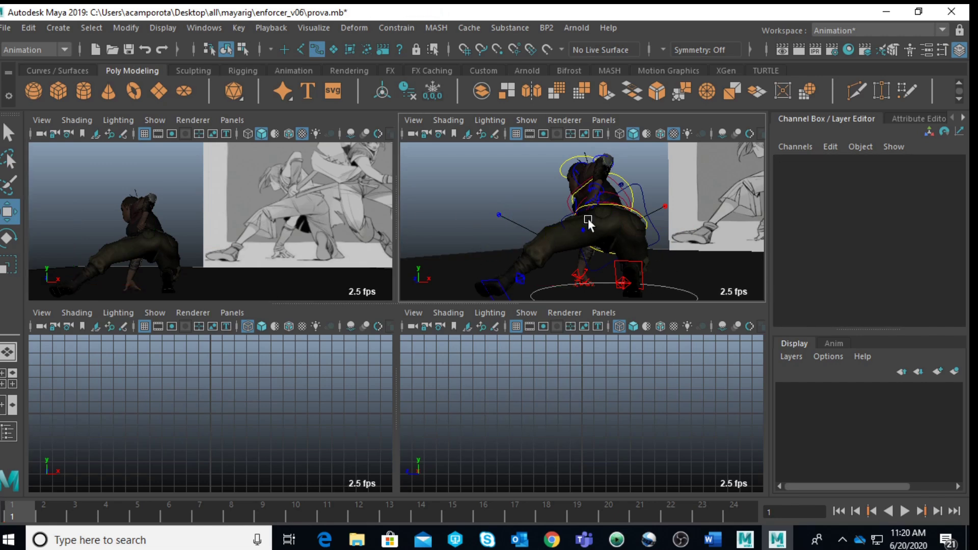
pyautogui.click(679, 289)
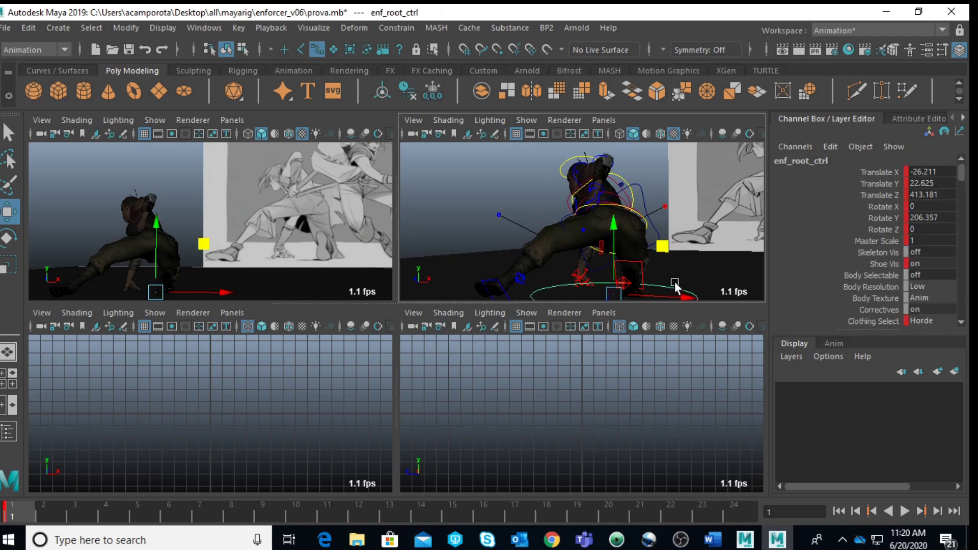
# - Move camera1 closer to the character, to about Translate X 20.9, Y 43.1 and Z 687.8
pyautogui.scroll(-5, 690, 246)
pyautogui.keyDown('alt'); pyautogui.moveTo(640, 233); pyautogui.dragTo(529, 262); pyautogui.keyUp('alt')
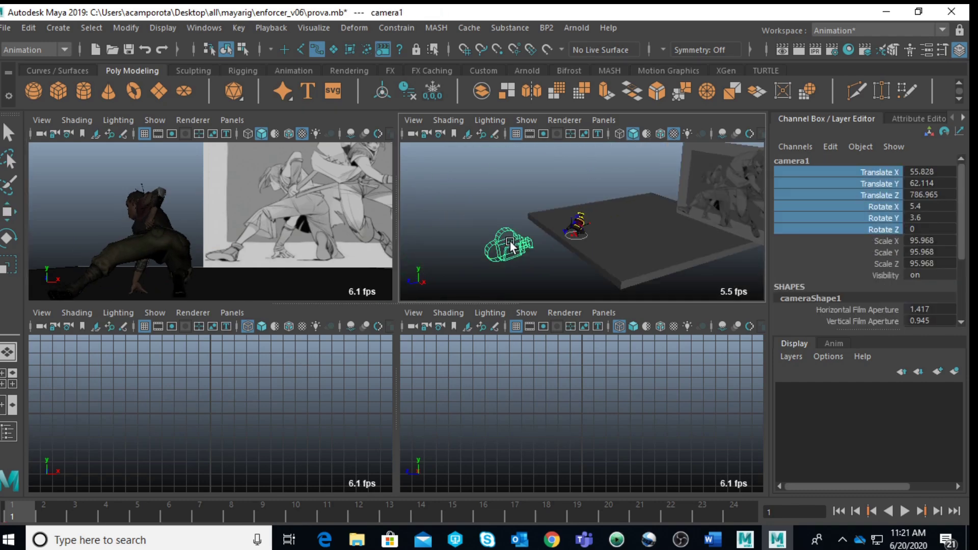
pyautogui.press('w')
pyautogui.moveTo(484, 259); pyautogui.dragTo(558, 259)
pyautogui.moveTo(542, 206); pyautogui.dragTo(542, 206)
pyautogui.moveTo(572, 267); pyautogui.dragTo(568, 266)
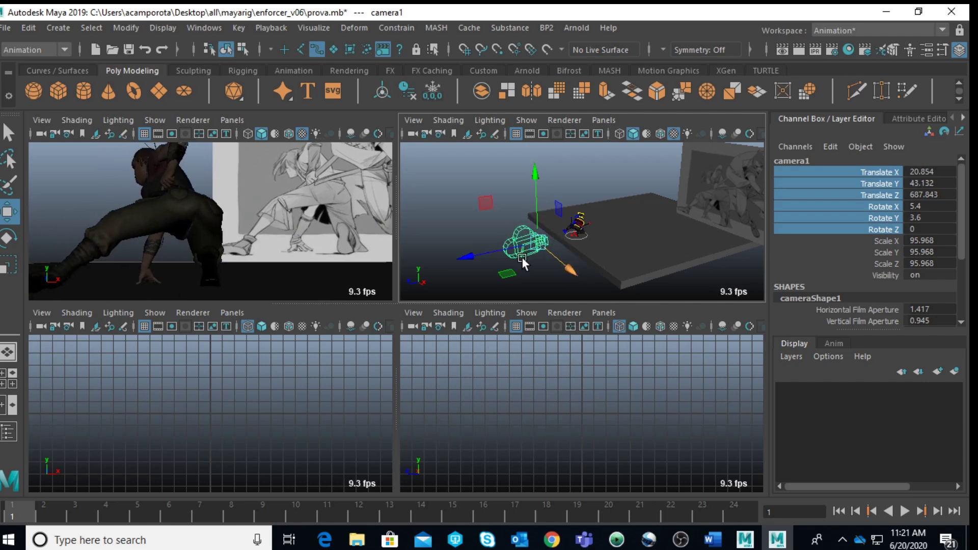
# - Refine camera1's framing to about Translate Y 49.7 and Z 722.2, and lock its translate and rotate channels
pyautogui.press('space')
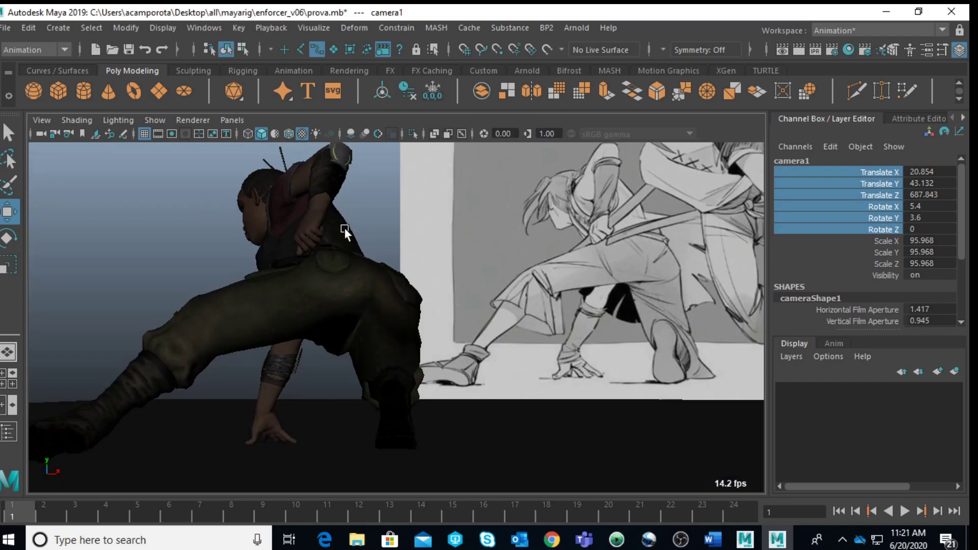
pyautogui.press('space')
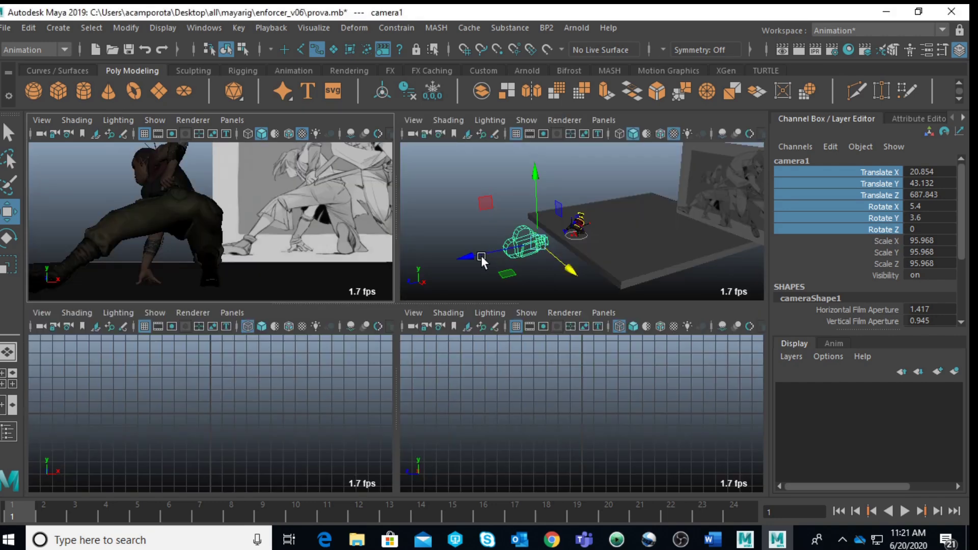
pyautogui.moveTo(481, 250); pyautogui.dragTo(472, 249)
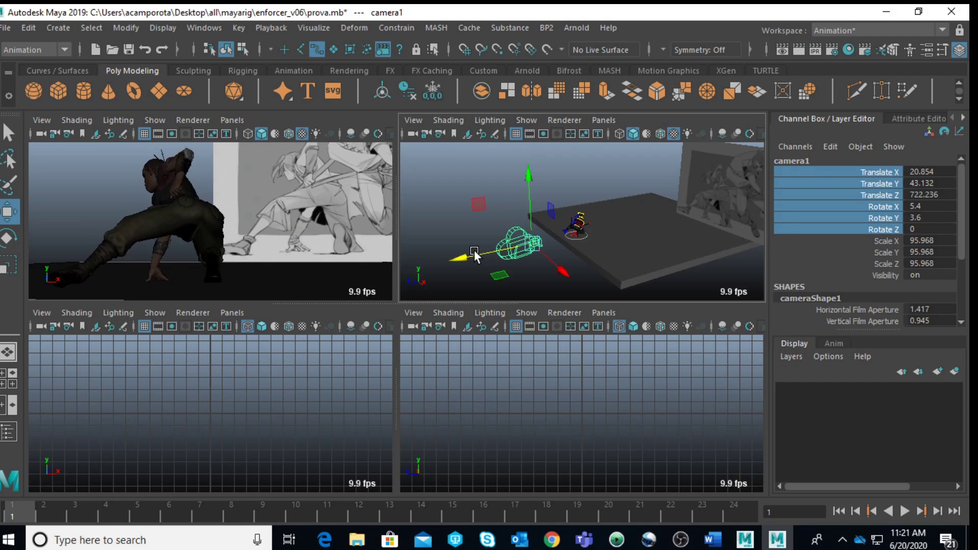
pyautogui.moveTo(530, 197); pyautogui.dragTo(530, 188)
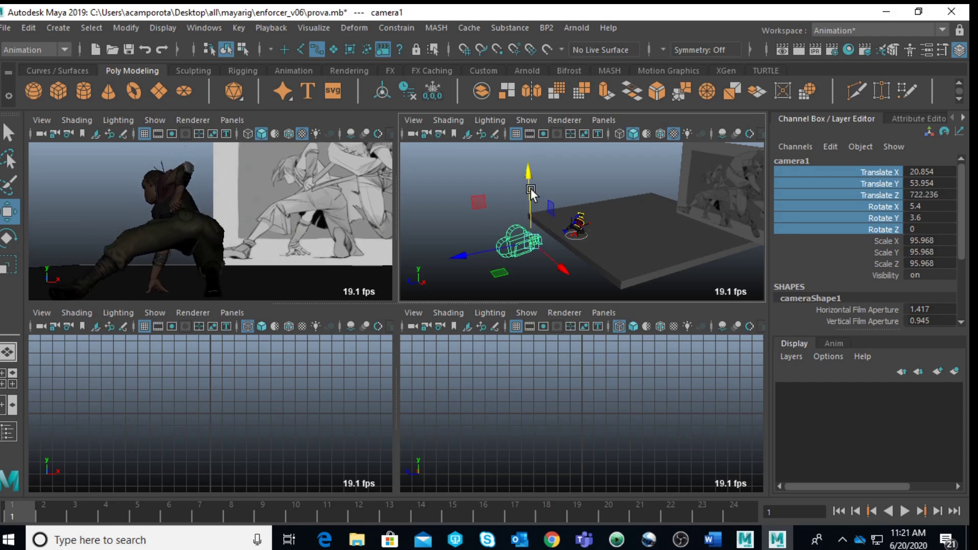
pyautogui.scroll(6, 531, 214)
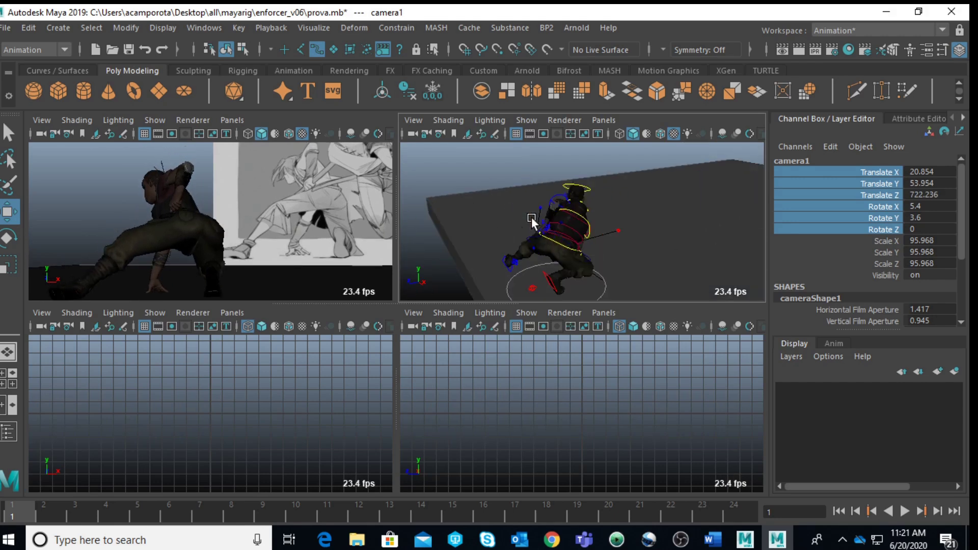
pyautogui.press('f')
pyautogui.scroll(4, 575, 160)
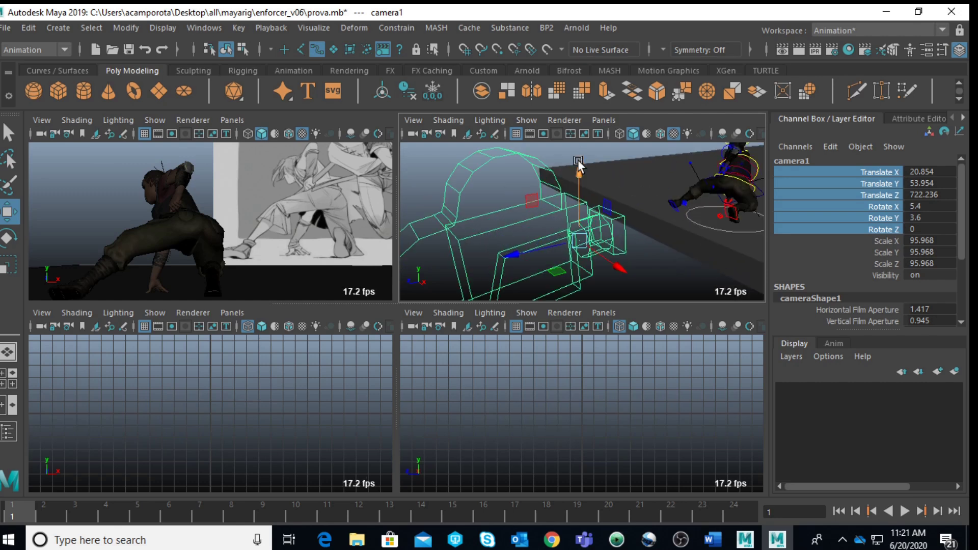
pyautogui.moveTo(579, 161); pyautogui.dragTo(581, 174)
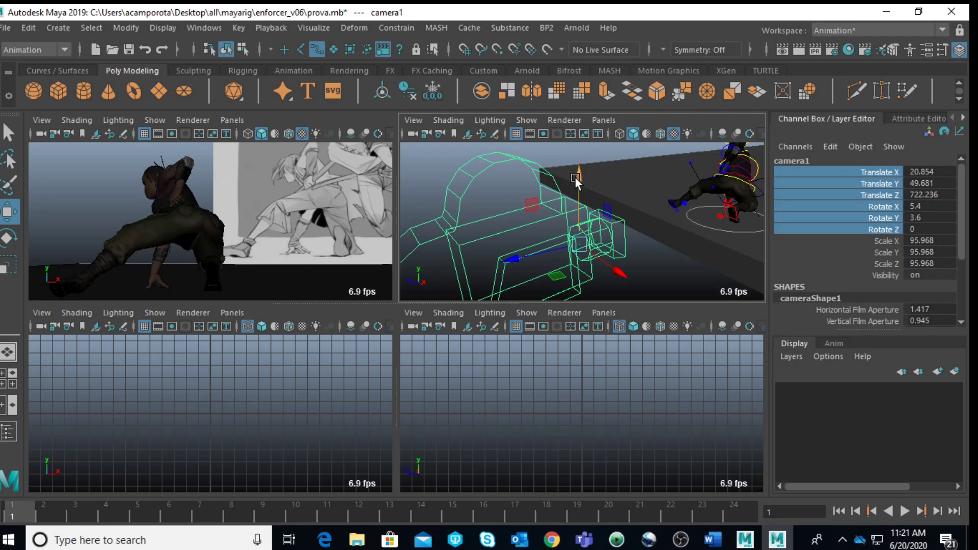
pyautogui.rightClick(878, 219)
pyautogui.click(844, 307)
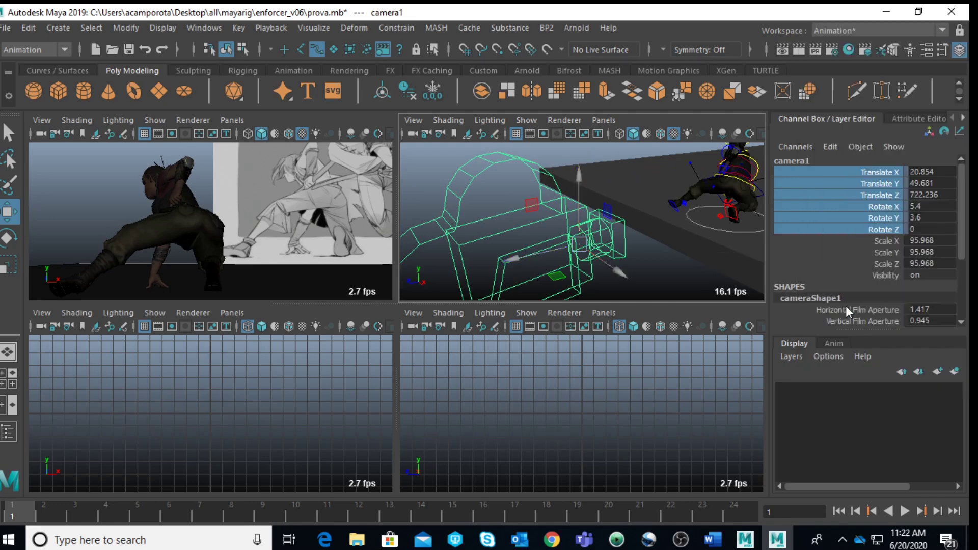
# - Move the left foot IK control to about Translate X 70.3, Y -3.8, Z 8.3 and rotate it to about X 4.2, Y 37.0, Z 59.7
pyautogui.click(686, 209)
pyautogui.press('space')
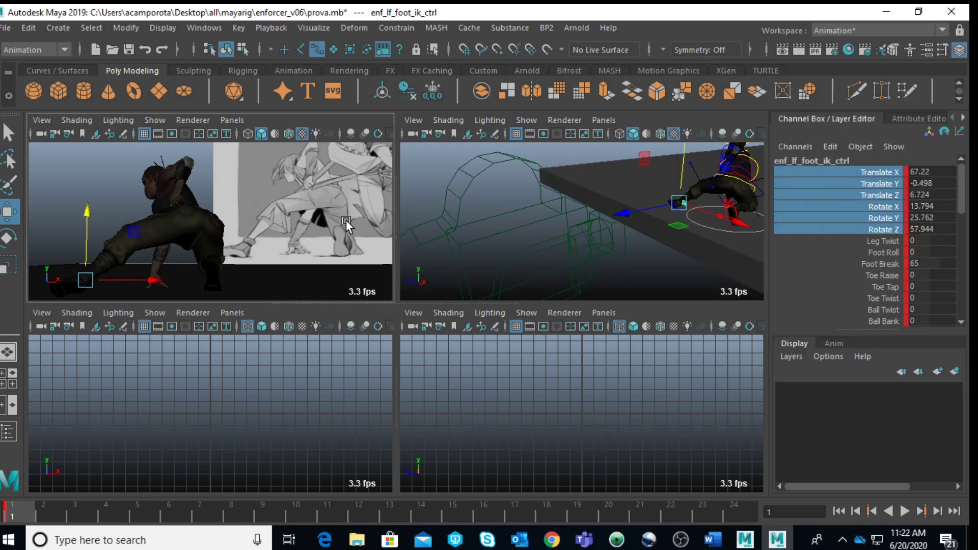
pyautogui.moveTo(227, 438); pyautogui.dragTo(193, 428)
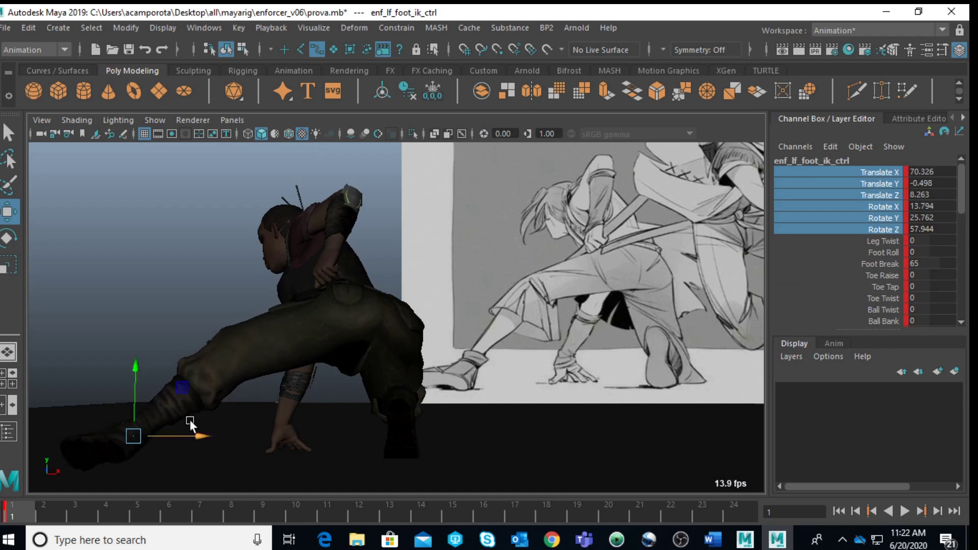
pyautogui.moveTo(142, 374)
pyautogui.mouseDown()
pyautogui.moveTo(145, 406)
pyautogui.moveTo(134, 386)
pyautogui.mouseUp()
pyautogui.press('e')
pyautogui.press('w')
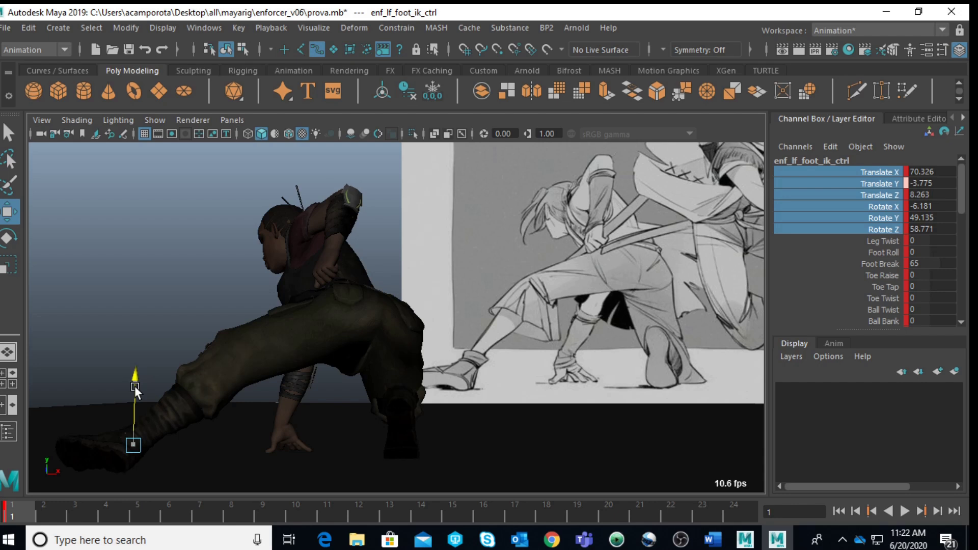
pyautogui.moveTo(135, 386); pyautogui.dragTo(170, 428)
pyautogui.press('e')
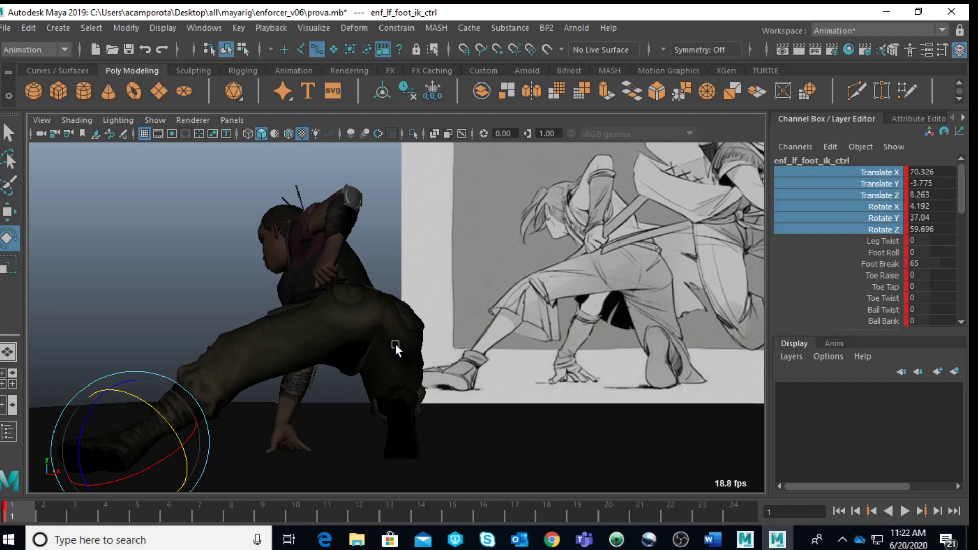
# - Move the right foot IK control to about Translate X 17.4 and Z -30.5, and rotate it to about Y -39.1
pyautogui.press('space')
pyautogui.click(571, 191)
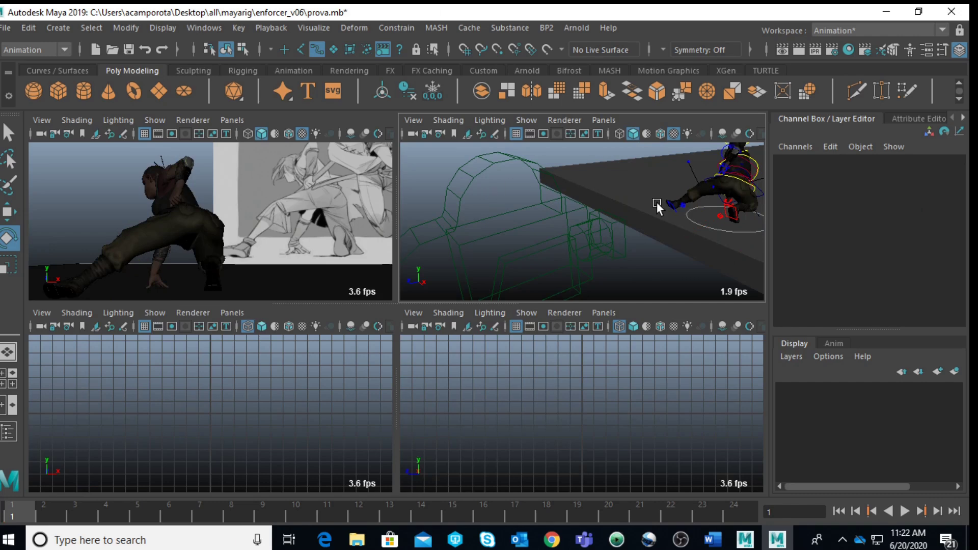
pyautogui.click(719, 221)
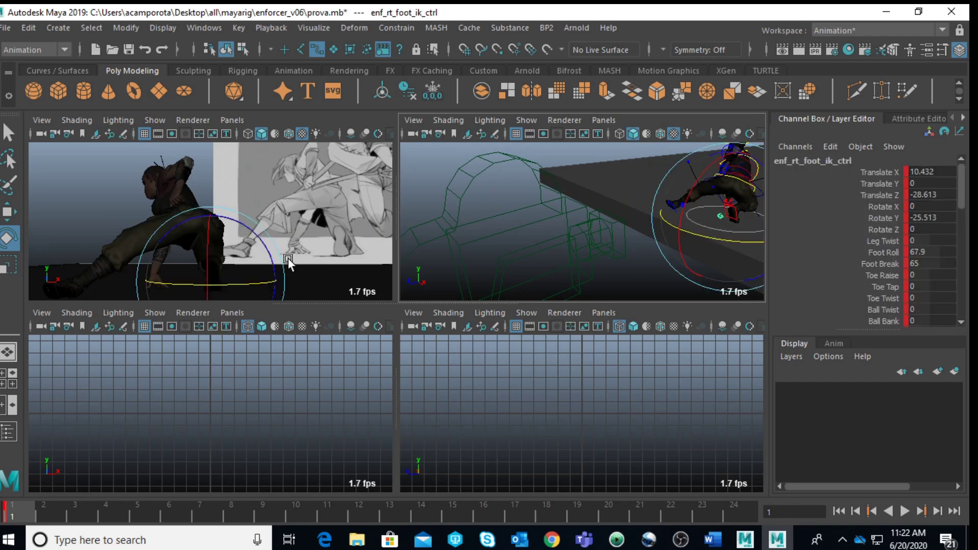
pyautogui.press('space')
pyautogui.press('w')
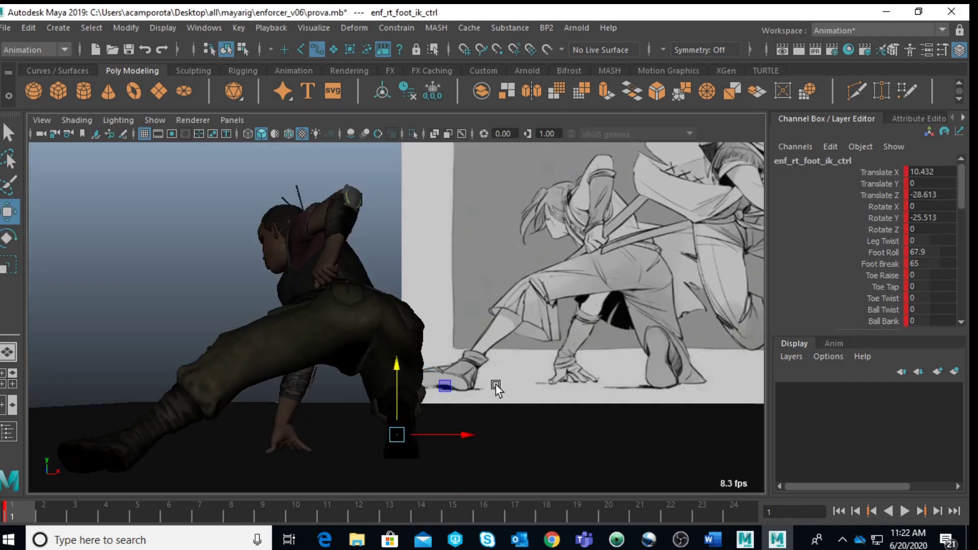
pyautogui.press('space')
pyautogui.moveTo(701, 228); pyautogui.dragTo(744, 223)
pyautogui.press('e')
pyautogui.moveTo(242, 283); pyautogui.dragTo(226, 280)
pyautogui.press('space')
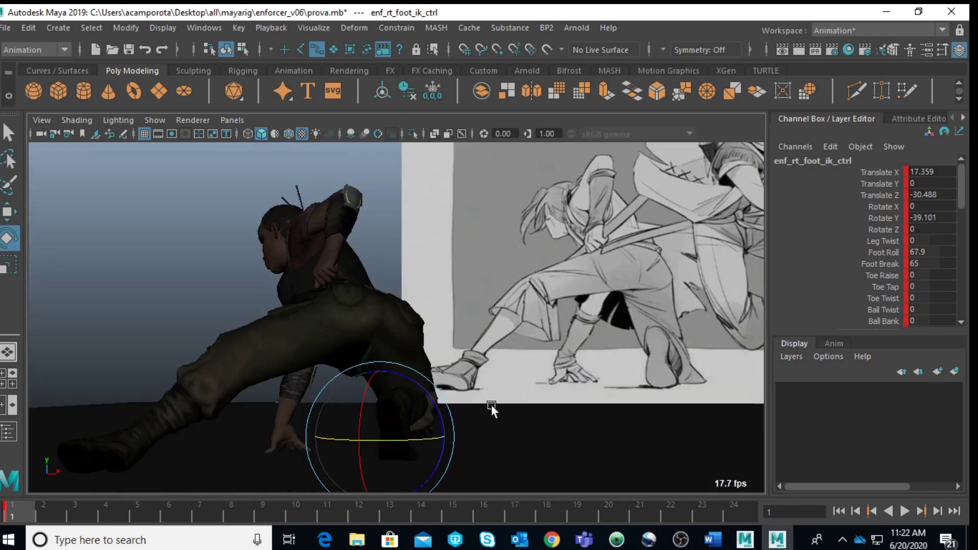
# - Rotate the right foot IK control to about Rotate Y -39.7 and lower it to about Translate Y -3.4
pyautogui.moveTo(378, 436); pyautogui.dragTo(382, 441)
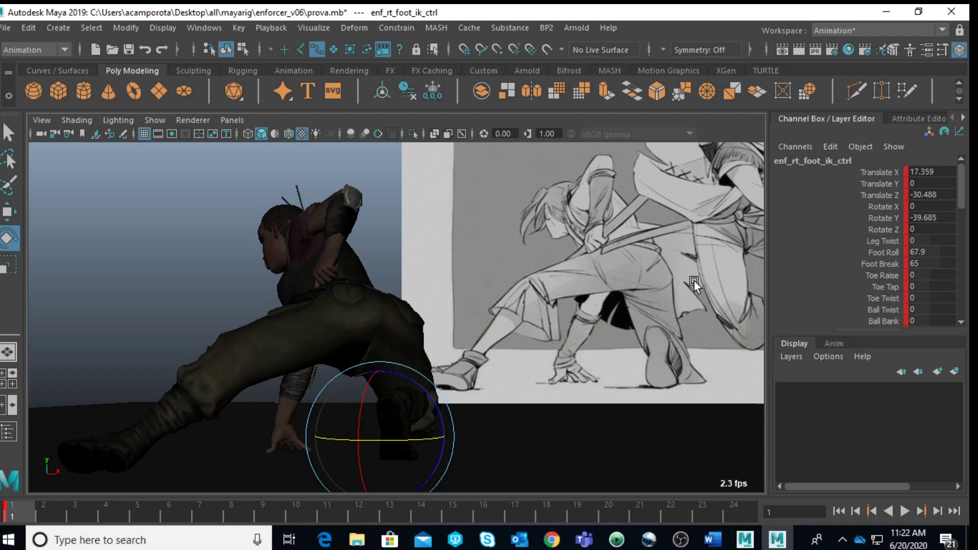
pyautogui.press('space')
pyautogui.press('space')
pyautogui.scroll(4, 697, 242)
pyautogui.scroll(-5, 698, 242)
pyautogui.keyDown('alt'); pyautogui.moveTo(698, 242); pyautogui.dragTo(625, 238); pyautogui.keyUp('alt')
pyautogui.press('f')
pyautogui.scroll(5, 301, 274)
pyautogui.scroll(-6, 302, 273)
pyautogui.keyDown('alt'); pyautogui.moveTo(371, 281); pyautogui.dragTo(222, 305); pyautogui.keyUp('alt')
pyautogui.press('w')
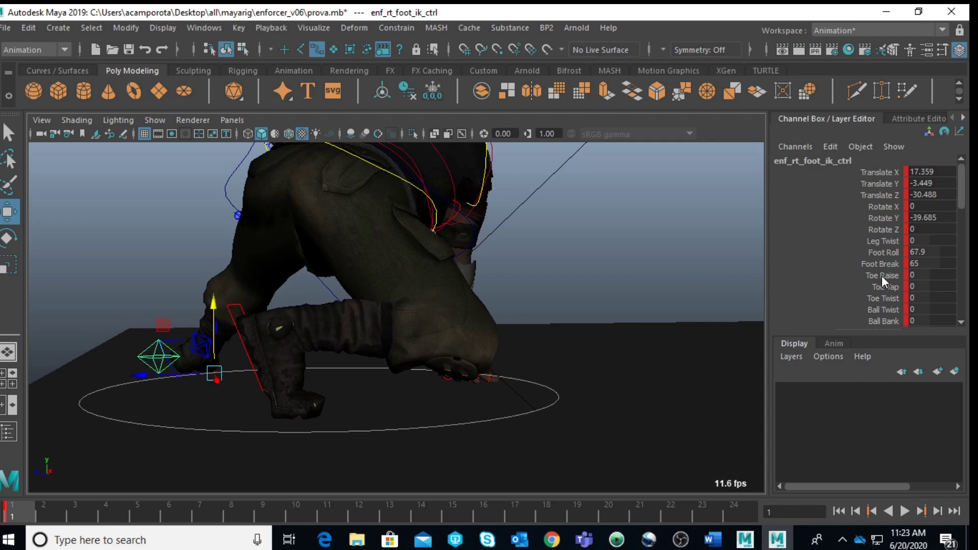
# - Move the right foot IK control to about Translate X 19.7 and Z -44.0, comparing the pose with its previous position
pyautogui.moveTo(212, 378); pyautogui.dragTo(102, 370)
pyautogui.press('space')
pyautogui.press('space')
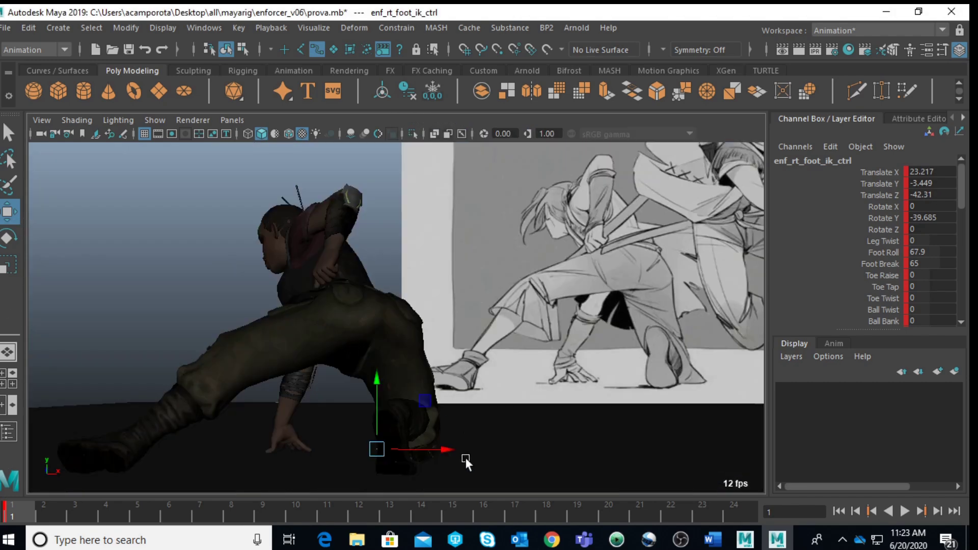
pyautogui.moveTo(448, 449); pyautogui.dragTo(456, 454)
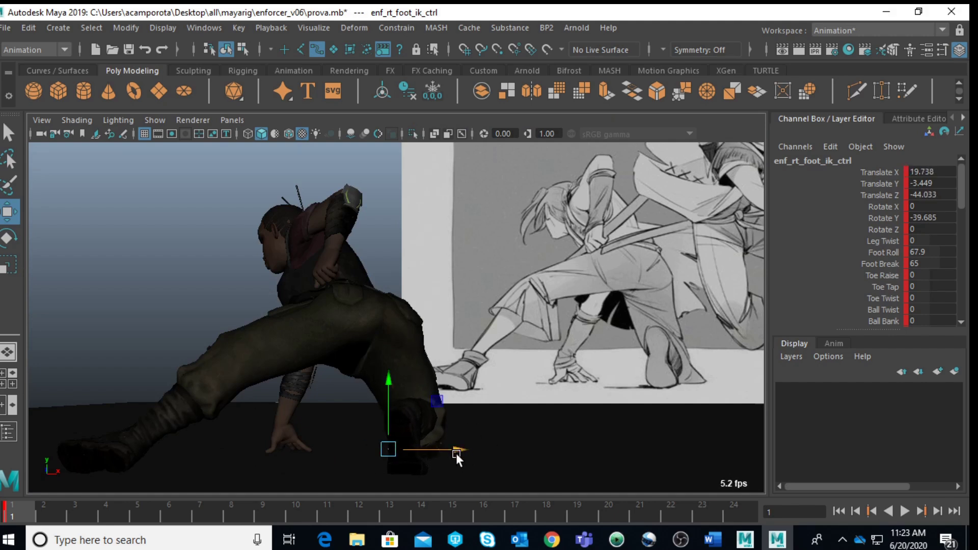
pyautogui.hotkey('ctrl', 'z')
pyautogui.hotkey('ctrl', 'z')
pyautogui.hotkey('ctrl', 'z')
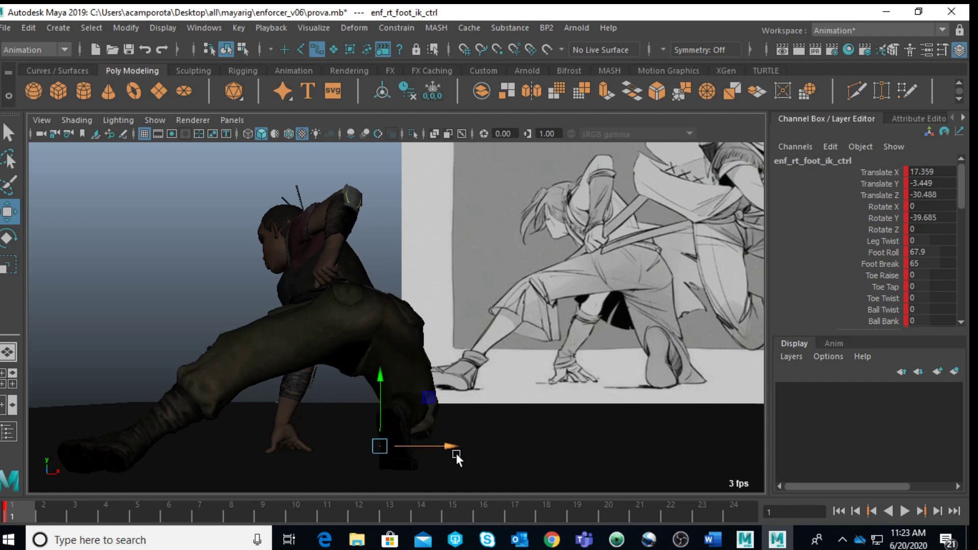
pyautogui.hotkey('shift', 'z')
pyautogui.hotkey('shift', 'z')
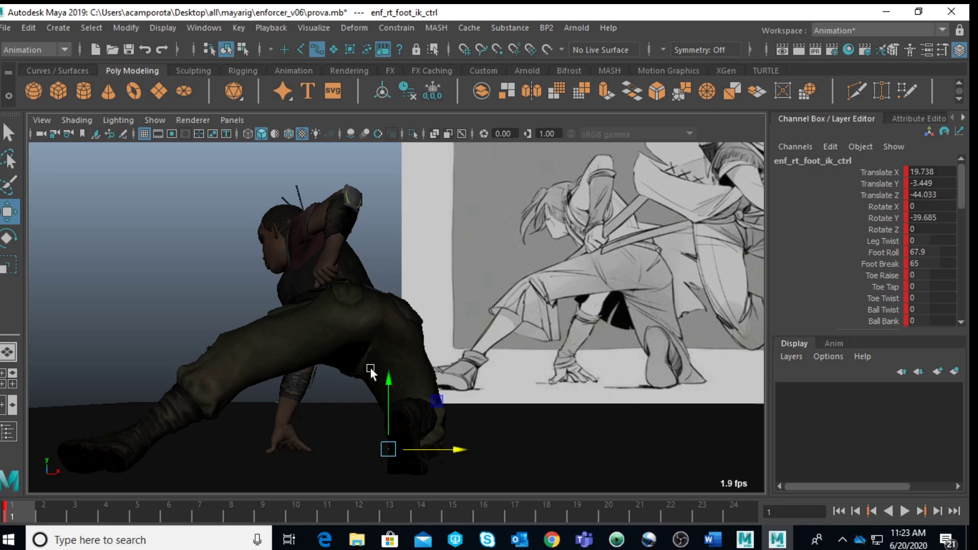
# - Move the left foot IK control outward to about Translate X 73.5 and Z 9.9
pyautogui.press('space')
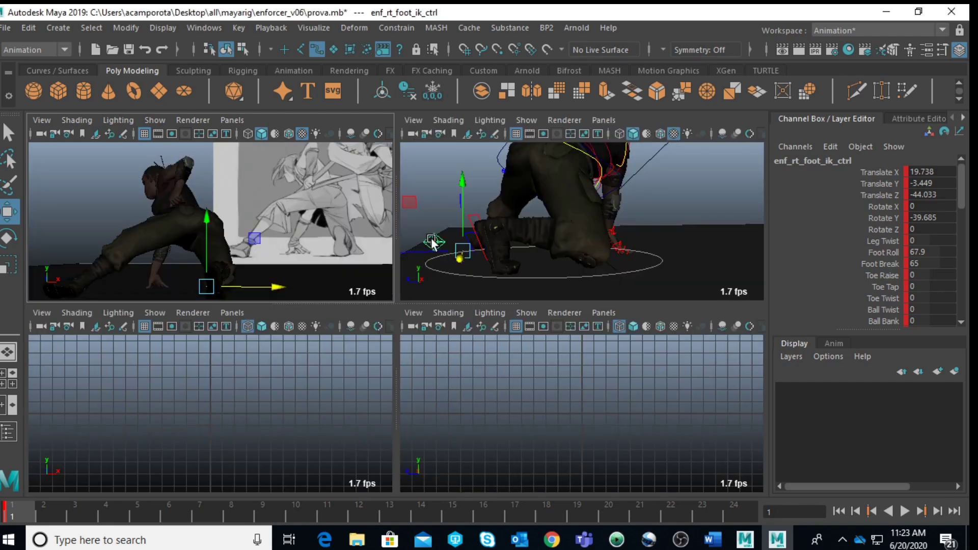
pyautogui.scroll(-6, 432, 242)
pyautogui.keyDown('alt'); pyautogui.moveTo(466, 247); pyautogui.dragTo(588, 275); pyautogui.keyUp('alt')
pyautogui.scroll(5, 588, 275)
pyautogui.click(455, 267)
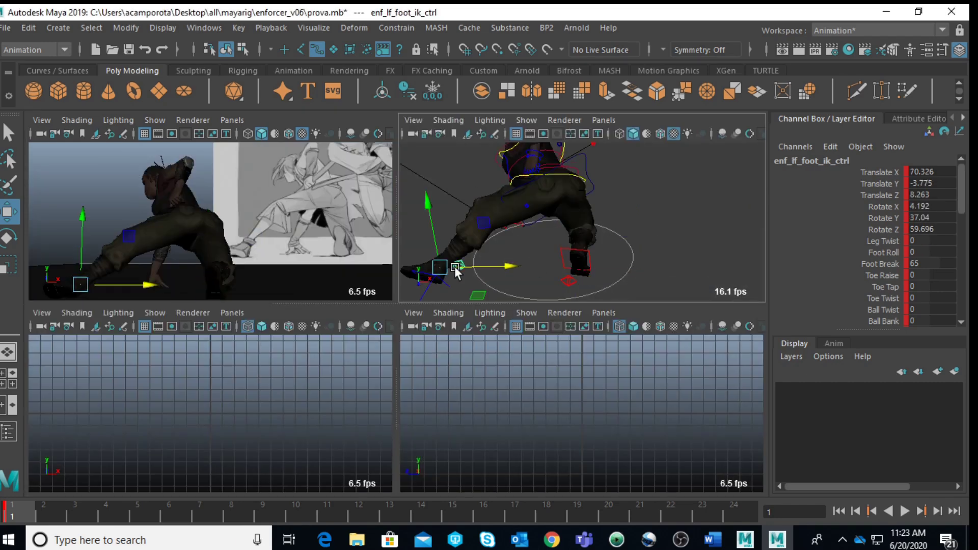
pyautogui.press('space')
pyautogui.moveTo(205, 445); pyautogui.dragTo(194, 443)
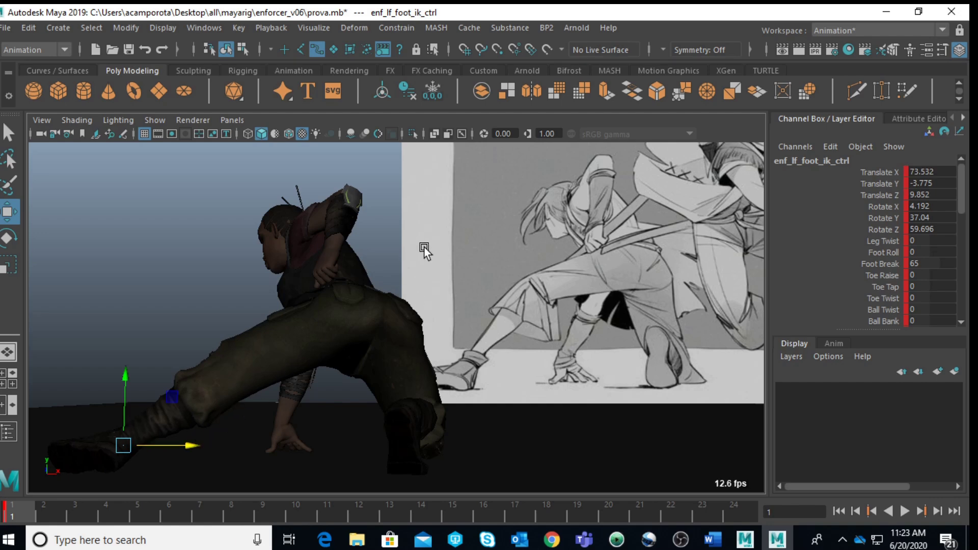
# - Rotate the spine IK shoulder control to about X 2.0, Y -5.6 and Z 1.7
pyautogui.press('space')
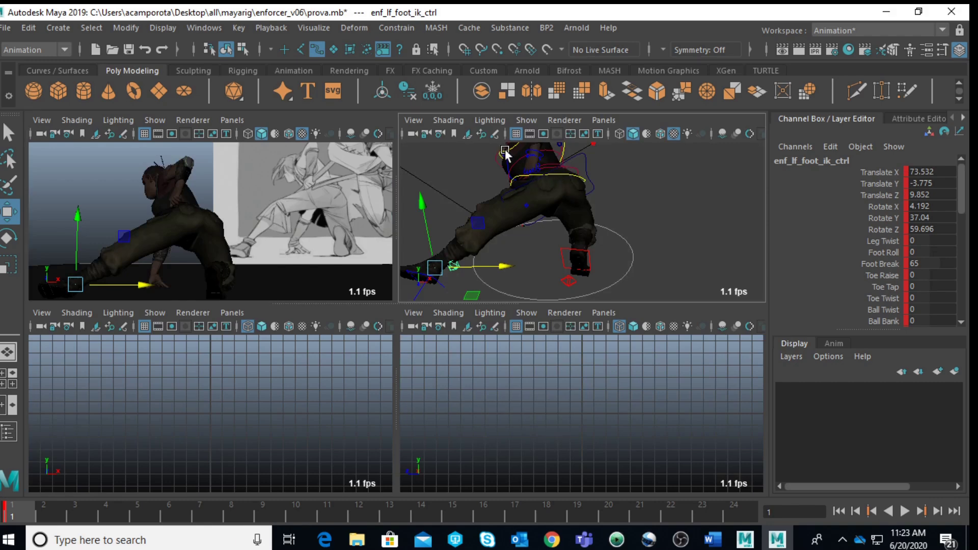
pyautogui.click(554, 175)
pyautogui.press('space')
pyautogui.press('space')
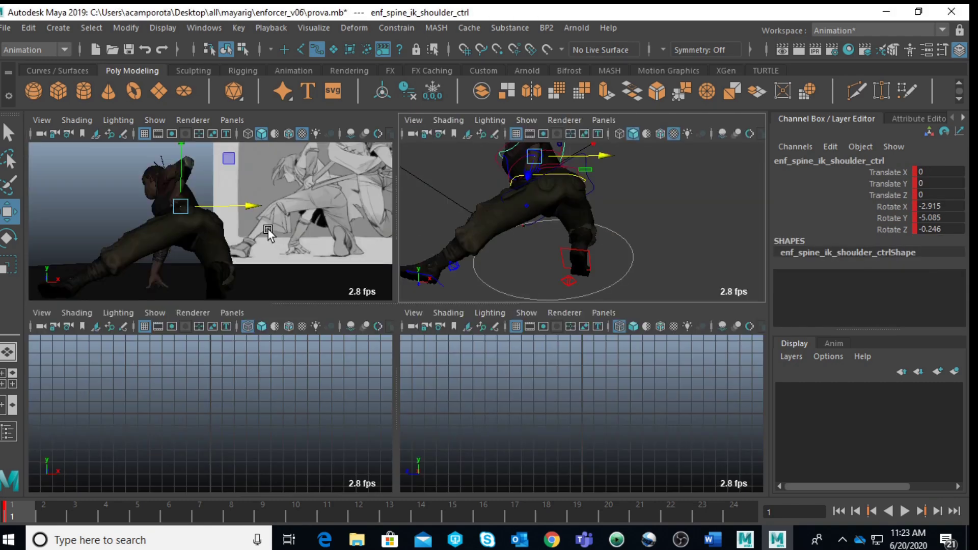
pyautogui.press('space')
pyautogui.press('e')
pyautogui.moveTo(382, 306); pyautogui.dragTo(381, 283)
pyautogui.moveTo(323, 311); pyautogui.dragTo(318, 316)
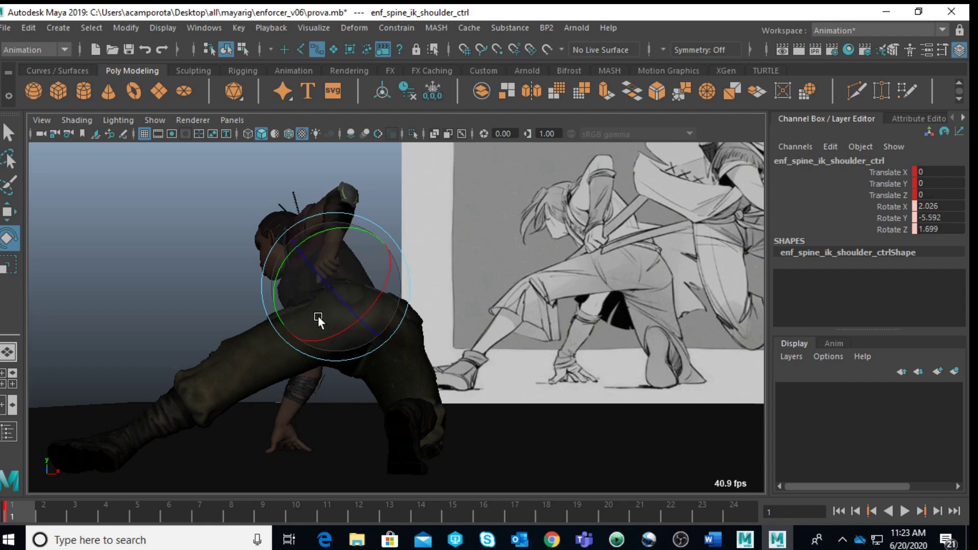
# - Rotate the left upper arm FK control to about X 28.3, Y 39.6 and Z -77.7
pyautogui.press('space')
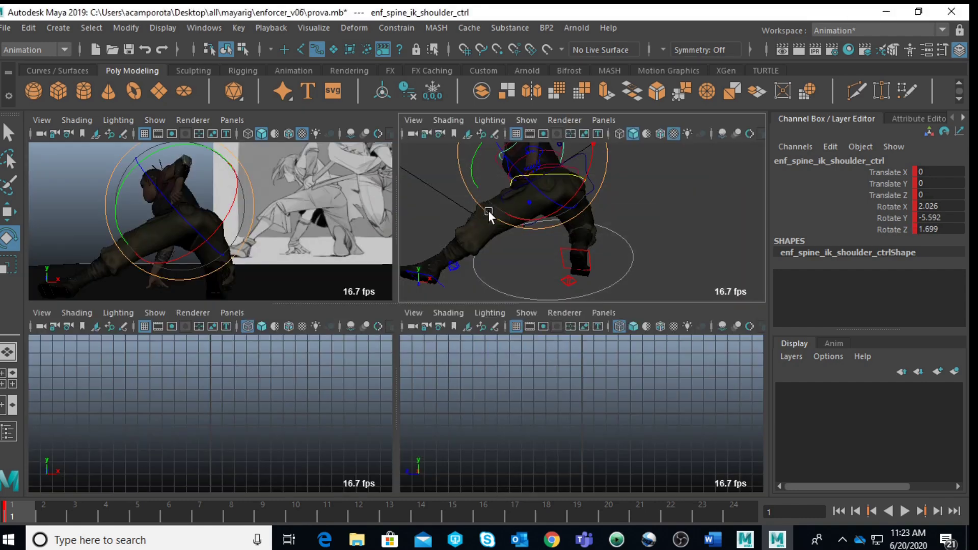
pyautogui.press('space')
pyautogui.keyDown('alt'); pyautogui.moveTo(415, 239); pyautogui.dragTo(345, 307); pyautogui.keyUp('alt')
pyautogui.click(286, 291)
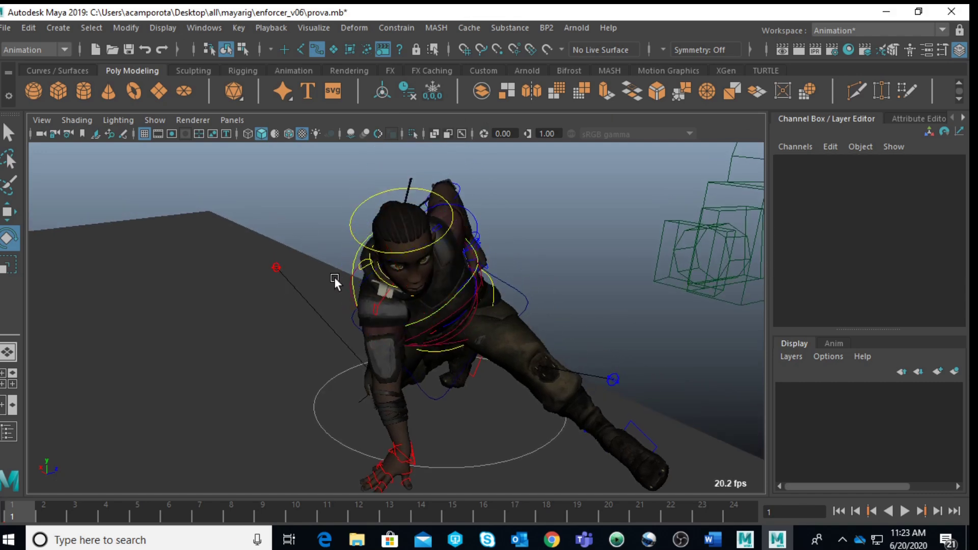
pyautogui.click(371, 312)
pyautogui.moveTo(414, 338); pyautogui.dragTo(365, 279)
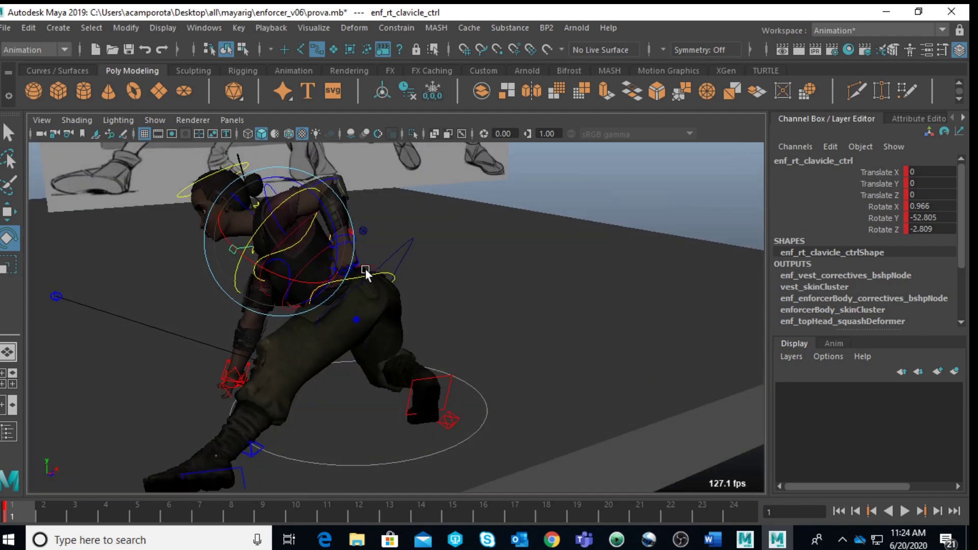
pyautogui.click(573, 213)
pyautogui.click(280, 223)
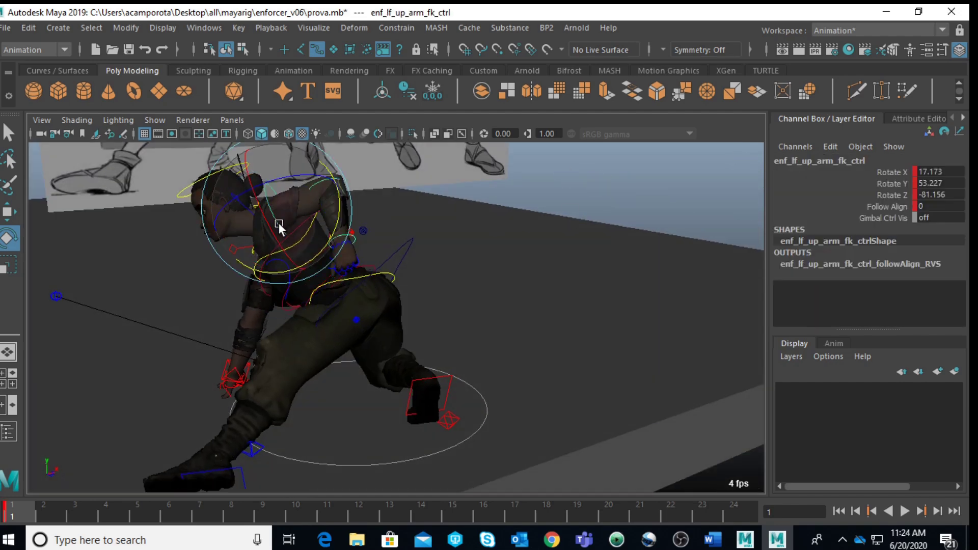
pyautogui.press('space')
pyautogui.press('space')
pyautogui.moveTo(323, 280); pyautogui.dragTo(334, 298)
pyautogui.press('space')
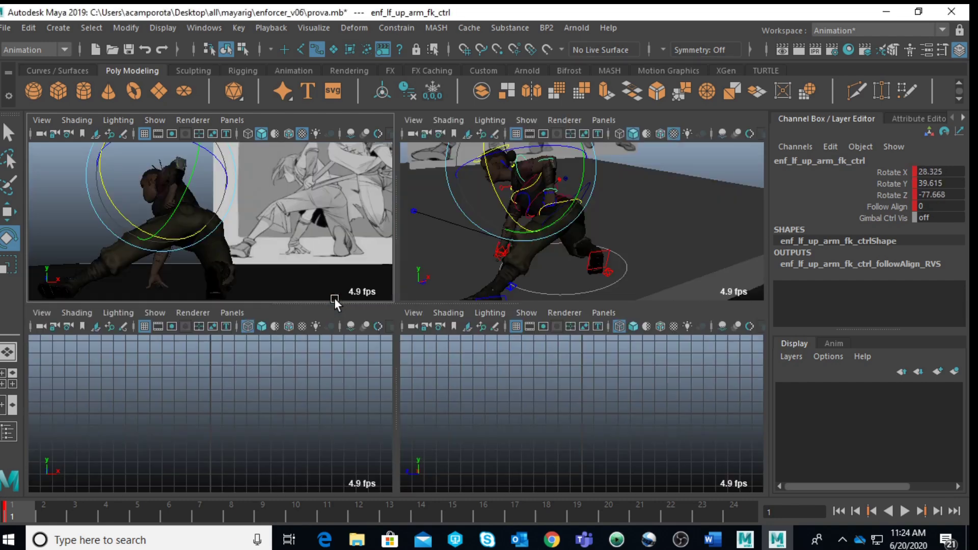
# - Rotate the left wrist FK control to about X -10.7, Y -8.5 and Z 26.9, and clear the selection
pyautogui.click(667, 263)
pyautogui.click(555, 193)
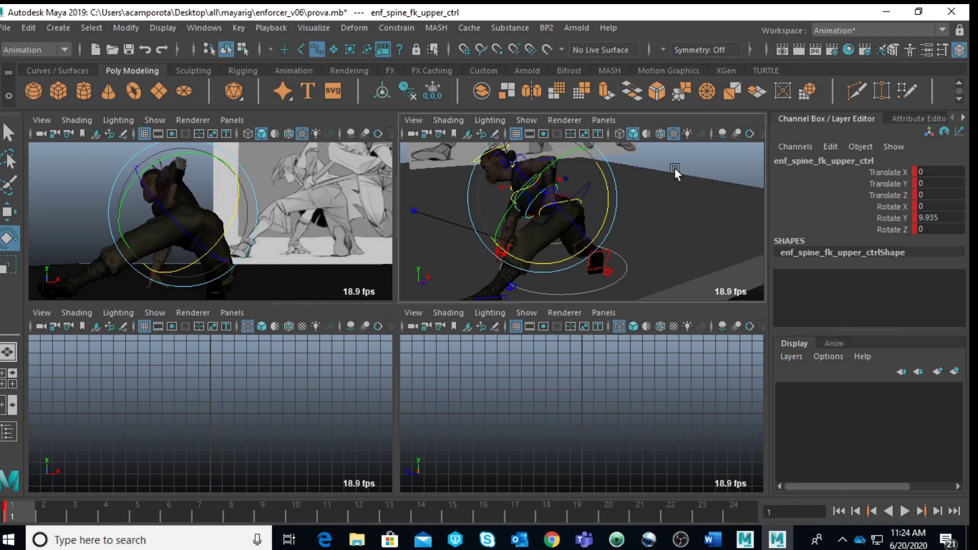
pyautogui.click(634, 191)
pyautogui.click(552, 187)
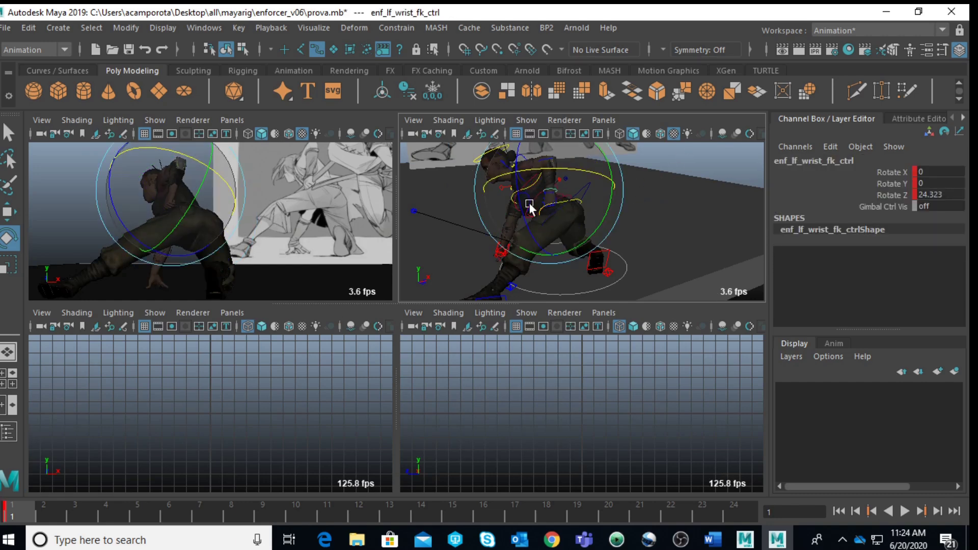
pyautogui.press('space')
pyautogui.moveTo(282, 295); pyautogui.dragTo(265, 278)
pyautogui.moveTo(328, 215); pyautogui.dragTo(344, 230)
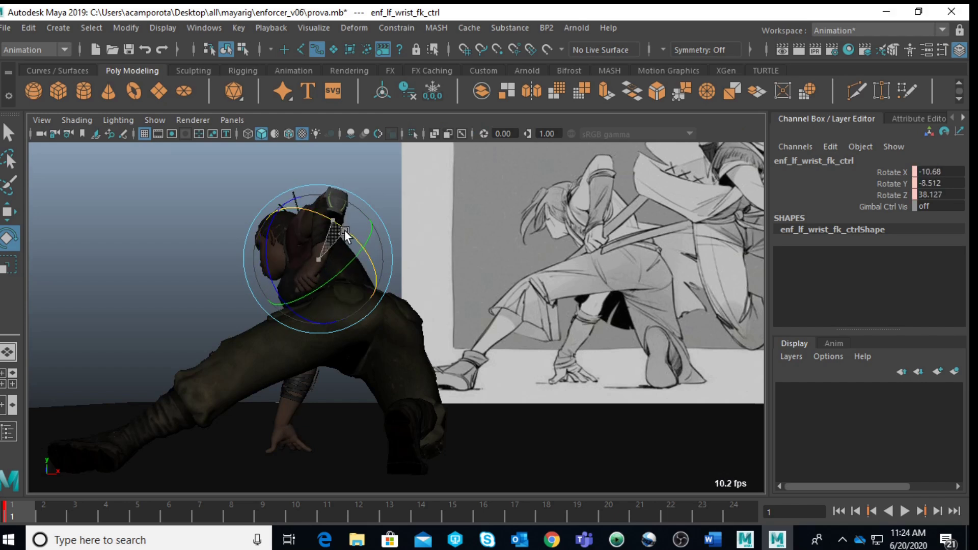
pyautogui.moveTo(310, 329); pyautogui.dragTo(313, 324)
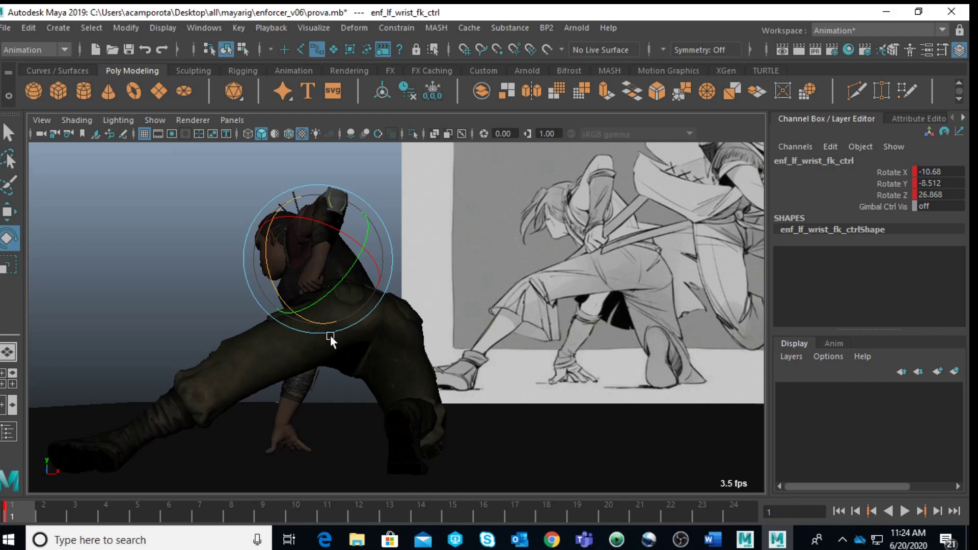
pyautogui.click(207, 297)
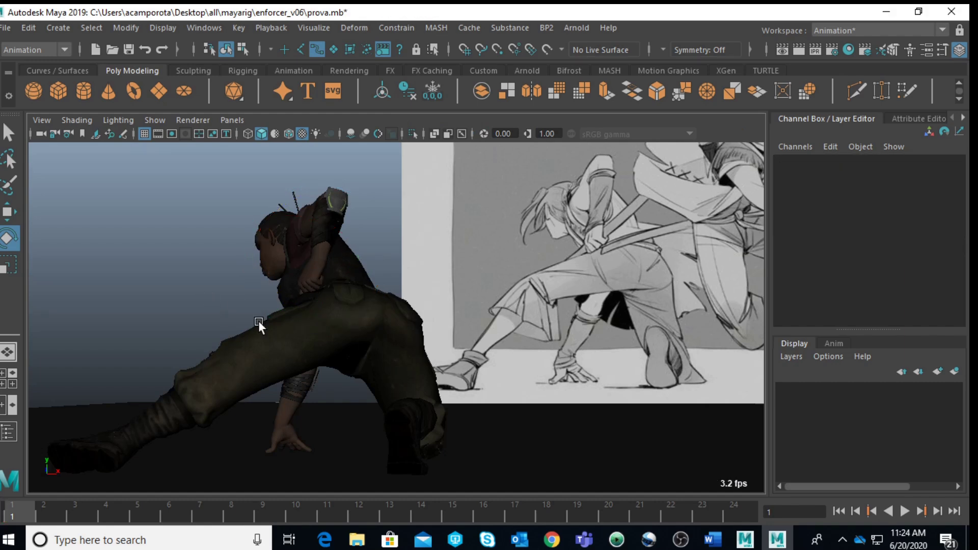
# - Rotate the head control to about X 13.1, Y 40.6 and Z 8.6 to match the drawing
pyautogui.press('space')
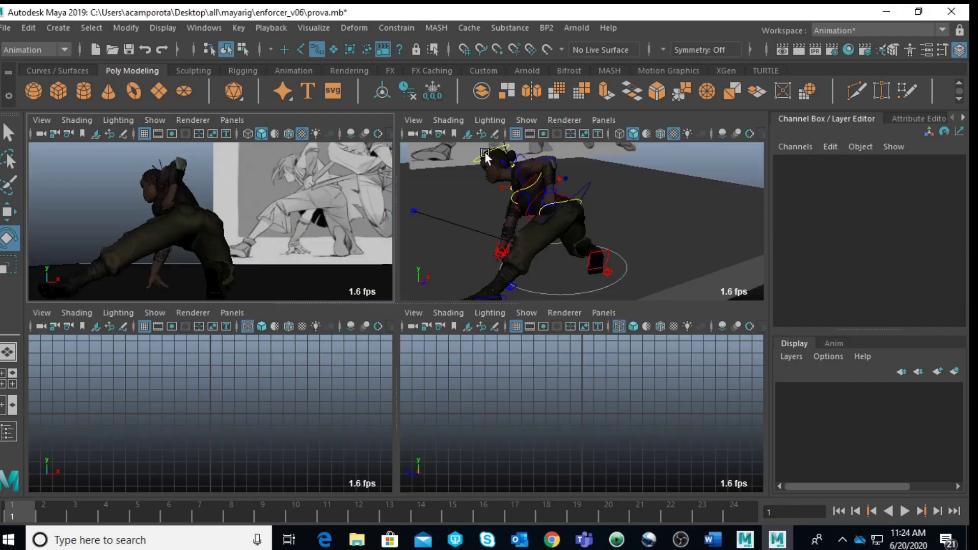
pyautogui.click(485, 152)
pyautogui.press('space')
pyautogui.moveTo(335, 259); pyautogui.dragTo(340, 224)
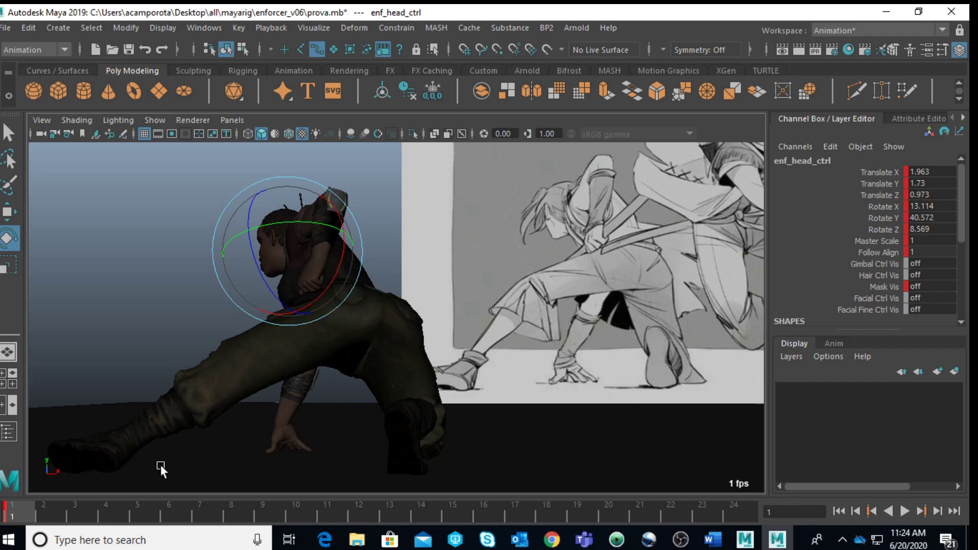
# - Create a polygon cylinder and stretch it lengthwise to about Scale Y 4.4
pyautogui.click(83, 92)
pyautogui.press('r')
pyautogui.moveTo(428, 368); pyautogui.dragTo(443, 209)
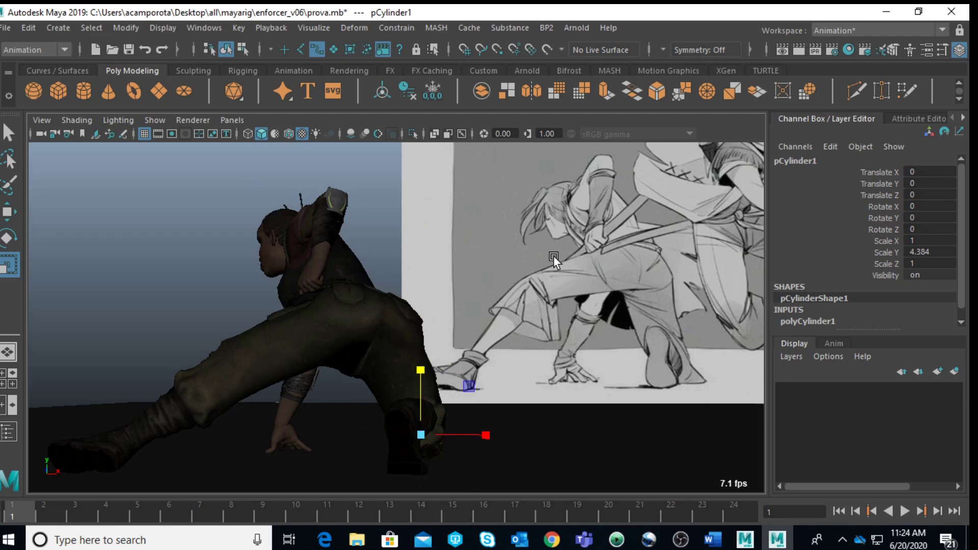
# - Raise the cylinder to about Translate Y 170.6 and lengthen it to about Scale Y 37.4
pyautogui.press('space')
pyautogui.press('space')
pyautogui.scroll(-5, 553, 256)
pyautogui.keyDown('alt'); pyautogui.moveTo(340, 262); pyautogui.dragTo(346, 57); pyautogui.keyUp('alt')
pyautogui.press('w')
pyautogui.press('r')
pyautogui.keyDown('alt'); pyautogui.moveTo(337, 148); pyautogui.dragTo(336, 288); pyautogui.keyUp('alt')
pyautogui.press('f')
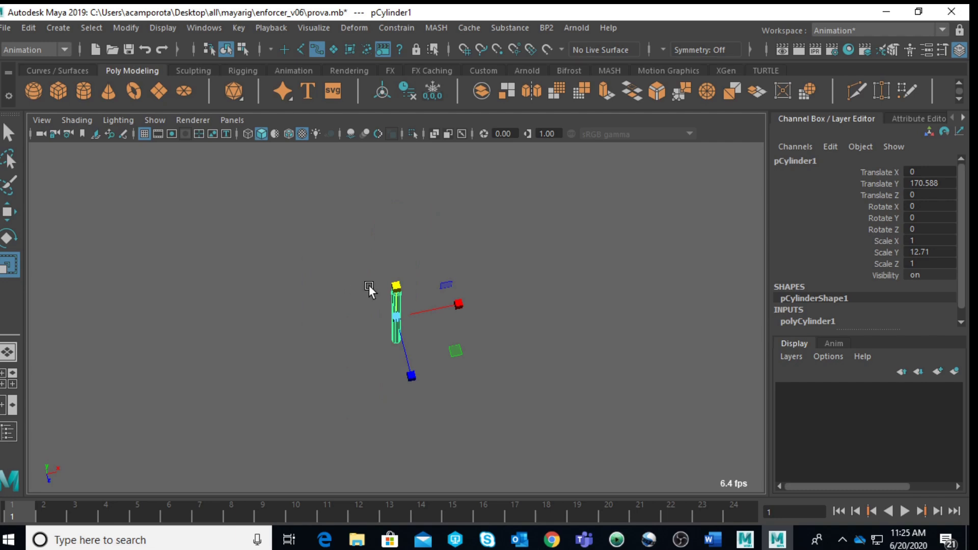
pyautogui.moveTo(397, 288); pyautogui.dragTo(402, 161)
pyautogui.keyDown('alt'); pyautogui.moveTo(422, 312); pyautogui.dragTo(424, 379); pyautogui.keyUp('alt')
pyautogui.scroll(-5, 423, 378)
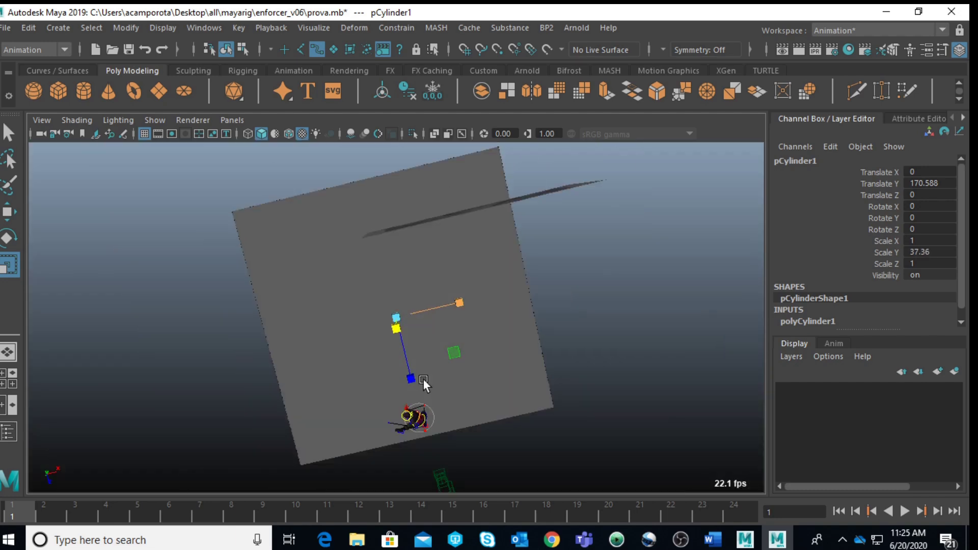
# - Move the cylinder to the character, about Translate X -25.7, Y 54.0, Z 422.0, and lengthen it to about Scale Y 67.4
pyautogui.keyDown('alt'); pyautogui.moveTo(436, 361); pyautogui.dragTo(408, 280, button='middle'); pyautogui.keyUp('alt')
pyautogui.scroll(3, 408, 280)
pyautogui.press('w')
pyautogui.moveTo(389, 211); pyautogui.dragTo(445, 375)
pyautogui.scroll(-5, 412, 319)
pyautogui.scroll(3, 444, 376)
pyautogui.scroll(2, 443, 378)
pyautogui.keyDown('alt'); pyautogui.moveTo(443, 378); pyautogui.dragTo(455, 230, button='middle'); pyautogui.keyUp('alt')
pyautogui.moveTo(443, 170); pyautogui.dragTo(387, 407)
pyautogui.press('e')
pyautogui.press('r')
pyautogui.moveTo(387, 356); pyautogui.dragTo(388, 306)
pyautogui.keyDown('alt'); pyautogui.moveTo(487, 371); pyautogui.dragTo(322, 389); pyautogui.keyUp('alt')
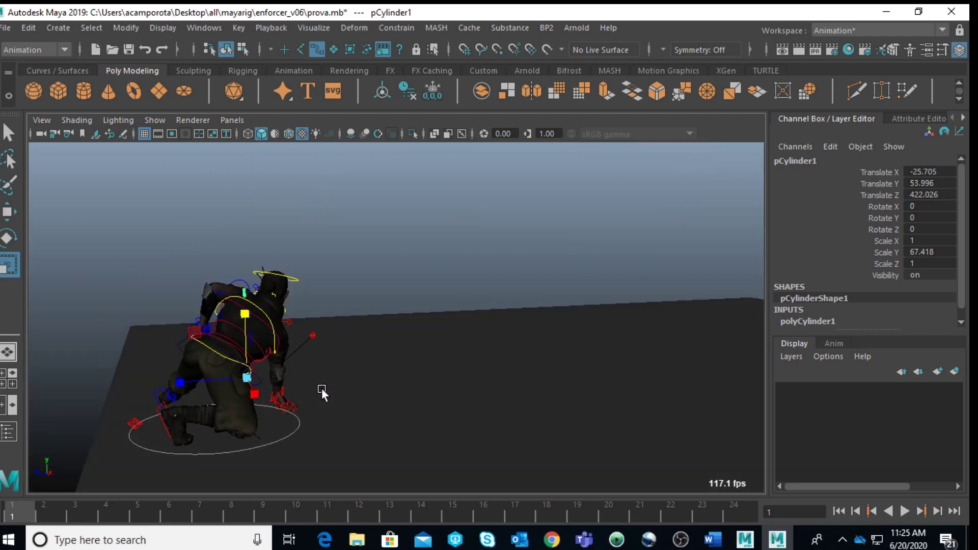
# - Move the cylinder toward the character's left hand, to about Translate Y 89.8 and Z 454.1
pyautogui.press('w')
pyautogui.moveTo(196, 328); pyautogui.dragTo(151, 284, button='middle')
pyautogui.keyDown('alt'); pyautogui.moveTo(151, 284); pyautogui.dragTo(288, 292); pyautogui.keyUp('alt')
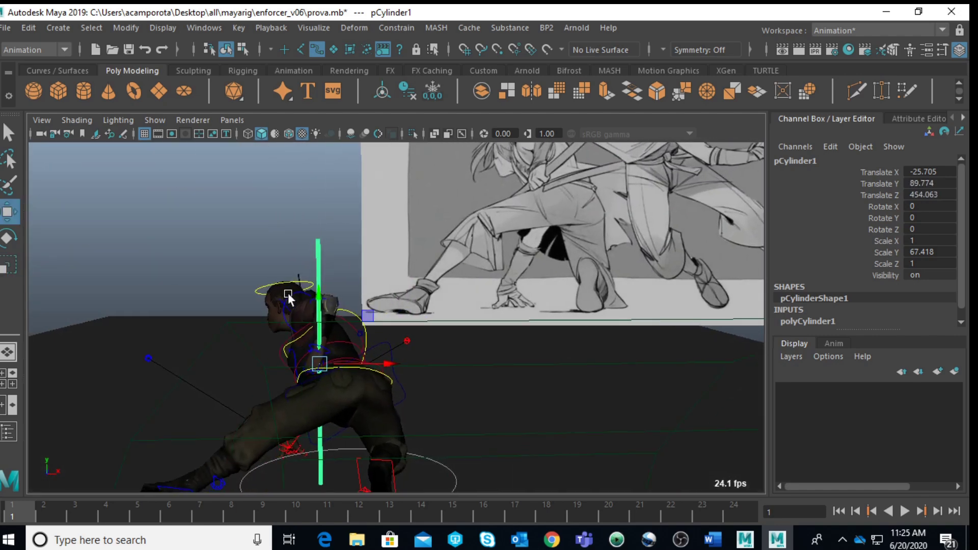
# - Tilt the cylinder to about Rotate X 51.3 and Z -65.1 so it passes near the left hand
pyautogui.press('e')
pyautogui.moveTo(358, 322); pyautogui.dragTo(356, 398)
pyautogui.press('f')
pyautogui.scroll(-5, 402, 390)
pyautogui.scroll(5, 298, 419)
pyautogui.scroll(2, 367, 387)
pyautogui.moveTo(386, 363); pyautogui.dragTo(334, 318)
pyautogui.scroll(-10, 405, 341)
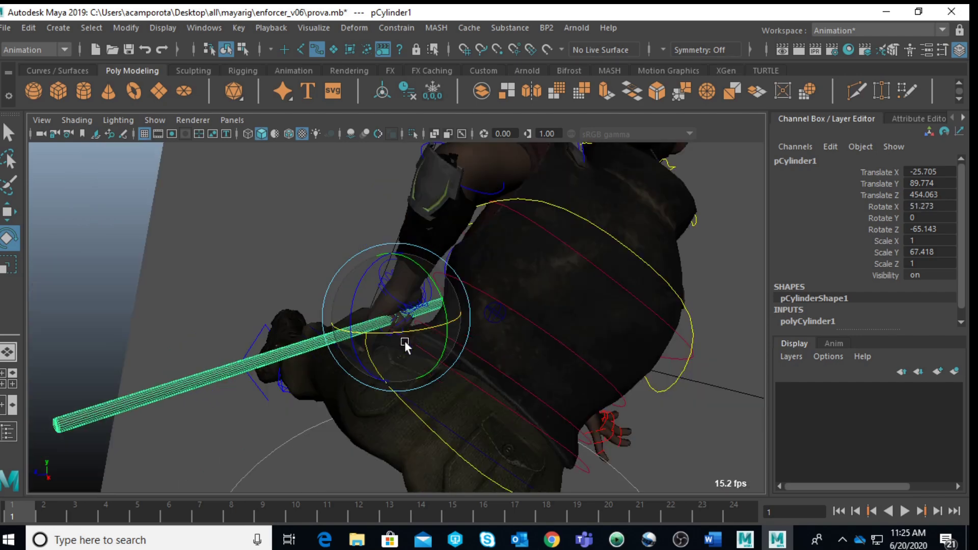
# - Refine the cylinder's angle to about Rotate X 38.6, Y 5.9 and Z -78.1 along the hand's grip
pyautogui.keyDown('alt'); pyautogui.moveTo(405, 341); pyautogui.dragTo(506, 360); pyautogui.keyUp('alt')
pyautogui.scroll(5, 580, 374)
pyautogui.scroll(3, 506, 361)
pyautogui.moveTo(389, 322); pyautogui.dragTo(419, 310)
pyautogui.press('w')
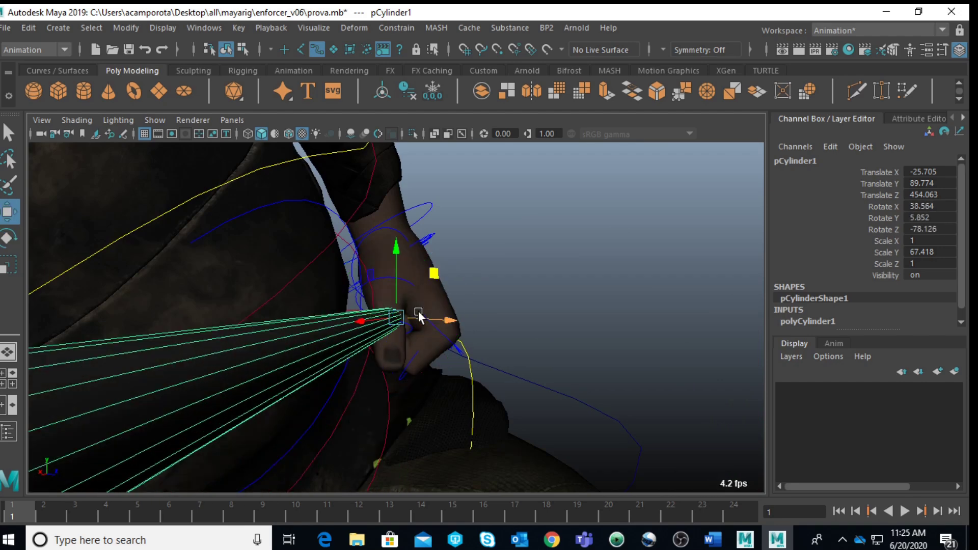
# - Fit the cylinder into the left fist along its object axes, at about Translate X -24.1, Y 89.9, Z 456.9, and keep it selected
pyautogui.moveTo(433, 271); pyautogui.dragTo(250, 344)
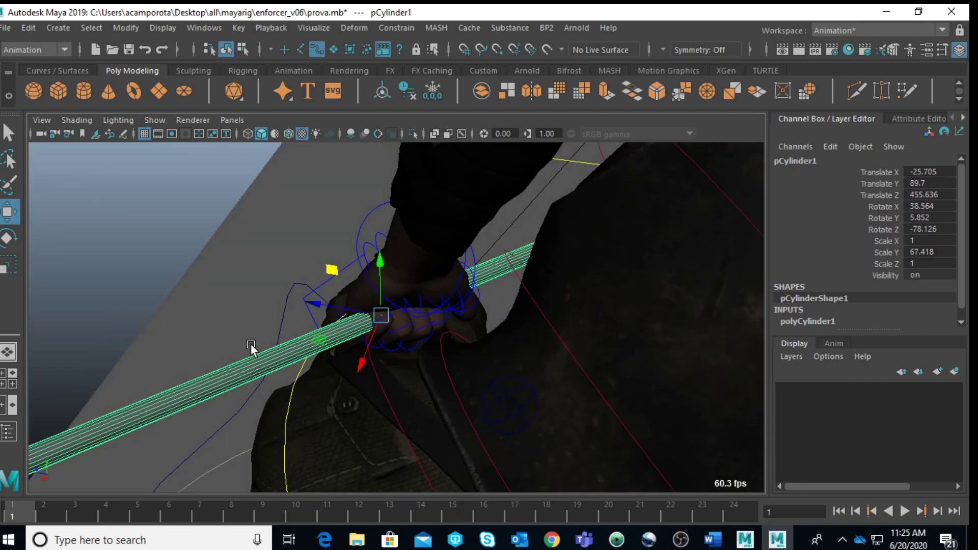
pyautogui.keyDown('ctrl'); pyautogui.keyDown('shift'); pyautogui.moveTo(251, 344); pyautogui.dragTo(209, 328, button='right'); pyautogui.keyUp('shift'); pyautogui.keyUp('ctrl')
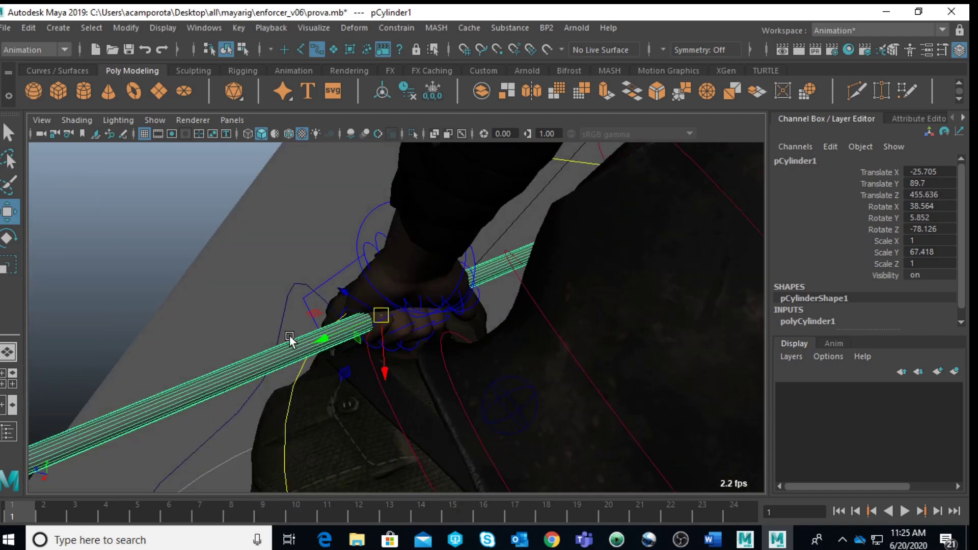
pyautogui.scroll(5, 291, 338)
pyautogui.moveTo(292, 341)
pyautogui.mouseDown()
pyautogui.moveTo(316, 337)
pyautogui.moveTo(241, 356)
pyautogui.moveTo(301, 342)
pyautogui.moveTo(276, 347)
pyautogui.mouseUp()
pyautogui.moveTo(349, 350); pyautogui.dragTo(286, 368)
pyautogui.click(234, 384)
pyautogui.click(246, 364)
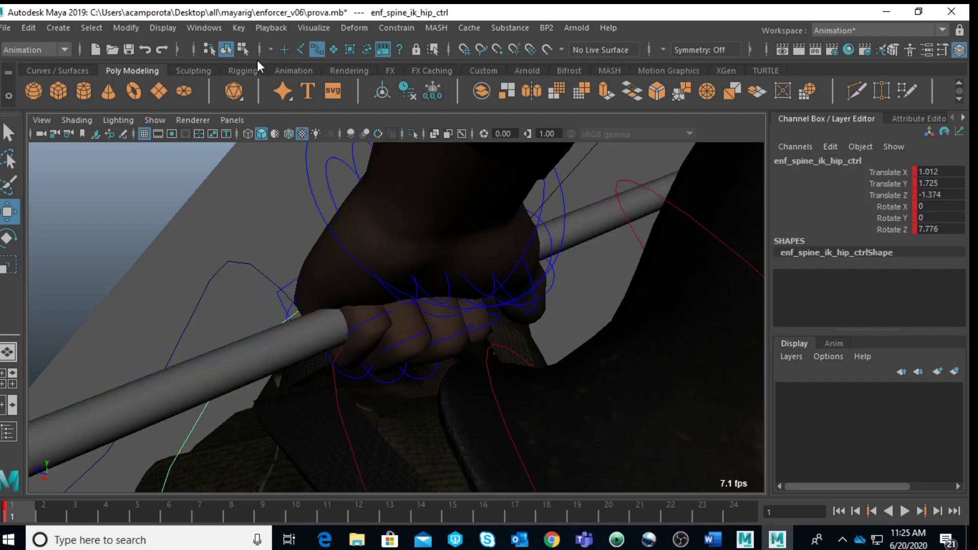
pyautogui.click(256, 363)
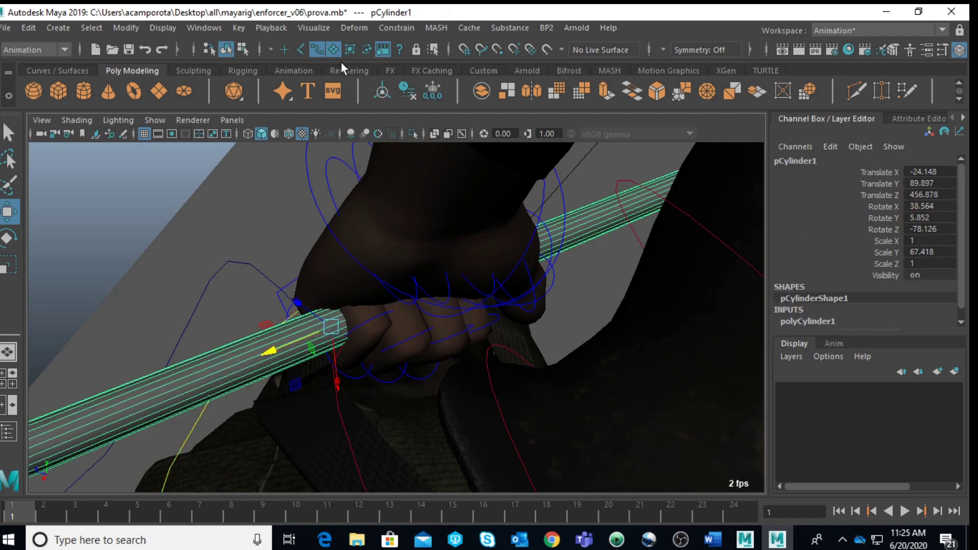
# - Exclude curves from selection, nudge the cylinder within the left fist, and tilt it to about Rotate X 36.8
pyautogui.moveTo(351, 266); pyautogui.dragTo(466, 265)
pyautogui.keyDown('shift'); pyautogui.click(350, 264); pyautogui.keyUp('shift')
pyautogui.click(330, 322)
pyautogui.keyDown('alt'); pyautogui.moveTo(302, 370); pyautogui.dragTo(401, 310); pyautogui.keyUp('alt')
pyautogui.keyDown('alt'); pyautogui.moveTo(551, 320); pyautogui.dragTo(623, 341); pyautogui.keyUp('alt')
pyautogui.press('e')
pyautogui.moveTo(480, 322); pyautogui.dragTo(484, 330)
pyautogui.keyDown('alt'); pyautogui.moveTo(567, 337); pyautogui.dragTo(355, 316); pyautogui.keyUp('alt')
# - Thicken the cylinder to about 1.35 in Scale X and Z, keeping its length
pyautogui.press('r')
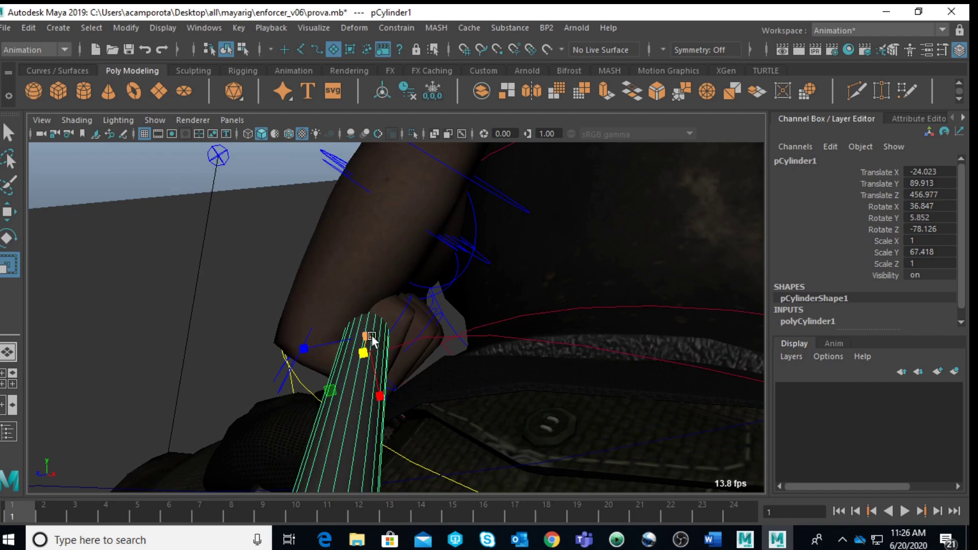
pyautogui.moveTo(332, 397); pyautogui.dragTo(309, 395)
pyautogui.scroll(-5, 311, 392)
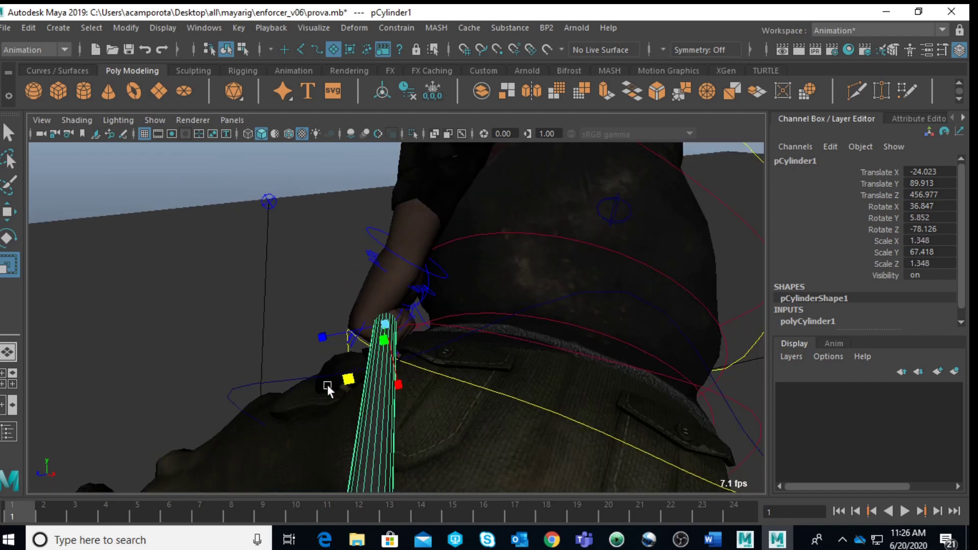
pyautogui.scroll(5, 365, 368)
# - Align the cylinder with the left grip at about Translate -23.5, 90.3, 456.2 and Rotate 34.4, 4.1, -75.8
pyautogui.press('w')
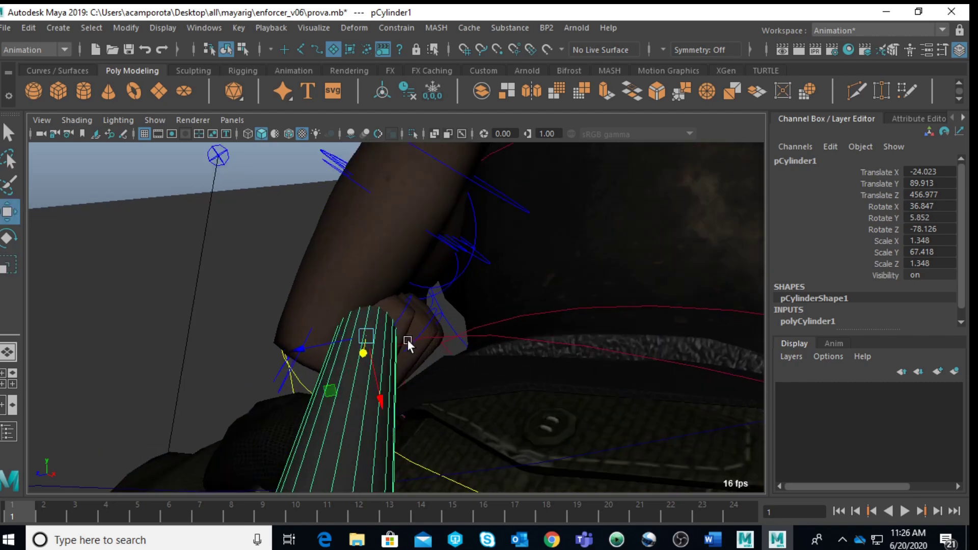
pyautogui.moveTo(331, 393); pyautogui.dragTo(662, 359)
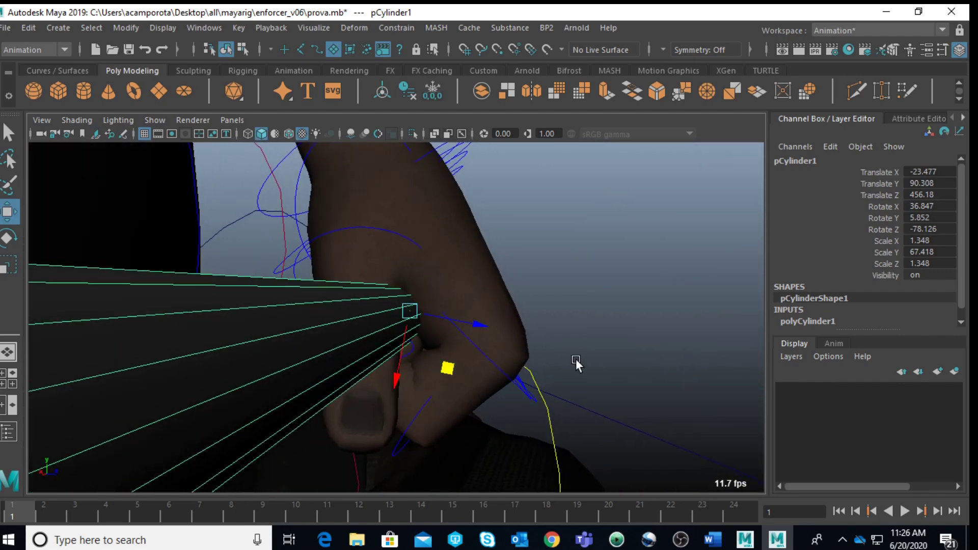
pyautogui.press('e')
pyautogui.moveTo(395, 341); pyautogui.dragTo(430, 325)
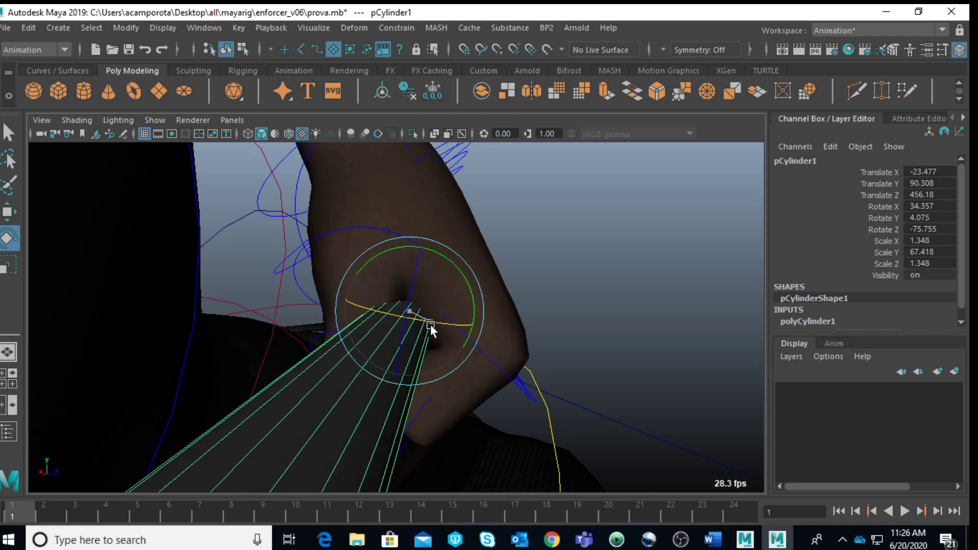
# - Slide the cylinder lengthwise through the left fist to about Translate X -51.9, Y 84.5, Z 436.4 to match the reference
pyautogui.press('space')
pyautogui.press('space')
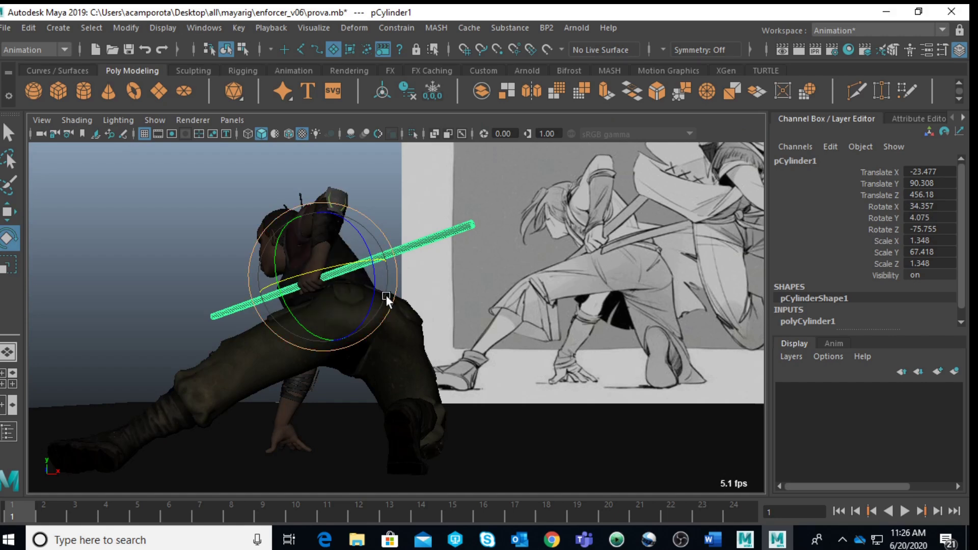
pyautogui.press('w')
pyautogui.moveTo(371, 259); pyautogui.dragTo(308, 295)
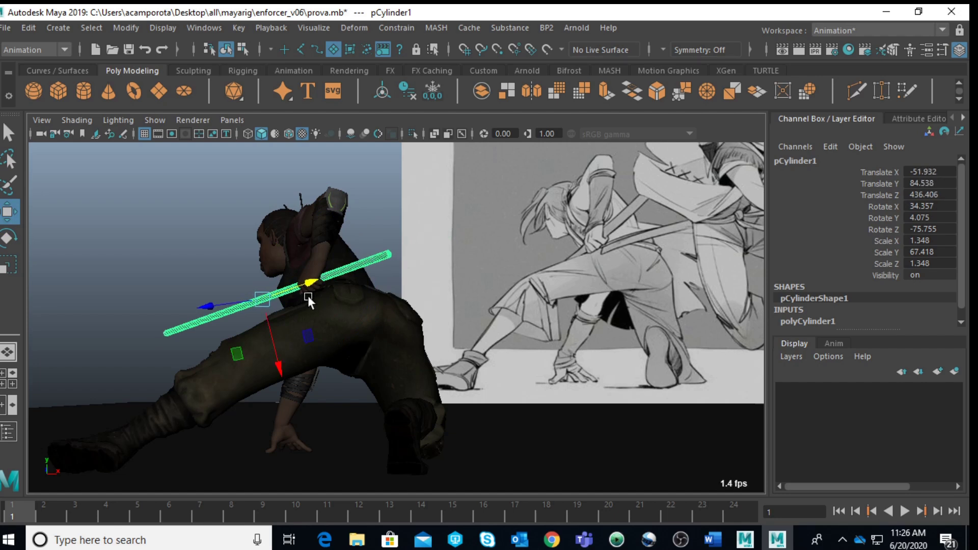
pyautogui.press('space')
pyautogui.press('space')
pyautogui.scroll(-5, 440, 264)
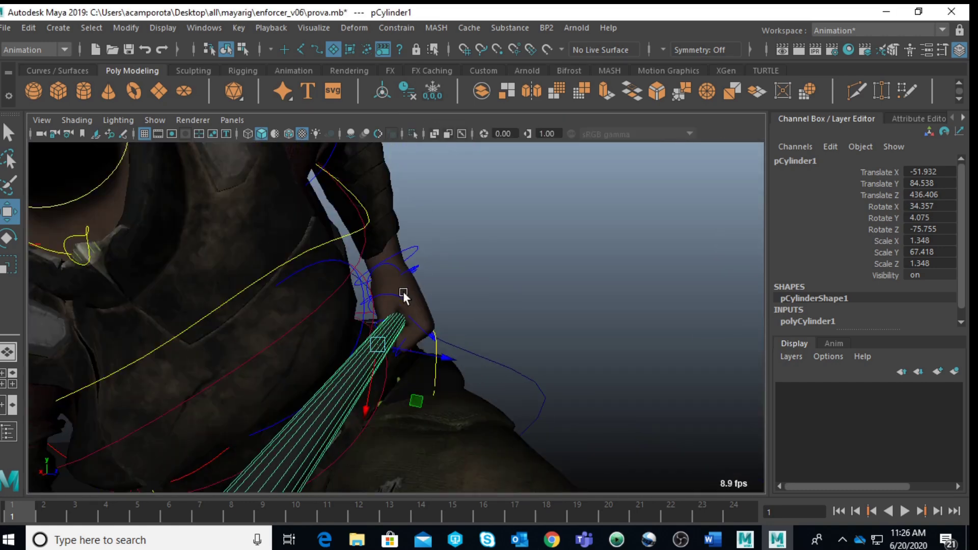
# - Make curves selectable again and add the left wrist FK control to the selection with the cylinder
pyautogui.click(316, 50)
pyautogui.scroll(2, 446, 259)
pyautogui.moveTo(448, 256)
pyautogui.keyDown('alt'); pyautogui.mouseDown()
pyautogui.moveTo(480, 261)
pyautogui.moveTo(256, 307)
pyautogui.moveTo(378, 227)
pyautogui.mouseUp(); pyautogui.keyUp('alt')
pyautogui.keyDown('shift'); pyautogui.click(420, 217); pyautogui.keyUp('shift')
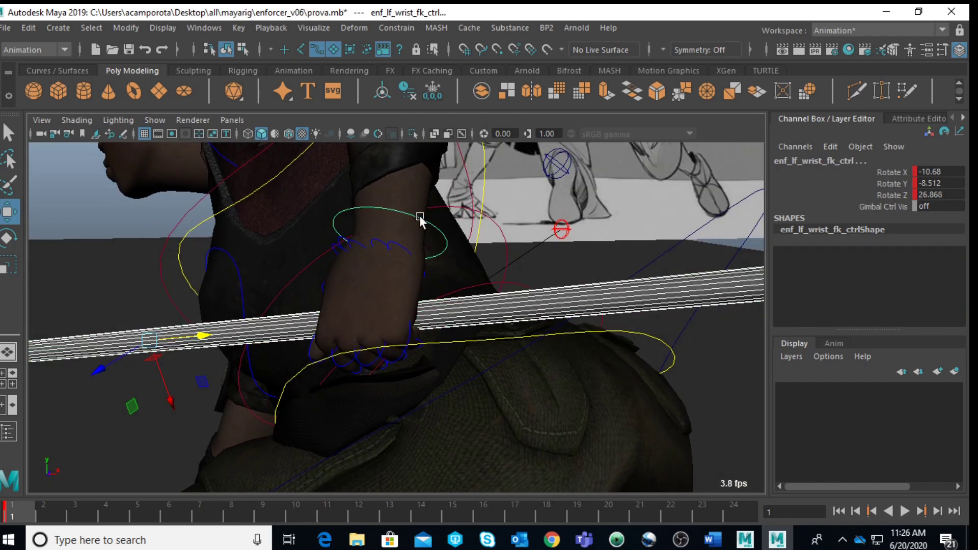
# - Parent the staff to the left wrist control and rotate the wrist to about X -6.5, Y -6.4, Z 27.4 to match the sketch
pyautogui.press('p')
pyautogui.click(420, 217)
pyautogui.press('space')
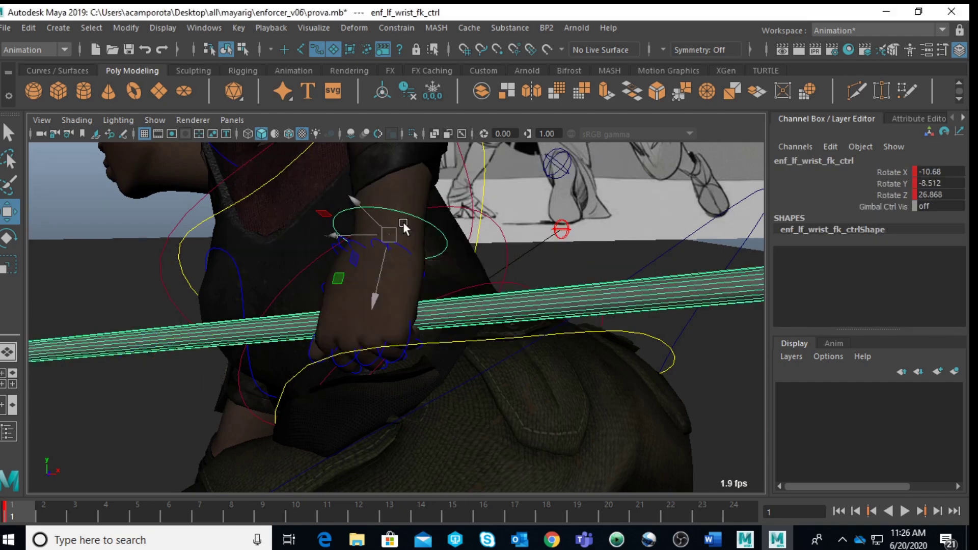
pyautogui.press('space')
pyautogui.press('r')
pyautogui.press('e')
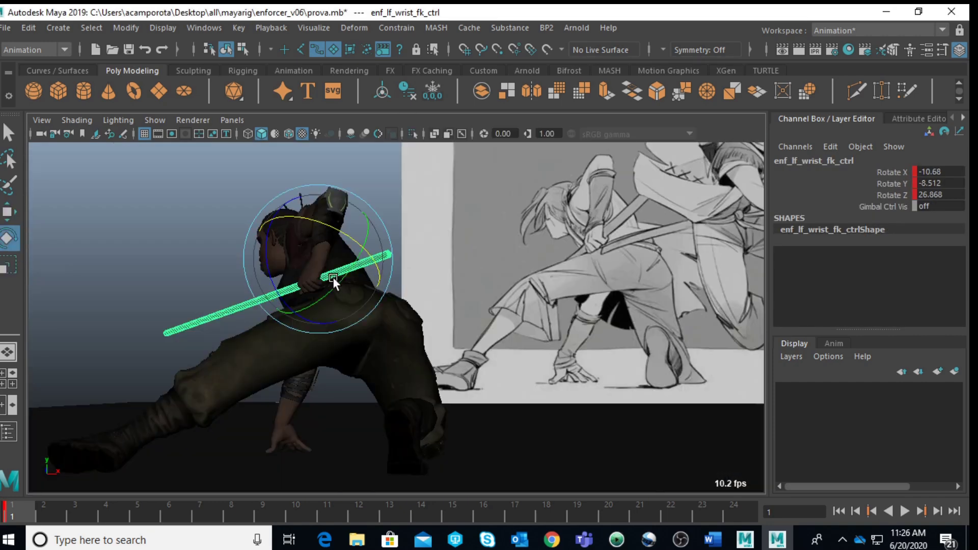
pyautogui.moveTo(340, 243); pyautogui.dragTo(331, 219)
# - Rotate the left pinky base control to about -67.6 in Z and shift it about -0.28 in X and -0.36 in Y
pyautogui.press('space')
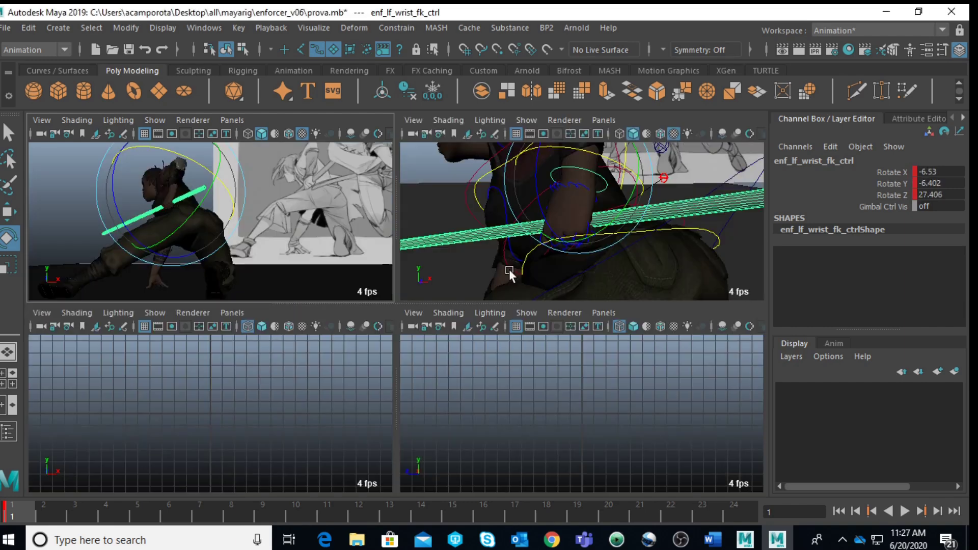
pyautogui.press('space')
pyautogui.keyDown('alt'); pyautogui.moveTo(508, 268); pyautogui.dragTo(389, 255); pyautogui.keyUp('alt')
pyautogui.keyDown('alt'); pyautogui.moveTo(352, 219); pyautogui.dragTo(317, 347); pyautogui.keyUp('alt')
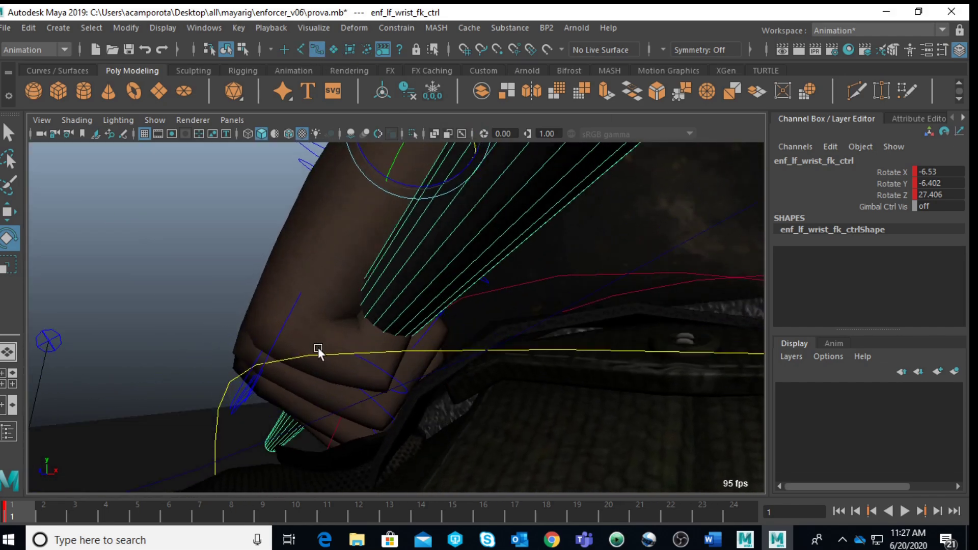
pyautogui.click(287, 319)
pyautogui.moveTo(289, 390); pyautogui.dragTo(261, 357)
pyautogui.click(382, 387)
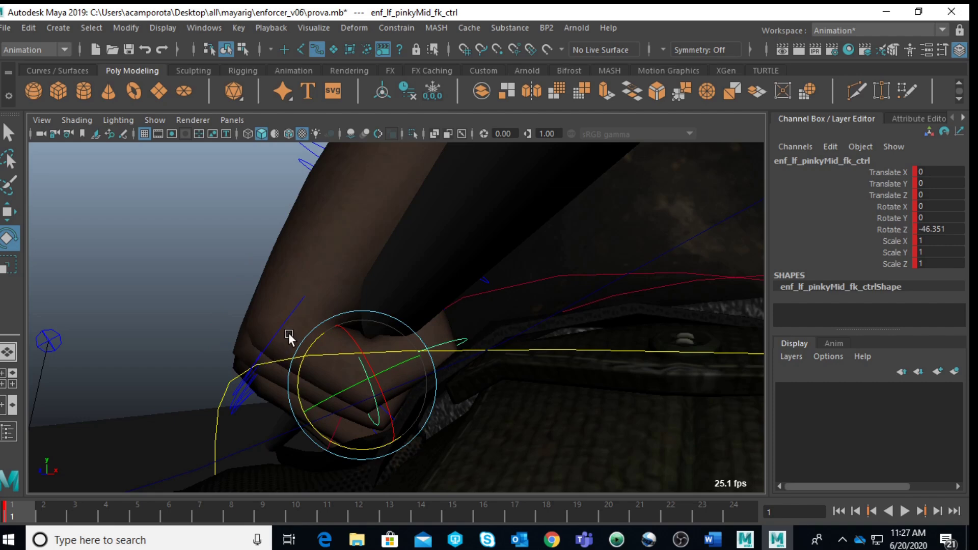
pyautogui.press('w')
pyautogui.click(297, 315)
pyautogui.moveTo(306, 399)
pyautogui.mouseDown()
pyautogui.moveTo(322, 398)
pyautogui.moveTo(317, 388)
pyautogui.mouseUp()
# - Curl the left pinky tip control around the staff, to about -61.8 in Z
pyautogui.keyDown('alt'); pyautogui.moveTo(321, 371); pyautogui.dragTo(378, 343); pyautogui.keyUp('alt')
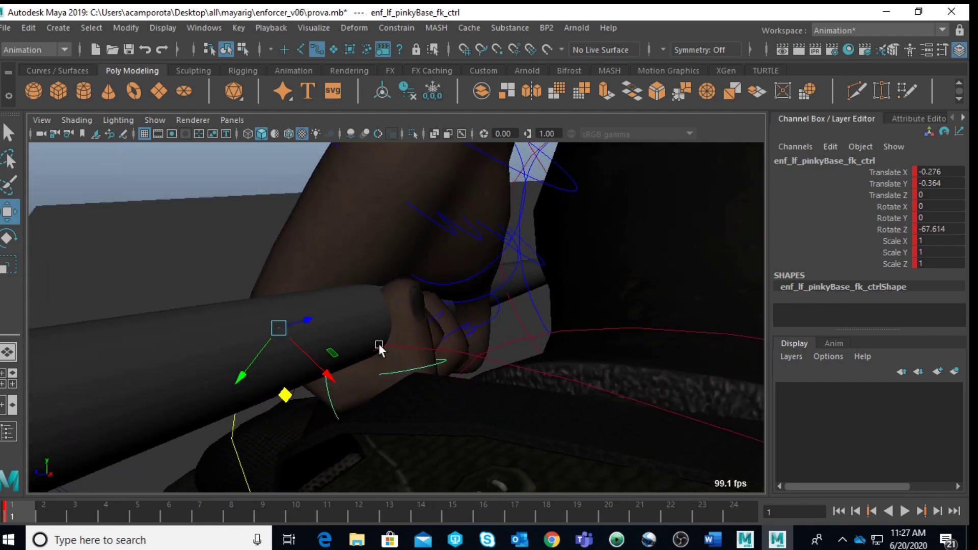
pyautogui.click(426, 369)
pyautogui.press('e')
pyautogui.moveTo(462, 331); pyautogui.dragTo(402, 309)
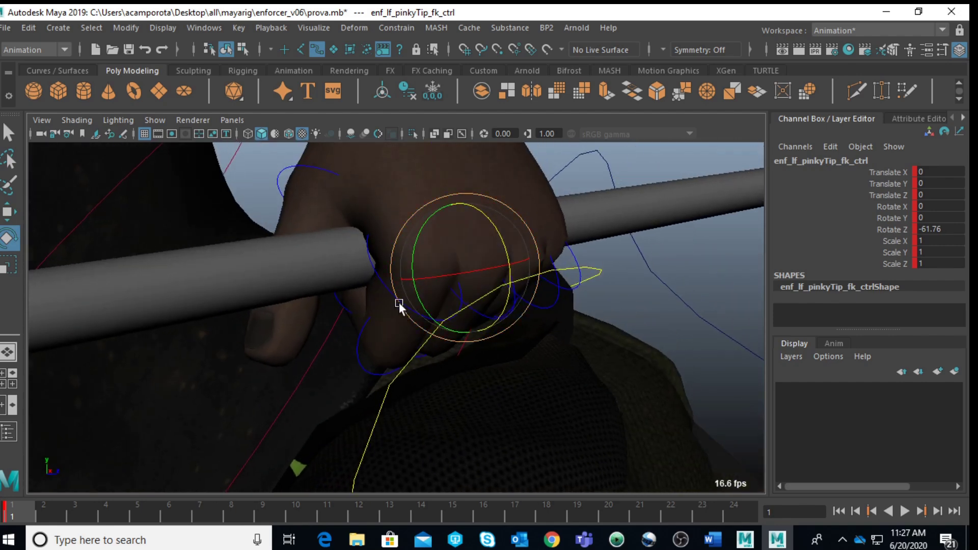
# - Close the left hand's grip by rotating the finger beside the thumb and the middle finger base, the latter to about -60.5 in Z
pyautogui.click(377, 279)
pyautogui.moveTo(384, 277); pyautogui.dragTo(447, 240)
pyautogui.click(643, 303)
pyautogui.click(477, 314)
pyautogui.moveTo(476, 313); pyautogui.dragTo(433, 326)
# - Check the crouching pose against the sketch and raise the left shoulder by moving the left clavicle control about 2.5 units in X
pyautogui.press('space')
pyautogui.press('space')
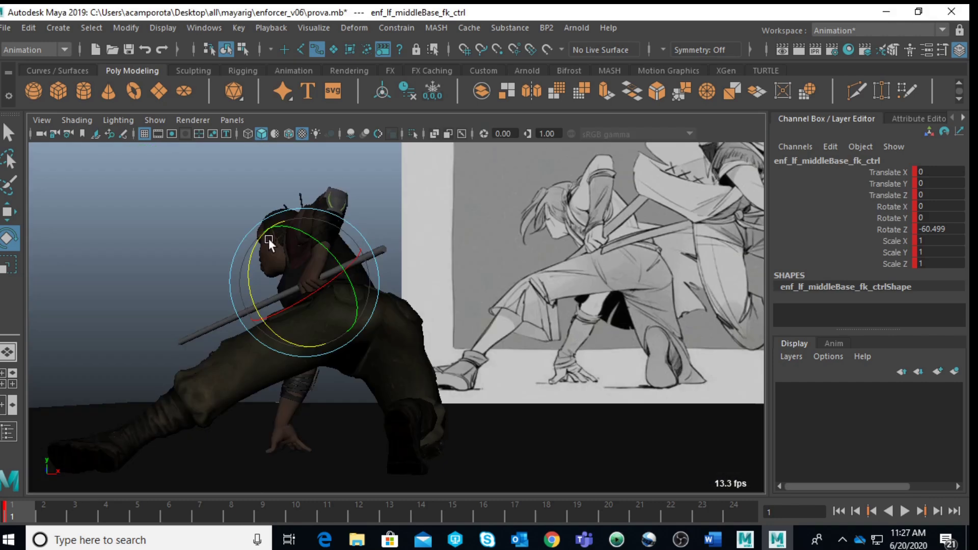
pyautogui.click(325, 282)
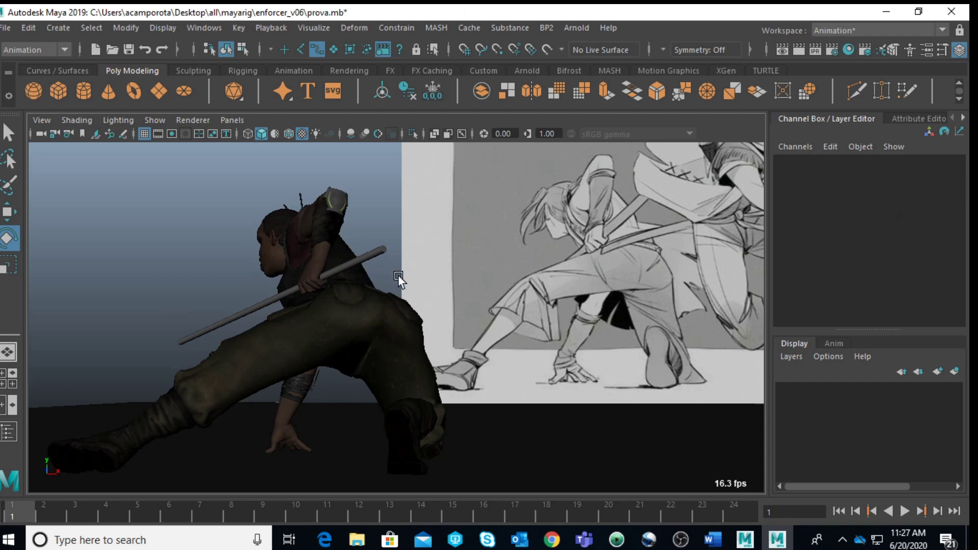
pyautogui.press('space')
pyautogui.press('space')
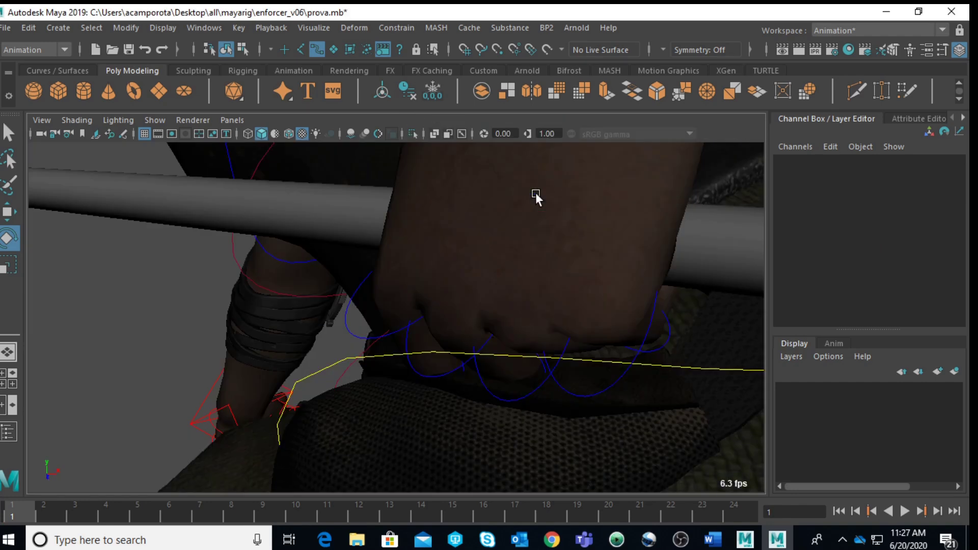
pyautogui.press('f')
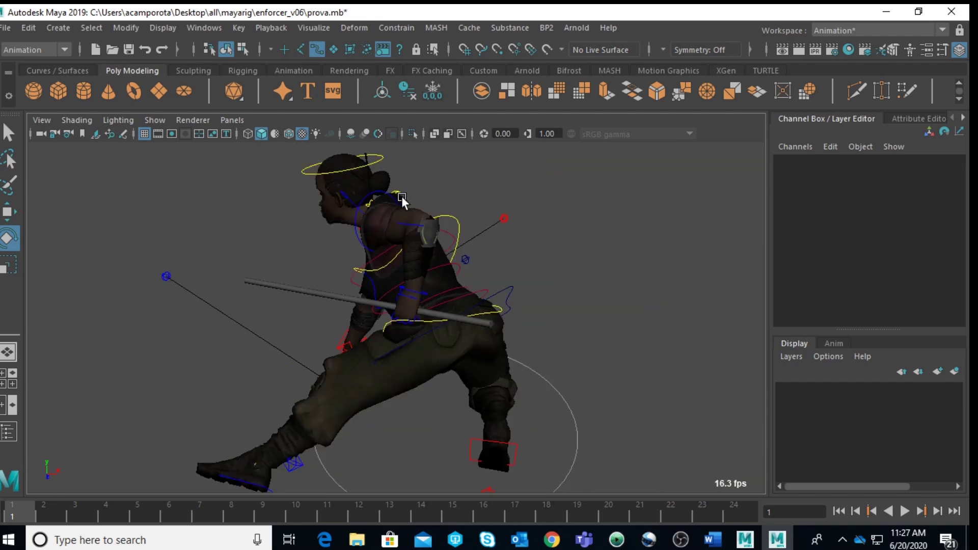
pyautogui.click(337, 199)
pyautogui.press('space')
pyautogui.press('space')
pyautogui.press('w')
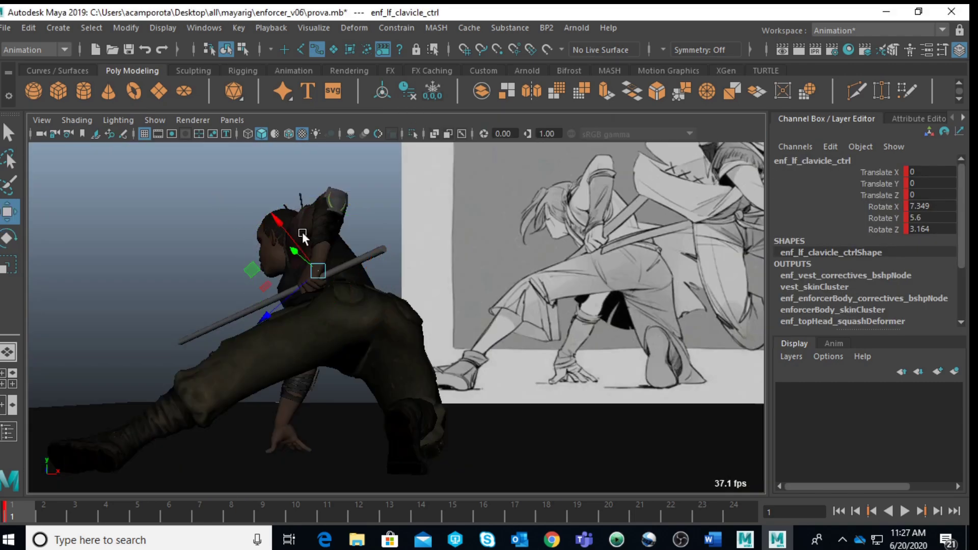
pyautogui.moveTo(284, 225); pyautogui.dragTo(280, 222)
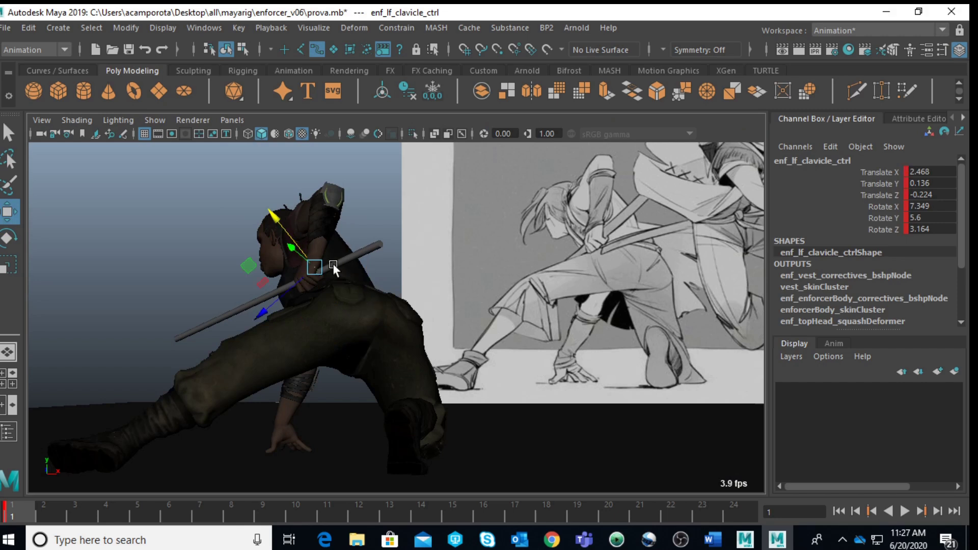
pyautogui.moveTo(289, 235); pyautogui.dragTo(290, 236)
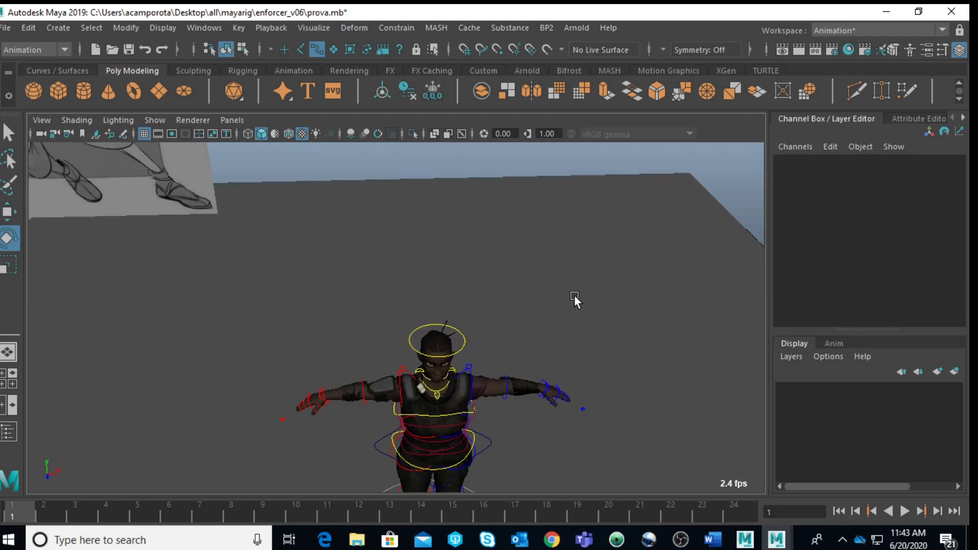
# - Rotate the T-posed character's COG control to about X 47, Y 28.4, Z 24.2 so the whole body leans and turns
pyautogui.keyDown('alt'); pyautogui.moveTo(574, 301); pyautogui.dragTo(513, 323, button='right'); pyautogui.keyUp('alt')
pyautogui.scroll(3, 491, 281)
pyautogui.scroll(4, 492, 283)
pyautogui.keyDown('alt'); pyautogui.moveTo(459, 290); pyautogui.dragTo(518, 301, button='middle'); pyautogui.keyUp('alt')
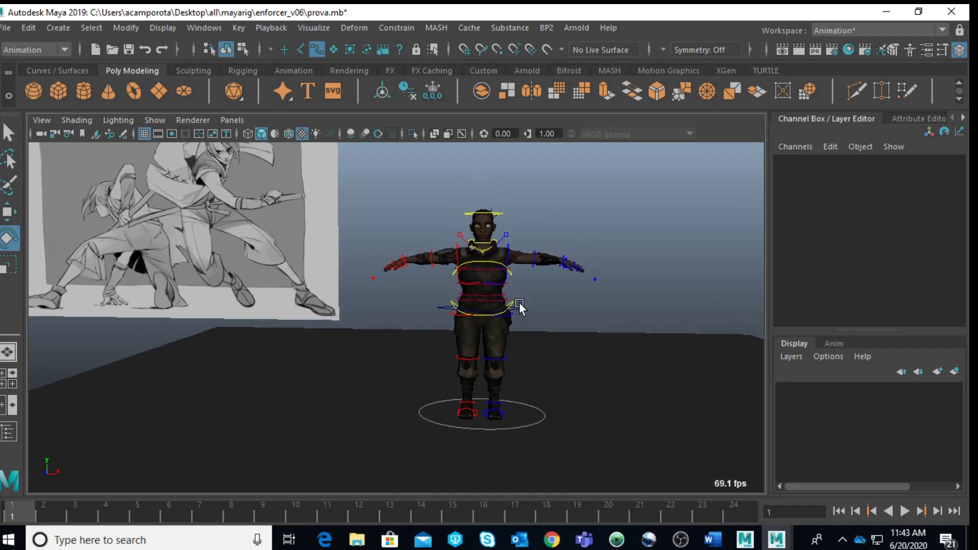
pyautogui.scroll(3, 519, 301)
pyautogui.scroll(-5, 592, 317)
pyautogui.scroll(2, 593, 318)
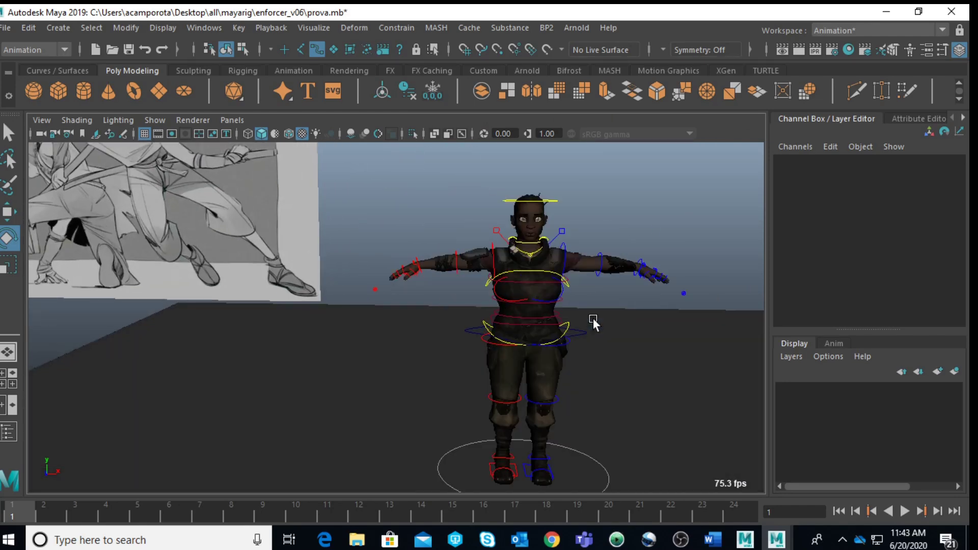
pyautogui.scroll(-3, 592, 318)
pyautogui.scroll(2, 588, 318)
pyautogui.click(533, 300)
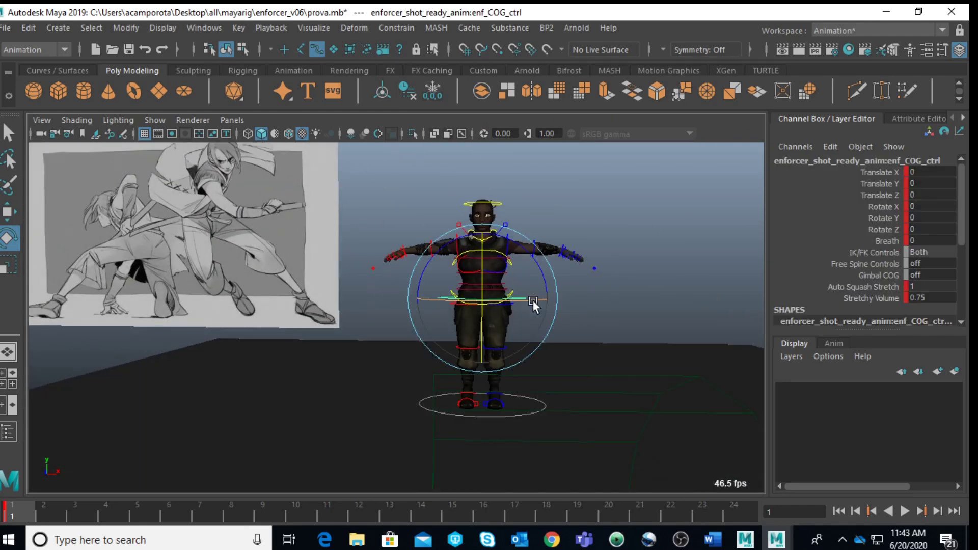
pyautogui.press('w')
pyautogui.press('e')
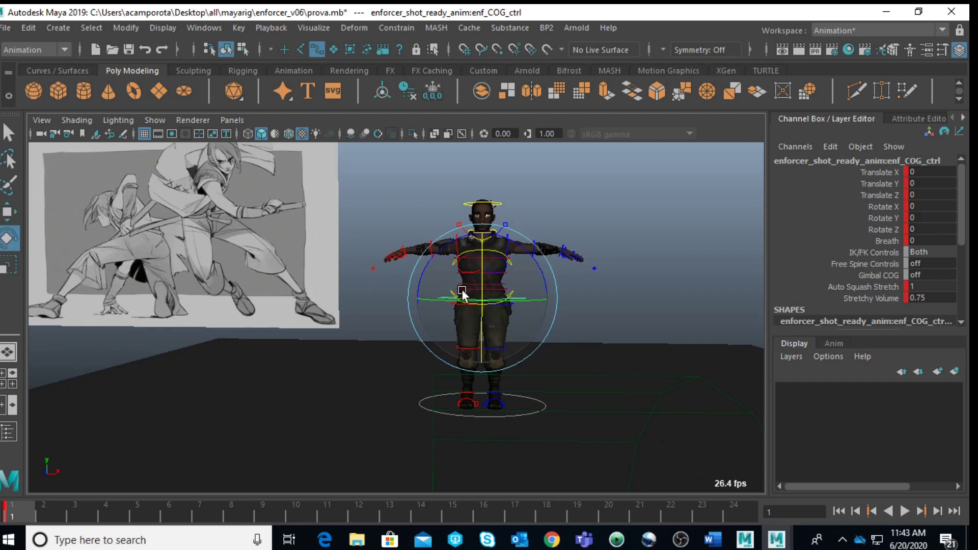
pyautogui.moveTo(447, 274); pyautogui.dragTo(221, 223)
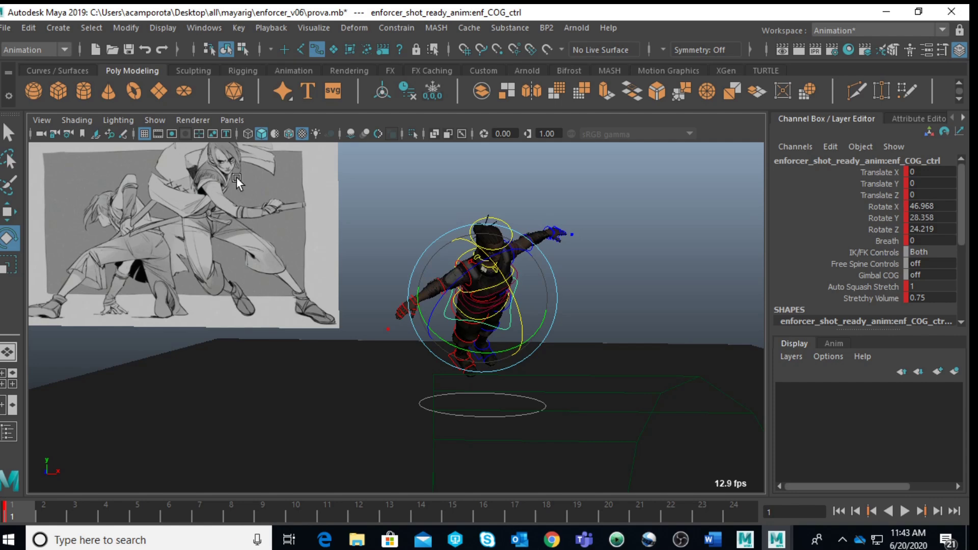
# - Refine the COG rotation against the reference sketch to about X 48.9, Y 31, Z 26.2
pyautogui.press('space')
pyautogui.press('space')
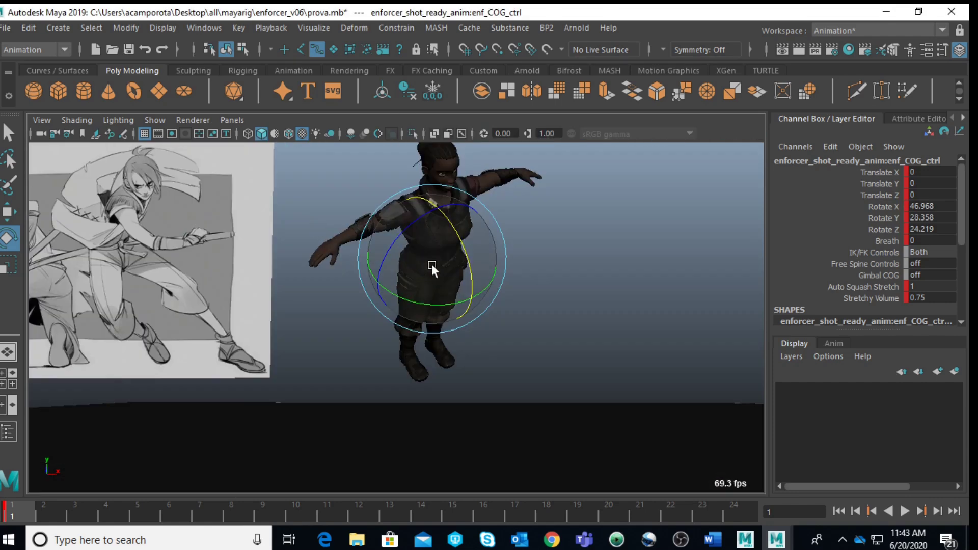
pyautogui.moveTo(432, 264); pyautogui.dragTo(444, 272)
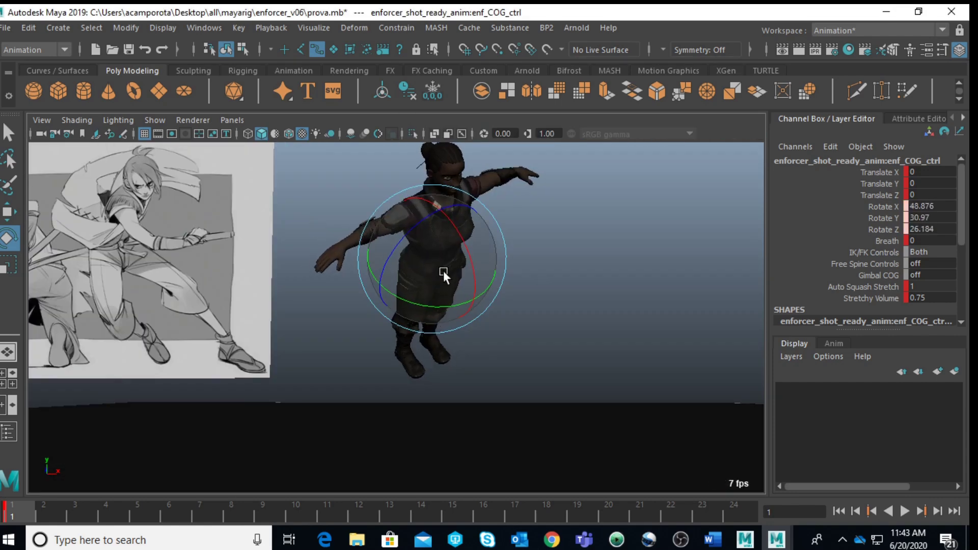
pyautogui.click(652, 277)
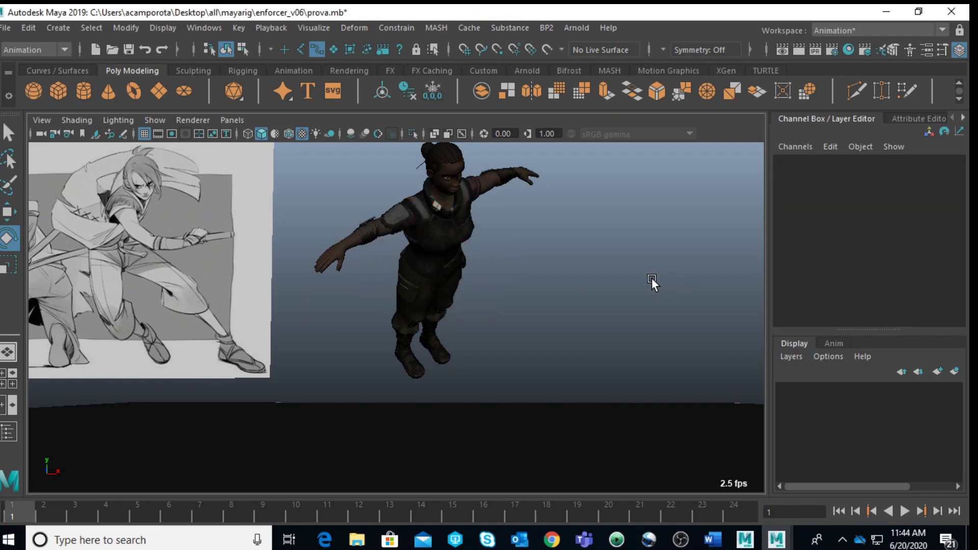
# - Rotate the spine IK hip control to about X -10.7, Y -11.8, Z 3.4 to match the sketched pelvis
pyautogui.press('space')
pyautogui.scroll(5, 646, 241)
pyautogui.press('space')
pyautogui.scroll(-3, 646, 241)
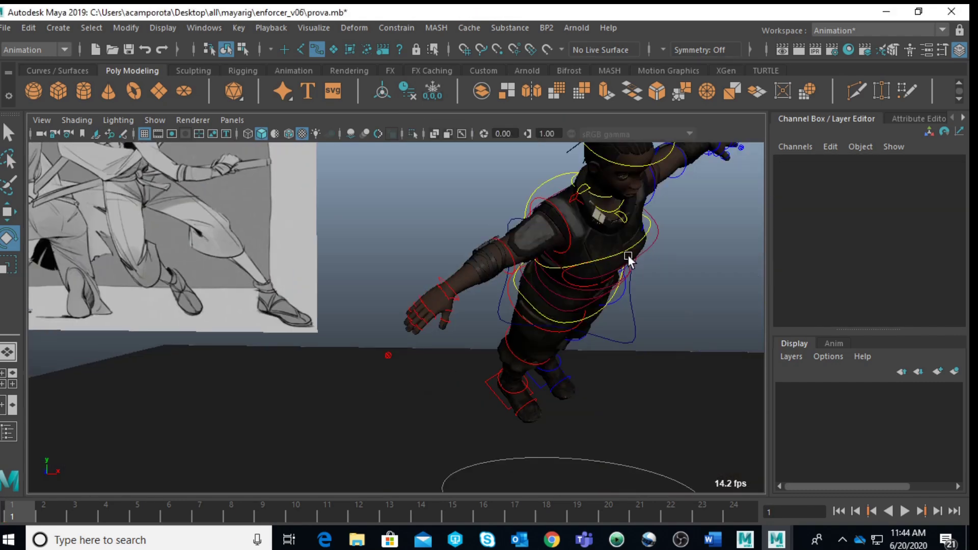
pyautogui.click(589, 313)
pyautogui.press('space')
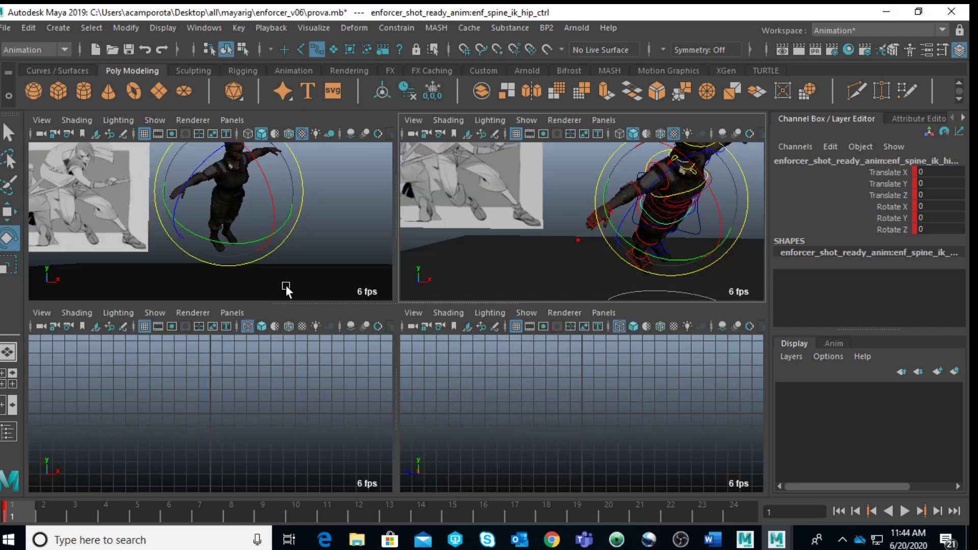
pyautogui.press('space')
pyautogui.moveTo(460, 237); pyautogui.dragTo(380, 246)
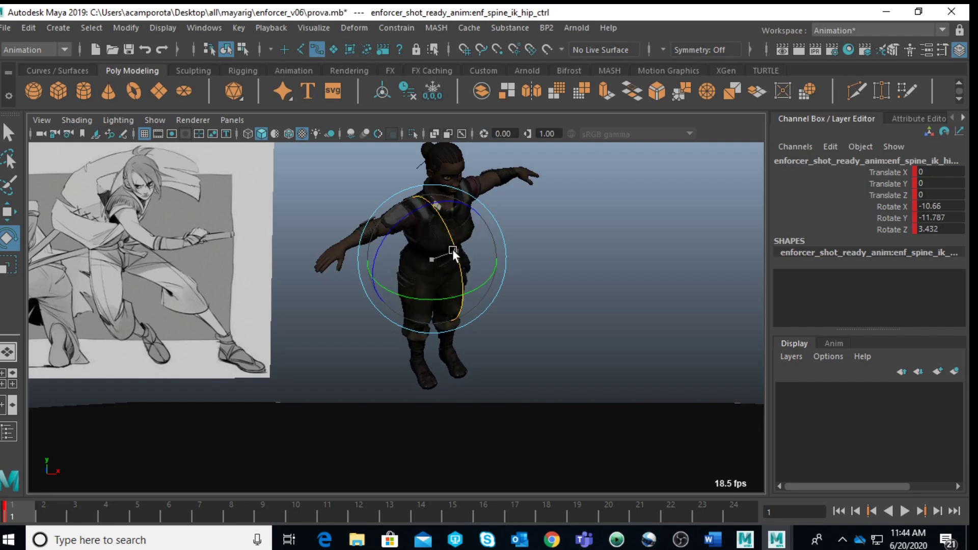
pyautogui.click(557, 280)
# - Swing the right upper leg FK control forward to about -65.7 in Y
pyautogui.press('space')
pyautogui.press('space')
pyautogui.scroll(5, 560, 295)
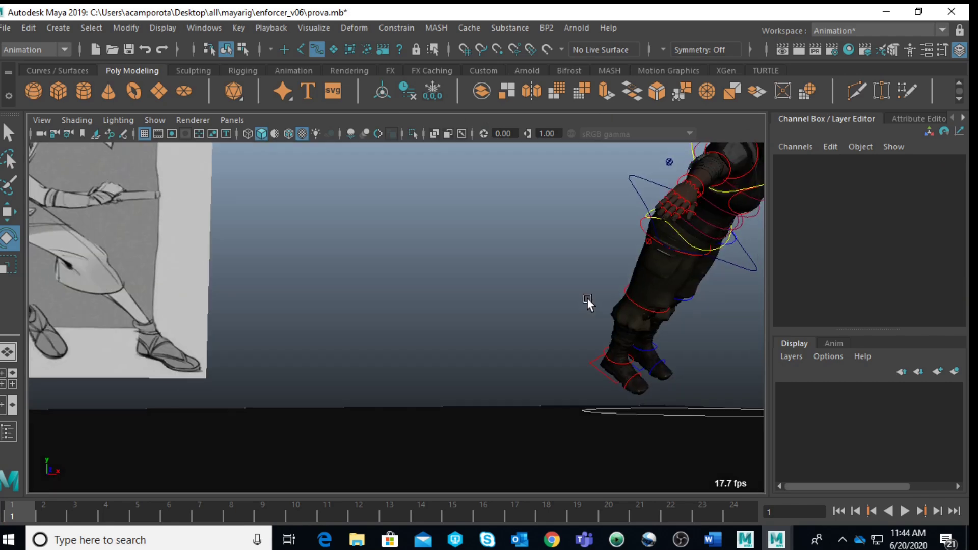
pyautogui.keyDown('alt'); pyautogui.moveTo(619, 270); pyautogui.dragTo(598, 286); pyautogui.keyUp('alt')
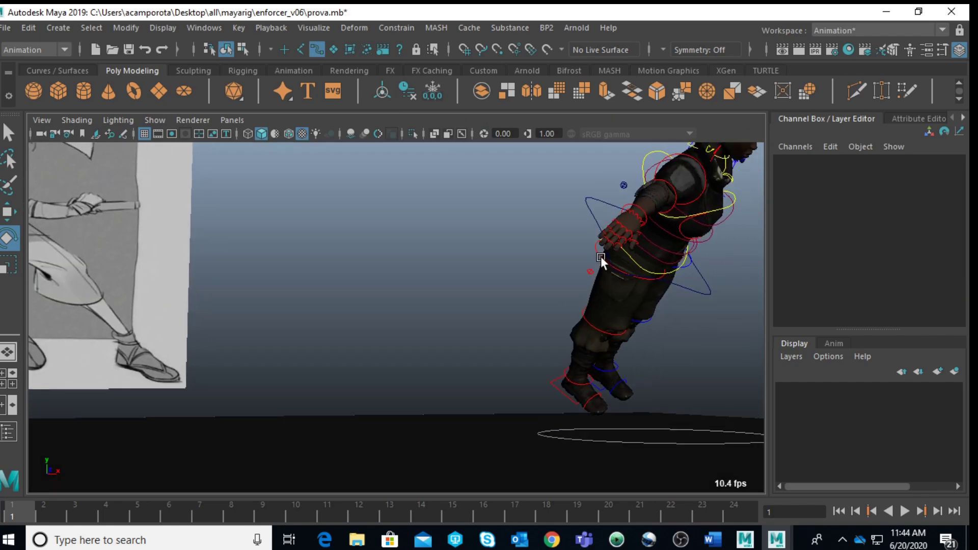
pyautogui.click(600, 256)
pyautogui.moveTo(682, 239); pyautogui.dragTo(609, 197)
pyautogui.click(605, 297)
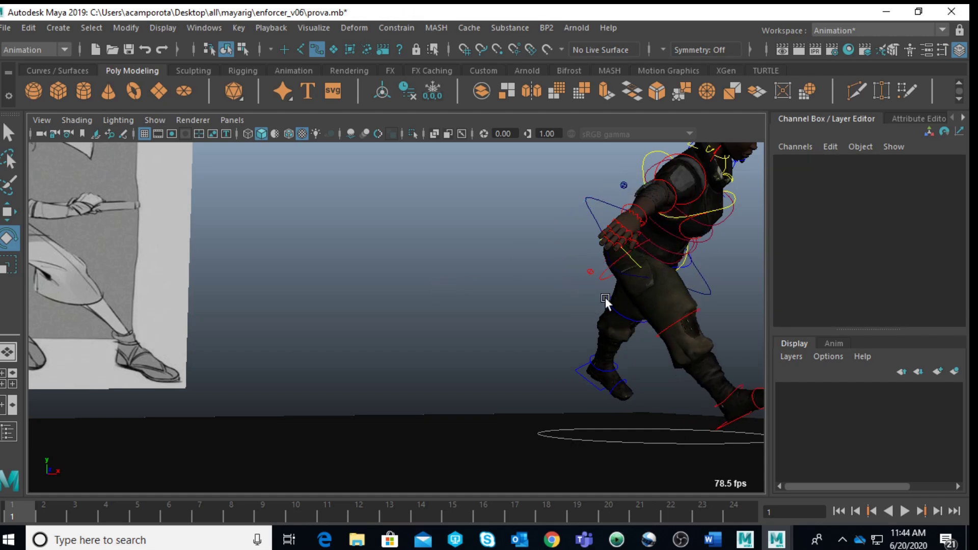
# - Bend the right knee FK control to about 111.9 in Y, folding the shin back
pyautogui.click(679, 313)
pyautogui.moveTo(695, 304); pyautogui.dragTo(745, 383)
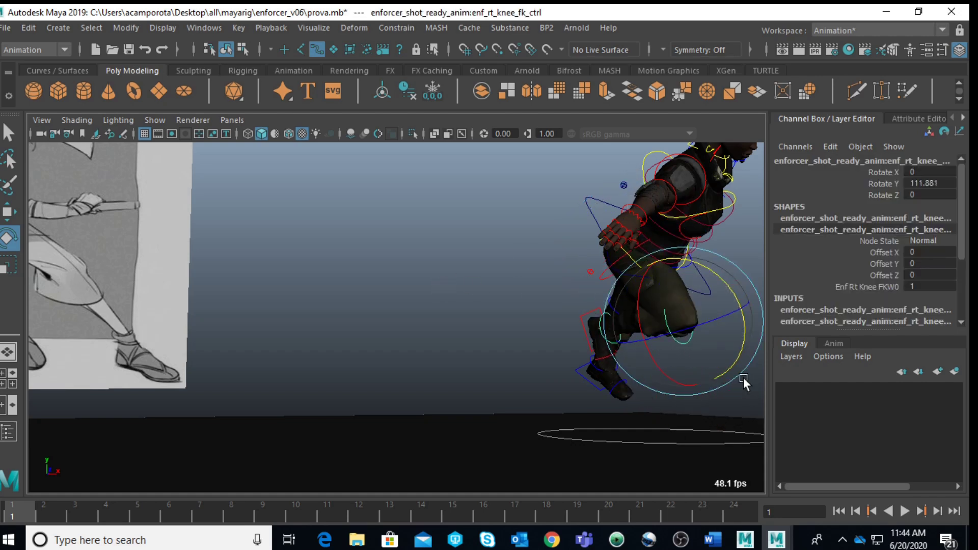
pyautogui.click(560, 264)
# - Turn the right upper leg outward to about X -41.3, Y -62.5, Z -6.7, judging it against the reference sketch
pyautogui.click(601, 269)
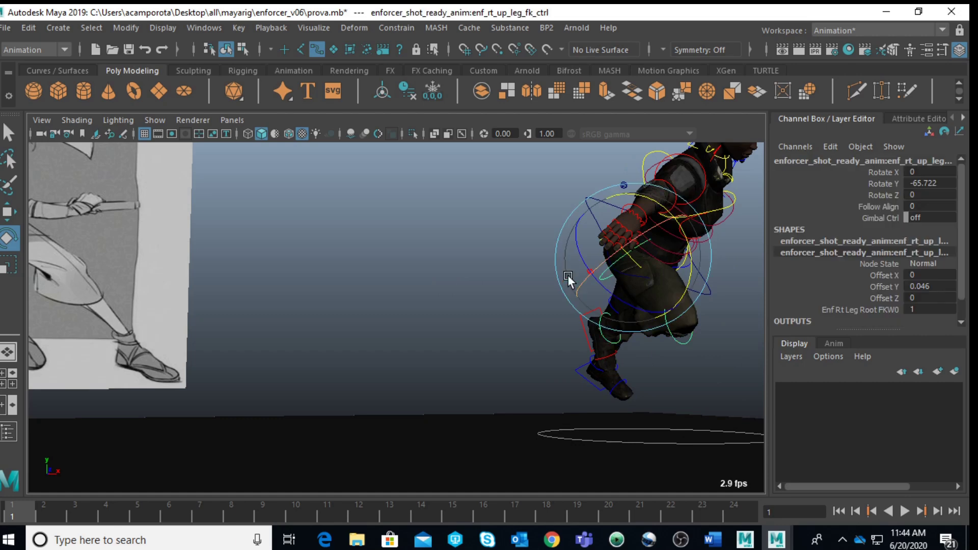
pyautogui.press('space')
pyautogui.press('space')
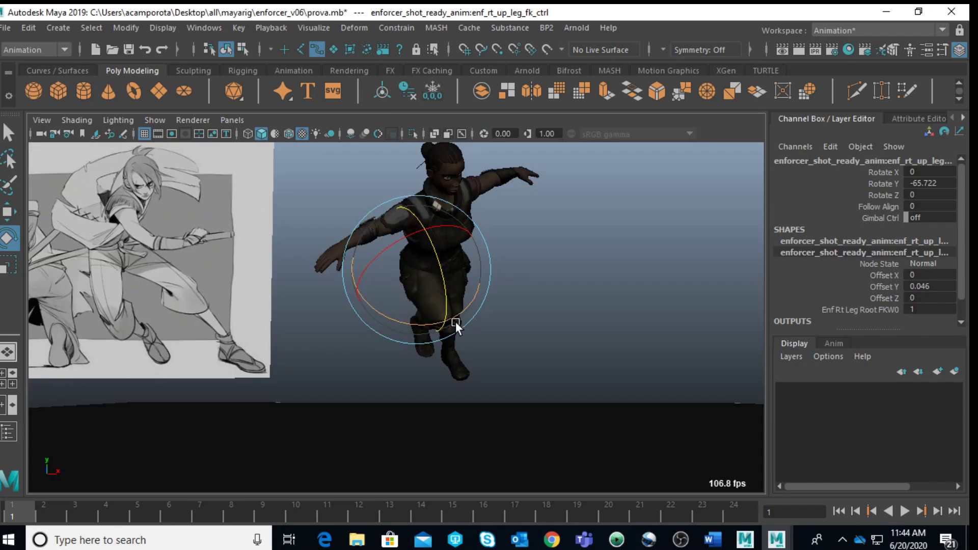
pyautogui.moveTo(471, 286); pyautogui.dragTo(438, 303)
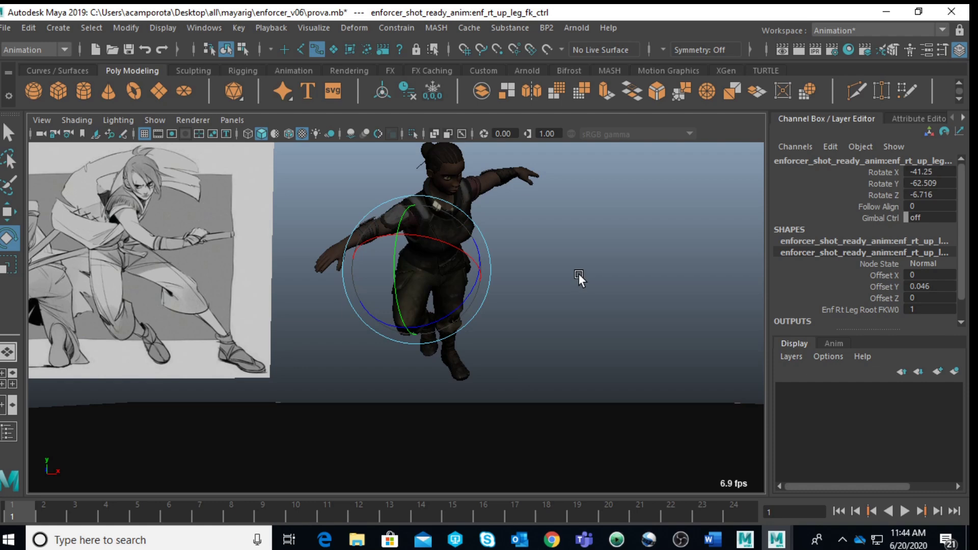
# - Display NURBS curves in the camera view with the reference sketch so the rig controls can be selected there
pyautogui.click(155, 120)
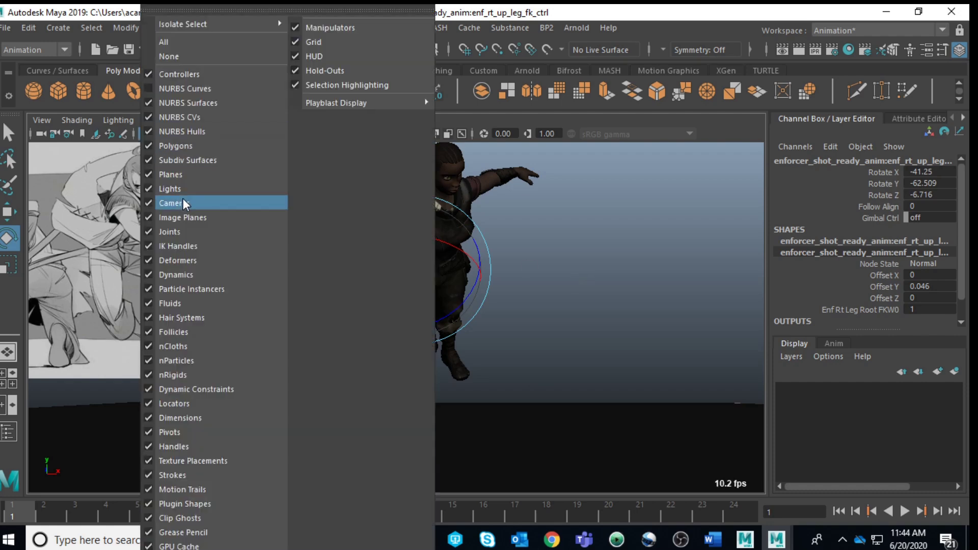
pyautogui.click(164, 89)
pyautogui.click(634, 331)
# - Adjust the right knee control's rotation so the shin angle follows the sketch
pyautogui.click(397, 340)
pyautogui.moveTo(389, 343); pyautogui.dragTo(375, 320)
pyautogui.click(578, 277)
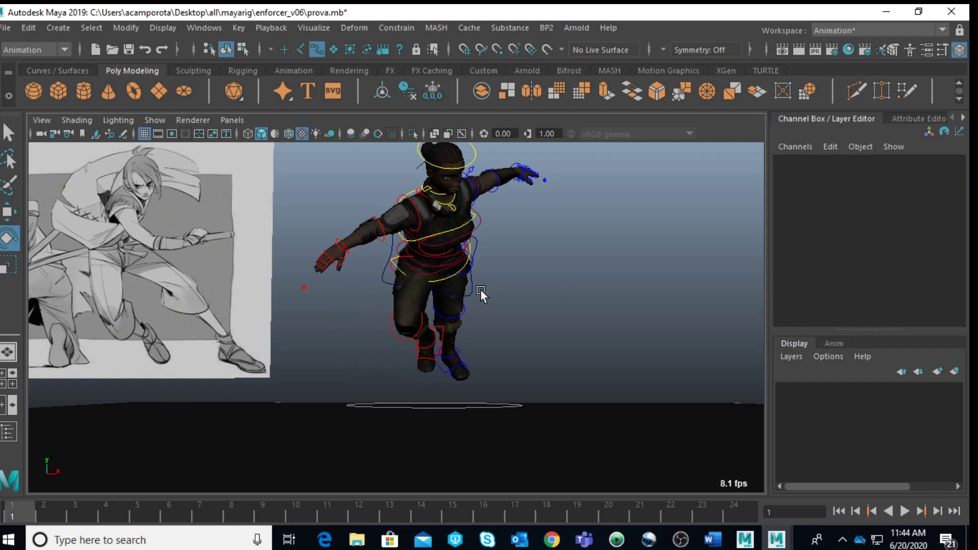
# - Swing the left upper leg control out to the side to widen the stance like the sketch
pyautogui.click(462, 272)
pyautogui.moveTo(415, 240); pyautogui.dragTo(441, 231)
pyautogui.click(586, 304)
# - Rotate the lunging character's left knee control to change the shin angle toward the sketch
pyautogui.click(490, 307)
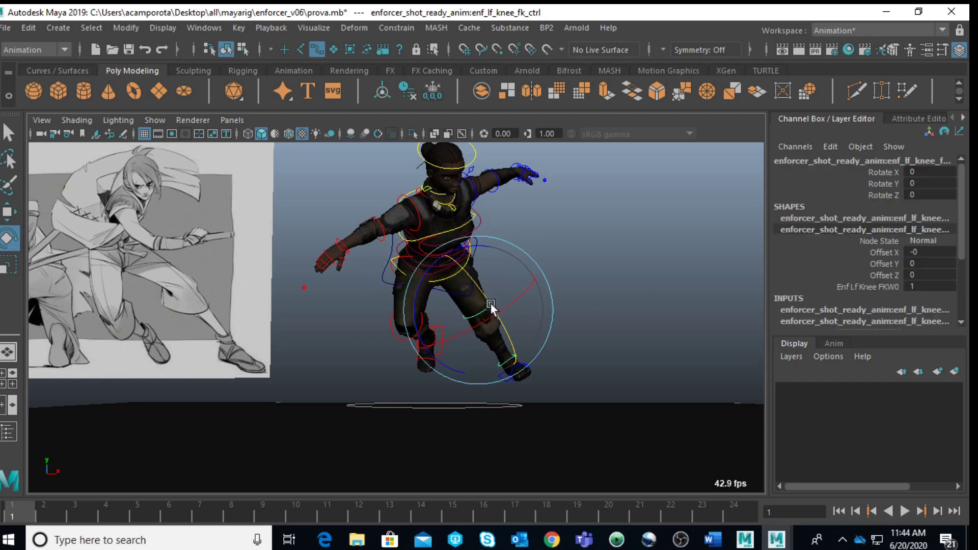
pyautogui.moveTo(491, 308); pyautogui.dragTo(506, 326)
pyautogui.click(479, 300)
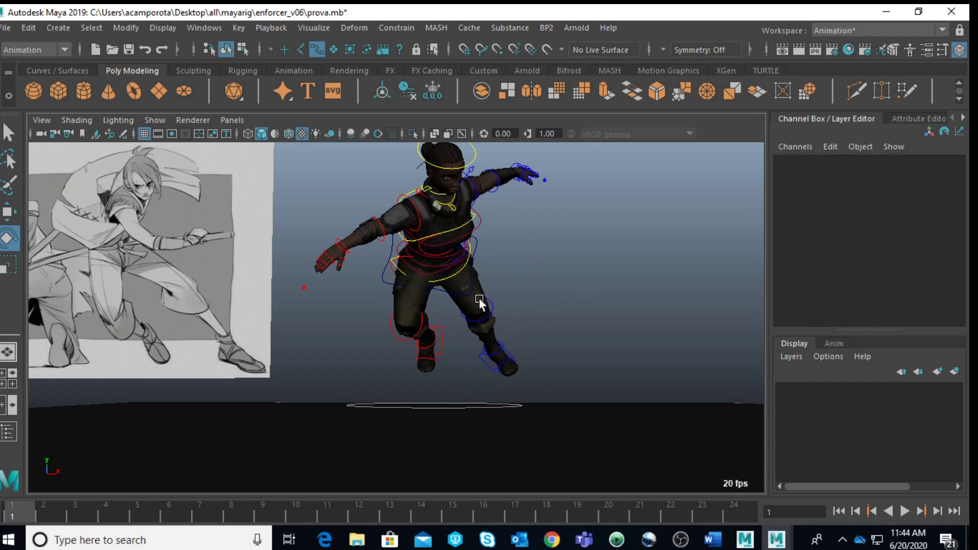
# - Swing the left upper leg control further outward so the extended leg reaches sideways like the sketch
pyautogui.click(462, 272)
pyautogui.press('space')
pyautogui.press('space')
pyautogui.press('f')
pyautogui.scroll(-5, 585, 283)
pyautogui.keyDown('alt'); pyautogui.moveTo(586, 283); pyautogui.dragTo(549, 219); pyautogui.keyUp('alt')
pyautogui.click(497, 298)
pyautogui.click(459, 313)
pyautogui.press('space')
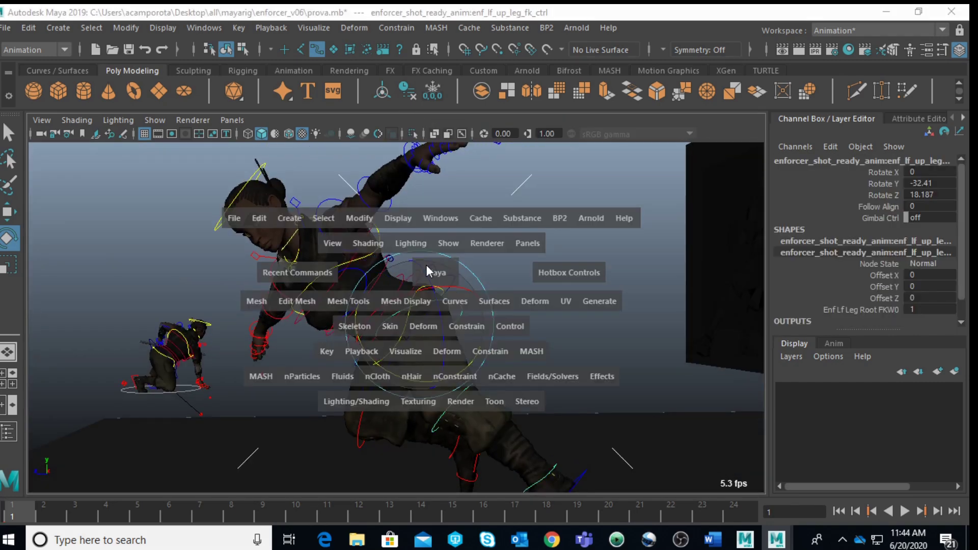
pyautogui.press('space')
pyautogui.moveTo(453, 298); pyautogui.dragTo(485, 273)
pyautogui.click(616, 319)
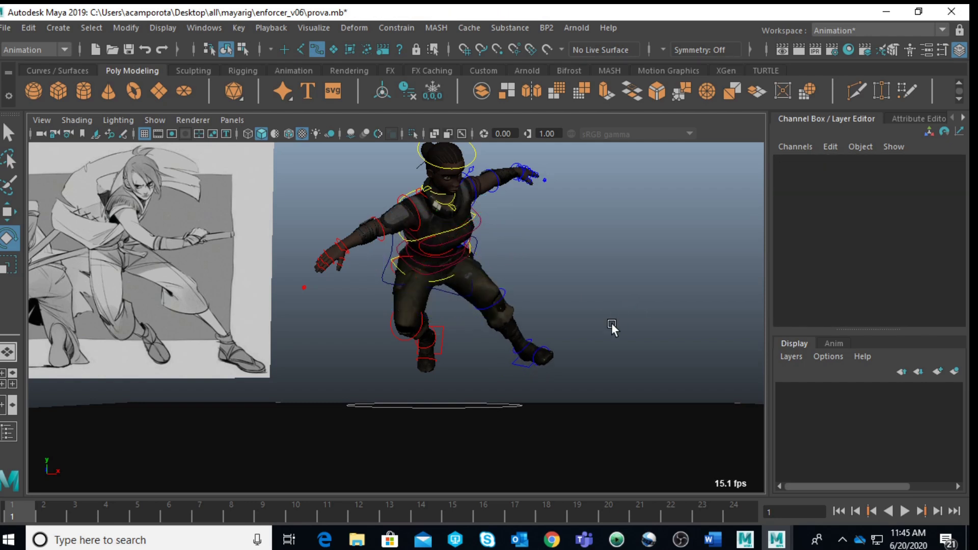
# - Rotate the left ankle control so the extended foot tilts down in line with the shin
pyautogui.click(519, 350)
pyautogui.moveTo(555, 349); pyautogui.dragTo(567, 358)
pyautogui.click(619, 307)
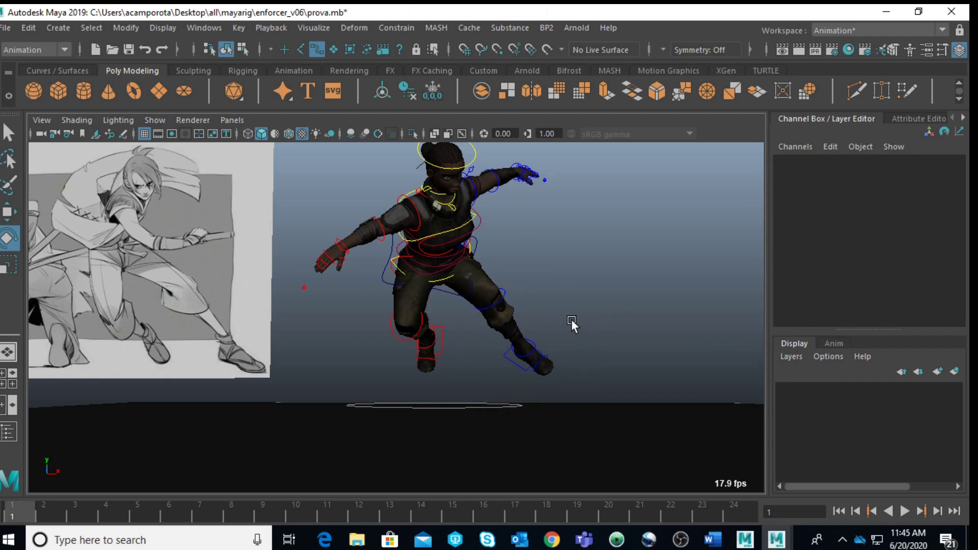
pyautogui.click(503, 304)
pyautogui.click(551, 252)
# - Rotate the right upper leg control toward the left leg and adjust the right knee's bend
pyautogui.click(393, 279)
pyautogui.moveTo(458, 330); pyautogui.dragTo(438, 252)
pyautogui.click(554, 284)
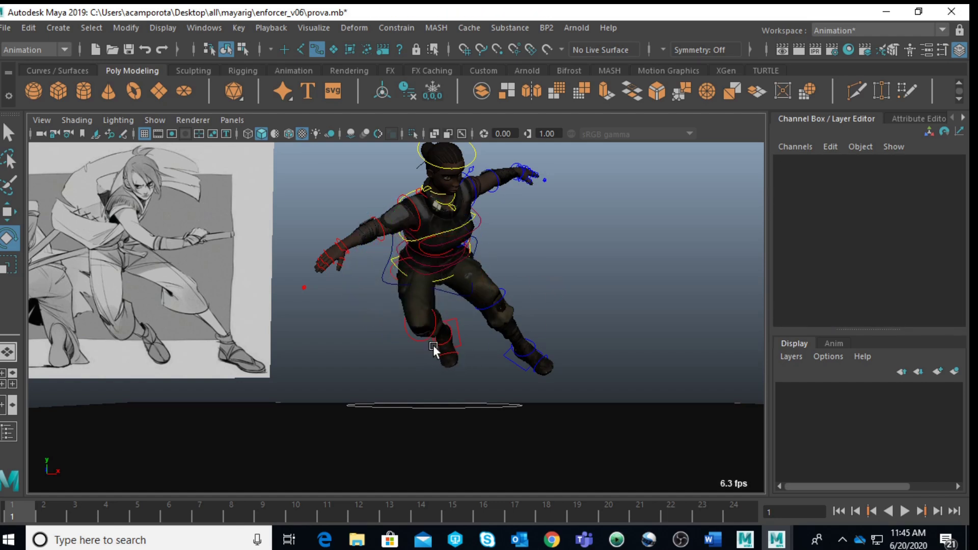
pyautogui.click(425, 338)
pyautogui.moveTo(468, 345); pyautogui.dragTo(438, 309)
pyautogui.click(605, 309)
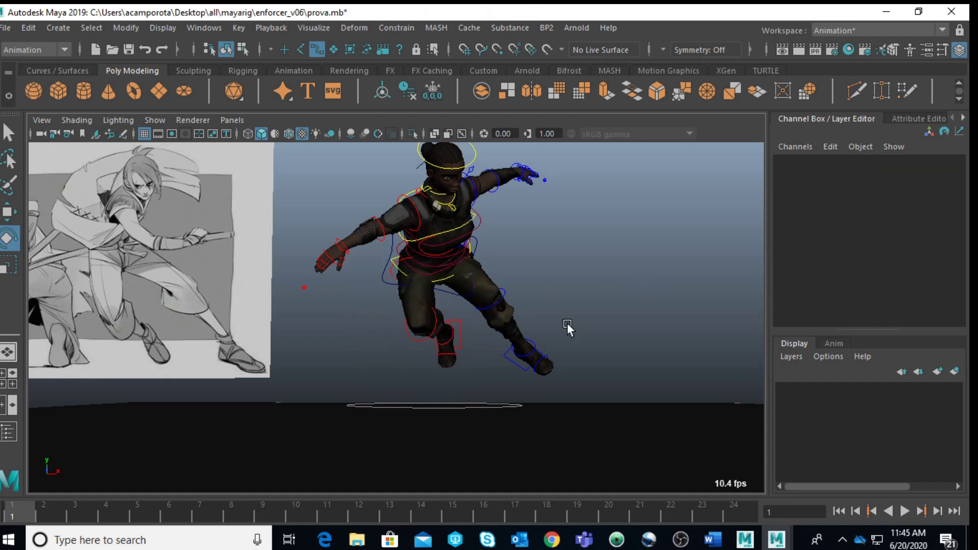
# - Angle the right lower leg and foot outward to follow the bent rear leg in the sketch
pyautogui.click(460, 326)
pyautogui.moveTo(491, 360)
pyautogui.mouseDown()
pyautogui.moveTo(499, 350)
pyautogui.moveTo(418, 381)
pyautogui.moveTo(509, 343)
pyautogui.moveTo(471, 344)
pyautogui.moveTo(484, 350)
pyautogui.mouseUp()
pyautogui.click(597, 305)
pyautogui.click(471, 393)
pyautogui.moveTo(472, 393); pyautogui.dragTo(484, 322)
pyautogui.click(549, 381)
# - Rotate the left ankle control to about X 28.6, Y 13.2, Z -14.8
pyautogui.click(524, 354)
pyautogui.moveTo(558, 358); pyautogui.dragTo(570, 350)
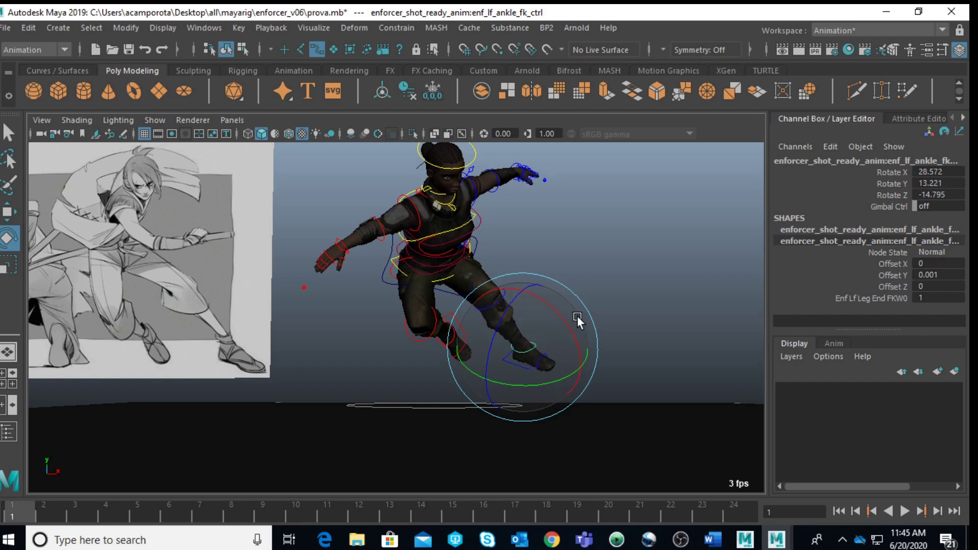
pyautogui.click(655, 288)
# - Bend the upper torso forward by rotating the shoulder spine control
pyautogui.click(452, 229)
pyautogui.moveTo(471, 200); pyautogui.dragTo(484, 224)
pyautogui.click(578, 223)
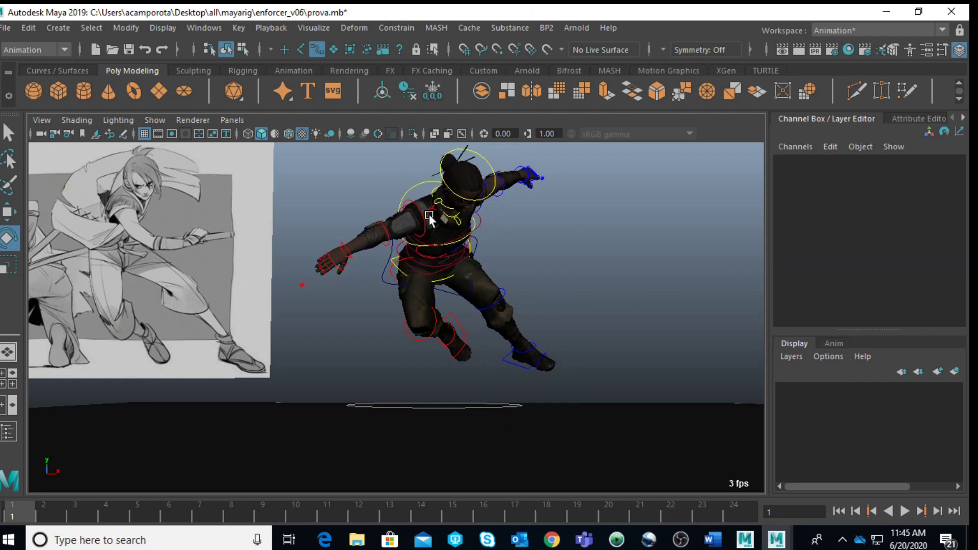
# - Rotate the right clavicle control to about X -4.3, Y -25.7, Z 8.8, lowering the shoulder and arm
pyautogui.click(428, 209)
pyautogui.moveTo(450, 264); pyautogui.dragTo(471, 287)
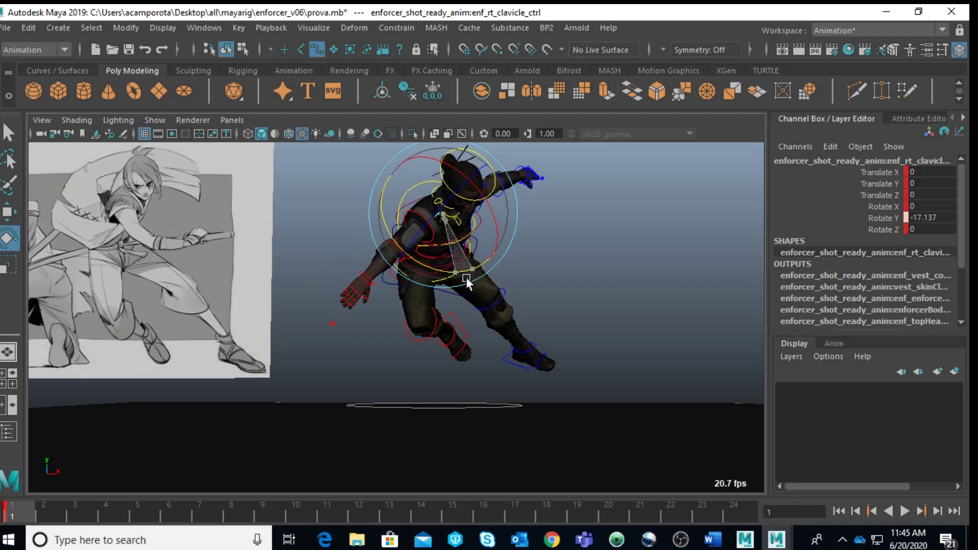
pyautogui.moveTo(456, 240); pyautogui.dragTo(433, 231)
pyautogui.moveTo(451, 264); pyautogui.dragTo(438, 312)
pyautogui.click(572, 247)
pyautogui.click(417, 257)
pyautogui.click(555, 264)
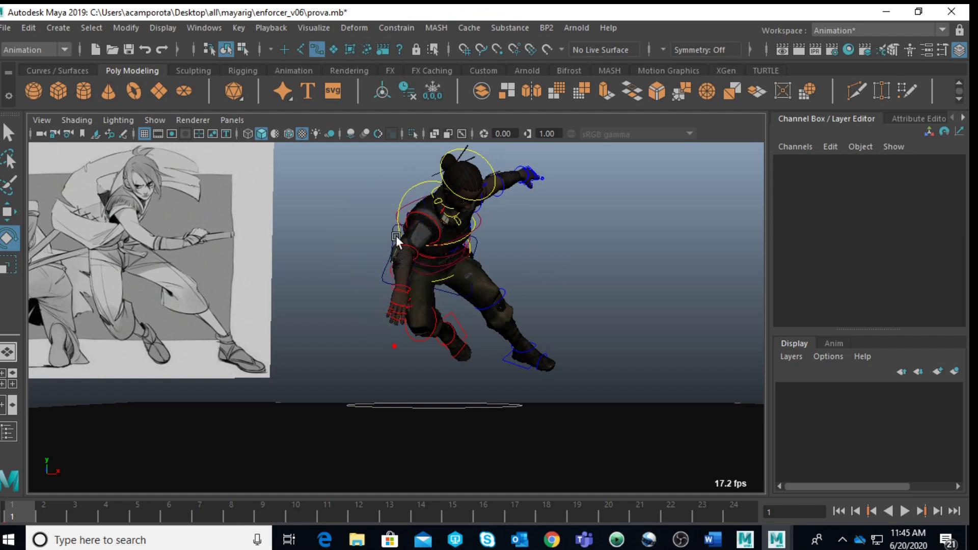
# - Swing the right upper arm control across the body to about Y -79.4
pyautogui.click(439, 244)
pyautogui.moveTo(447, 268); pyautogui.dragTo(505, 218)
pyautogui.click(586, 228)
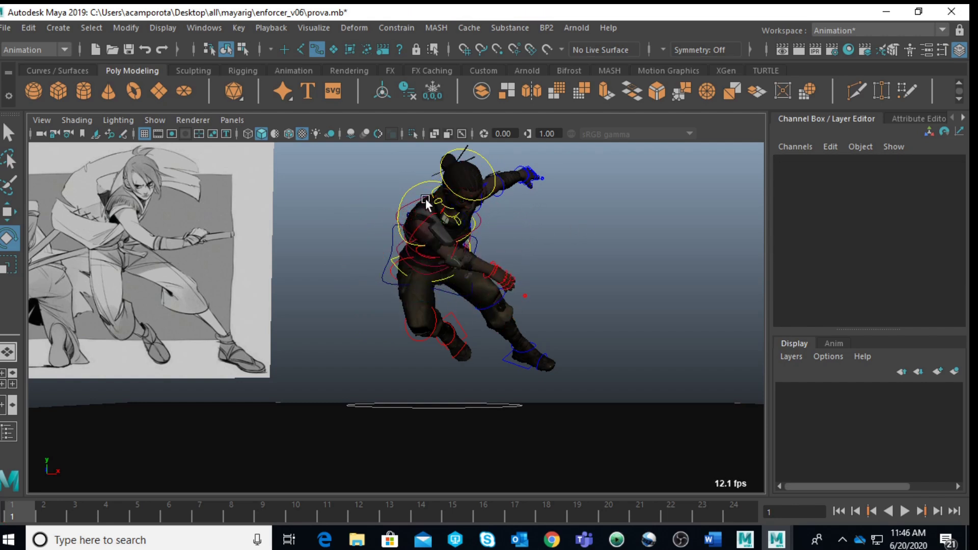
# - Twist the shoulder spine control to about X 21.4, Y 18.1, Z 7.4 to match the sketch's torso
pyautogui.click(417, 187)
pyautogui.moveTo(416, 188); pyautogui.dragTo(450, 215)
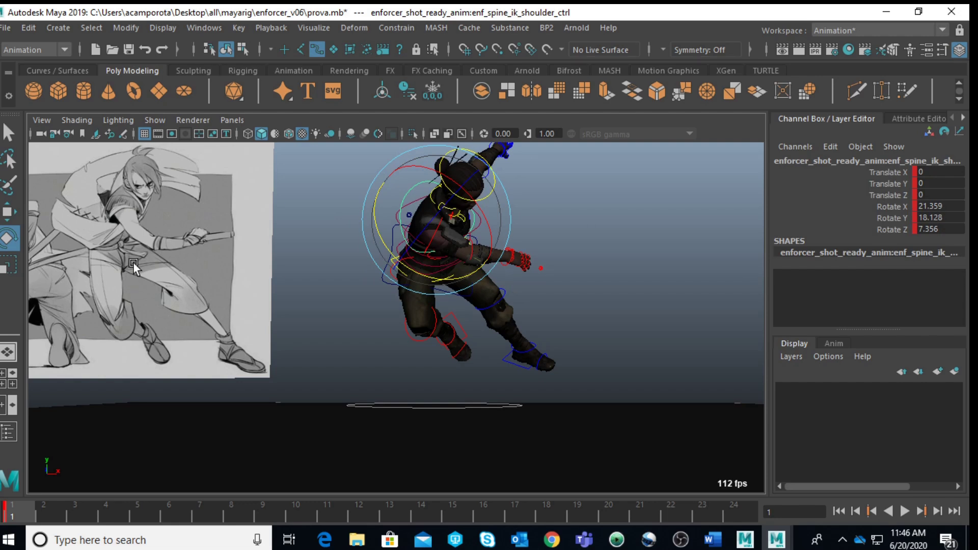
pyautogui.click(602, 190)
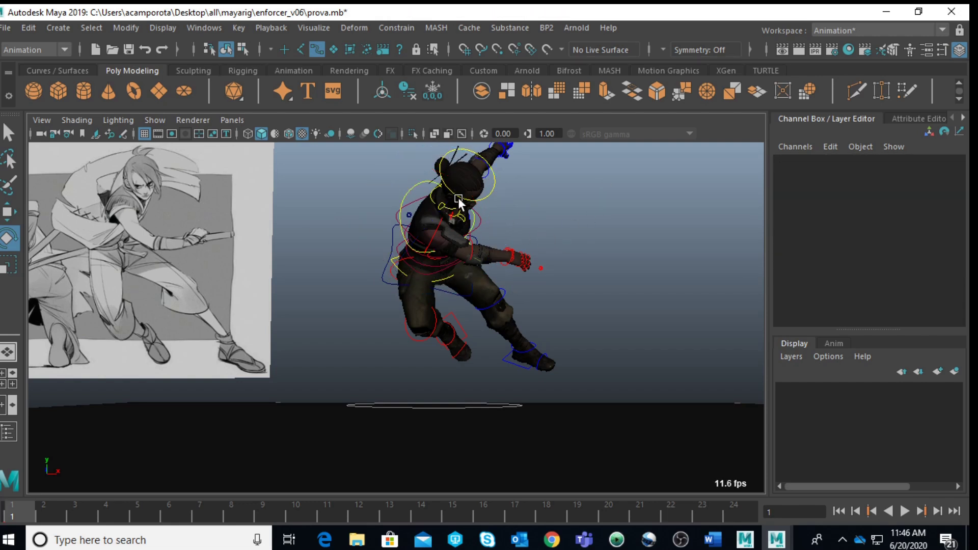
# - Move the shoulder spine control to about X 0.7, Y -0.8, Z 1.8 and refine its rotation
pyautogui.click(413, 196)
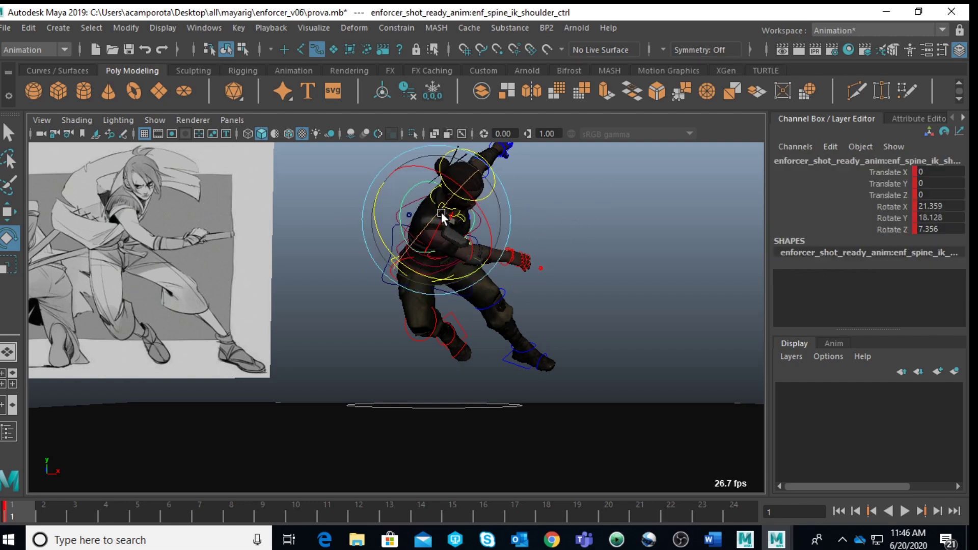
pyautogui.press('w')
pyautogui.moveTo(499, 271); pyautogui.dragTo(501, 272)
pyautogui.press('e')
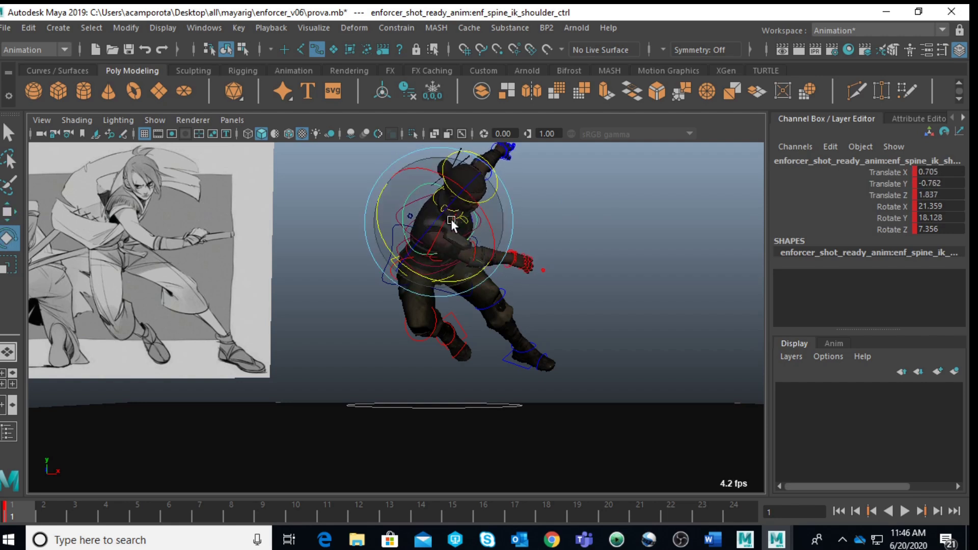
pyautogui.moveTo(451, 224); pyautogui.dragTo(456, 279)
pyautogui.click(586, 233)
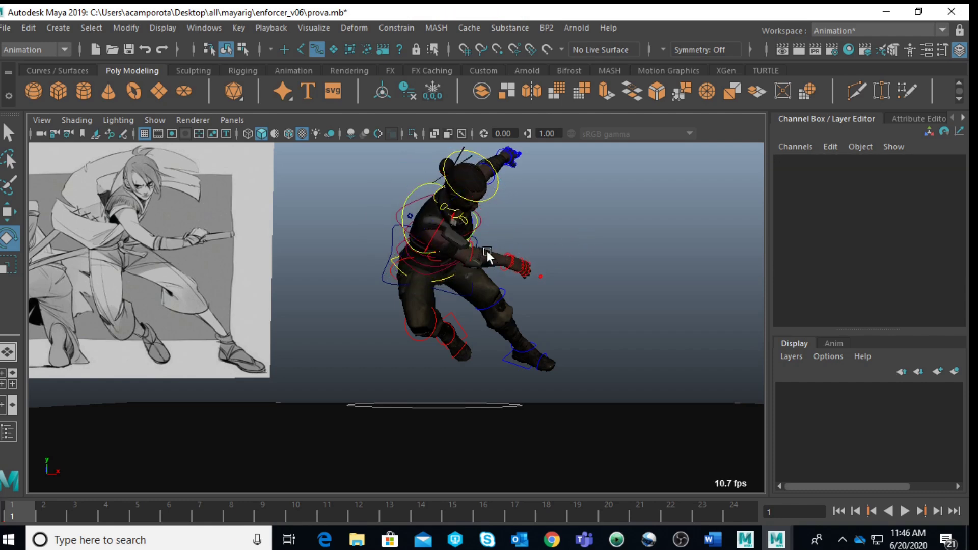
# - Inspect the right shoulder up close and rotate its clavicle control to about X -3.6, Y -30.2, Z 9.1
pyautogui.click(455, 213)
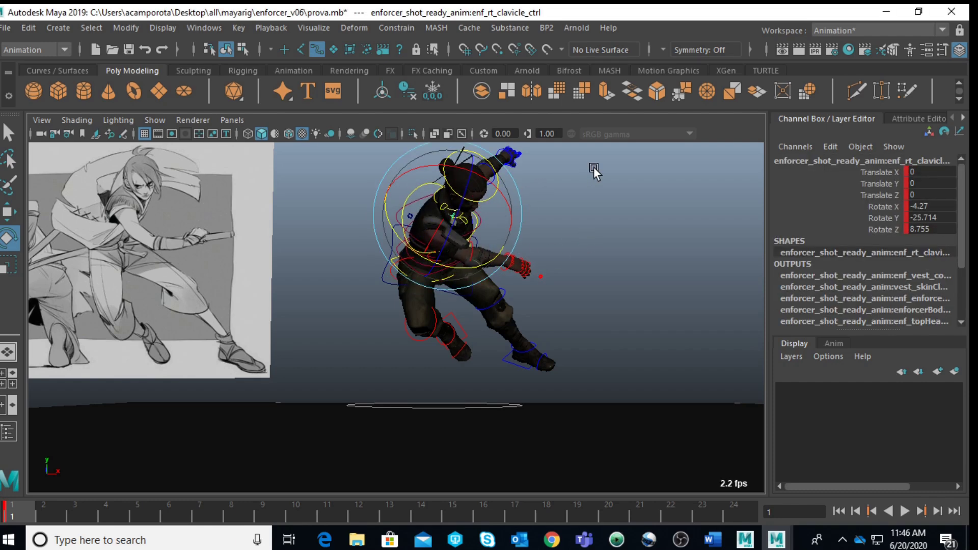
pyautogui.press('space')
pyautogui.press('space')
pyautogui.scroll(-3, 473, 265)
pyautogui.scroll(3, 426, 276)
pyautogui.scroll(5, 427, 278)
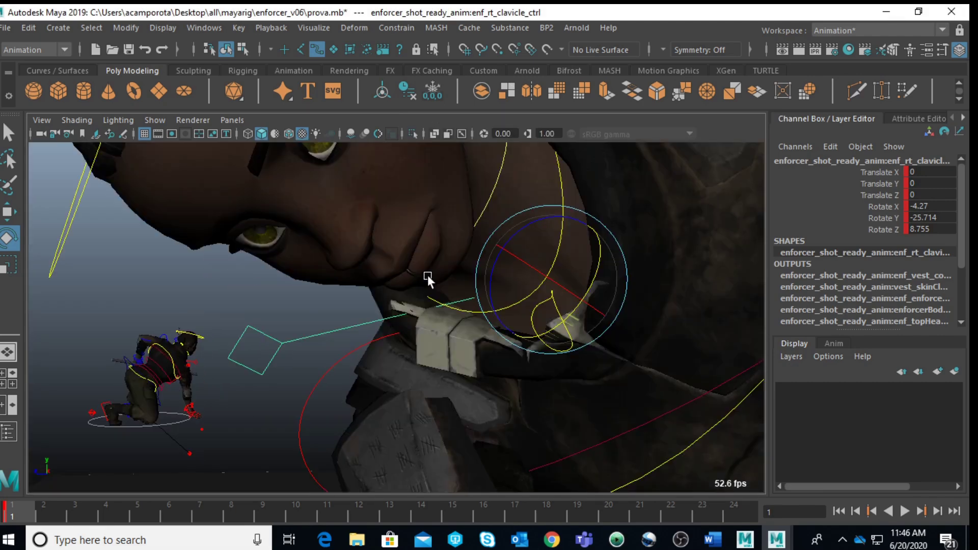
pyautogui.scroll(-5, 426, 277)
pyautogui.keyDown('alt'); pyautogui.moveTo(427, 278); pyautogui.dragTo(590, 278); pyautogui.keyUp('alt')
pyautogui.scroll(3, 590, 278)
pyautogui.scroll(2, 590, 274)
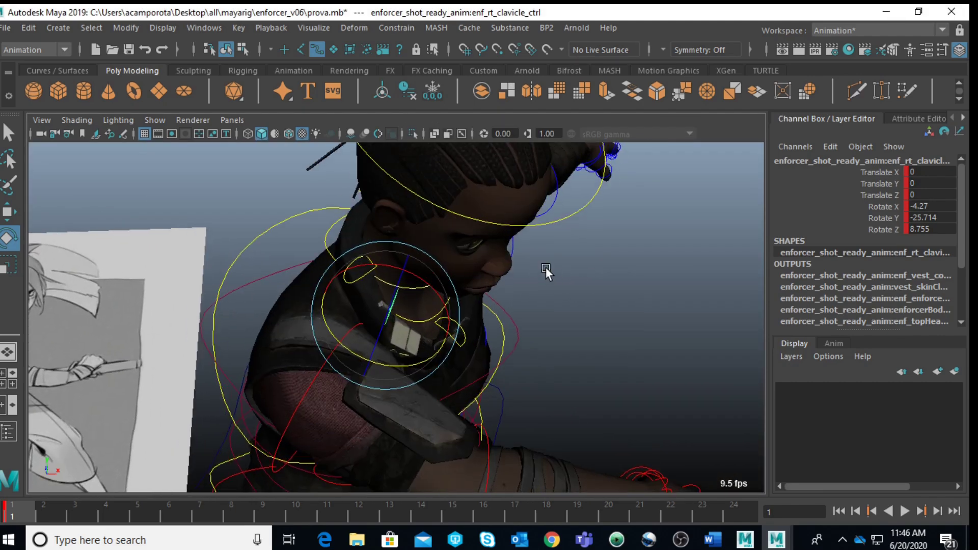
pyautogui.keyDown('alt'); pyautogui.moveTo(549, 270); pyautogui.dragTo(512, 167, button='middle'); pyautogui.keyUp('alt')
pyautogui.scroll(-4, 511, 166)
pyautogui.keyDown('alt'); pyautogui.moveTo(511, 167); pyautogui.dragTo(456, 214); pyautogui.keyUp('alt')
pyautogui.scroll(4, 414, 289)
pyautogui.scroll(-4, 453, 225)
pyautogui.press('w')
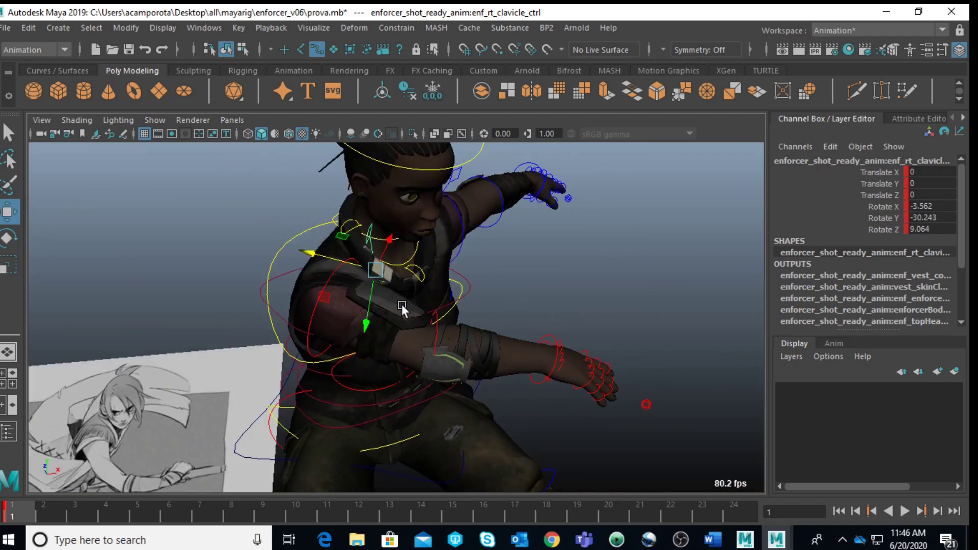
pyautogui.moveTo(371, 274); pyautogui.dragTo(353, 264)
pyautogui.hotkey('ctrl', 'z')
# - Move the neck control to about Y -1.4, Z 3.3 and rotate it to about X 7.6
pyautogui.click(410, 259)
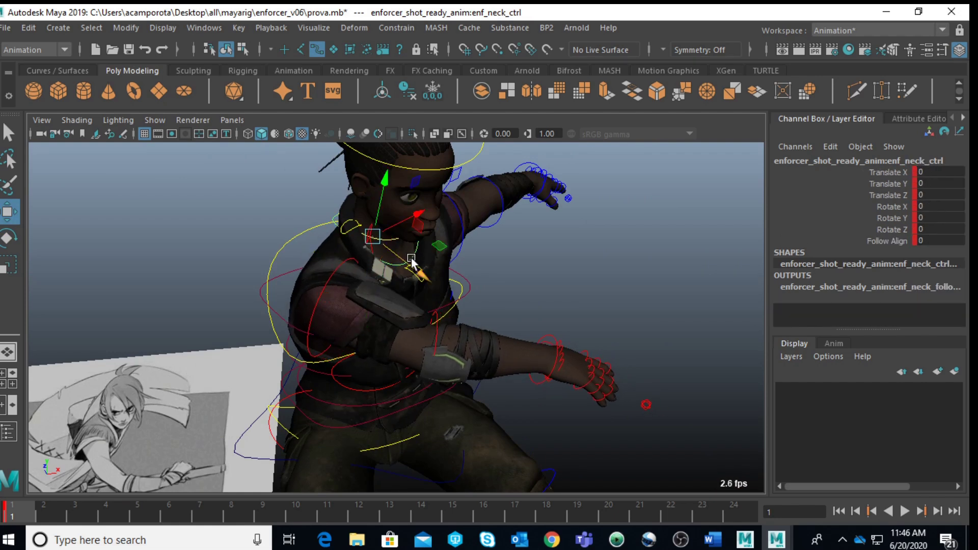
pyautogui.moveTo(426, 275); pyautogui.dragTo(400, 270)
pyautogui.moveTo(389, 201); pyautogui.dragTo(387, 208)
pyautogui.press('e')
pyautogui.moveTo(436, 241); pyautogui.dragTo(432, 243)
pyautogui.press('q')
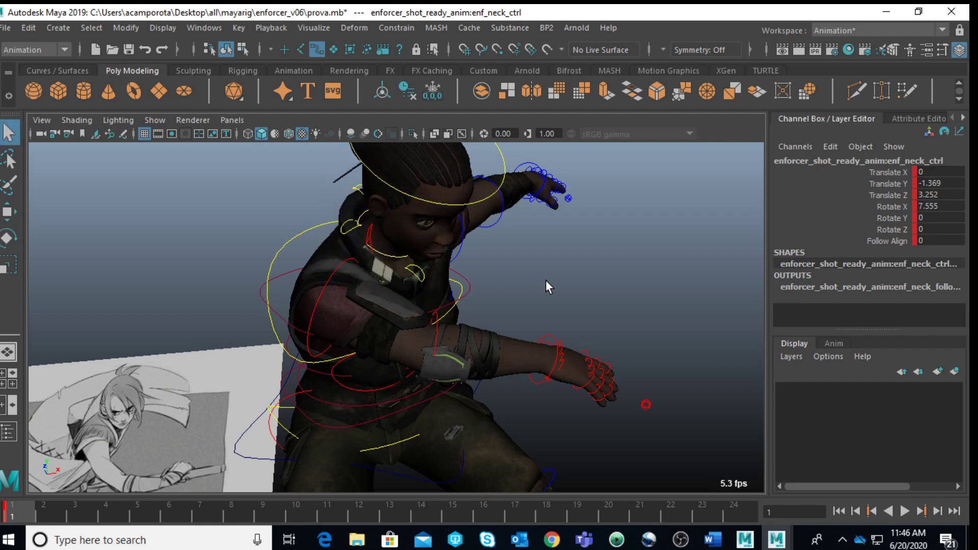
# - Rotate the head control to about X -11.9, Y -11.9, Z 7.4 so the face follows the sketch
pyautogui.click(390, 256)
pyautogui.keyDown('shift'); pyautogui.click(505, 158); pyautogui.keyUp('shift')
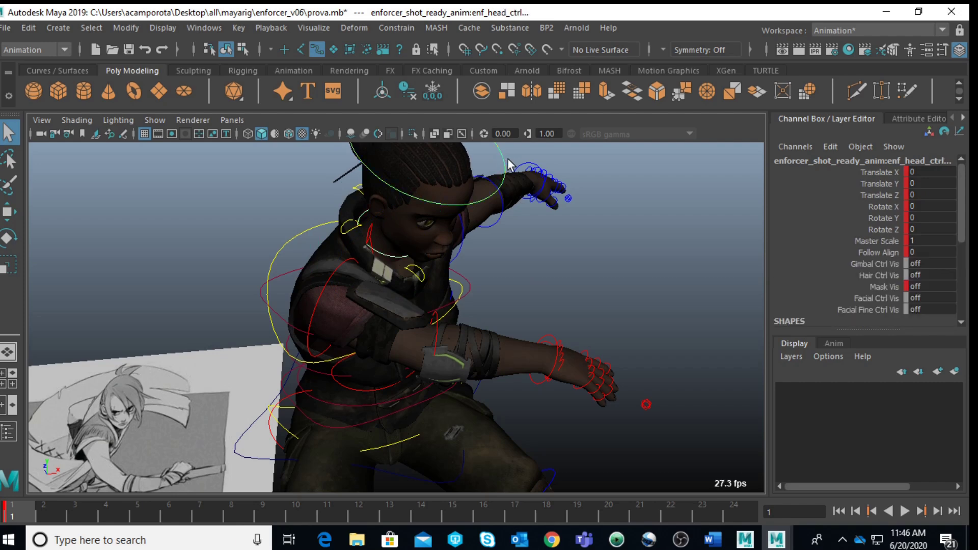
pyautogui.press('space')
pyautogui.press('space')
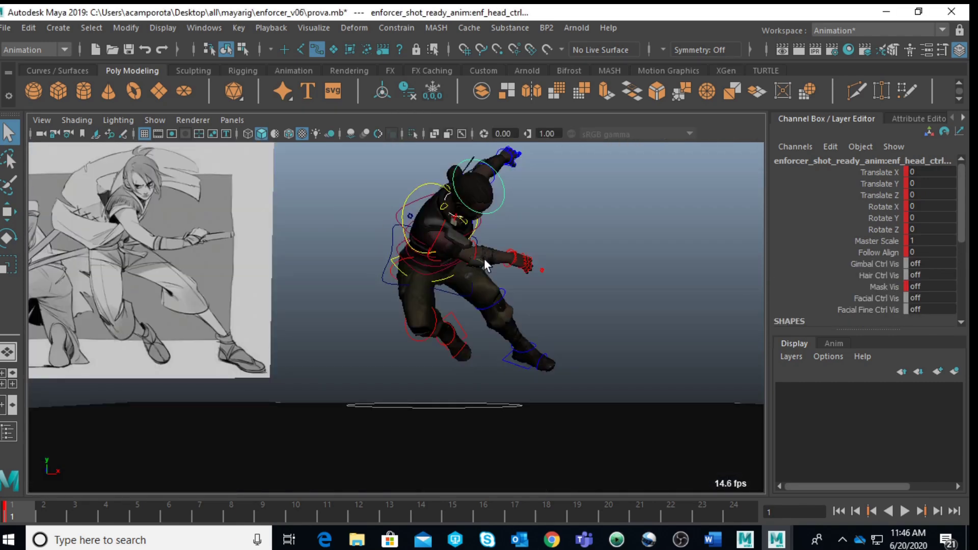
pyautogui.press('e')
pyautogui.moveTo(490, 204); pyautogui.dragTo(439, 184)
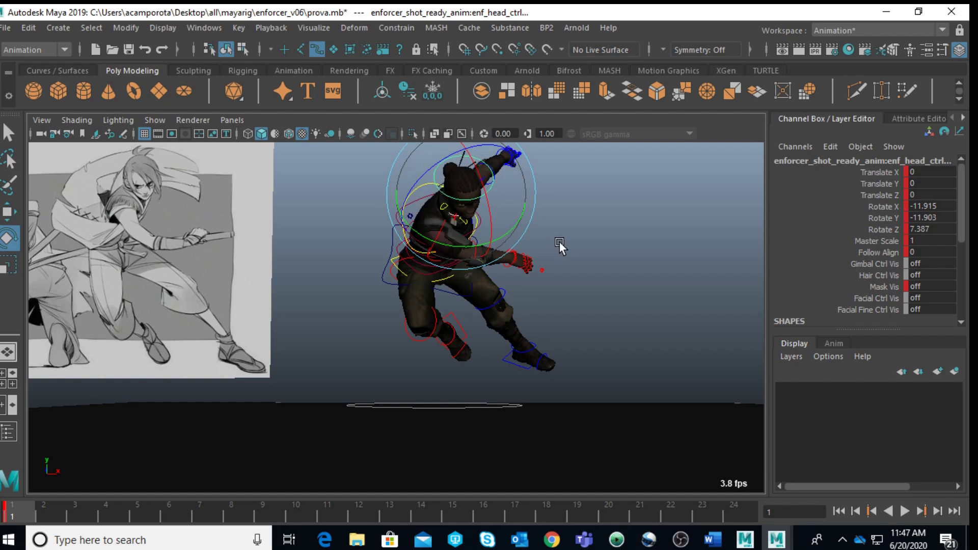
# - Move the right clavicle control to about X 4.3, Y 0.6, Z 1.1
pyautogui.click(463, 224)
pyautogui.press('w')
pyautogui.moveTo(453, 216); pyautogui.dragTo(427, 206)
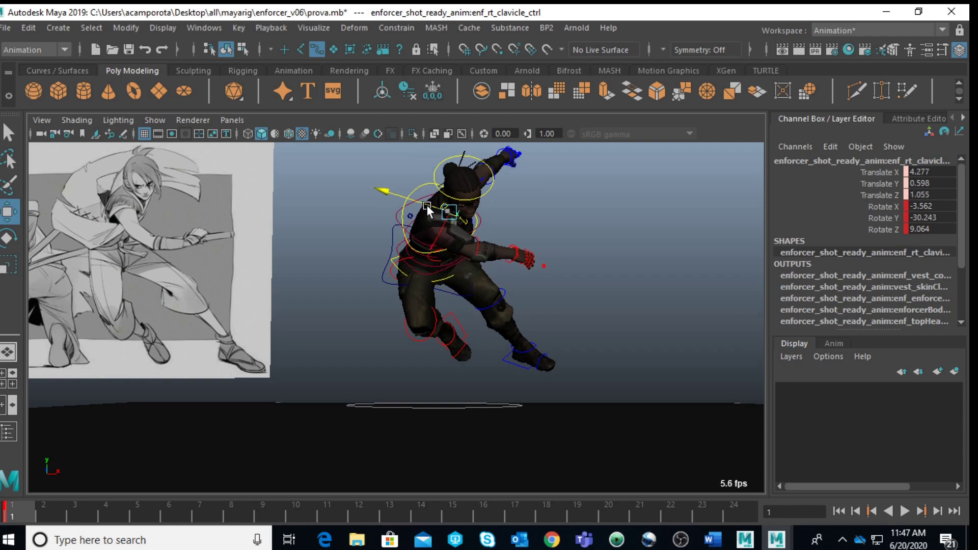
pyautogui.click(554, 240)
# - Rotate the right wrist control to raise and turn the hand like the sketch's weapon hand
pyautogui.click(503, 257)
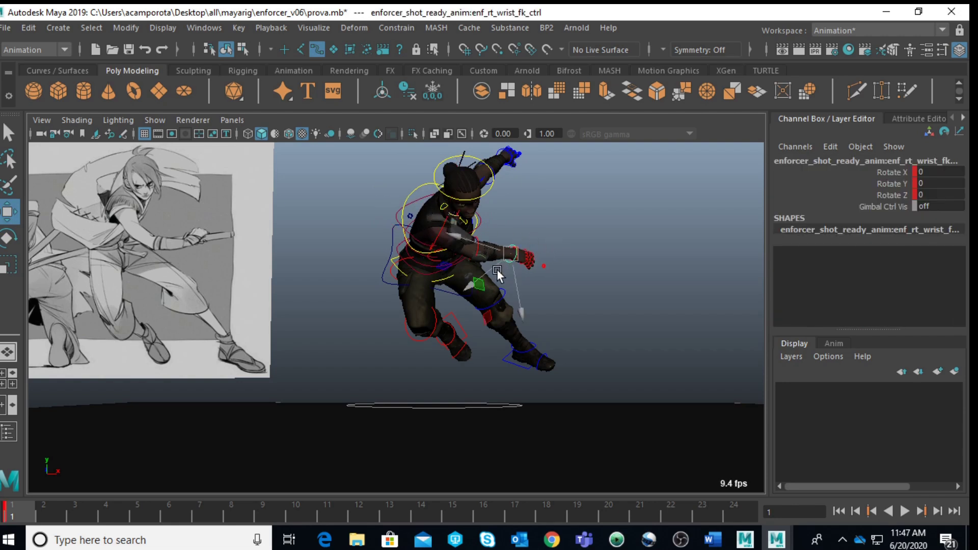
pyautogui.press('e')
pyautogui.moveTo(505, 286); pyautogui.dragTo(506, 288)
pyautogui.moveTo(527, 225); pyautogui.dragTo(474, 247)
pyautogui.click(563, 249)
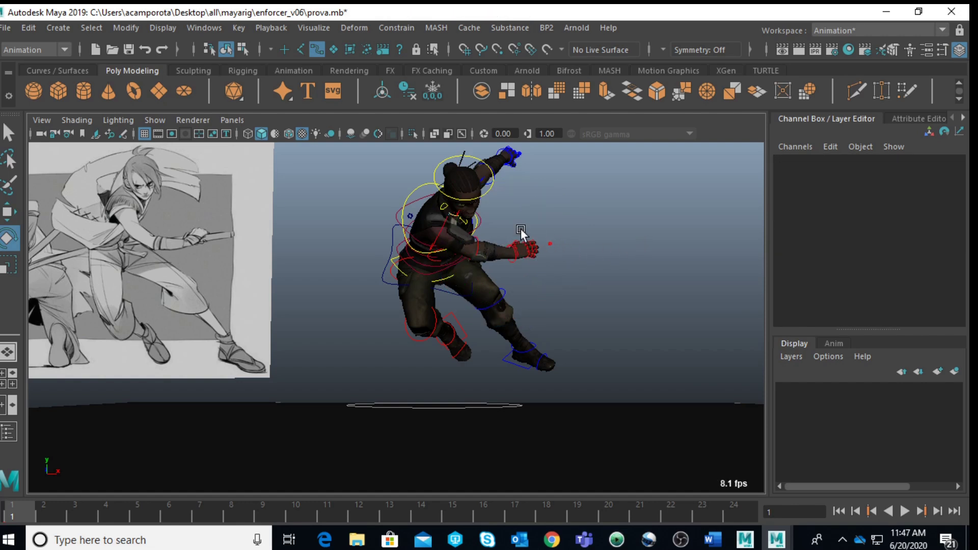
# - Curl the right hand's fingers into a fist as if gripping the weapon
pyautogui.click(538, 252)
pyautogui.moveTo(527, 222); pyautogui.dragTo(577, 210)
pyautogui.click(641, 192)
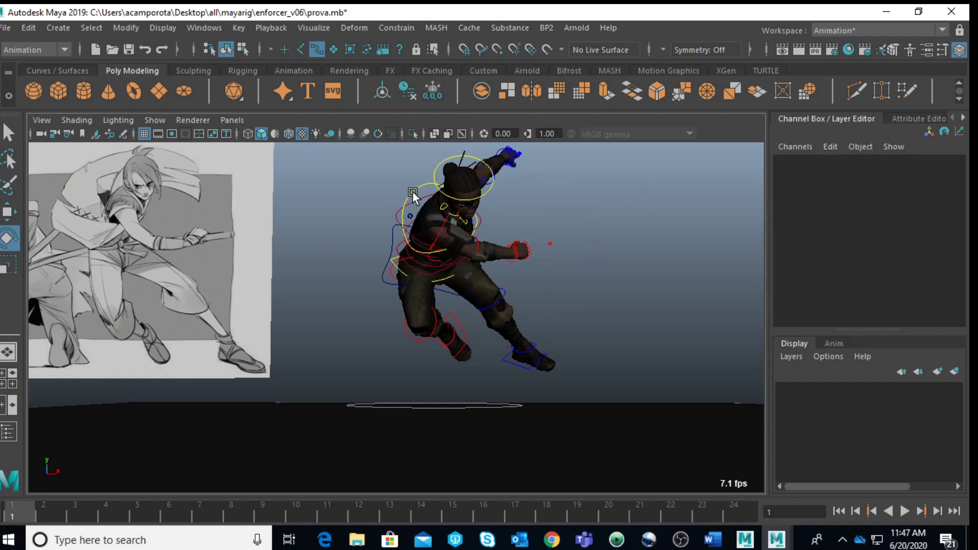
# - Shift the upper torso slightly up and toward the outstretched arm with the Move tool
pyautogui.click(442, 231)
pyautogui.press('w')
pyautogui.moveTo(444, 230); pyautogui.dragTo(482, 192)
pyautogui.click(543, 214)
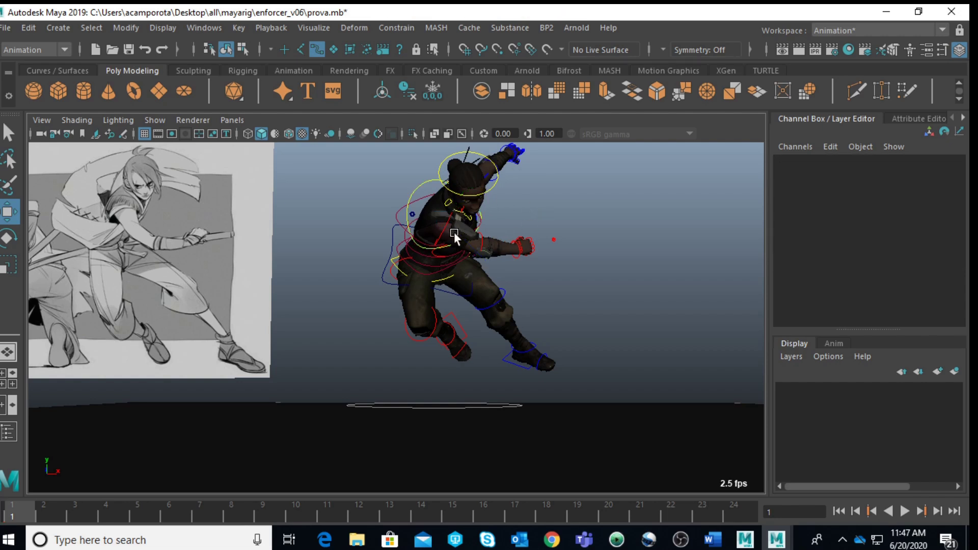
# - Rotate the right upper arm to about X -2.5, Y -61.8, Z 1.3 and the elbow to about Y -32.4
pyautogui.click(445, 230)
pyautogui.press('e')
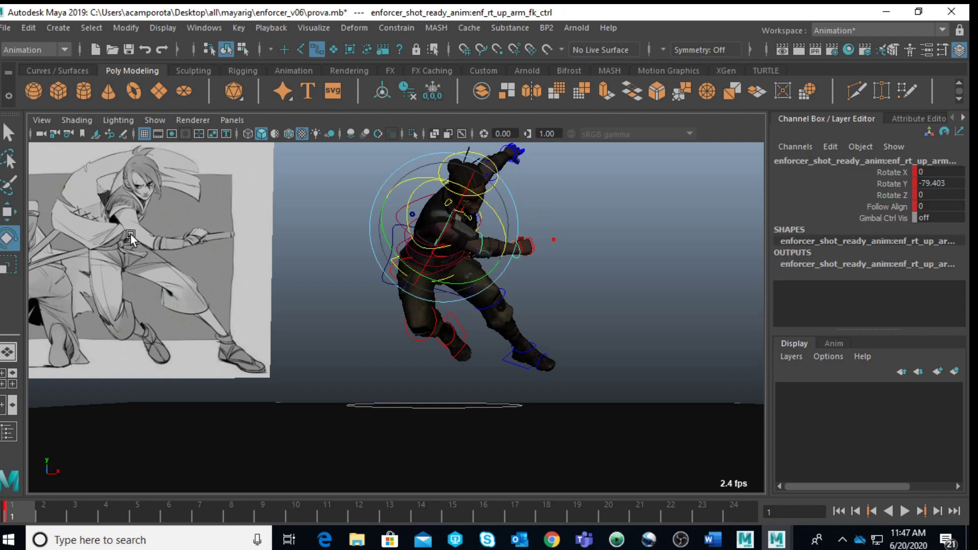
pyautogui.moveTo(439, 281); pyautogui.dragTo(427, 277)
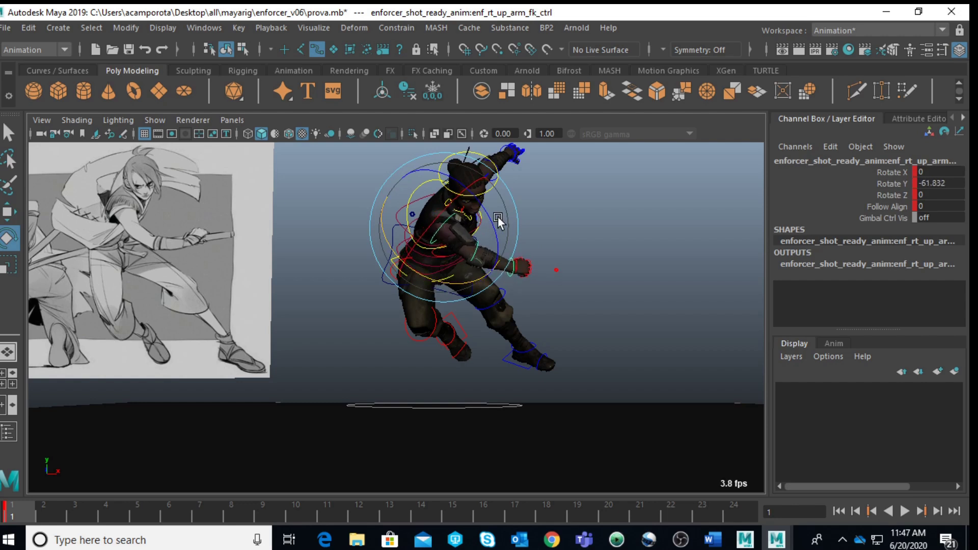
pyautogui.moveTo(496, 221); pyautogui.dragTo(491, 221)
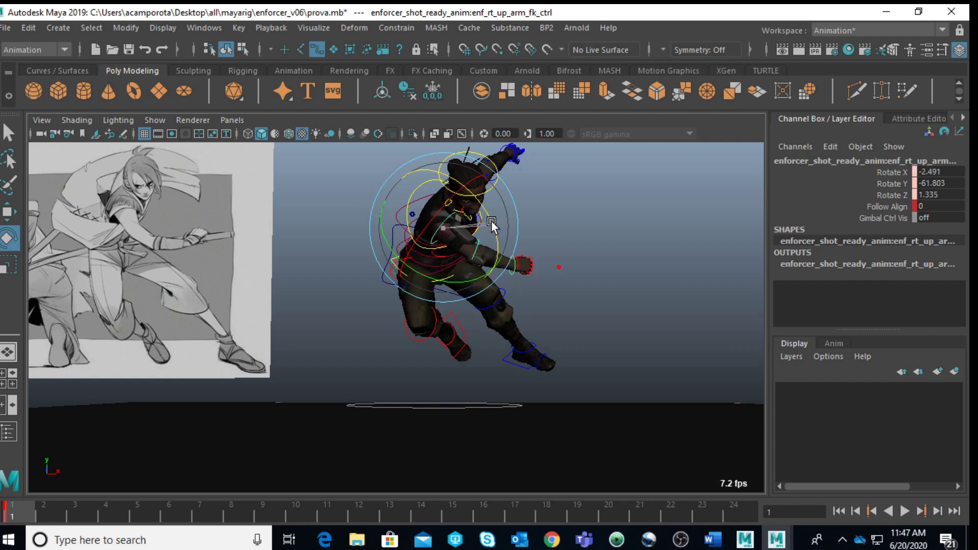
pyautogui.click(611, 206)
pyautogui.click(475, 248)
pyautogui.moveTo(455, 302); pyautogui.dragTo(459, 310)
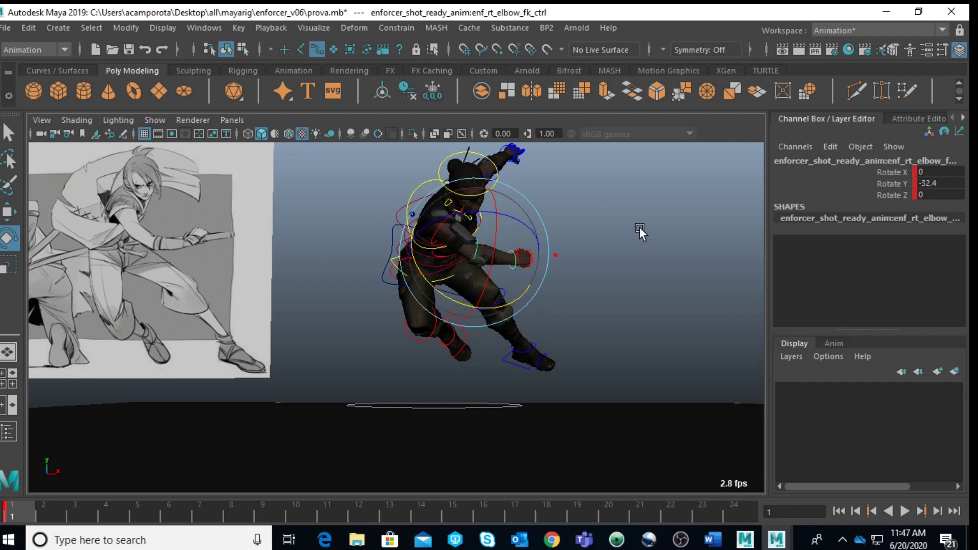
# - Rotate the right elbow to about Y -39.7 and the right wrist to about X 31.1, Y -25.2, Z 50.4
pyautogui.moveTo(462, 304); pyautogui.dragTo(520, 219)
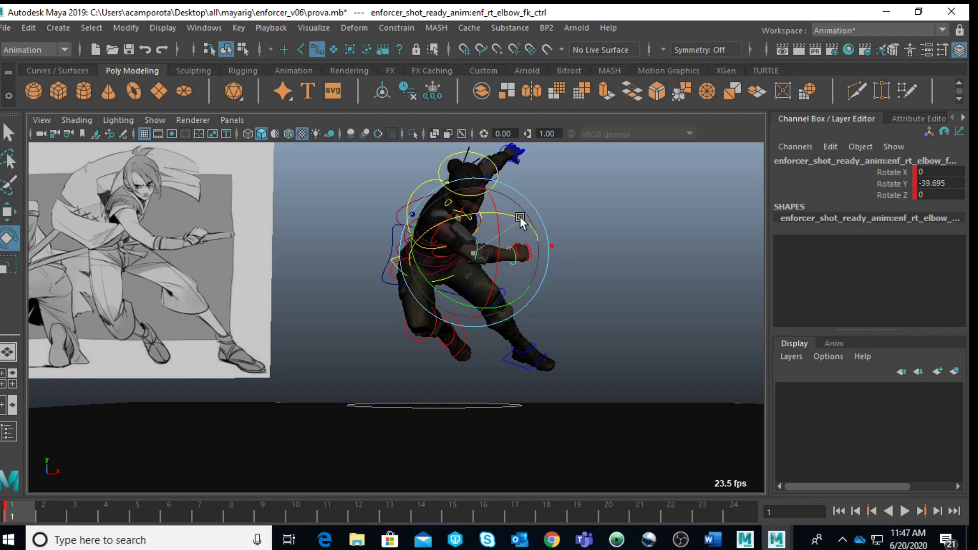
pyautogui.click(591, 200)
pyautogui.click(518, 252)
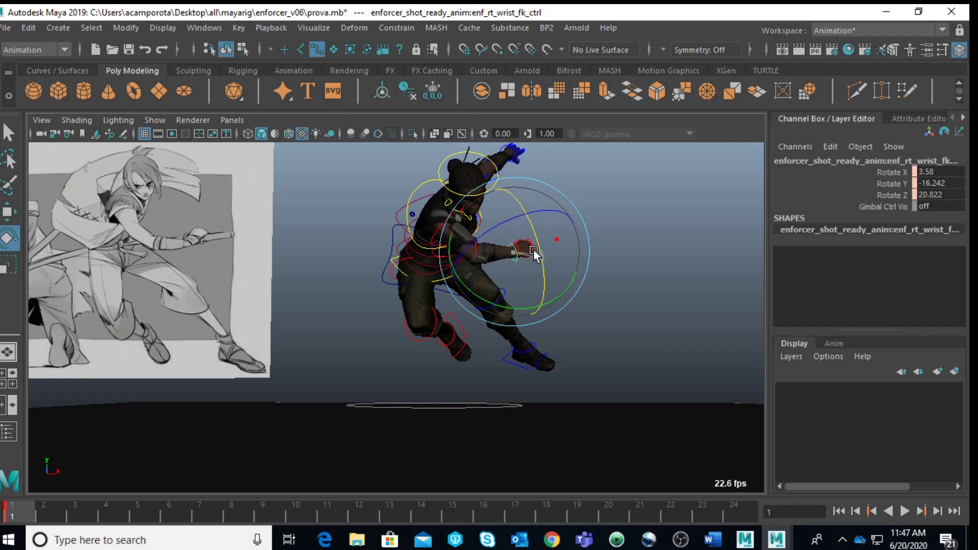
pyautogui.moveTo(485, 220); pyautogui.dragTo(508, 251)
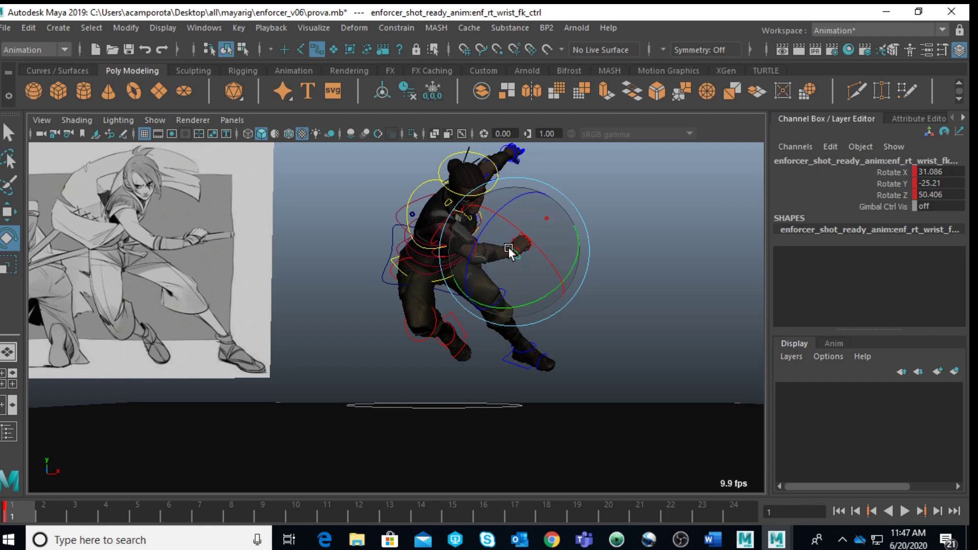
pyautogui.click(599, 180)
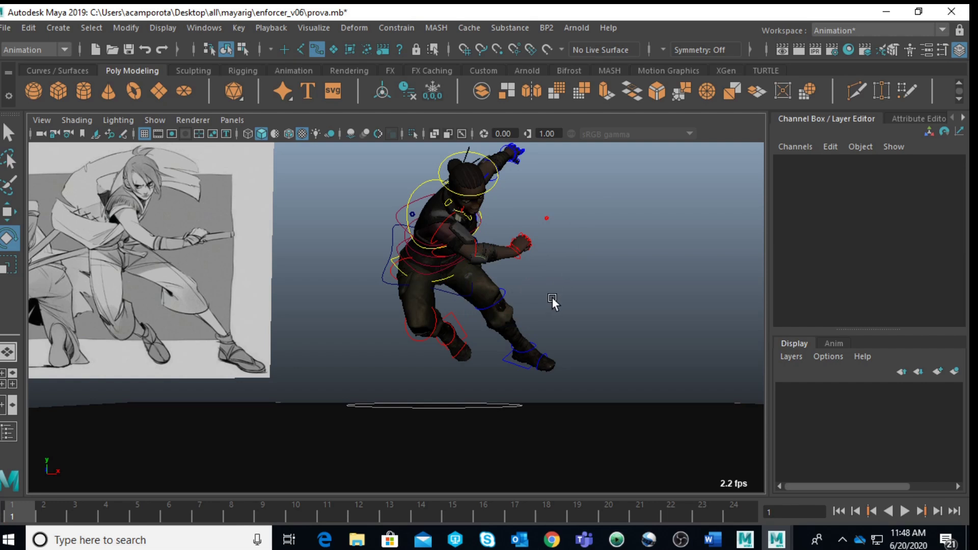
# - Try to rotate the right upper leg to about X -30.2, Y -61, Z -13.4, and undo it
pyautogui.click(392, 273)
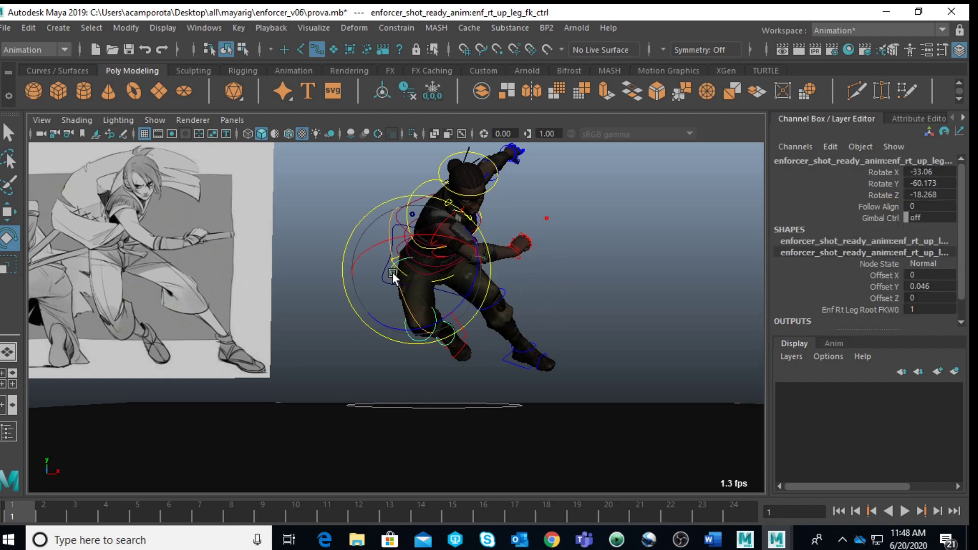
pyautogui.moveTo(414, 236); pyautogui.dragTo(421, 241)
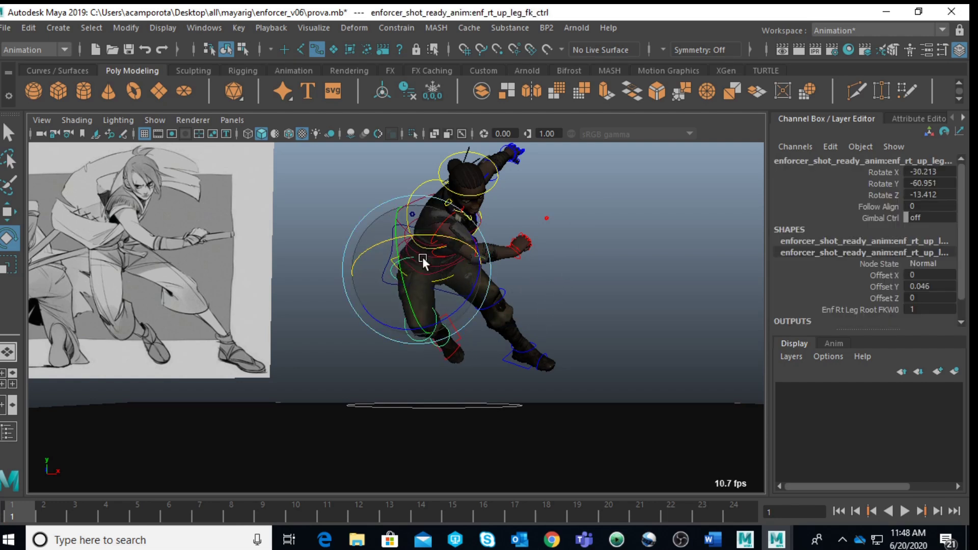
pyautogui.hotkey('ctrl', 'z')
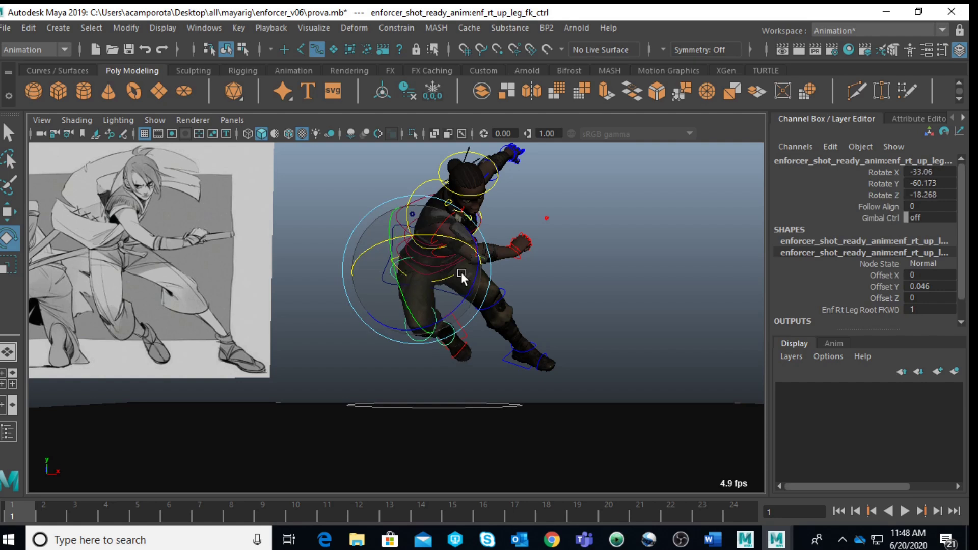
pyautogui.press('w')
pyautogui.click(461, 272)
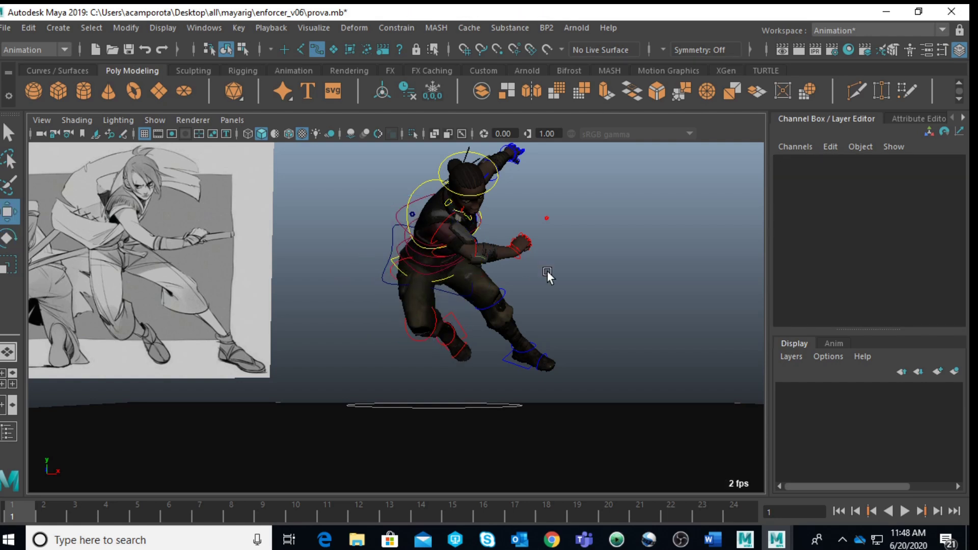
# - Set the Offset X of the right upper leg control to 13
pyautogui.click(407, 275)
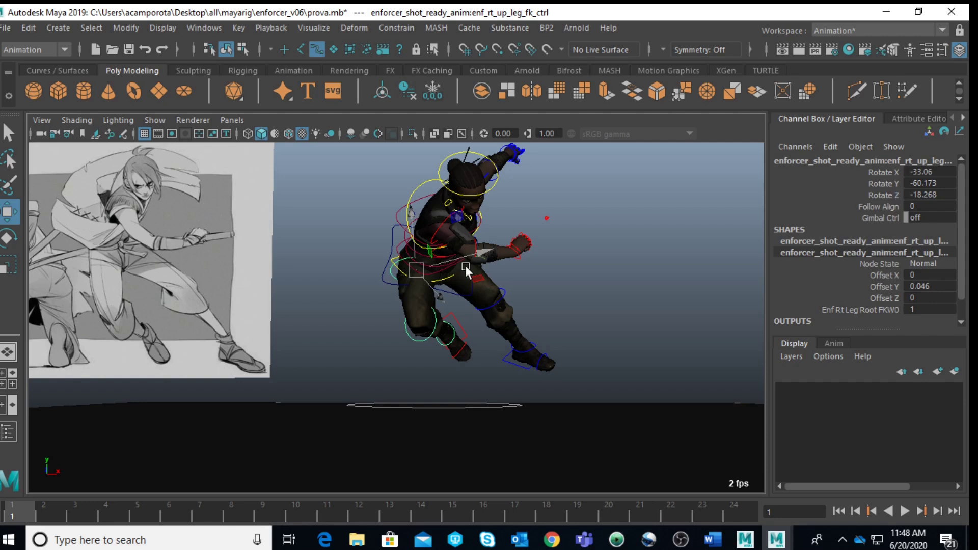
pyautogui.click(891, 275)
pyautogui.moveTo(556, 246); pyautogui.dragTo(461, 331, button='middle')
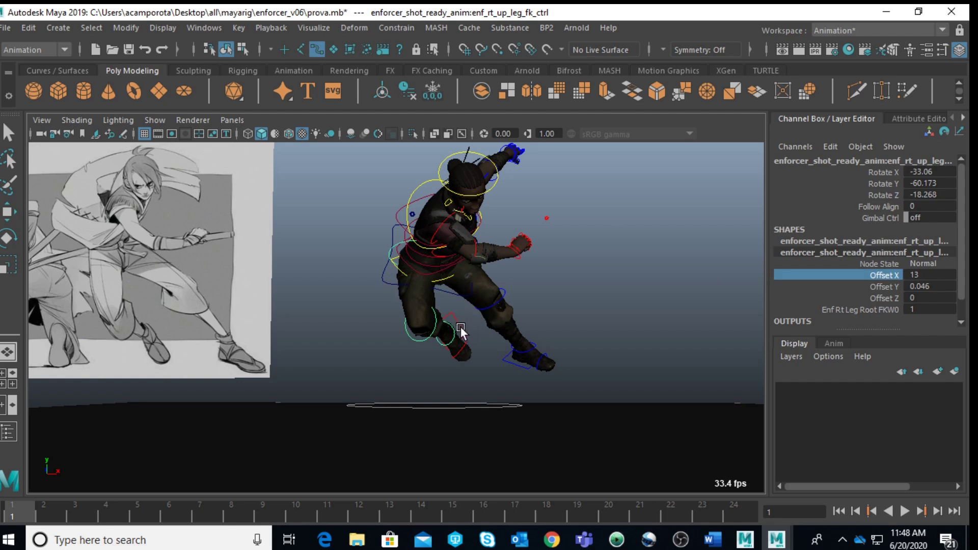
pyautogui.click(431, 333)
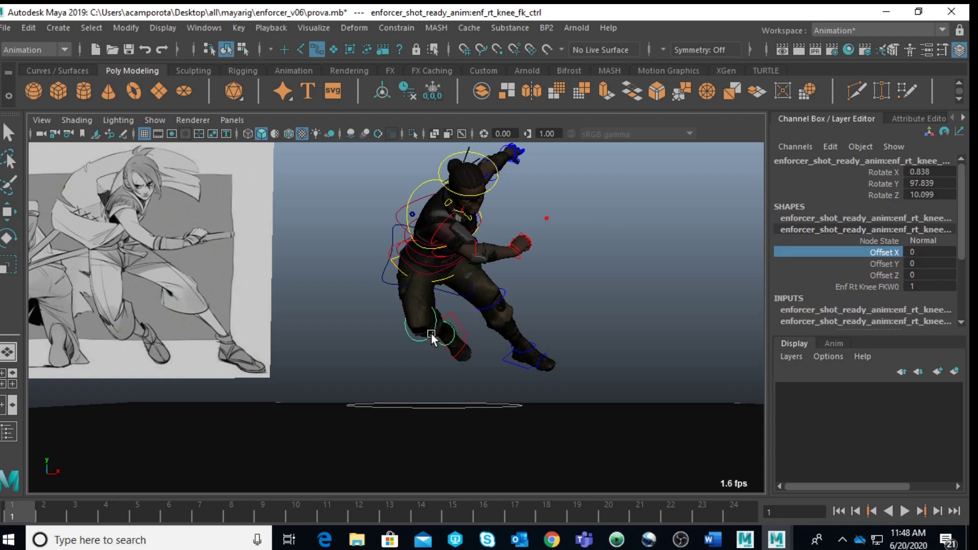
pyautogui.press('w')
pyautogui.click(640, 286)
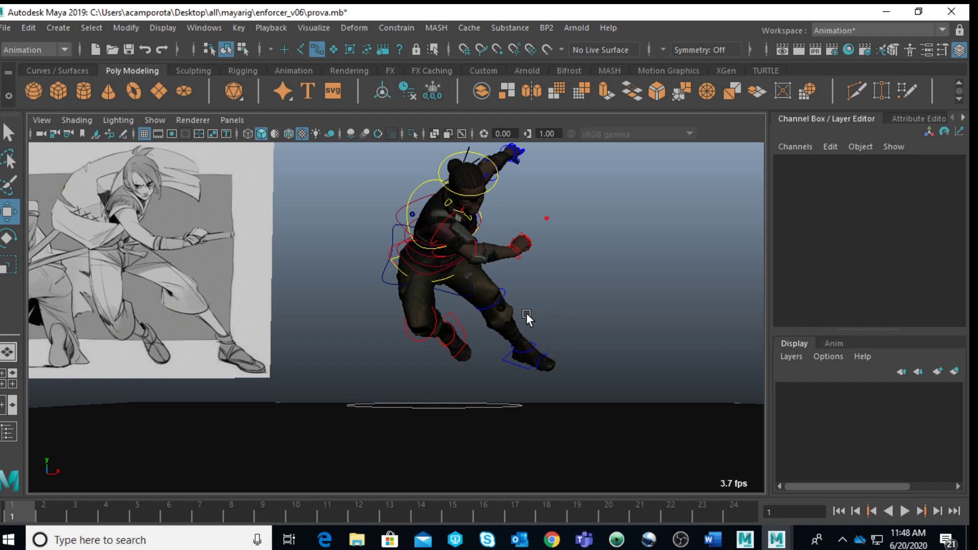
# - Try to shift the hip control sideways with the Move tool, and undo the shift
pyautogui.moveTo(443, 279); pyautogui.dragTo(479, 247)
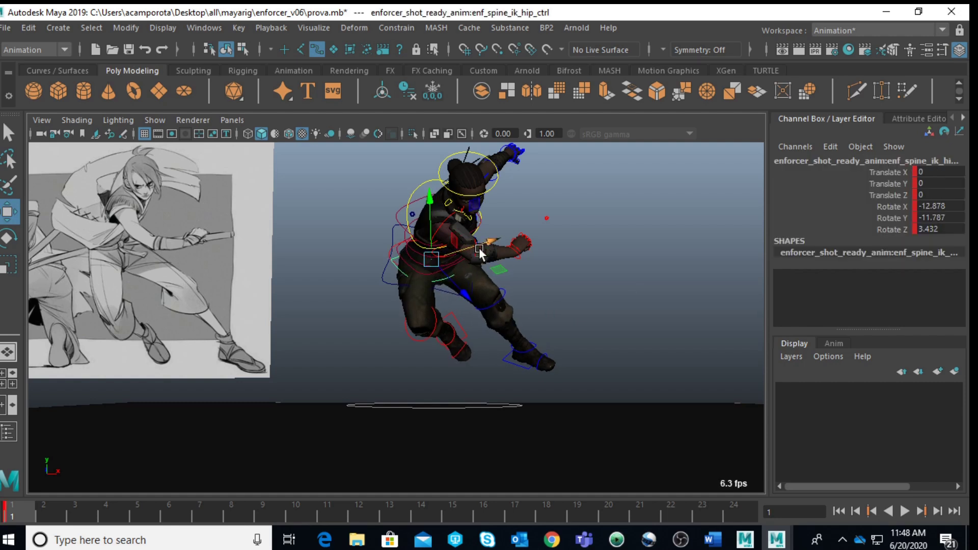
pyautogui.hotkey('ctrl', 'z')
pyautogui.hotkey('ctrl', 'z')
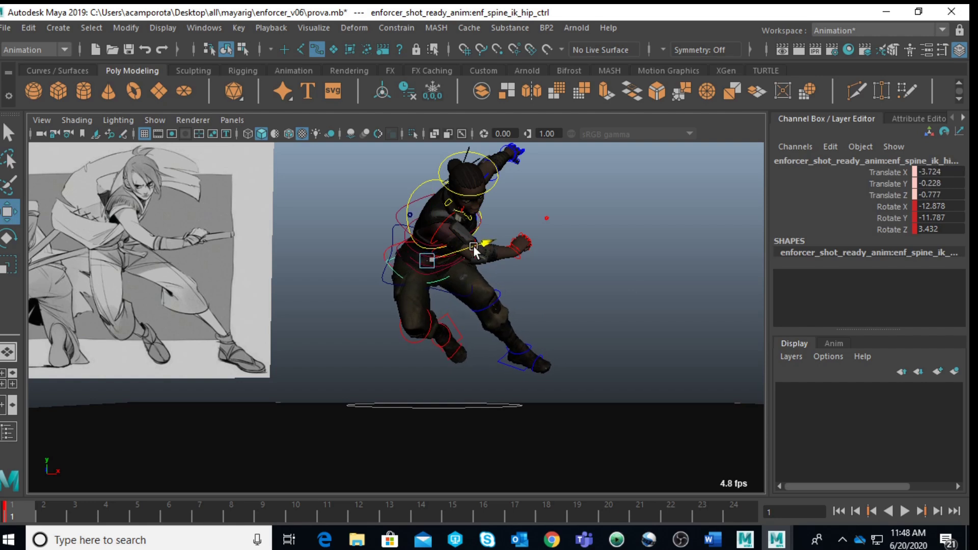
pyautogui.moveTo(490, 241); pyautogui.dragTo(490, 242)
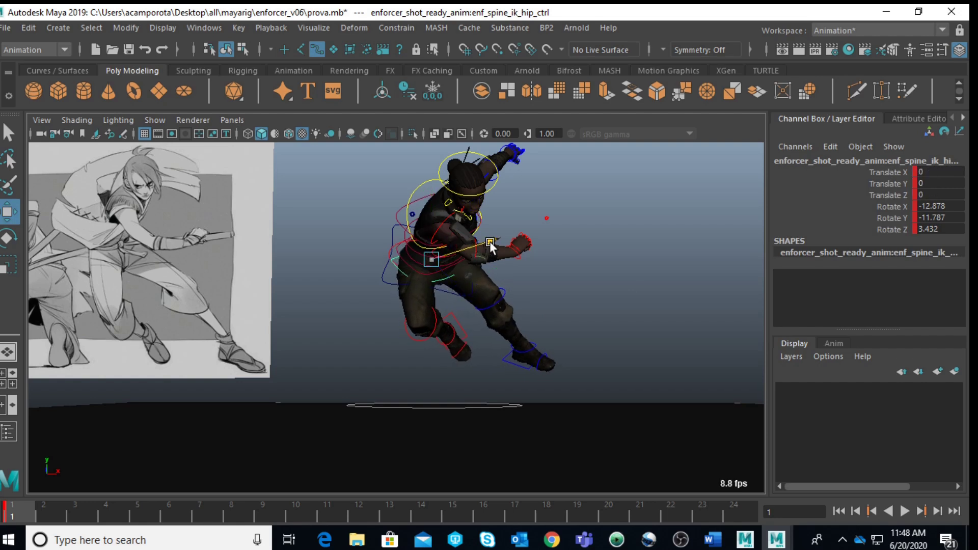
pyautogui.click(580, 301)
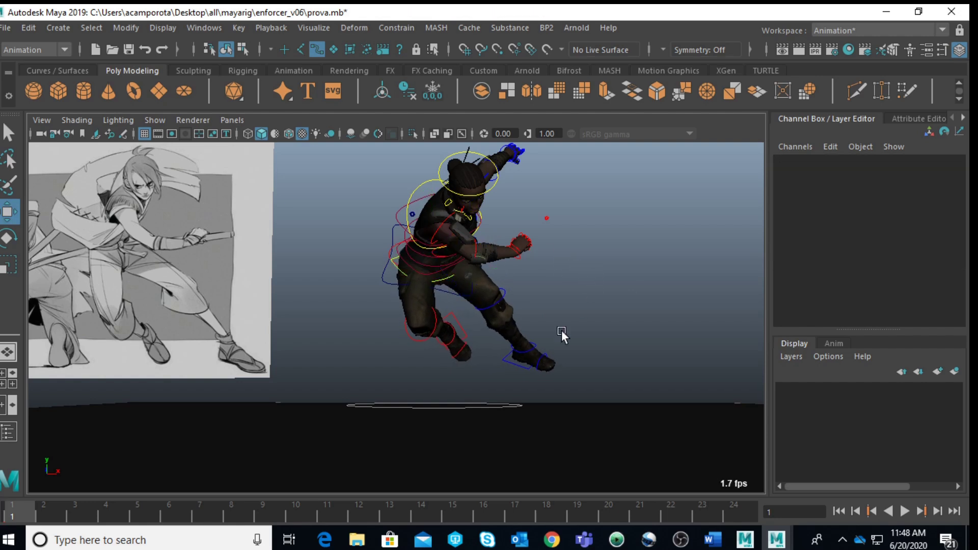
# - Rotate the trailing right foot and the outstretched left foot slightly to match the sketch
pyautogui.click(454, 332)
pyautogui.press('e')
pyautogui.moveTo(415, 342); pyautogui.dragTo(437, 332)
pyautogui.click(595, 326)
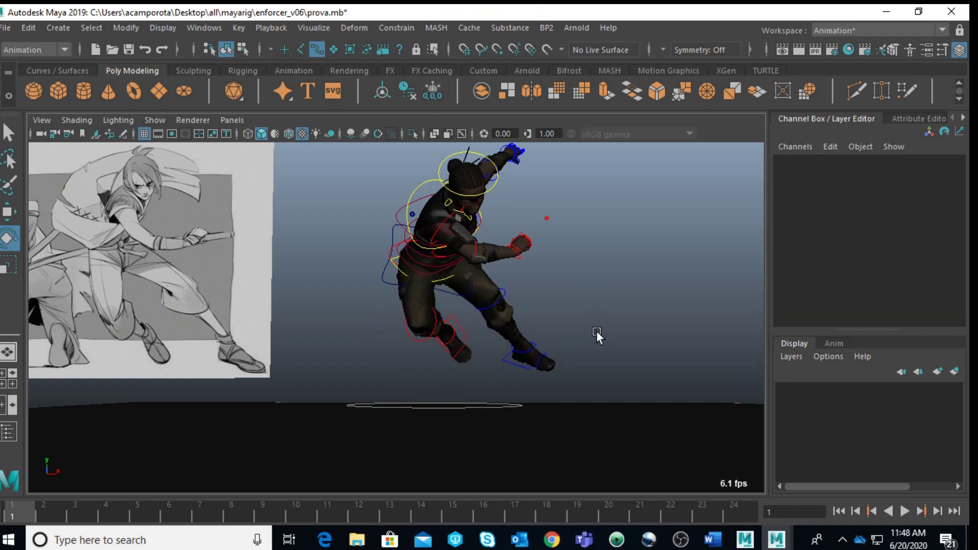
pyautogui.click(537, 360)
pyautogui.moveTo(575, 335); pyautogui.dragTo(591, 352)
pyautogui.click(641, 298)
# - Rotate the upper neck control to about X -18, Y -20.1, Z 19.2 so the head tilts like the sketch
pyautogui.press('space')
pyautogui.press('space')
pyautogui.scroll(10, 600, 183)
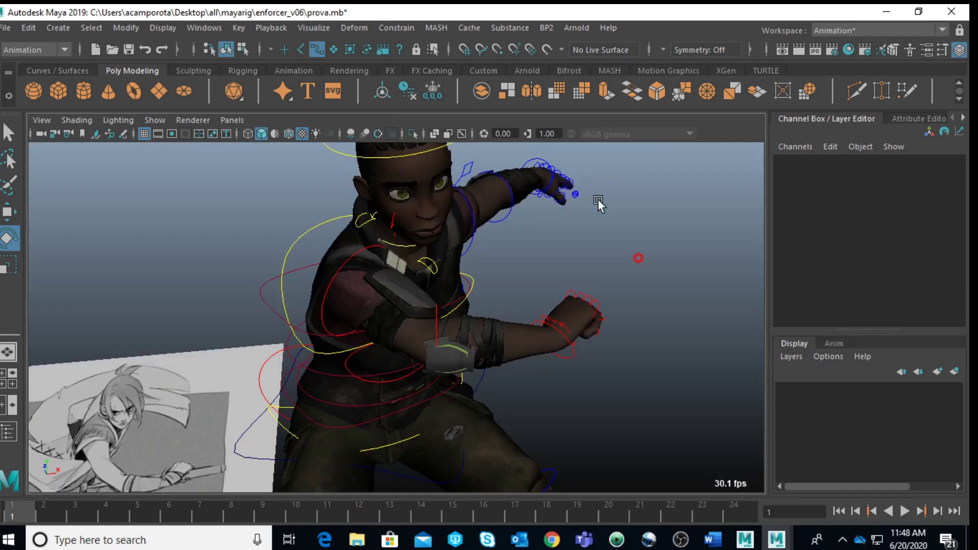
pyautogui.click(415, 181)
pyautogui.scroll(-5, 435, 198)
pyautogui.press('space')
pyautogui.press('space')
pyautogui.moveTo(457, 202); pyautogui.dragTo(473, 213)
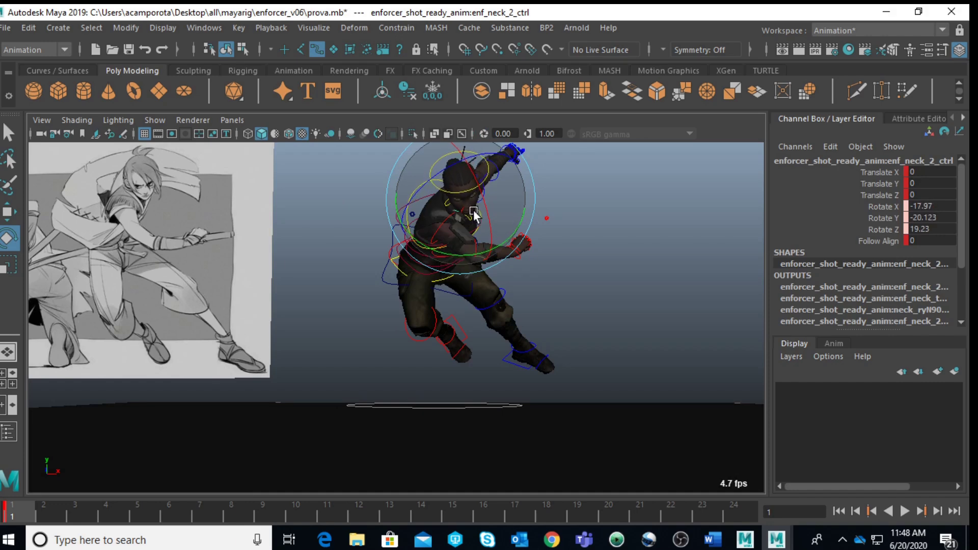
pyautogui.click(594, 212)
# - Reset all translate and rotate values of the right clavicle control to 0
pyautogui.press('space')
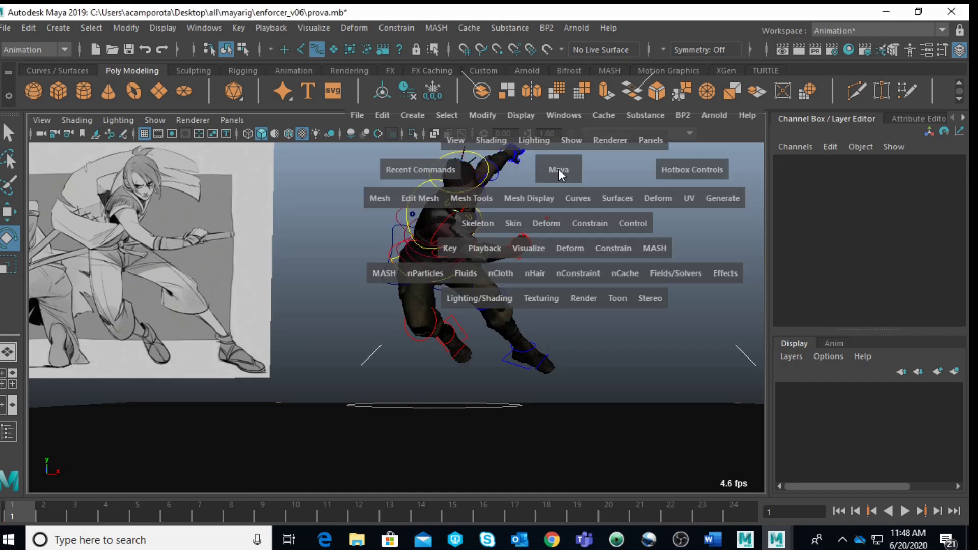
pyautogui.press('space')
pyautogui.scroll(5, 535, 196)
pyautogui.keyDown('alt'); pyautogui.moveTo(530, 201); pyautogui.dragTo(395, 172); pyautogui.keyUp('alt')
pyautogui.click(401, 174)
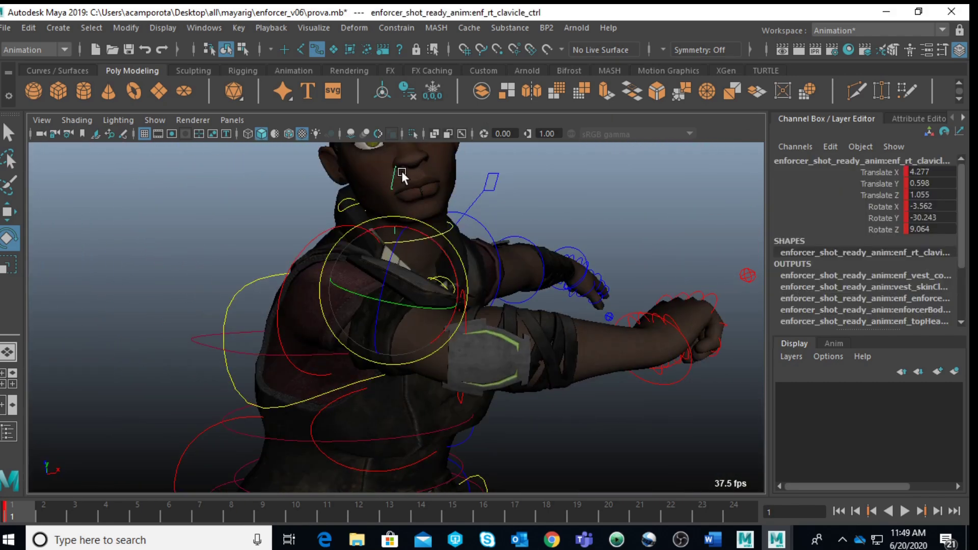
pyautogui.moveTo(936, 172); pyautogui.dragTo(937, 231)
pyautogui.write('0')
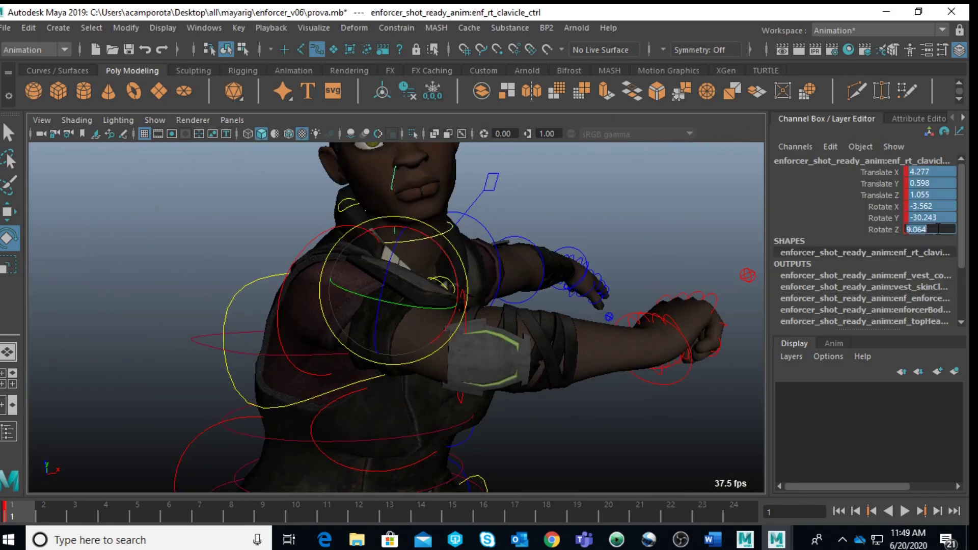
pyautogui.press('Return')
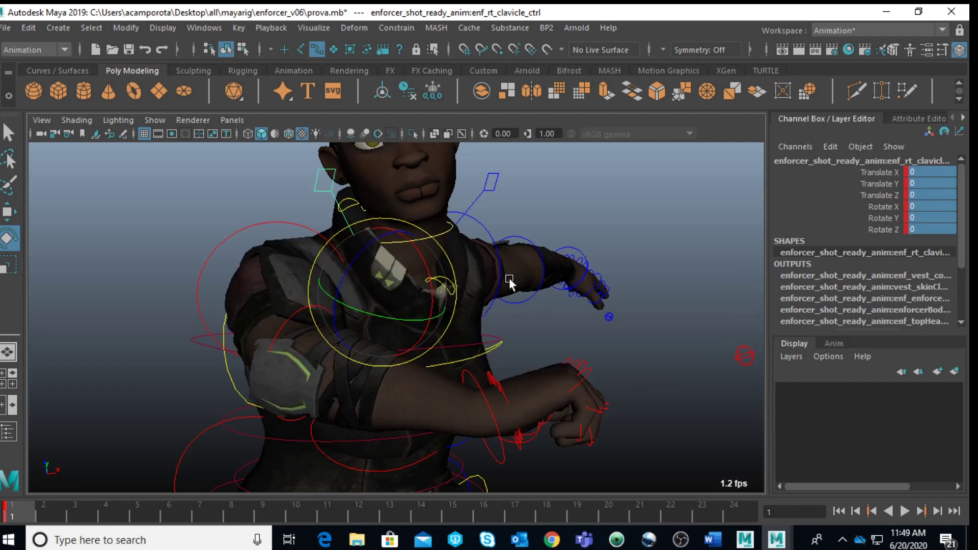
# - Move the right clavicle to about Translate Y -3.2 and rotate it to about Y -17.3
pyautogui.press('w')
pyautogui.moveTo(374, 331); pyautogui.dragTo(341, 261)
pyautogui.press('e')
pyautogui.press('space')
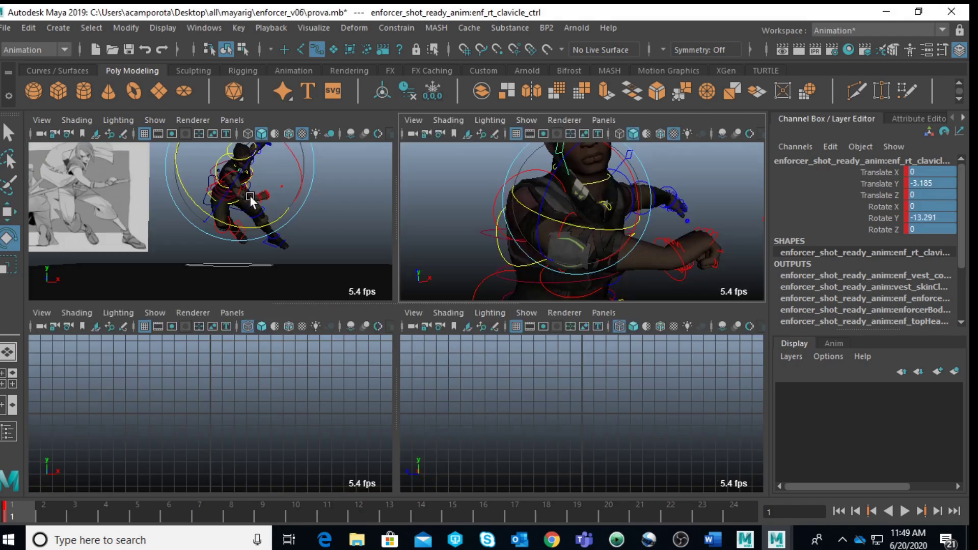
pyautogui.press('space')
pyautogui.moveTo(461, 272); pyautogui.dragTo(498, 197)
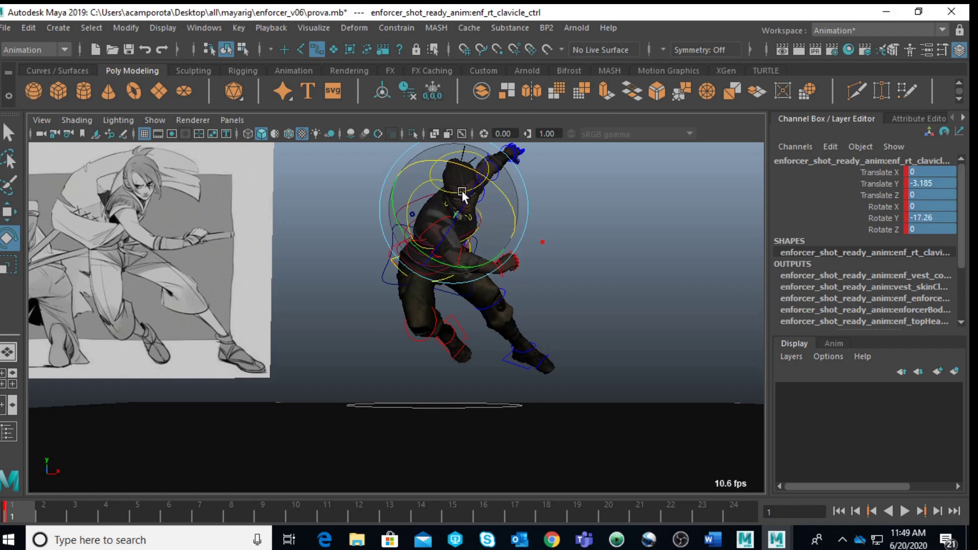
# - Shift the right clavicle further to about Translate X 0.3, Y -5.3, Z 0.1
pyautogui.press('w')
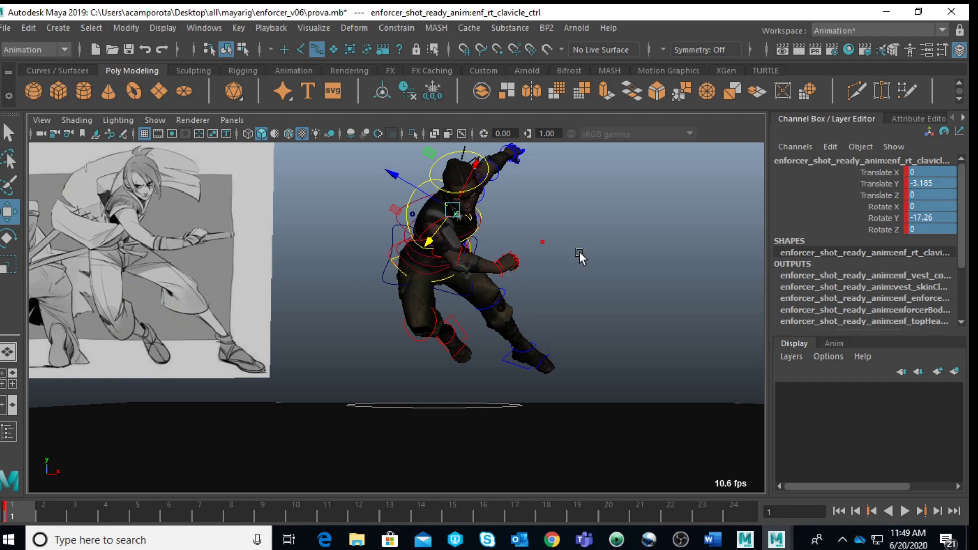
pyautogui.press('space')
pyautogui.press('space')
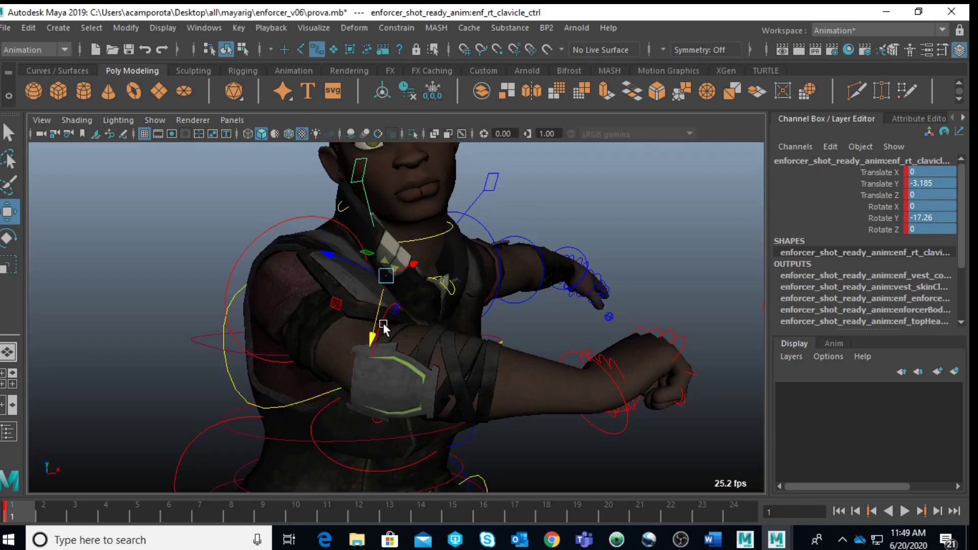
pyautogui.click(377, 314)
pyautogui.hotkey('ctrl', 'z')
pyautogui.moveTo(373, 329); pyautogui.dragTo(406, 256)
pyautogui.press('space')
pyautogui.press('space')
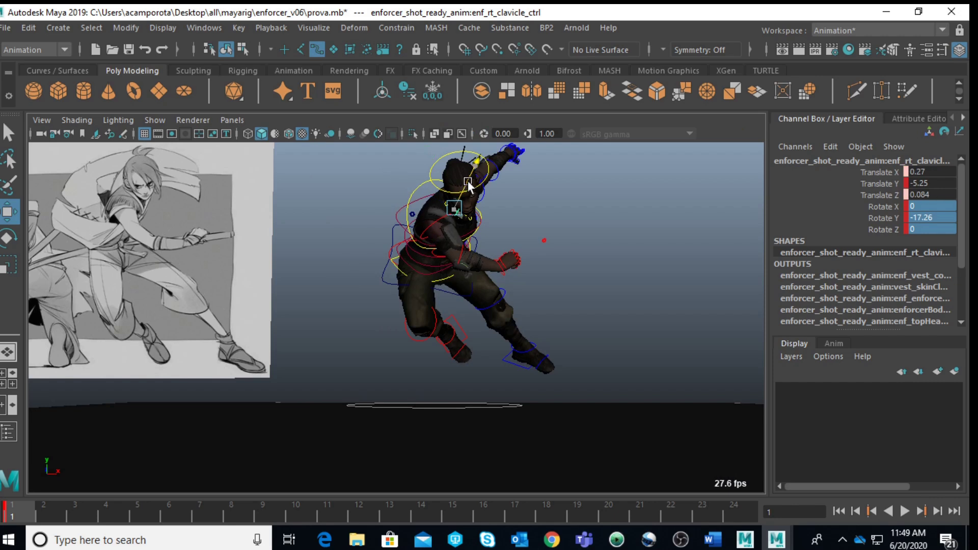
# - Rotate the right upper arm to raise the forearm and fist toward the sketch's weapon-arm height
pyautogui.click(493, 256)
pyautogui.click(448, 218)
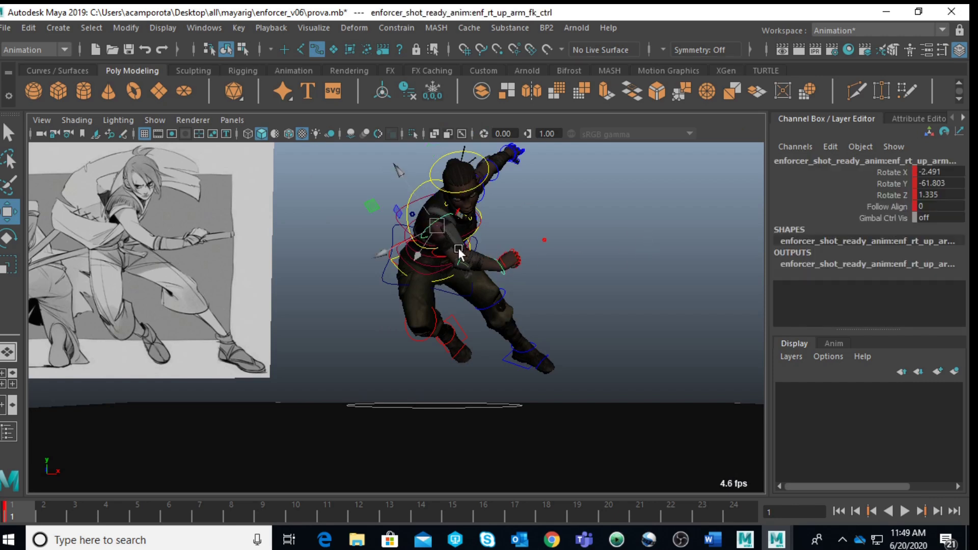
pyautogui.press('e')
pyautogui.moveTo(468, 284); pyautogui.dragTo(459, 293)
pyautogui.click(632, 292)
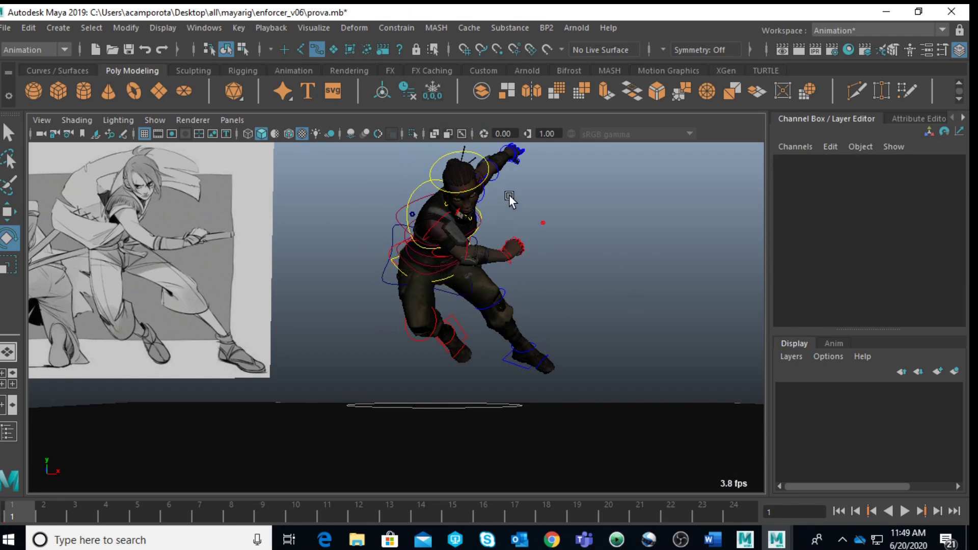
# - Rotate the head control to about X -11.6, Y -14.3, Z 7.9 and check the face in the perspective view
pyautogui.click(469, 190)
pyautogui.moveTo(495, 216); pyautogui.dragTo(497, 220)
pyautogui.press('space')
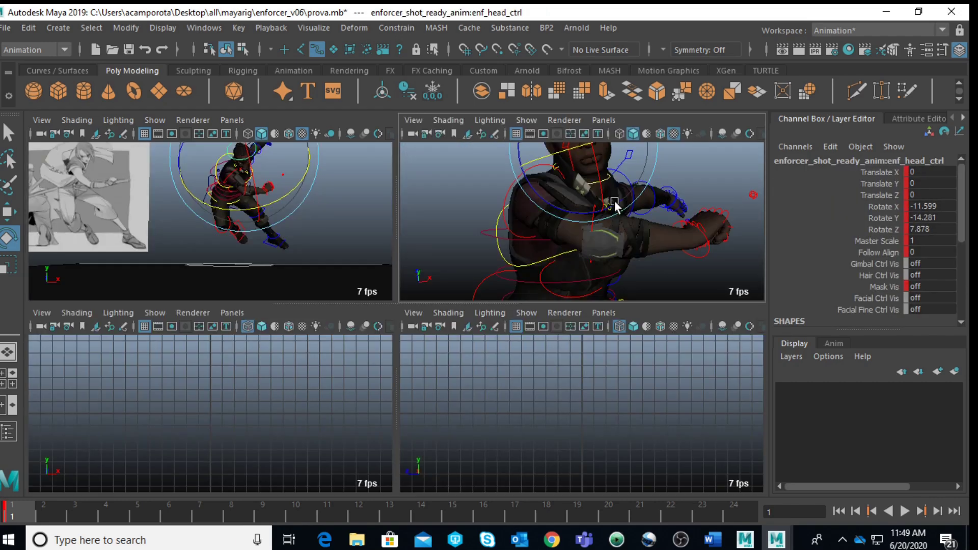
pyautogui.press('space')
pyautogui.scroll(-4, 603, 213)
pyautogui.scroll(5, 602, 210)
pyautogui.keyDown('alt'); pyautogui.moveTo(601, 210); pyautogui.dragTo(597, 327); pyautogui.keyUp('alt')
pyautogui.scroll(-4, 597, 326)
pyautogui.click(570, 222)
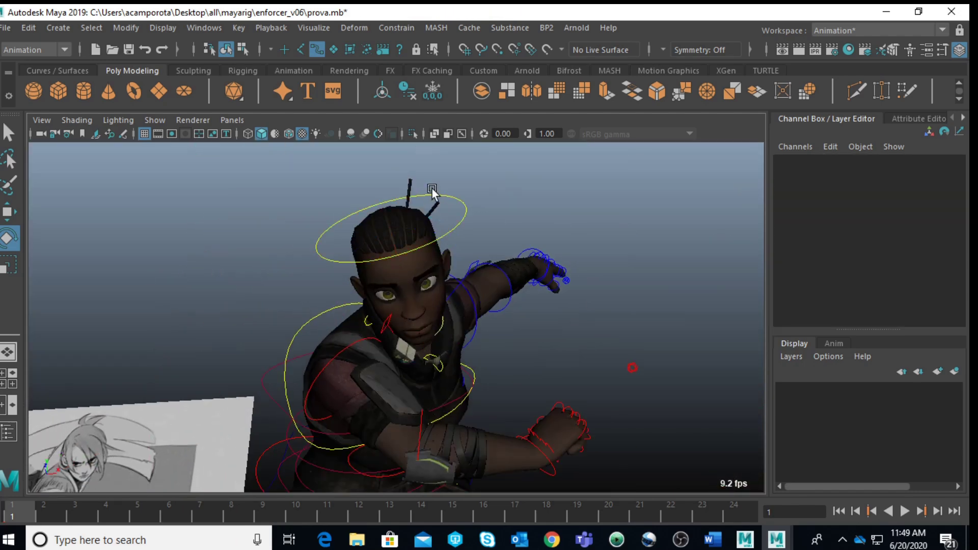
# - Turn on Facial Ctrl Vis on the head control
pyautogui.moveTo(460, 202); pyautogui.dragTo(461, 201)
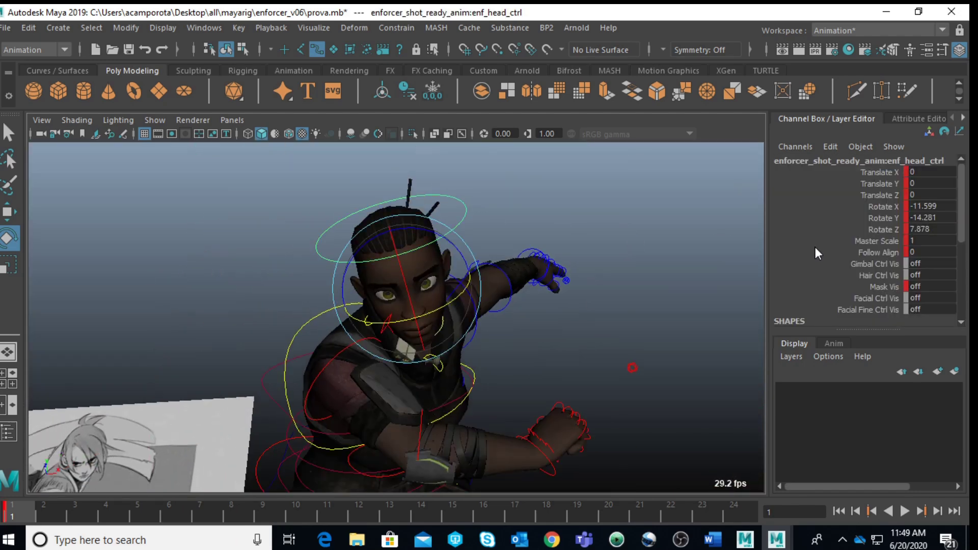
pyautogui.doubleClick(926, 298)
pyautogui.write('on')
pyautogui.press('Return')
# - Move the right eye control sideways to about Translate X -10.5 to redirect the gaze
pyautogui.keyDown('alt'); pyautogui.moveTo(757, 306); pyautogui.dragTo(553, 351); pyautogui.keyUp('alt')
pyautogui.click(474, 359)
pyautogui.press('w')
pyautogui.moveTo(474, 360); pyautogui.dragTo(366, 392)
pyautogui.click(487, 368)
pyautogui.click(368, 392)
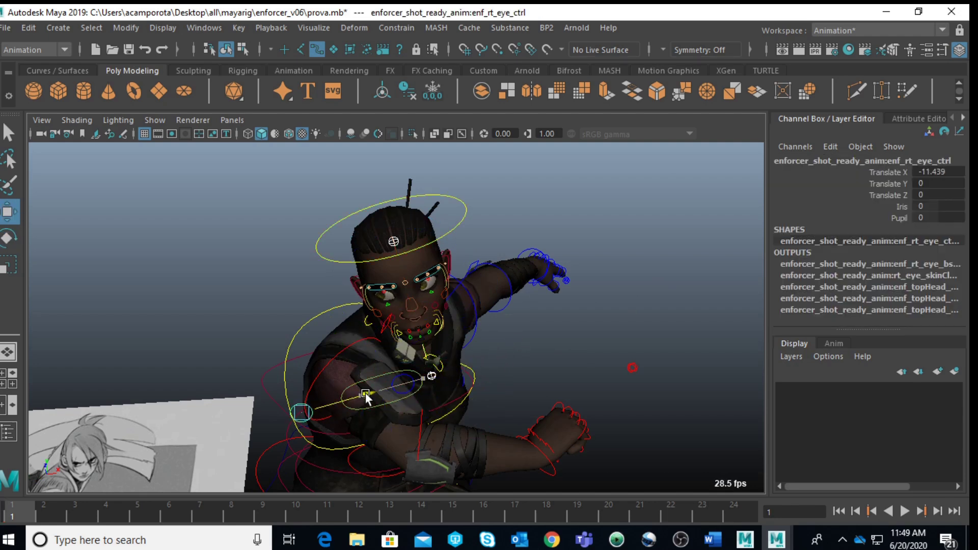
pyautogui.press('space')
pyautogui.press('space')
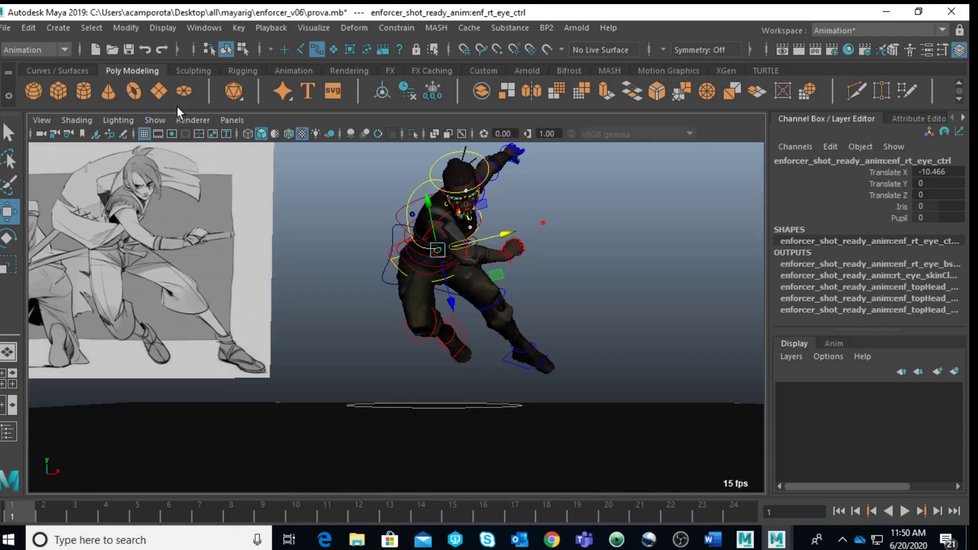
# - Hide the rig's control curves in the camera view beside the sketch and deselect the right eye control
pyautogui.click(155, 120)
pyautogui.click(214, 88)
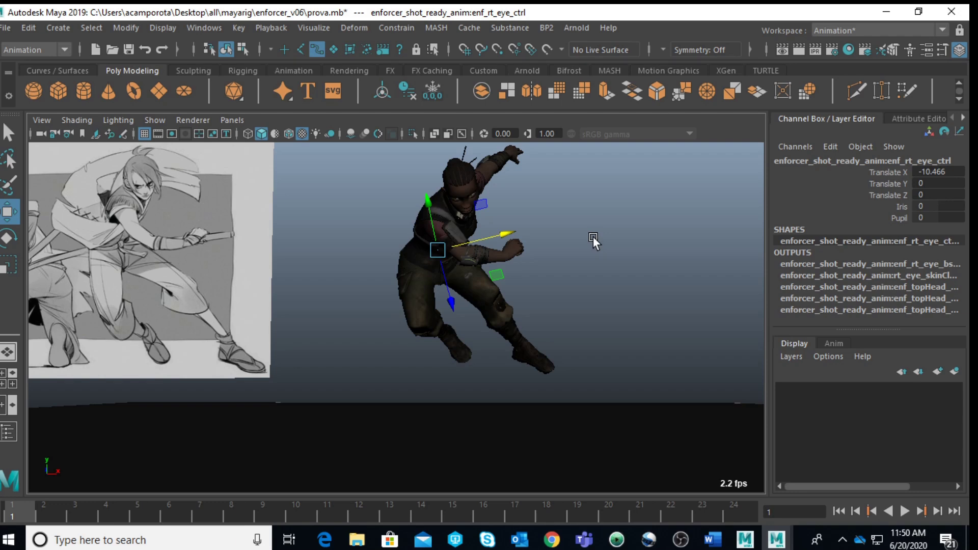
pyautogui.click(592, 236)
# - Rotate the right wrist FK control to about X 43.4, Y -18.3, Z 33.3
pyautogui.press('space')
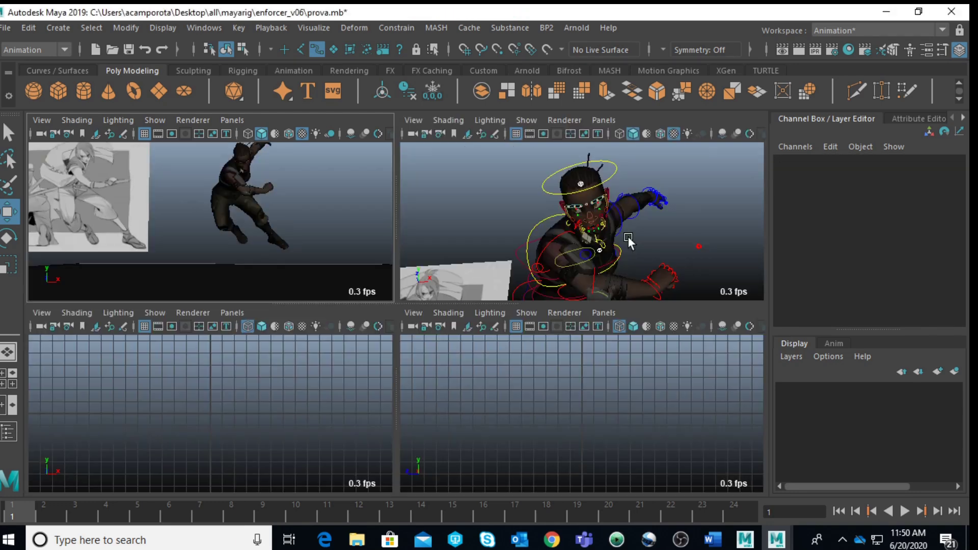
pyautogui.click(657, 298)
pyautogui.press('space')
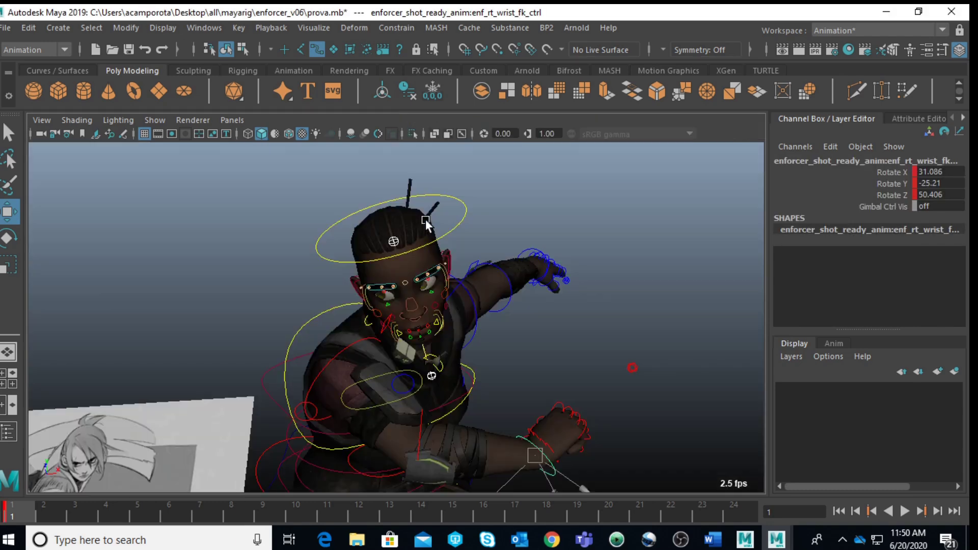
pyautogui.press('space')
pyautogui.press('space')
pyautogui.press('space')
pyautogui.press('space')
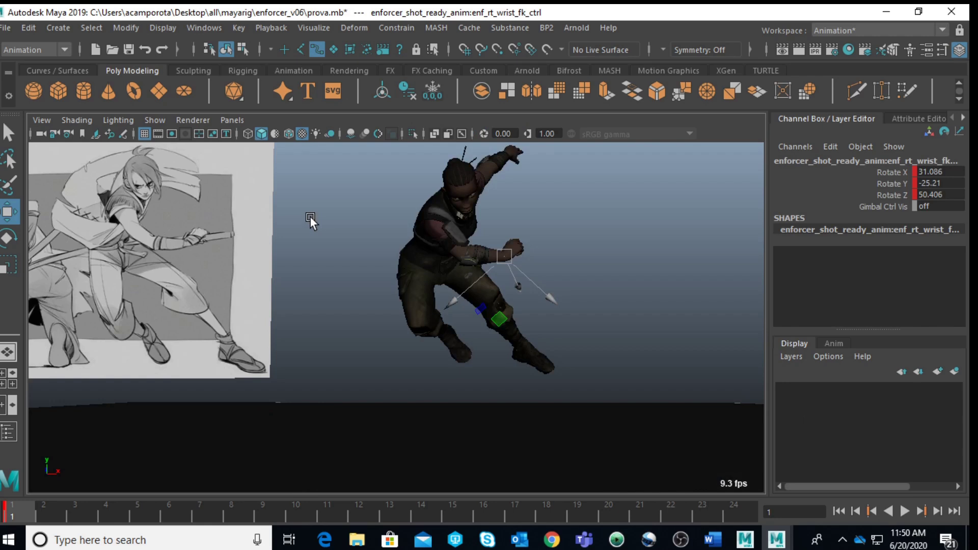
pyautogui.press('e')
pyautogui.moveTo(470, 248); pyautogui.dragTo(465, 292)
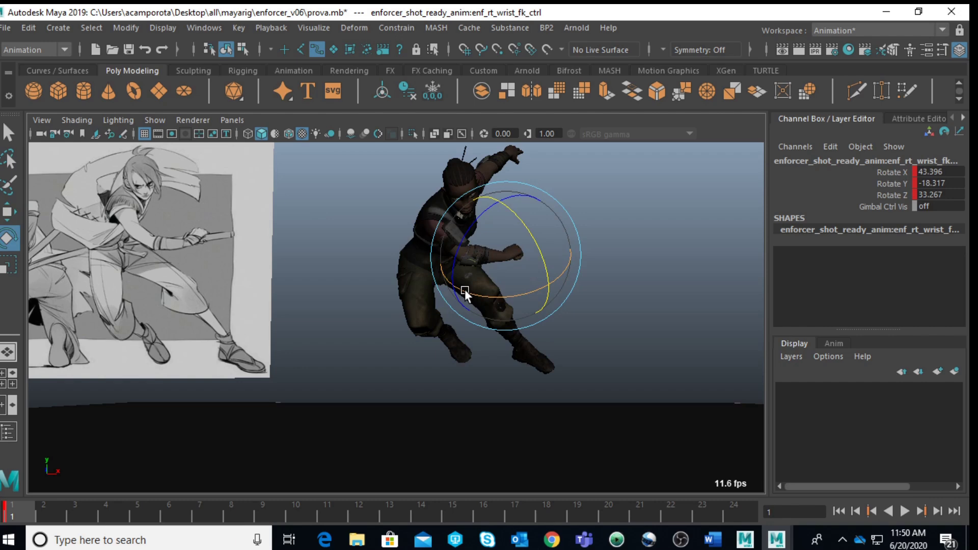
# - Snap the right arm to IK through the arm control's Snap IK/FK attribute
pyautogui.click(695, 273)
pyautogui.press('space')
pyautogui.press('space')
pyautogui.scroll(-5, 601, 295)
pyautogui.scroll(3, 547, 370)
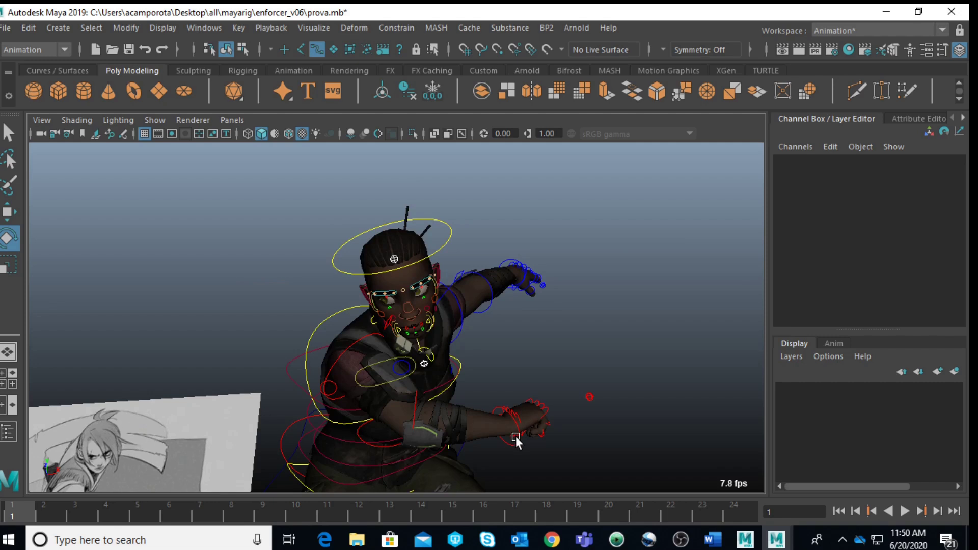
pyautogui.click(589, 396)
pyautogui.click(922, 172)
pyautogui.write('1')
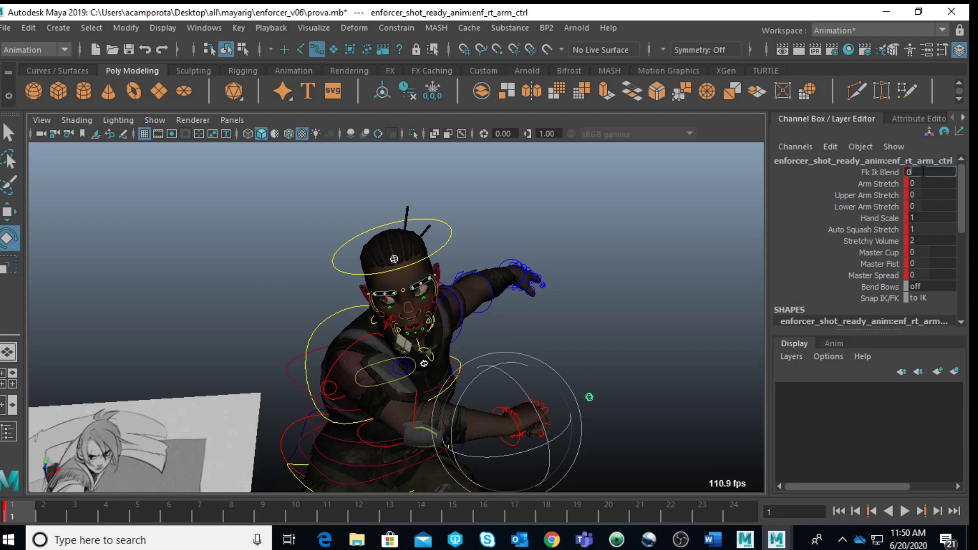
pyautogui.press('Return')
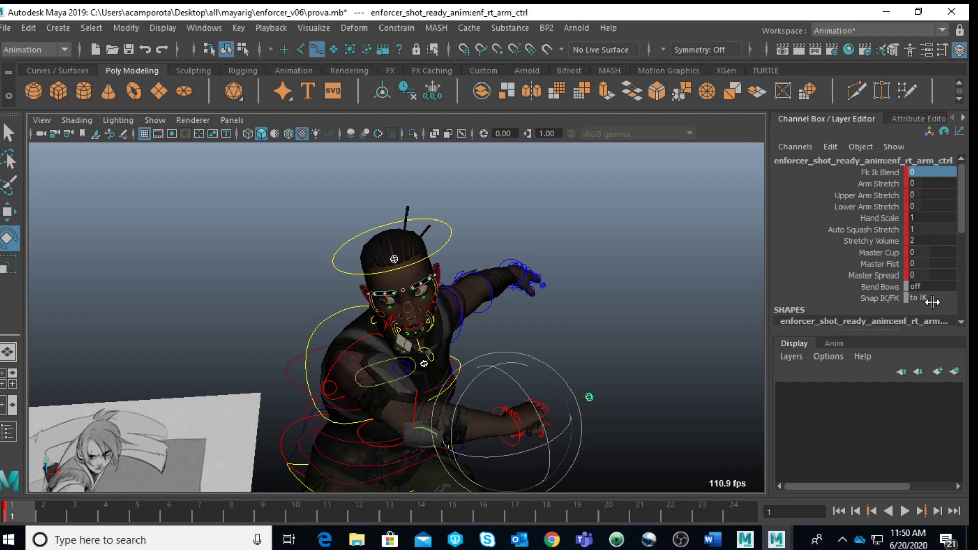
pyautogui.click(932, 300)
pyautogui.click(930, 316)
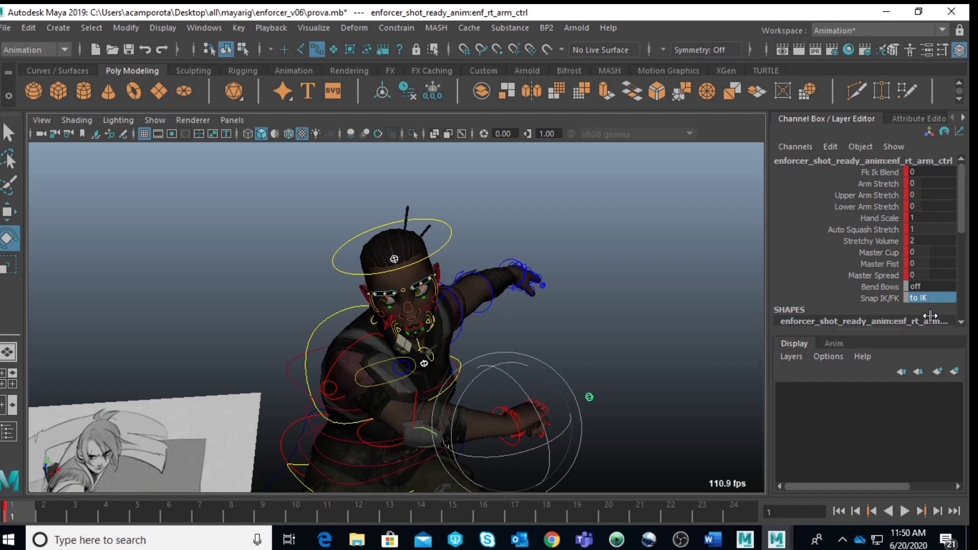
pyautogui.click(623, 395)
# - Move the right arm IK control to about Translate X 96.9, Y 89.3, Z -53.3
pyautogui.click(497, 403)
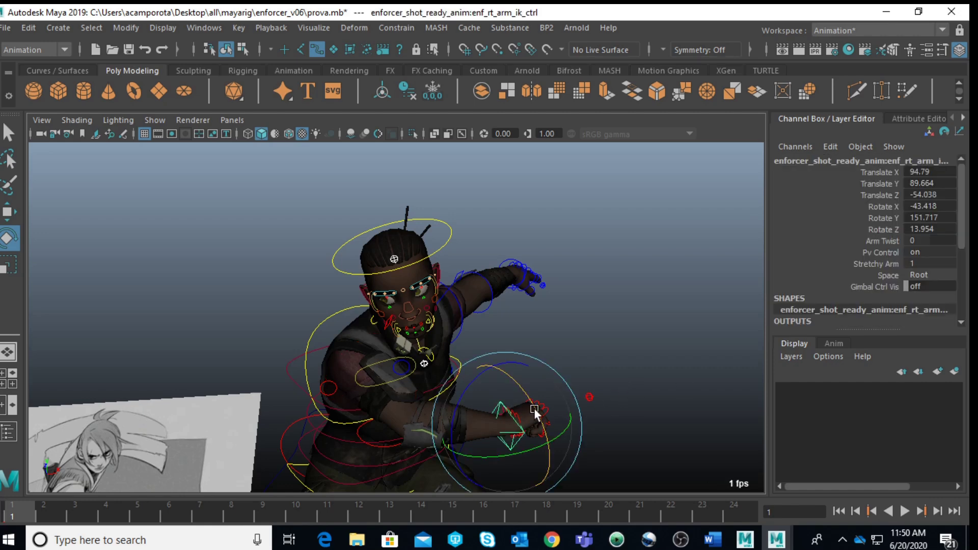
pyautogui.press('w')
pyautogui.moveTo(475, 445); pyautogui.dragTo(481, 447)
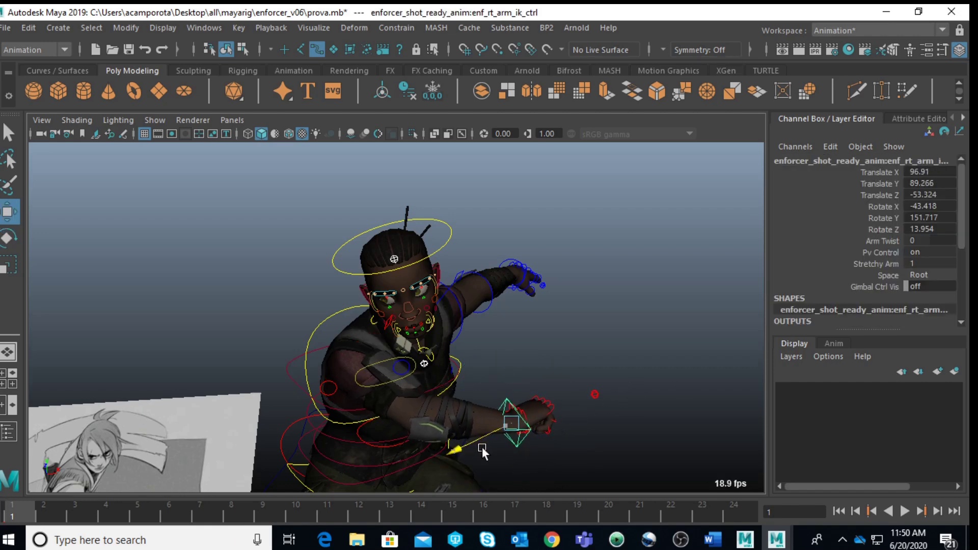
pyautogui.press('space')
pyautogui.press('space')
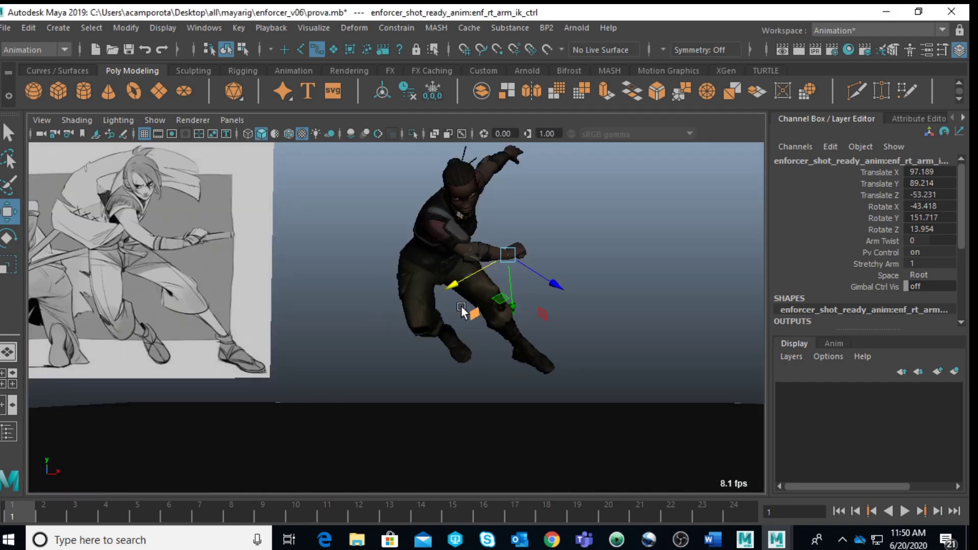
pyautogui.moveTo(461, 286)
pyautogui.mouseDown()
pyautogui.moveTo(466, 294)
pyautogui.moveTo(459, 288)
pyautogui.mouseUp()
# - Rotate the right clavicle control to about X -8.6, Y -14.9, Z 15.2 to adjust the shoulder
pyautogui.press('space')
pyautogui.scroll(5, 560, 214)
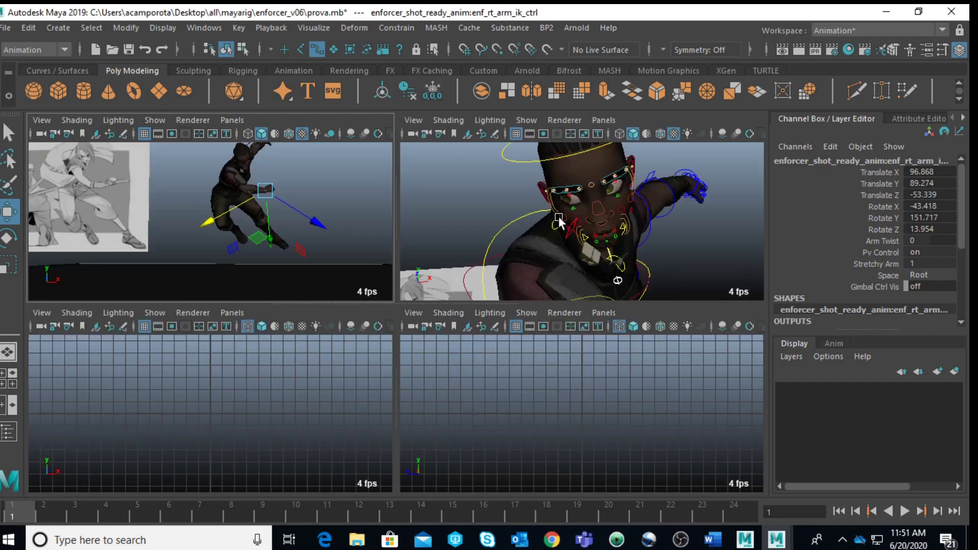
pyautogui.press('space')
pyautogui.click(362, 341)
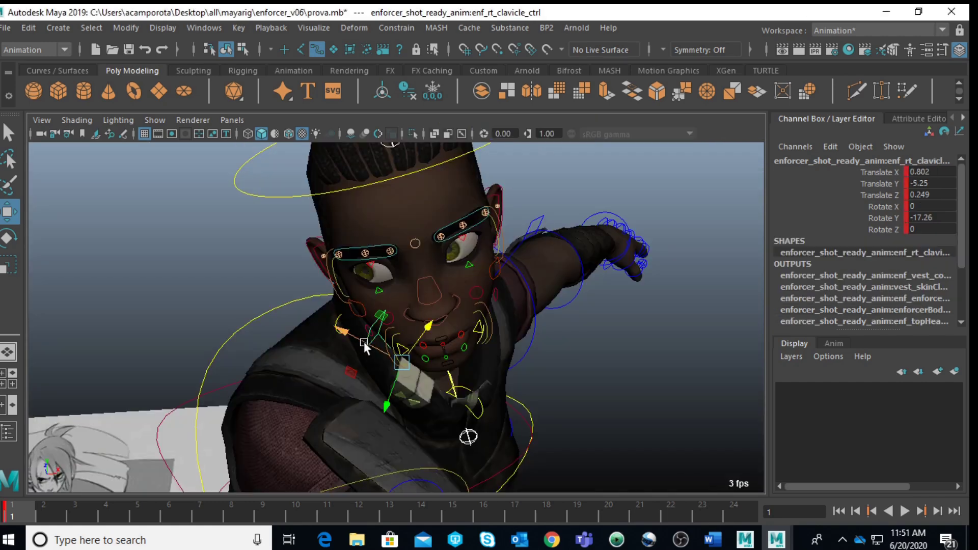
pyautogui.press('space')
pyautogui.press('space')
pyautogui.press('e')
pyautogui.moveTo(449, 228); pyautogui.dragTo(468, 206)
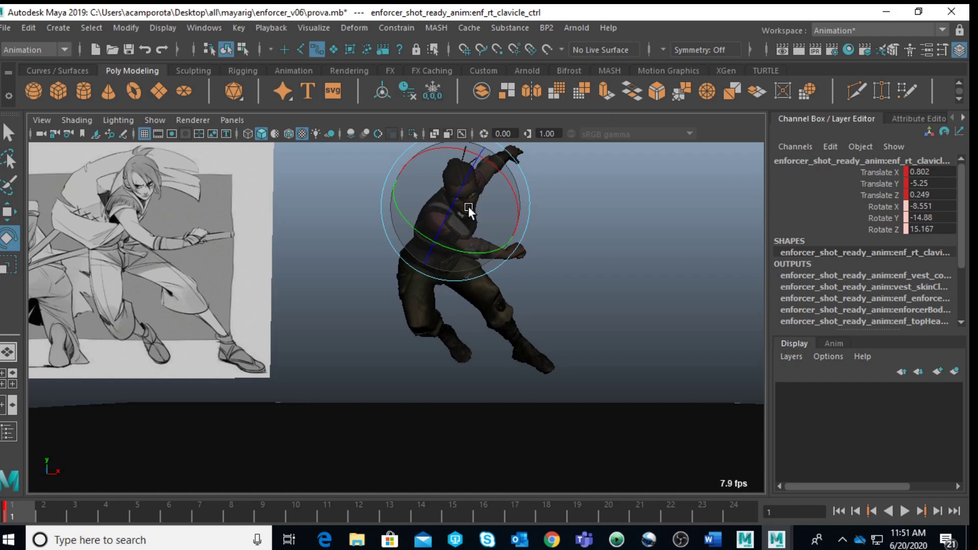
# - Try to snap the right leg to IK through the leg control's Snap IK/FK attribute
pyautogui.press('space')
pyautogui.press('space')
pyautogui.keyDown('alt'); pyautogui.moveTo(568, 353); pyautogui.dragTo(558, 394); pyautogui.keyUp('alt')
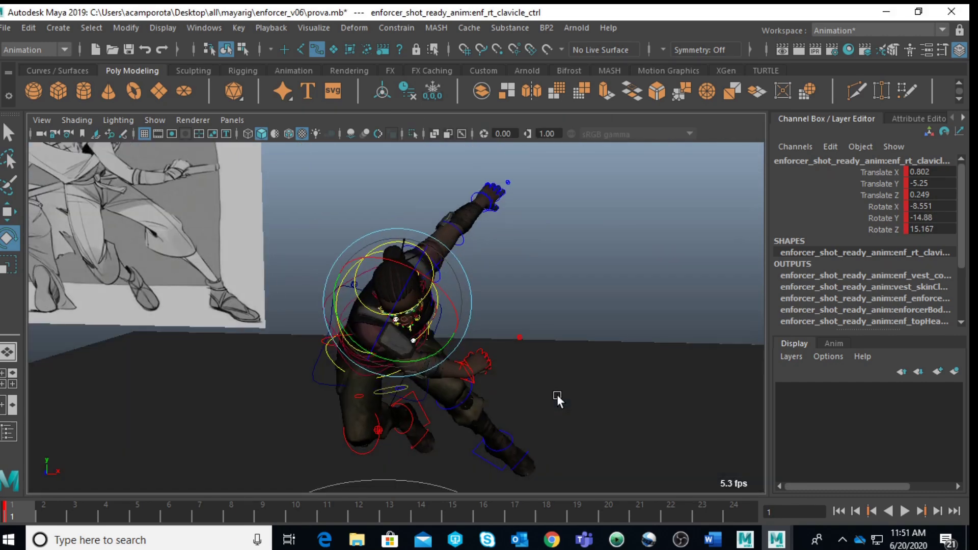
pyautogui.keyDown('alt'); pyautogui.moveTo(536, 368); pyautogui.dragTo(552, 293, button='middle'); pyautogui.keyUp('alt')
pyautogui.scroll(4, 552, 293)
pyautogui.keyDown('alt'); pyautogui.moveTo(552, 293); pyautogui.dragTo(476, 357); pyautogui.keyUp('alt')
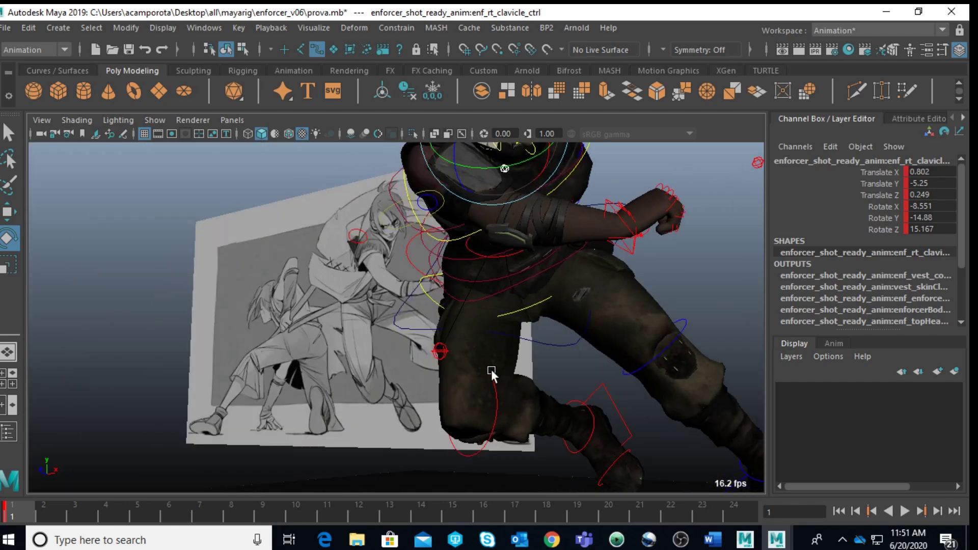
pyautogui.click(612, 400)
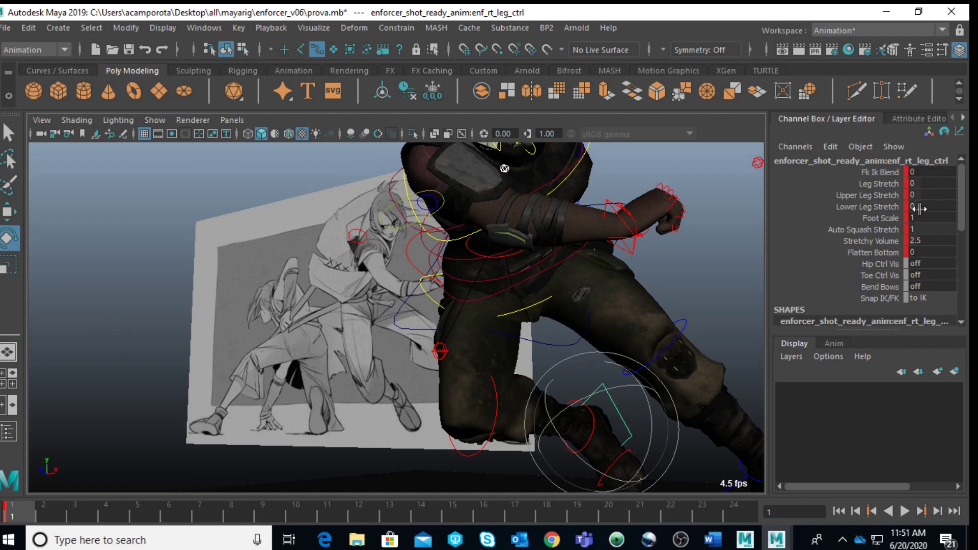
pyautogui.click(939, 299)
pyautogui.click(940, 310)
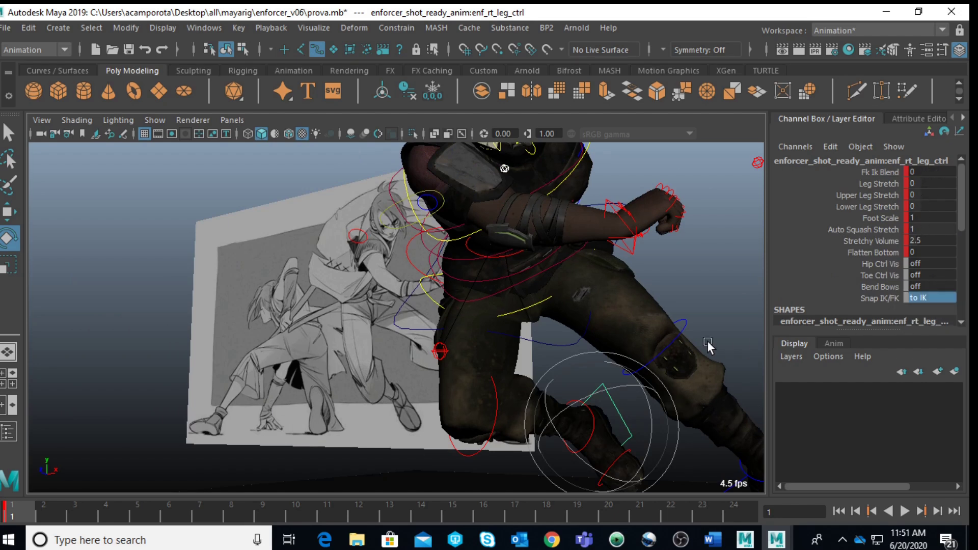
pyautogui.click(938, 299)
pyautogui.click(934, 307)
pyautogui.keyDown('alt'); pyautogui.moveTo(632, 322); pyautogui.dragTo(575, 330, button='right'); pyautogui.keyUp('alt')
pyautogui.keyDown('alt'); pyautogui.moveTo(575, 330); pyautogui.dragTo(605, 322); pyautogui.keyUp('alt')
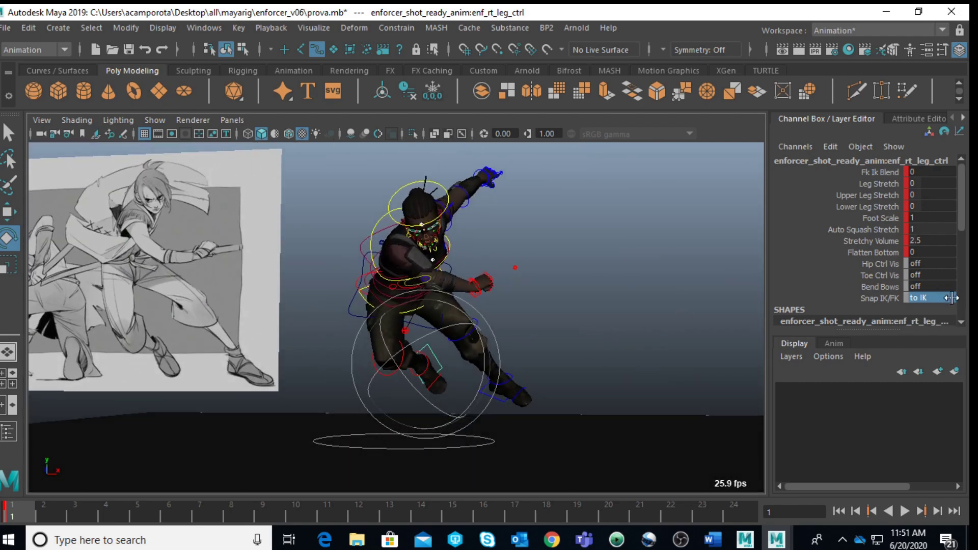
# - Switch the right leg's Snap IK/FK attribute to FK and back to IK, then deselect the control
pyautogui.click(950, 298)
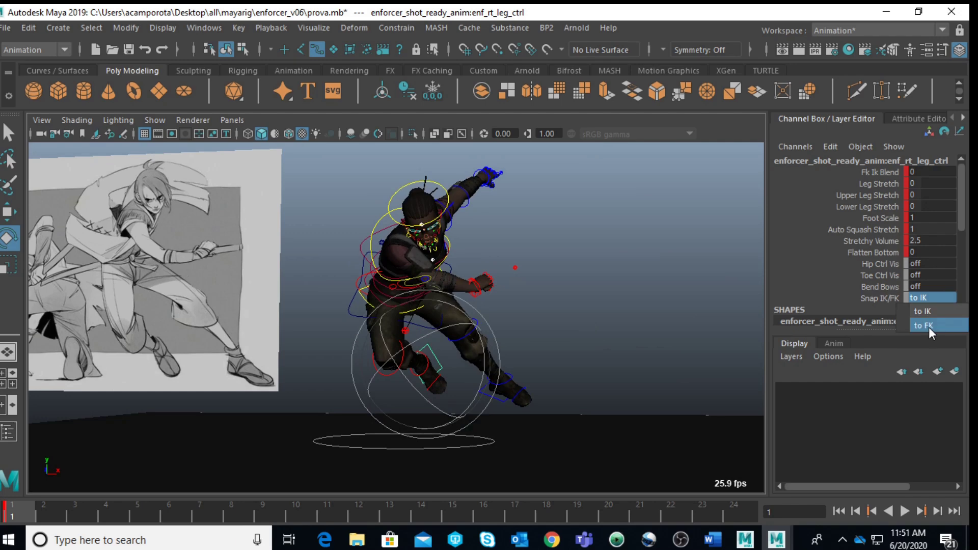
pyautogui.click(928, 327)
pyautogui.click(934, 298)
pyautogui.click(926, 307)
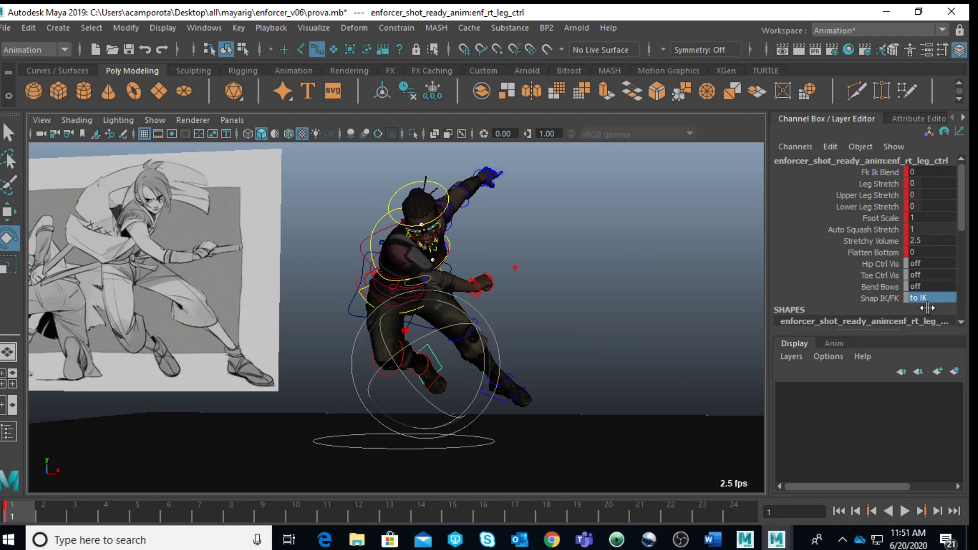
pyautogui.scroll(2, 535, 326)
pyautogui.click(536, 326)
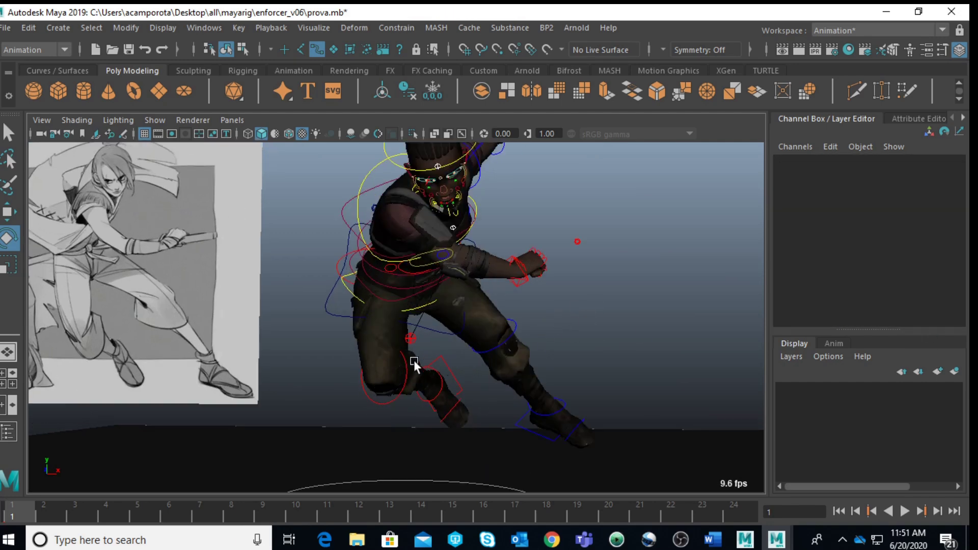
# - Rotate the right upper leg FK control to about X -30.1, Y -61.2, Z -19.9
pyautogui.click(336, 262)
pyautogui.press('space')
pyautogui.scroll(-3, 231, 230)
pyautogui.press('space')
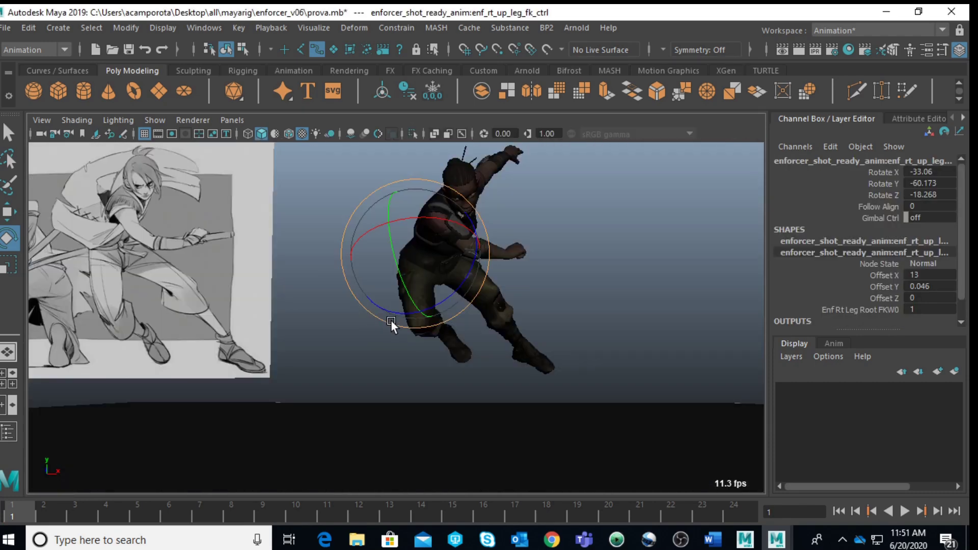
pyautogui.moveTo(460, 310); pyautogui.dragTo(453, 258)
pyautogui.moveTo(450, 299); pyautogui.dragTo(454, 298)
pyautogui.moveTo(466, 237); pyautogui.dragTo(478, 269)
pyautogui.press('space')
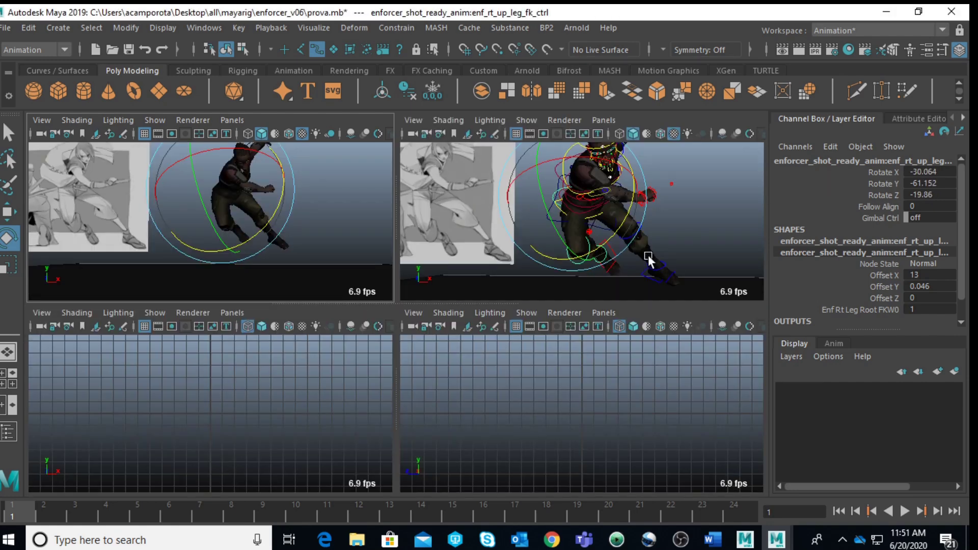
# - Rotate the right knee FK control to about X -3.4, Y 90.6, Z 10.8 to match the sketch's bent leg
pyautogui.click(647, 267)
pyautogui.click(580, 265)
pyautogui.press('space')
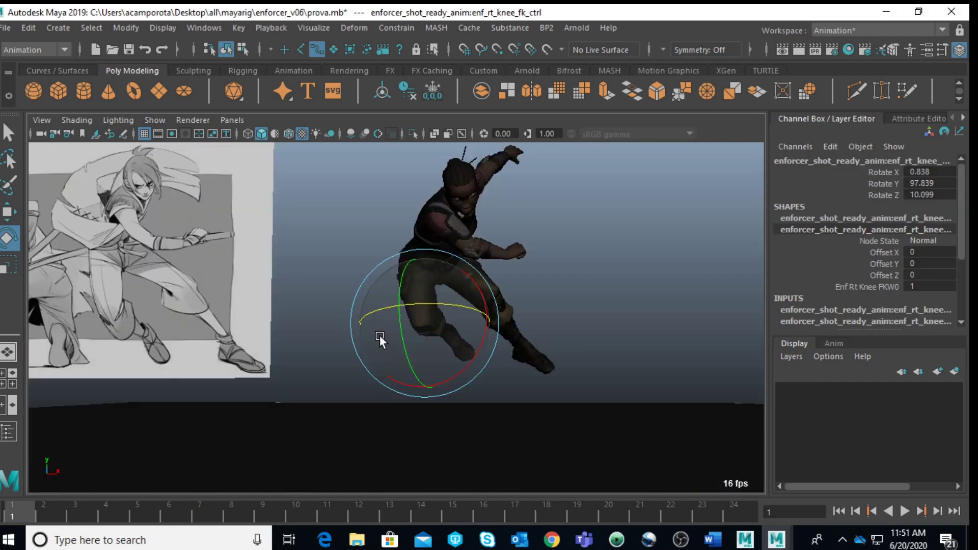
pyautogui.moveTo(402, 352); pyautogui.dragTo(427, 318)
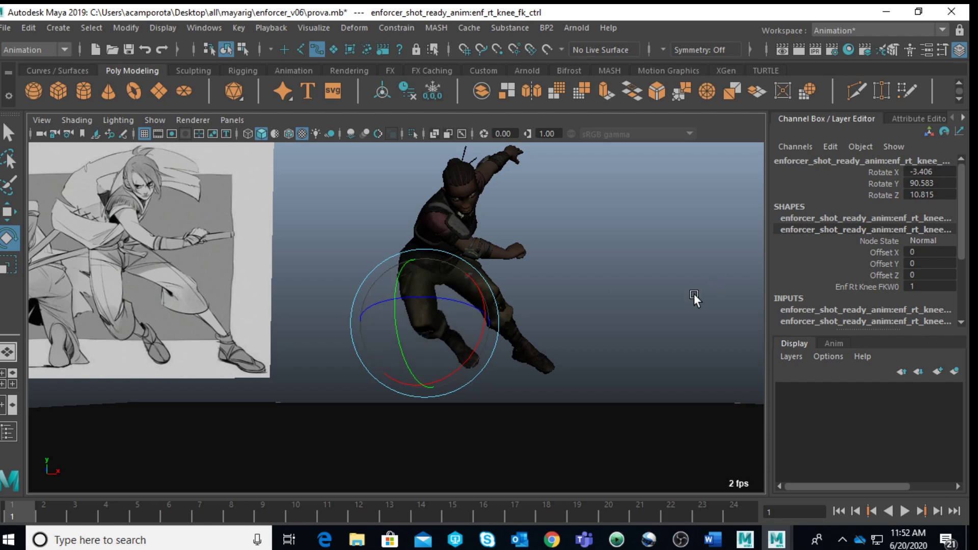
pyautogui.click(646, 295)
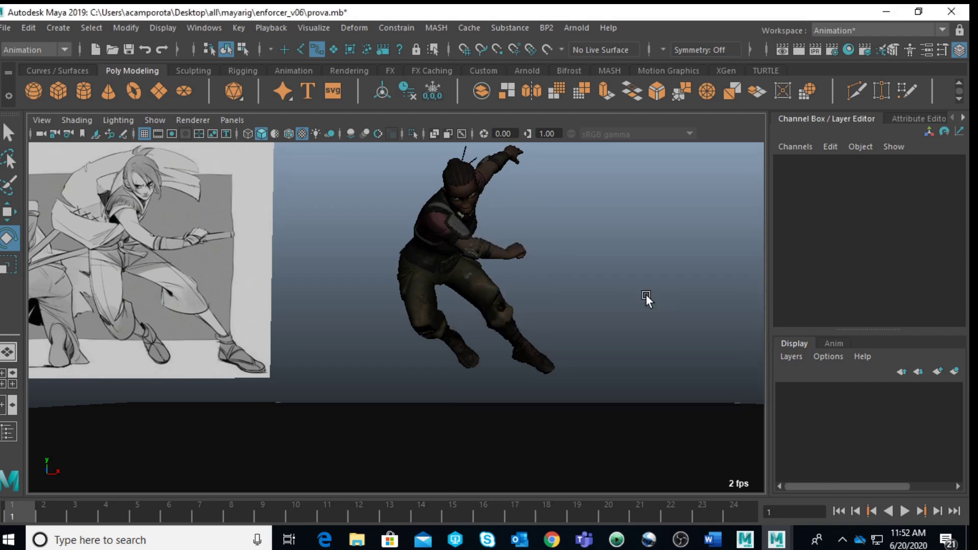
# - Set Leg Stretch and Upper Leg Stretch to 0.9 on the left leg control
pyautogui.press('space')
pyautogui.press('space')
pyautogui.click(521, 417)
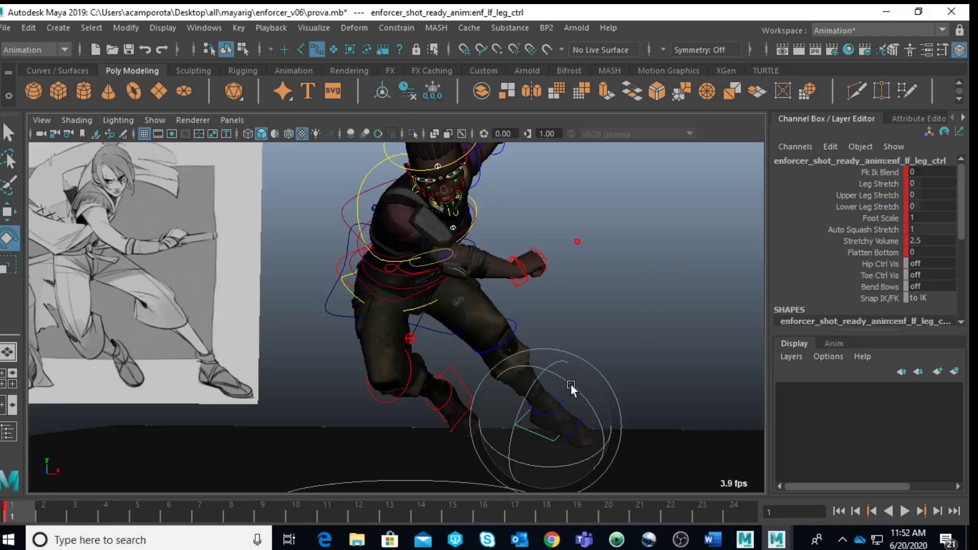
pyautogui.press('space')
pyautogui.press('space')
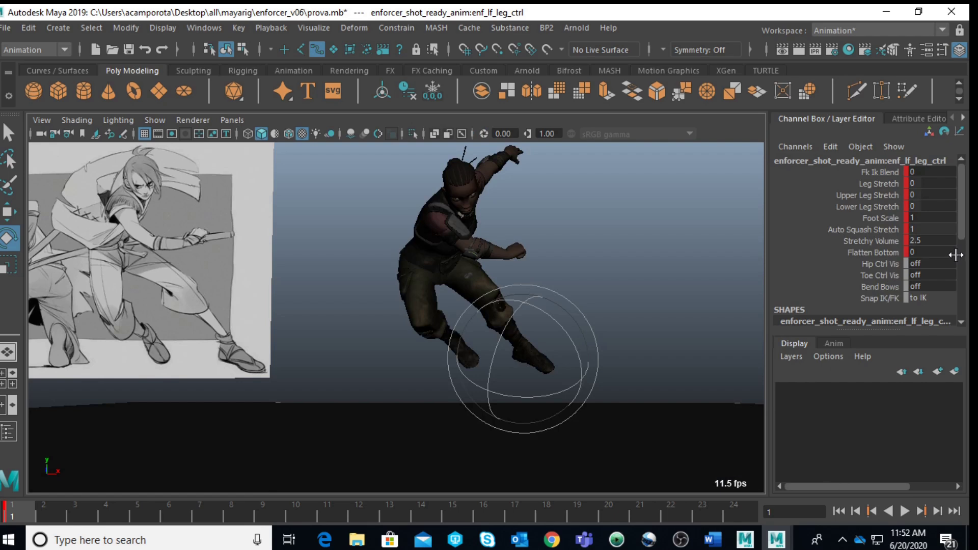
pyautogui.moveTo(878, 184); pyautogui.dragTo(874, 196)
pyautogui.moveTo(502, 284); pyautogui.dragTo(512, 286, button='middle')
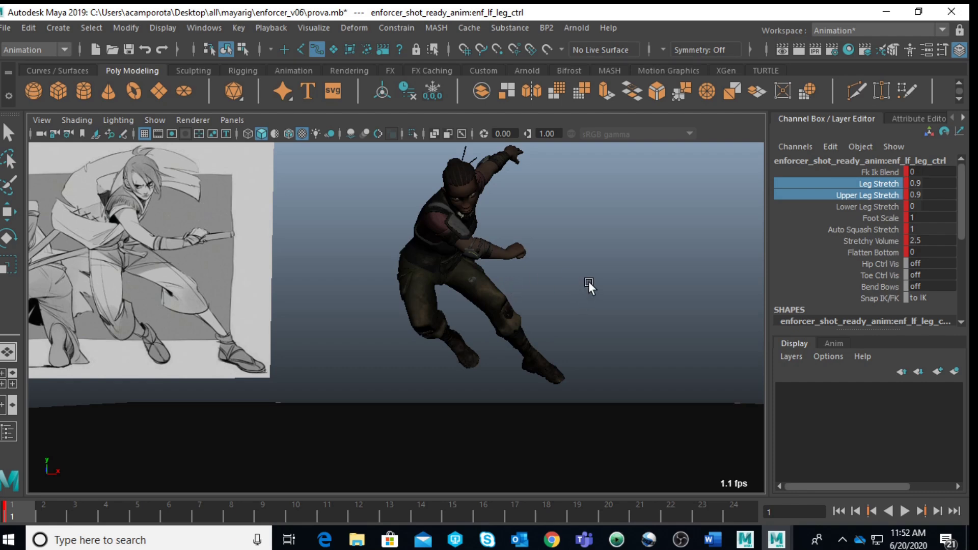
# - Move the spine IK hip control to about X 2.5, Y 0.8, Z 3.3, checking the pose beside the reference sketch
pyautogui.press('space')
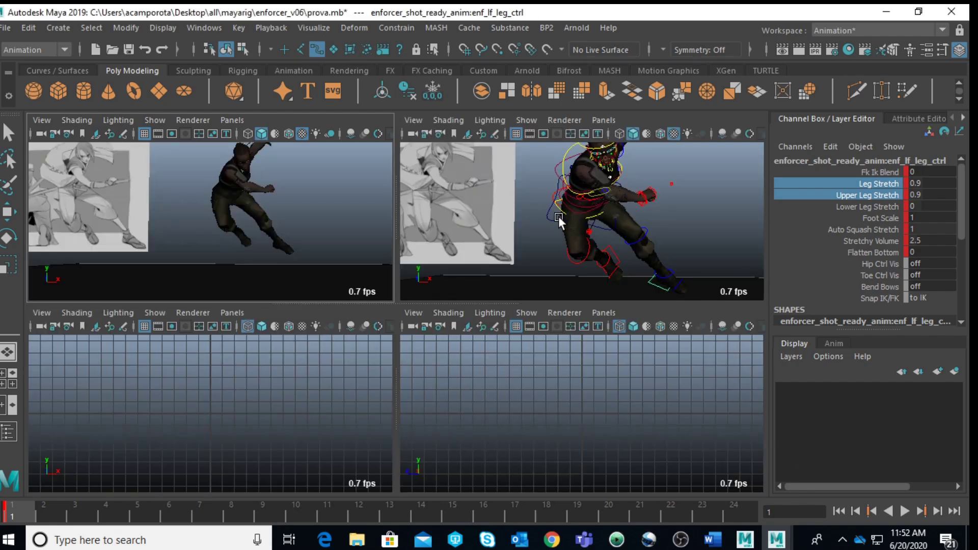
pyautogui.click(595, 219)
pyautogui.press('e')
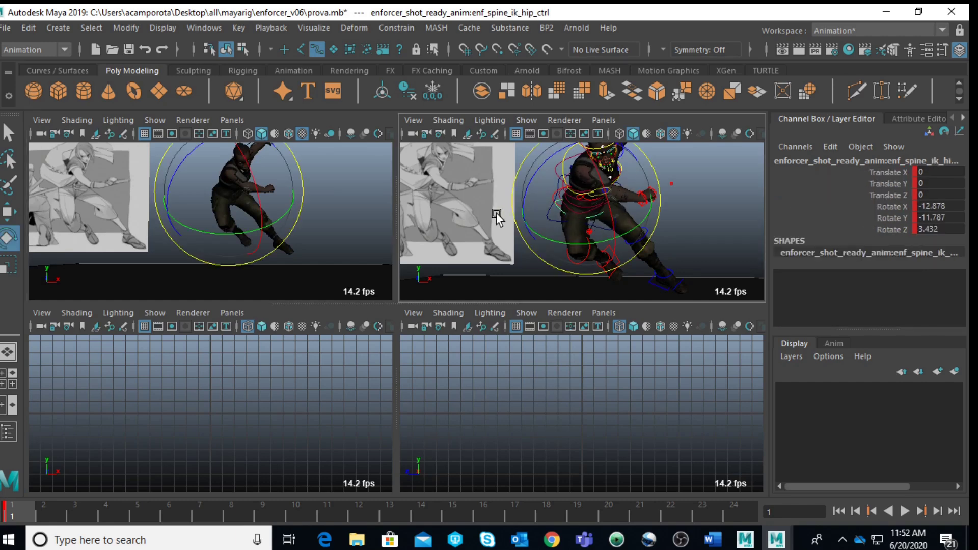
pyautogui.press('space')
pyautogui.press('space')
pyautogui.press('space')
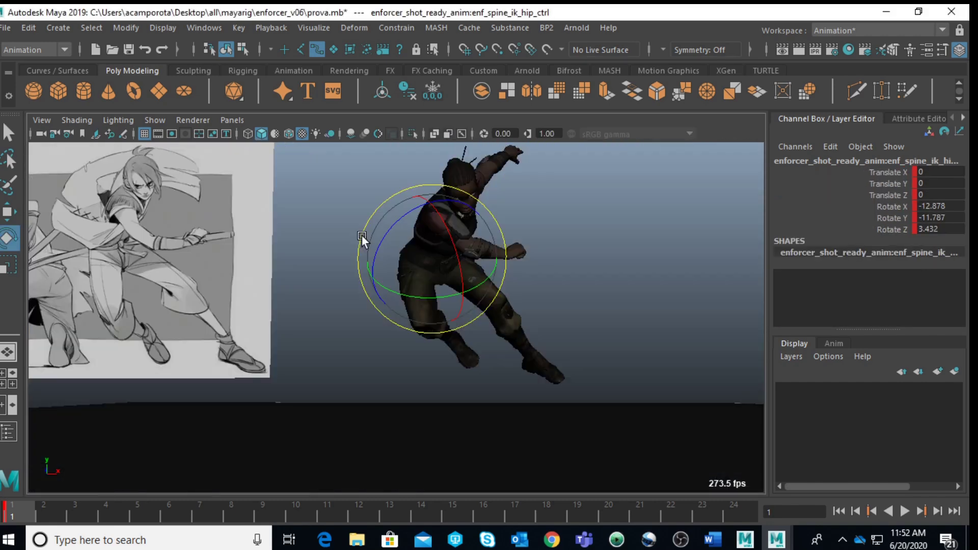
pyautogui.press('w')
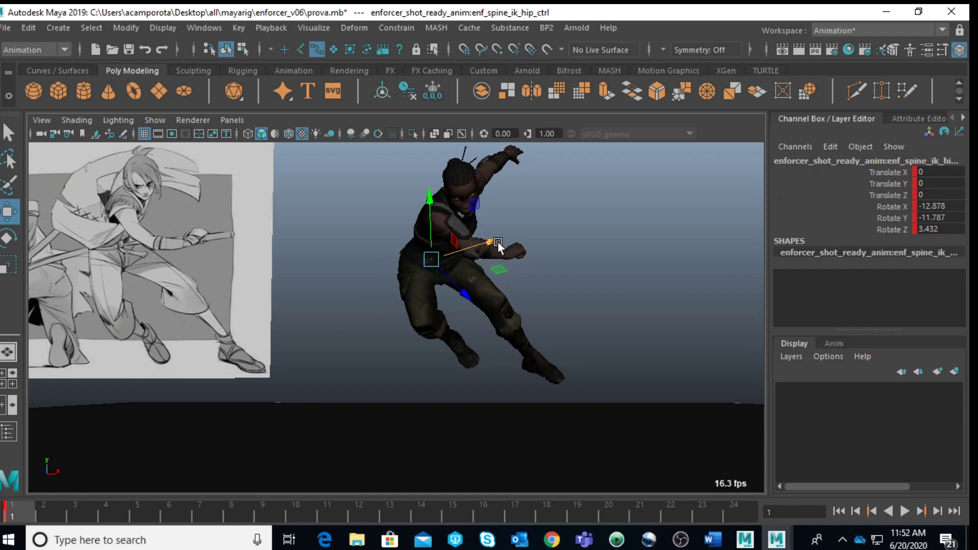
pyautogui.moveTo(499, 244)
pyautogui.mouseDown()
pyautogui.moveTo(498, 296)
pyautogui.moveTo(474, 295)
pyautogui.moveTo(491, 243)
pyautogui.mouseUp()
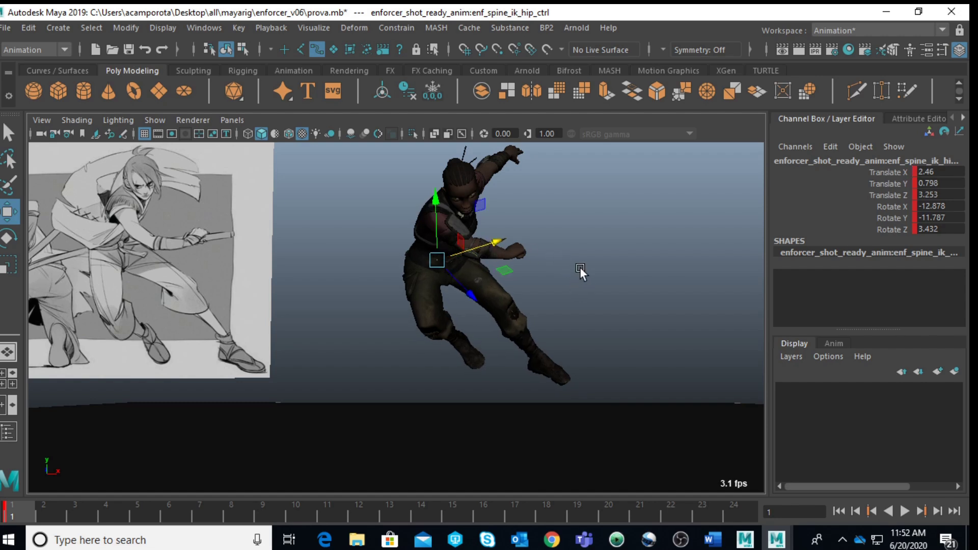
pyautogui.click(608, 228)
# - Rotate the upper neck control to about X -20.2, Y -25.1, Z 24.3 to match the sketch's head tilt
pyautogui.press('space')
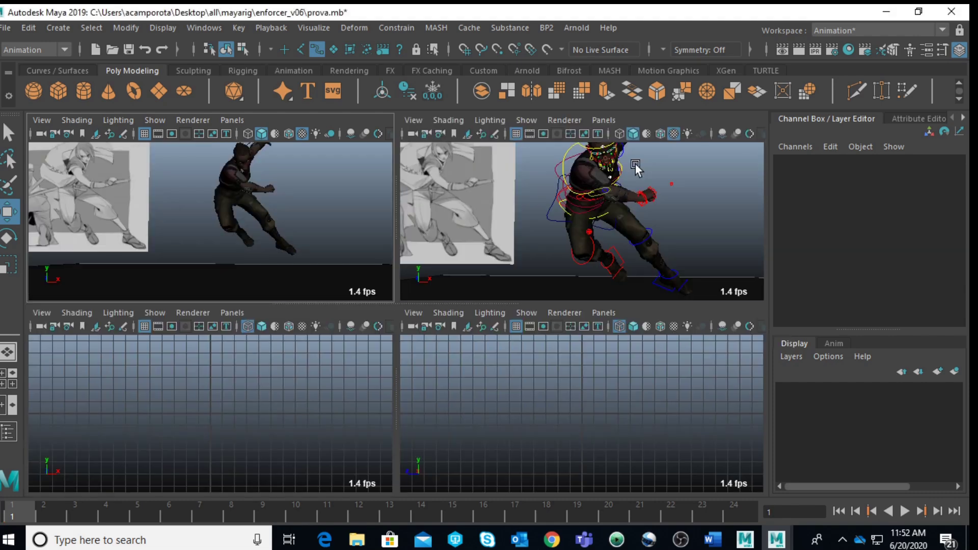
pyautogui.press('space')
pyautogui.keyDown('alt'); pyautogui.moveTo(583, 211); pyautogui.dragTo(508, 298); pyautogui.keyUp('alt')
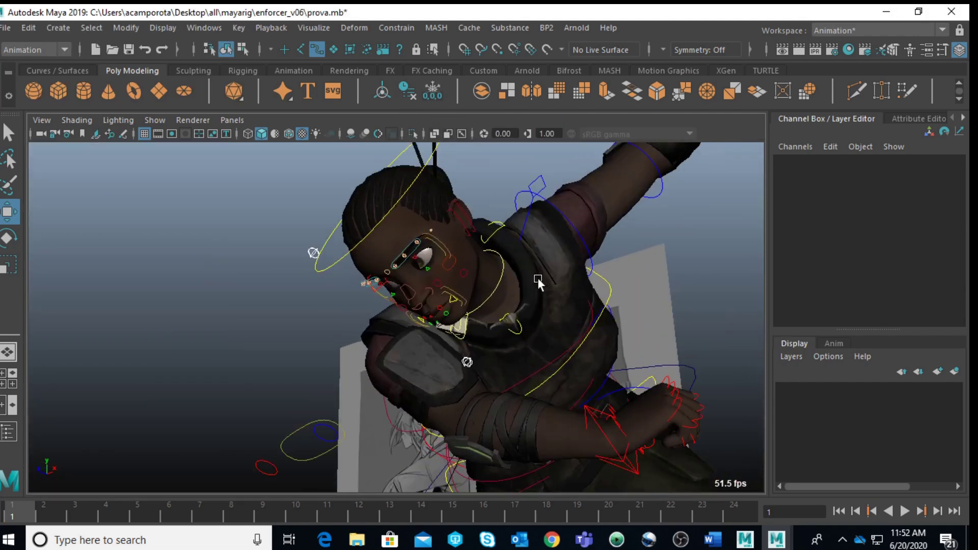
pyautogui.click(499, 277)
pyautogui.press('space')
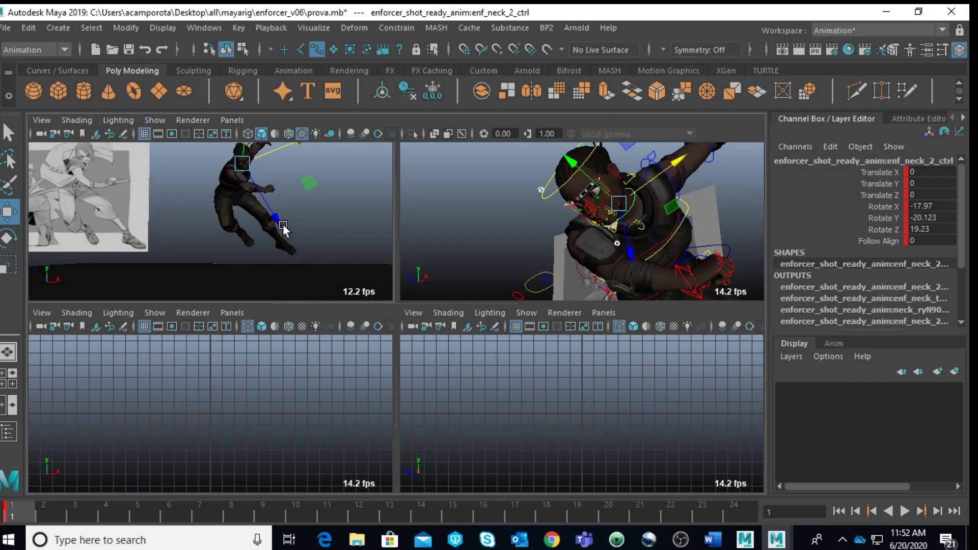
pyautogui.press('space')
pyautogui.press('e')
pyautogui.moveTo(471, 221); pyautogui.dragTo(454, 216)
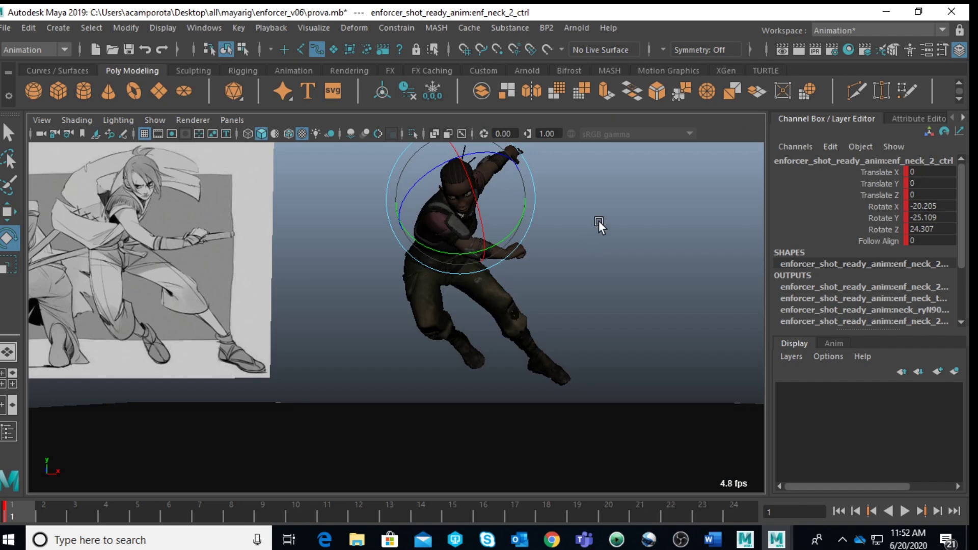
# - Bend the left arm by rotating its elbow FK control to about -54.5 on Y
pyautogui.press('space')
pyautogui.press('space')
pyautogui.keyDown('alt'); pyautogui.moveTo(598, 220); pyautogui.dragTo(524, 261); pyautogui.keyUp('alt')
pyautogui.click(514, 258)
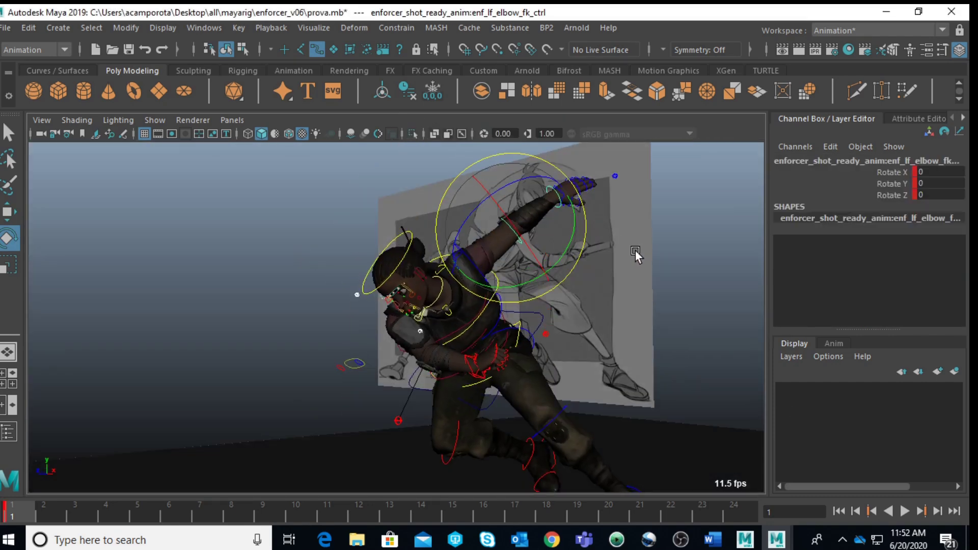
pyautogui.keyDown('alt'); pyautogui.moveTo(640, 237); pyautogui.dragTo(662, 211, button='right'); pyautogui.keyUp('alt')
pyautogui.keyDown('alt'); pyautogui.moveTo(662, 212); pyautogui.dragTo(524, 399, button='middle'); pyautogui.keyUp('alt')
pyautogui.keyDown('alt'); pyautogui.moveTo(525, 398); pyautogui.dragTo(585, 347, button='right'); pyautogui.keyUp('alt')
pyautogui.click(564, 312)
pyautogui.moveTo(551, 315); pyautogui.dragTo(606, 375)
pyautogui.moveTo(575, 331); pyautogui.dragTo(594, 310)
pyautogui.keyDown('alt'); pyautogui.moveTo(567, 354); pyautogui.dragTo(425, 483); pyautogui.keyUp('alt')
pyautogui.click(414, 409)
pyautogui.keyDown('alt'); pyautogui.moveTo(499, 350); pyautogui.dragTo(521, 339); pyautogui.keyUp('alt')
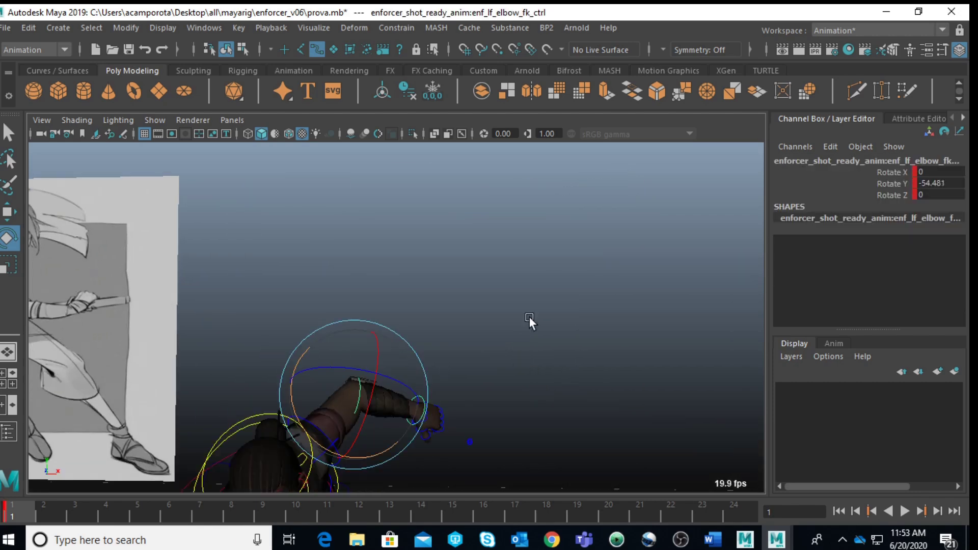
# - Rotate the left clavicle control to about X -1.4, Y 18.5 to bring the raised arm behind the head
pyautogui.keyDown('alt'); pyautogui.moveTo(521, 339); pyautogui.dragTo(572, 198, button='middle'); pyautogui.keyUp('alt')
pyautogui.scroll(5, 573, 197)
pyautogui.click(573, 197)
pyautogui.click(372, 367)
pyautogui.moveTo(371, 366); pyautogui.dragTo(379, 394)
pyautogui.click(501, 311)
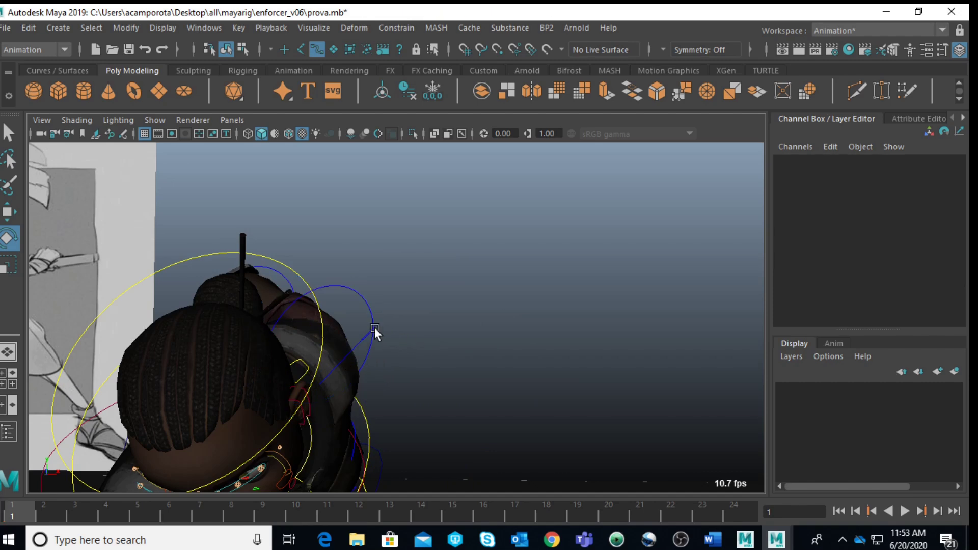
pyautogui.click(374, 327)
pyautogui.press('space')
pyautogui.press('space')
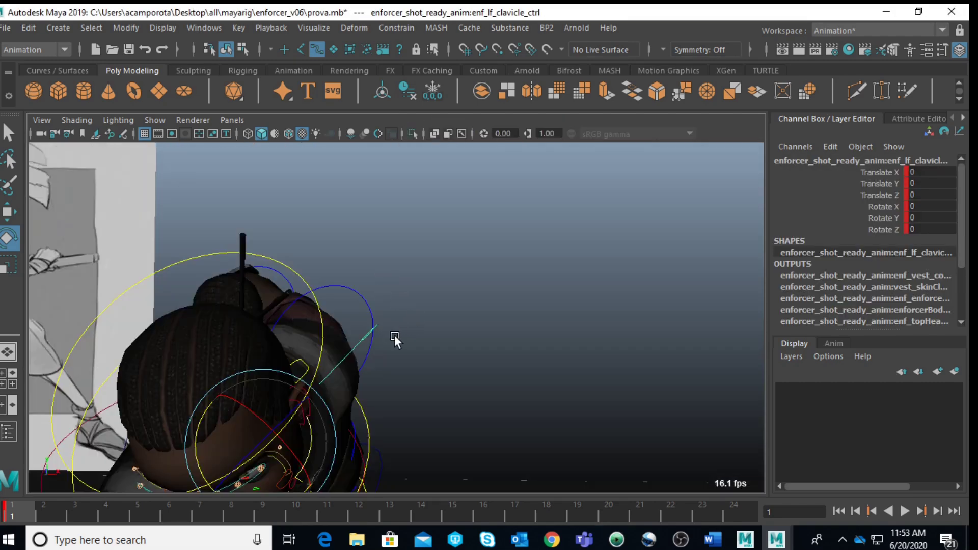
pyautogui.press('space')
pyautogui.press('space')
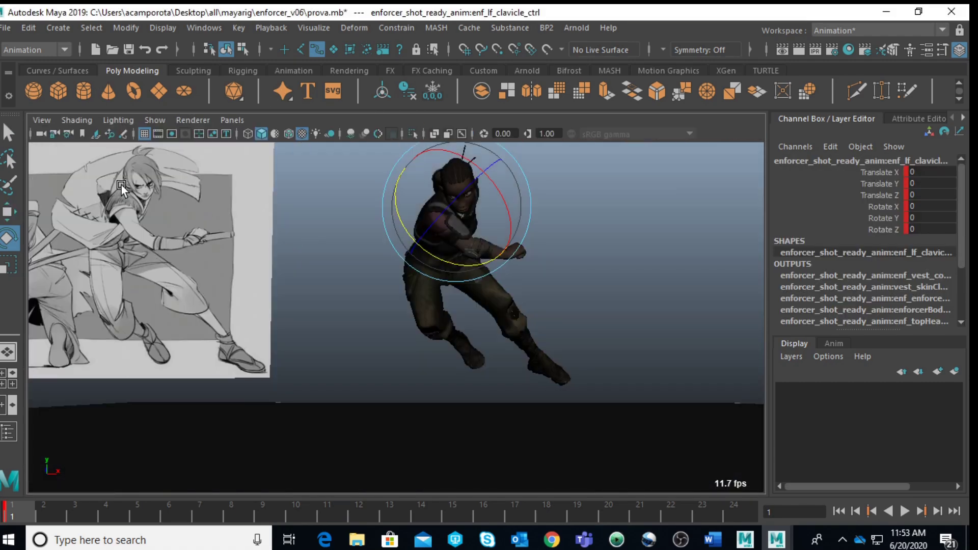
pyautogui.moveTo(459, 267); pyautogui.dragTo(470, 270)
pyautogui.moveTo(512, 191); pyautogui.dragTo(511, 188)
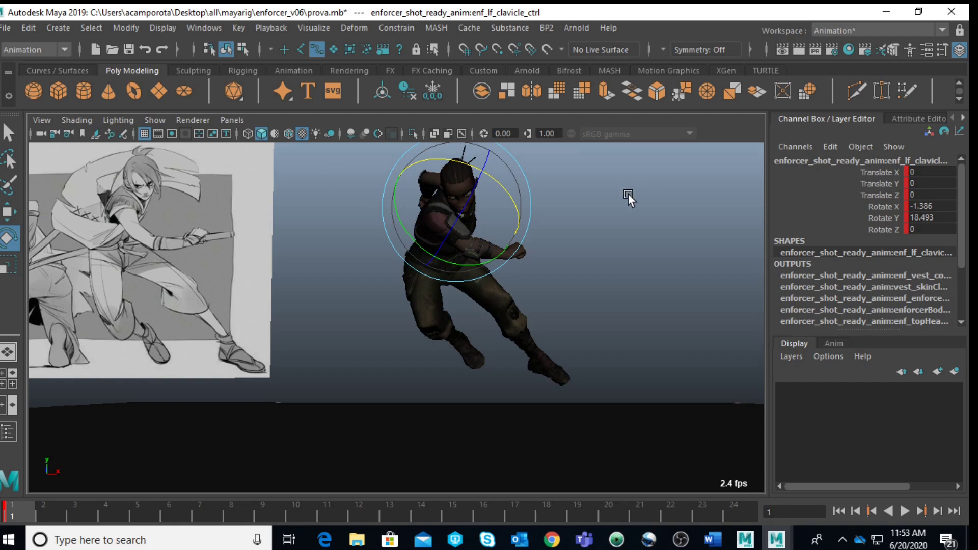
# - Rotate the left upper arm FK control to about X -4.5, Y 38.9, Z -76.6
pyautogui.press('space')
pyautogui.press('space')
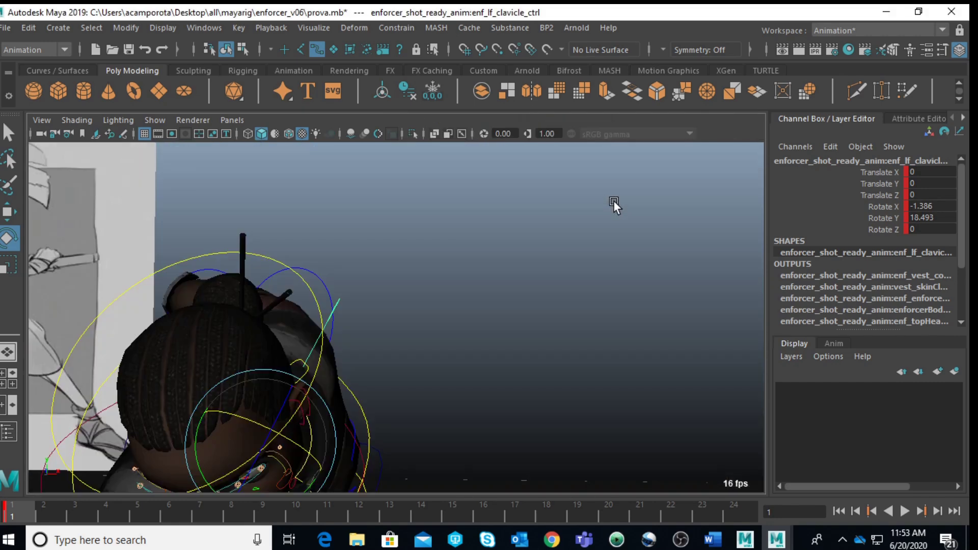
pyautogui.click(260, 320)
pyautogui.click(317, 280)
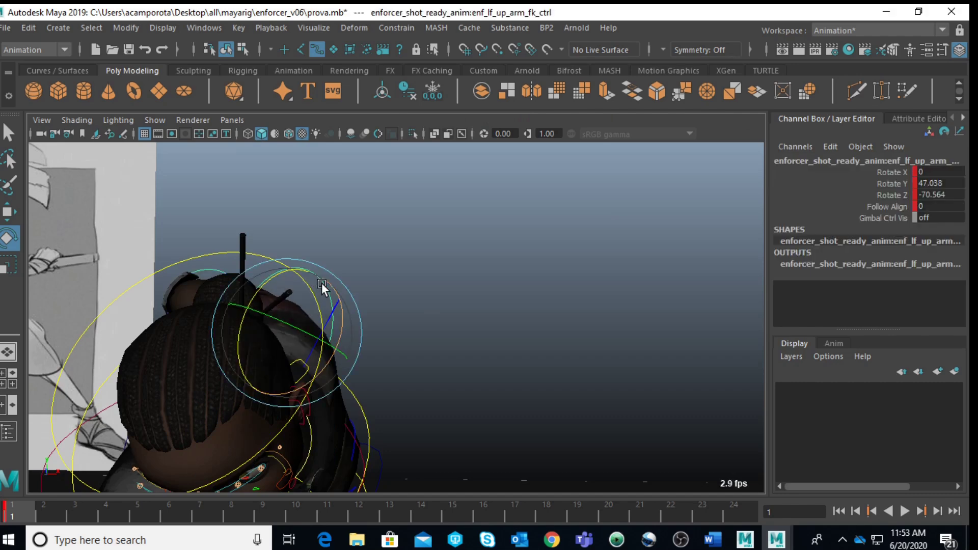
pyautogui.press('space')
pyautogui.press('space')
pyautogui.moveTo(479, 239); pyautogui.dragTo(500, 160)
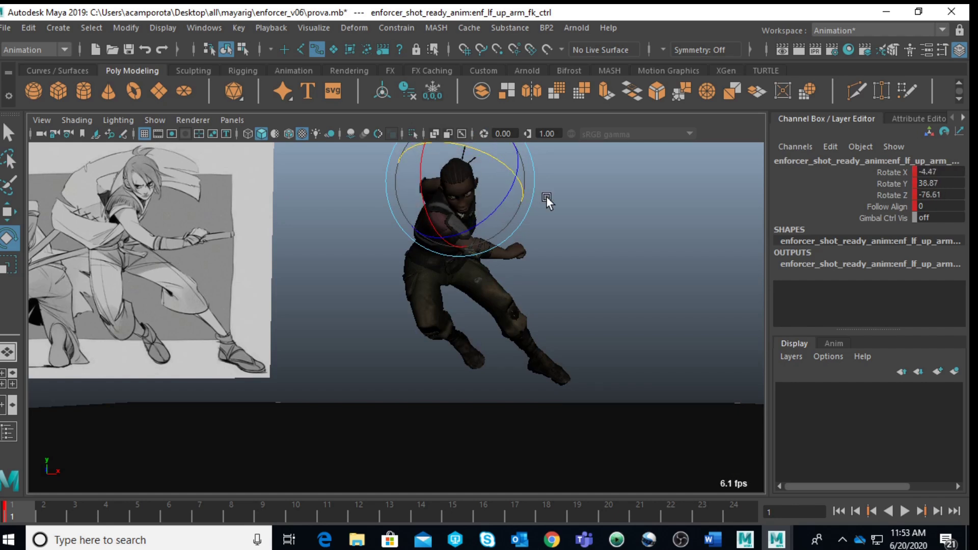
# - Rotate the left main brow control to about 6 on Z and lower it to about X -0.5, Y -1.5
pyautogui.press('space')
pyautogui.press('space')
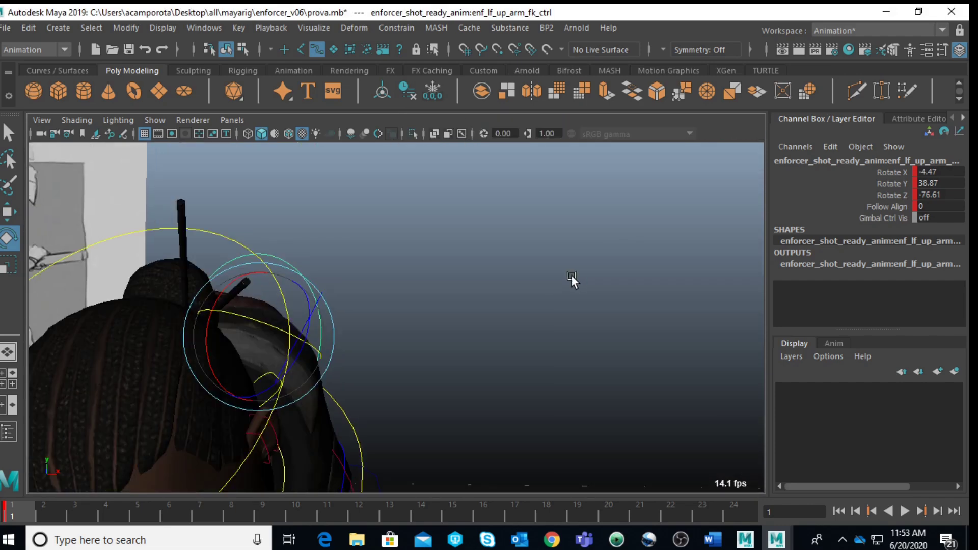
pyautogui.press('f')
pyautogui.scroll(5, 389, 315)
pyautogui.keyDown('alt'); pyautogui.moveTo(389, 315); pyautogui.dragTo(378, 305); pyautogui.keyUp('alt')
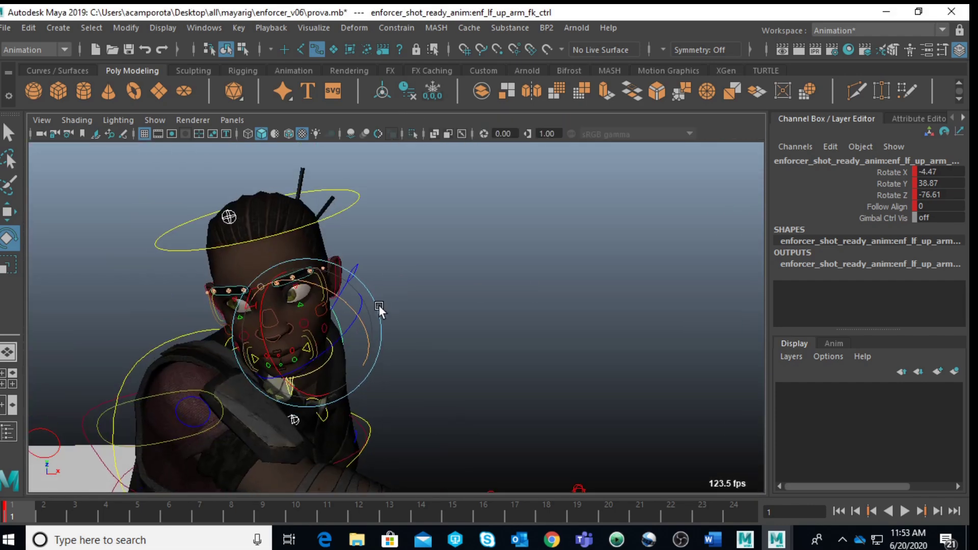
pyautogui.scroll(5, 377, 300)
pyautogui.keyDown('alt'); pyautogui.moveTo(377, 298); pyautogui.dragTo(564, 305, button='middle'); pyautogui.keyUp('alt')
pyautogui.scroll(-5, 564, 304)
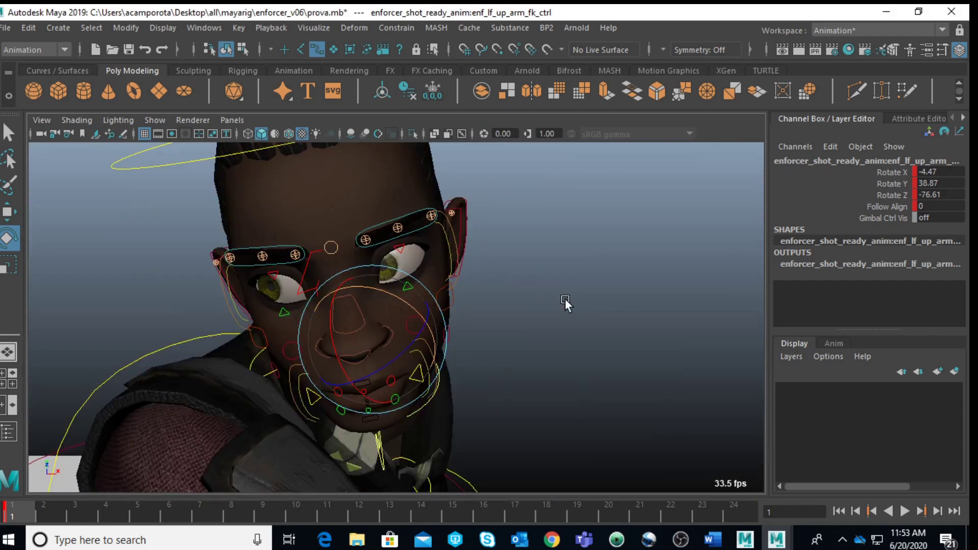
pyautogui.click(371, 227)
pyautogui.moveTo(355, 186); pyautogui.dragTo(339, 185)
pyautogui.press('w')
pyautogui.moveTo(432, 168); pyautogui.dragTo(428, 187)
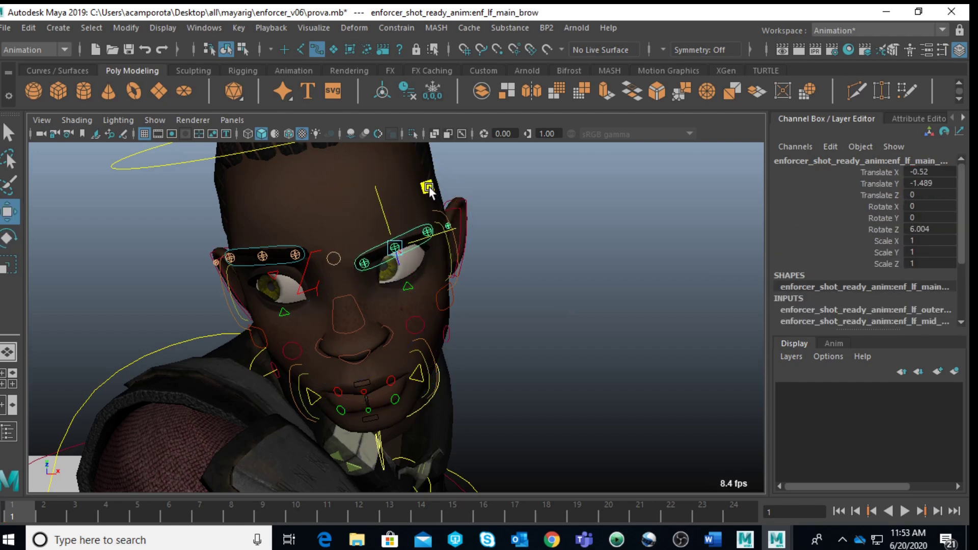
# - Rotate the right main brow control to give the face a frowning look
pyautogui.click(283, 245)
pyautogui.press('e')
pyautogui.moveTo(306, 223); pyautogui.dragTo(339, 278)
pyautogui.press('w')
# - Raise the middle lower lip control to about 0.88 on Y
pyautogui.scroll(4, 312, 222)
pyautogui.scroll(-5, 313, 222)
pyautogui.scroll(3, 325, 239)
pyautogui.scroll(6, 450, 311)
pyautogui.keyDown('alt'); pyautogui.moveTo(476, 364); pyautogui.dragTo(494, 330); pyautogui.keyUp('alt')
pyautogui.click(432, 293)
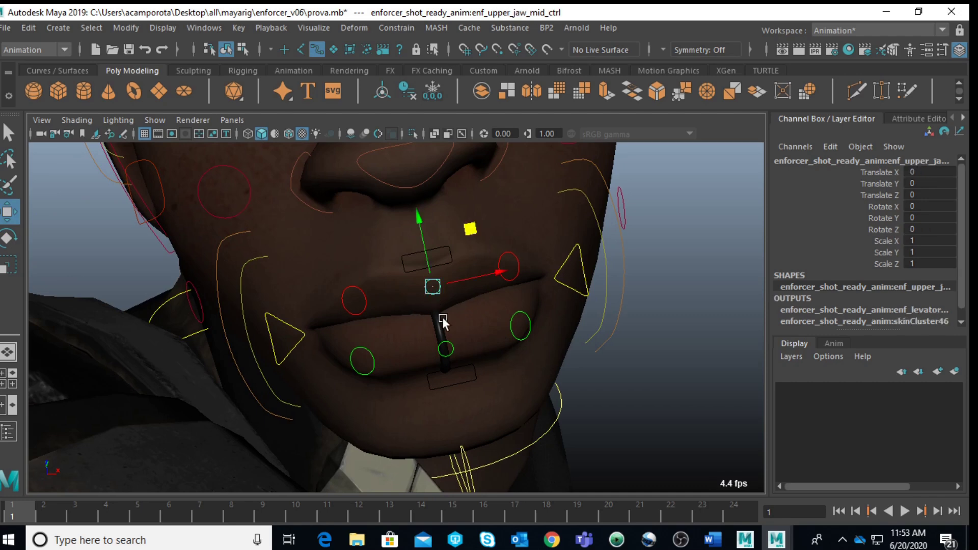
pyautogui.click(454, 348)
pyautogui.moveTo(438, 310); pyautogui.dragTo(427, 283)
pyautogui.scroll(-6, 427, 283)
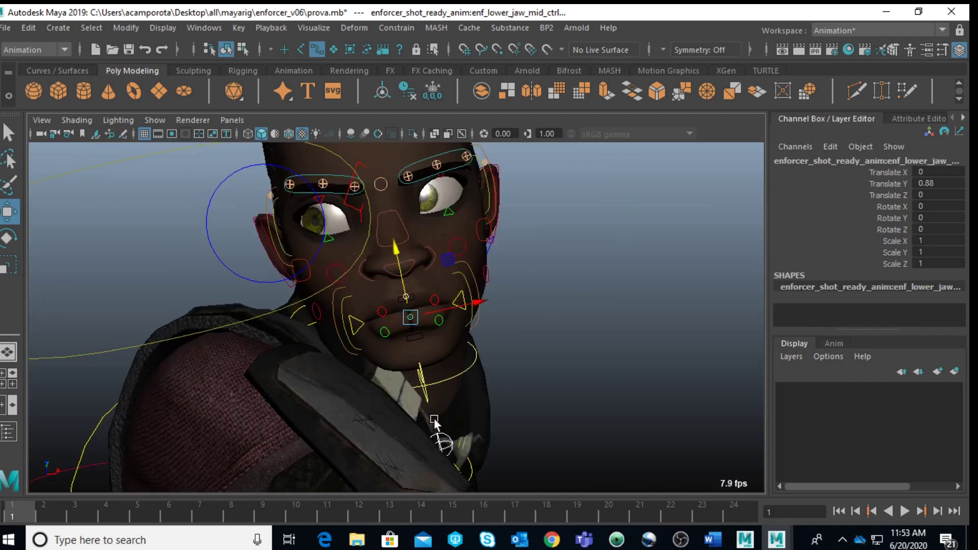
# - Shift the lower face control to about X 2.5, Y 0.5, compare the pose with the sketch and deselect the control
pyautogui.click(444, 432)
pyautogui.moveTo(477, 389); pyautogui.dragTo(508, 378)
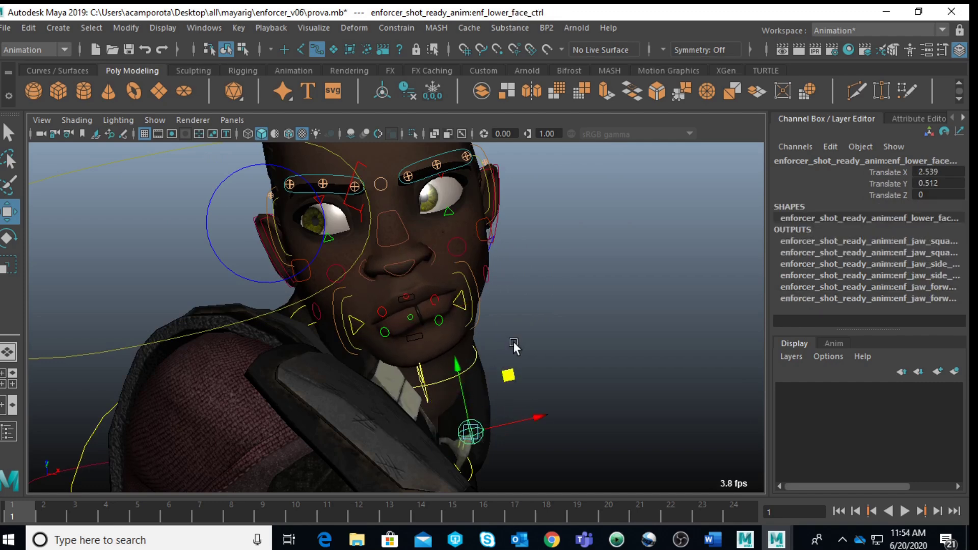
pyautogui.press('space')
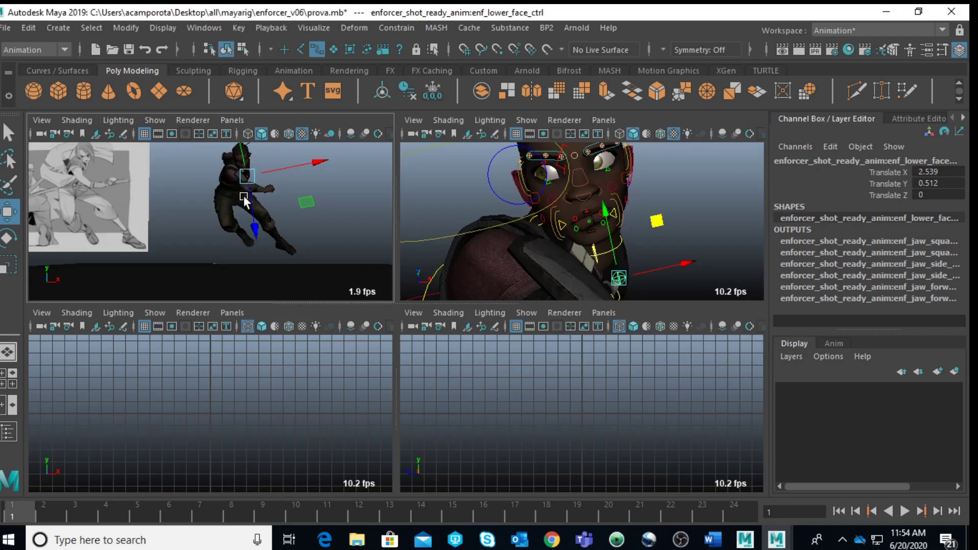
pyautogui.press('space')
pyautogui.click(598, 304)
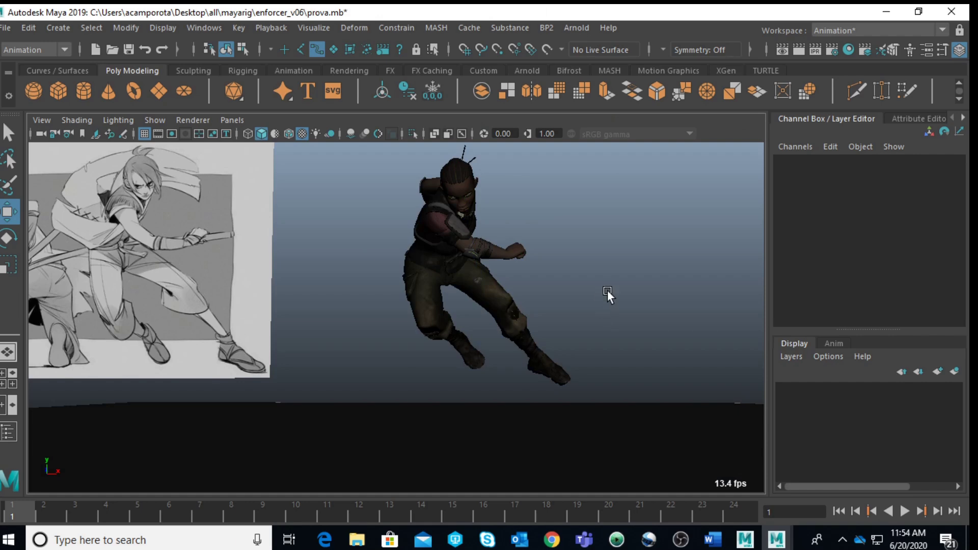
# - Create a polygon cylinder at the origin and scale it to about 66.8 overall and 228.6 on Y
pyautogui.press('space')
pyautogui.press('space')
pyautogui.scroll(-5, 590, 270)
pyautogui.keyDown('alt'); pyautogui.moveTo(591, 270); pyautogui.dragTo(490, 341); pyautogui.keyUp('alt')
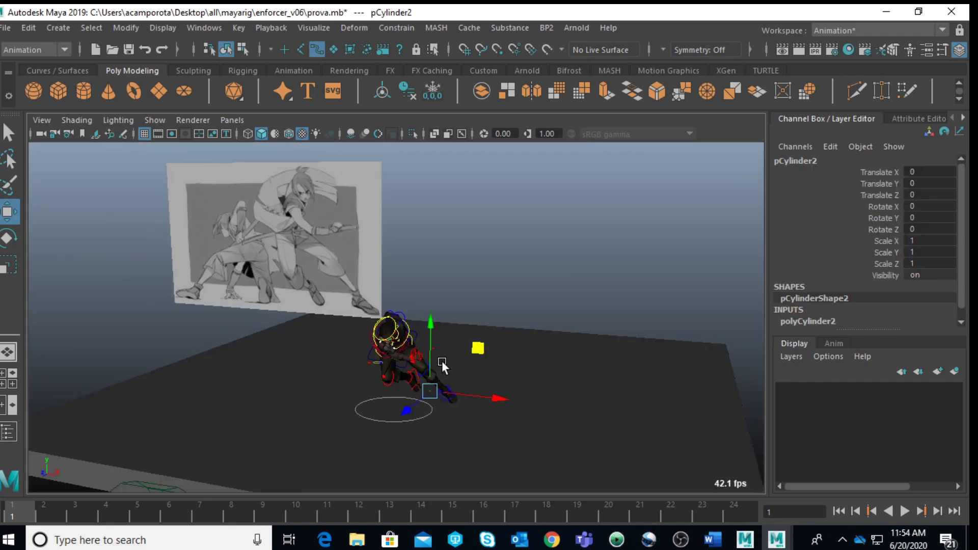
pyautogui.press('r')
pyautogui.moveTo(427, 390); pyautogui.dragTo(487, 338)
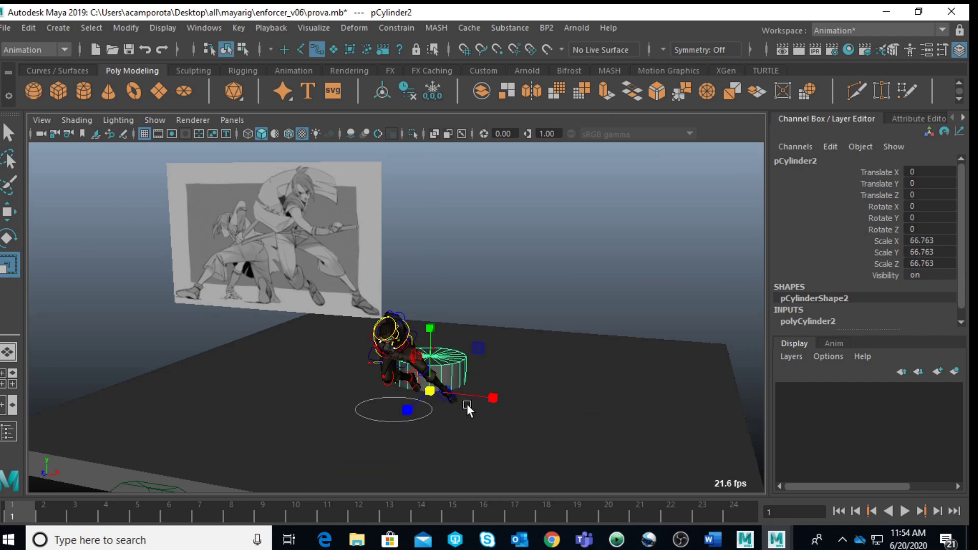
pyautogui.moveTo(430, 327); pyautogui.dragTo(441, 210)
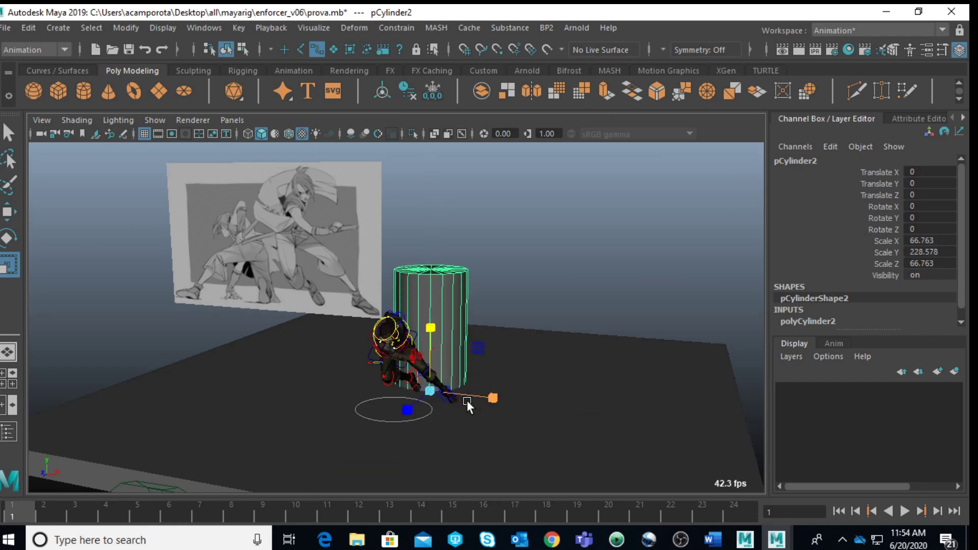
# - Thin the cylinder into a pole by scaling it to about 1.6 on X and Z
pyautogui.press('space')
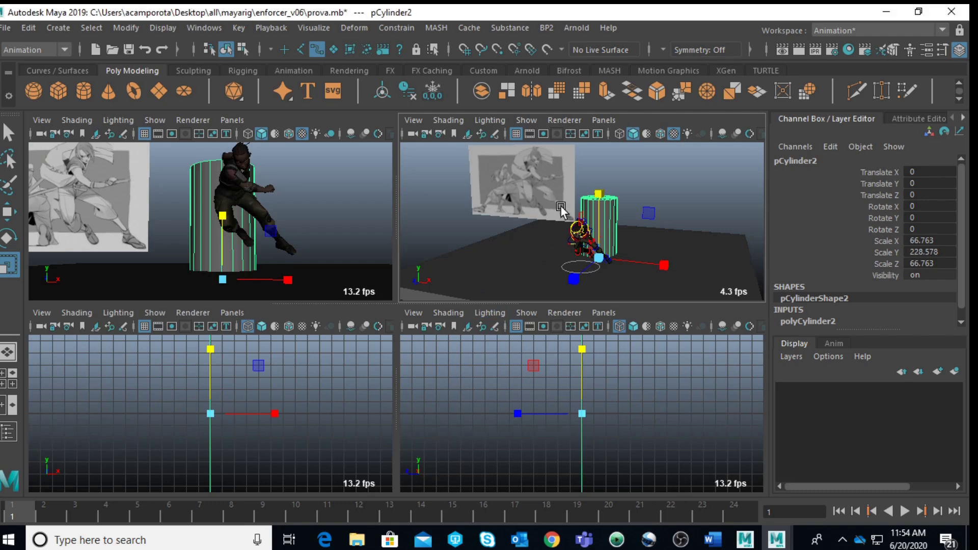
pyautogui.press('space')
pyautogui.keyDown('alt'); pyautogui.moveTo(499, 364); pyautogui.dragTo(479, 390); pyautogui.keyUp('alt')
pyautogui.moveTo(486, 327); pyautogui.dragTo(426, 303)
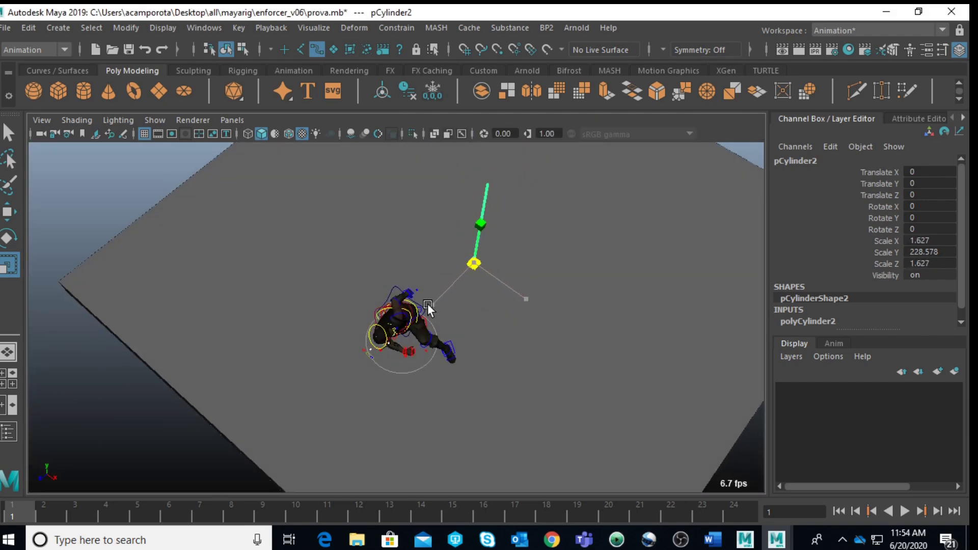
# - Move the pole to the character's right hand, at about X 62.6, Y 114.4, Z 258.1
pyautogui.press('w')
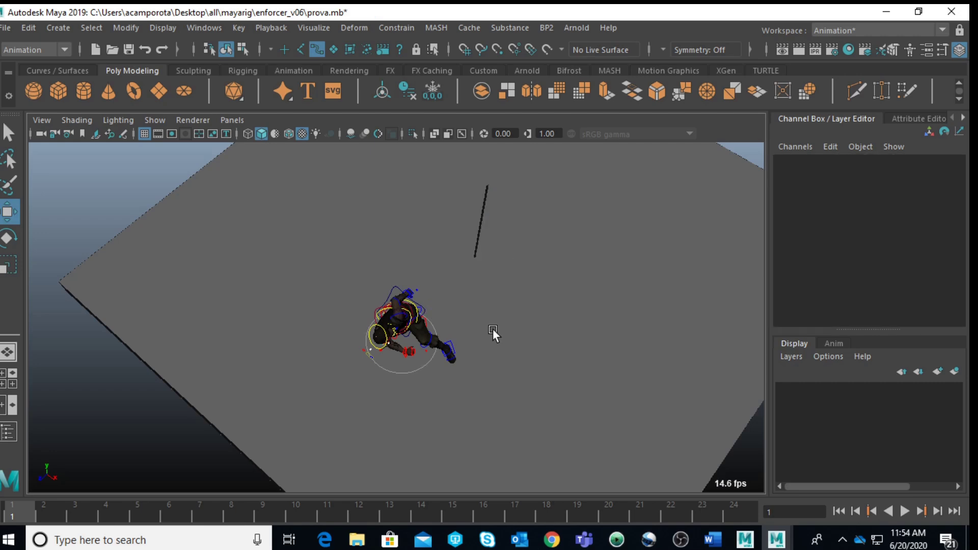
pyautogui.moveTo(490, 328); pyautogui.dragTo(430, 383)
pyautogui.scroll(5, 385, 326)
pyautogui.moveTo(434, 426); pyautogui.dragTo(406, 462)
pyautogui.press('f')
pyautogui.scroll(-7, 412, 453)
pyautogui.press('f')
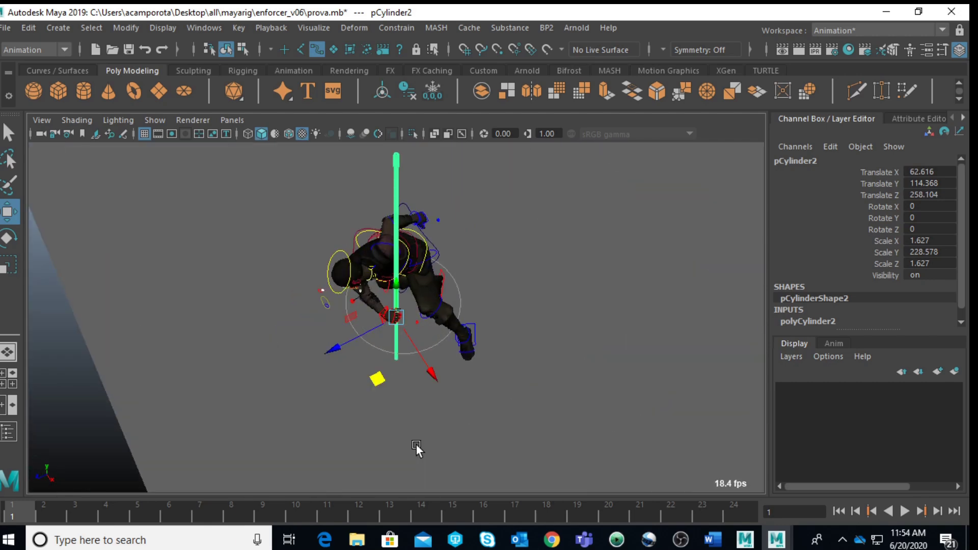
# - Shorten the pole to a Y scale of about 76.8
pyautogui.scroll(6, 430, 405)
pyautogui.press('r')
pyautogui.moveTo(399, 279); pyautogui.dragTo(329, 276)
pyautogui.scroll(5, 393, 324)
pyautogui.scroll(5, 392, 325)
pyautogui.scroll(-5, 392, 325)
# - Reposition the pole in the right hand's grip at about X 74.4, Y 133.6, Z 270.6
pyautogui.press('w')
pyautogui.moveTo(362, 268); pyautogui.dragTo(261, 148, button='middle')
pyautogui.moveTo(261, 148); pyautogui.dragTo(250, 137)
pyautogui.keyDown('alt'); pyautogui.moveTo(251, 137); pyautogui.dragTo(446, 245); pyautogui.keyUp('alt')
pyautogui.scroll(-5, 458, 187)
pyautogui.moveTo(406, 212); pyautogui.dragTo(294, 248)
pyautogui.scroll(-5, 450, 197)
pyautogui.scroll(-5, 451, 197)
pyautogui.scroll(10, 451, 196)
# - Rotate the pole to about X -51.6, Y 16.9, Z 15.9 so it runs through the right fist
pyautogui.press('e')
pyautogui.moveTo(441, 277); pyautogui.dragTo(476, 315)
pyautogui.moveTo(423, 297); pyautogui.dragTo(443, 274)
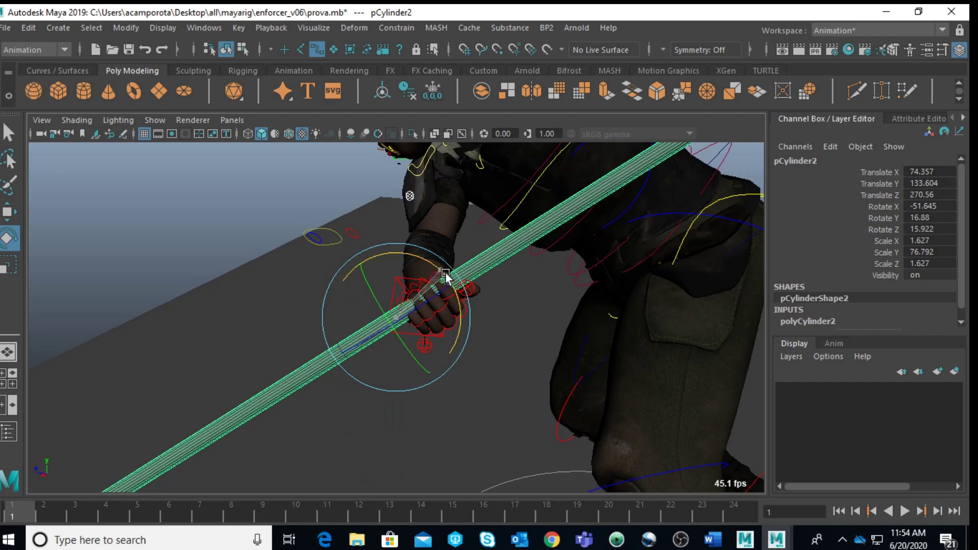
# - Move the pole deeper into the right fist, to about X 72.6, Y 131.7, Z 268.6
pyautogui.press('w')
pyautogui.moveTo(405, 247); pyautogui.dragTo(417, 258)
pyautogui.keyDown('alt'); pyautogui.moveTo(443, 288); pyautogui.dragTo(544, 246); pyautogui.keyUp('alt')
pyautogui.scroll(5, 543, 246)
pyautogui.keyDown('alt'); pyautogui.moveTo(521, 281); pyautogui.dragTo(540, 251); pyautogui.keyUp('alt')
pyautogui.moveTo(437, 298); pyautogui.dragTo(433, 299)
pyautogui.moveTo(409, 304); pyautogui.dragTo(555, 280)
pyautogui.moveTo(407, 313); pyautogui.dragTo(86, 380)
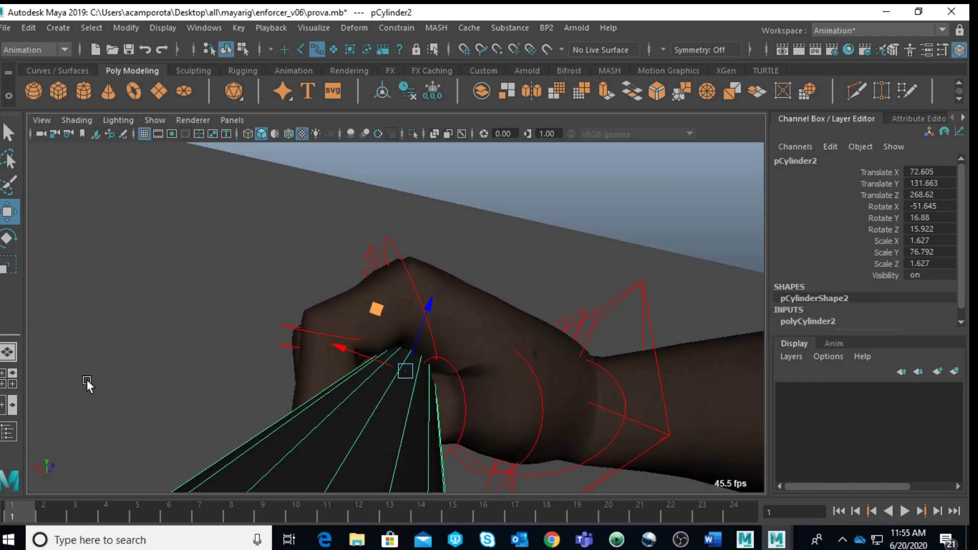
# - Fine-tune the pole's rotation to about X -51.8, Y 16.3, Z 15.4 so it follows the closed fingers
pyautogui.press('e')
pyautogui.moveTo(404, 378); pyautogui.dragTo(233, 453)
pyautogui.keyDown('alt'); pyautogui.moveTo(233, 453); pyautogui.dragTo(344, 393, button='right'); pyautogui.keyUp('alt')
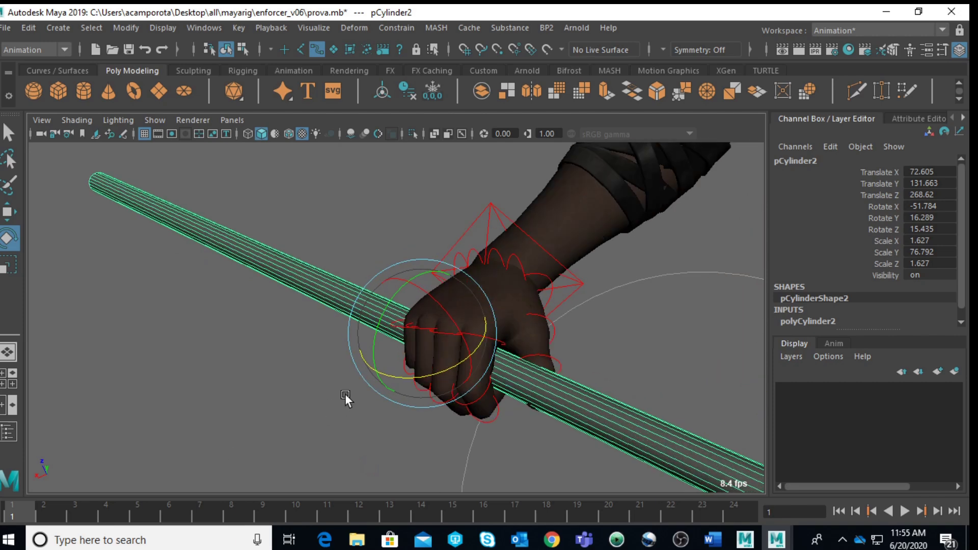
# - Parent the pole to the lunging character's right-hand IK control
pyautogui.press('q')
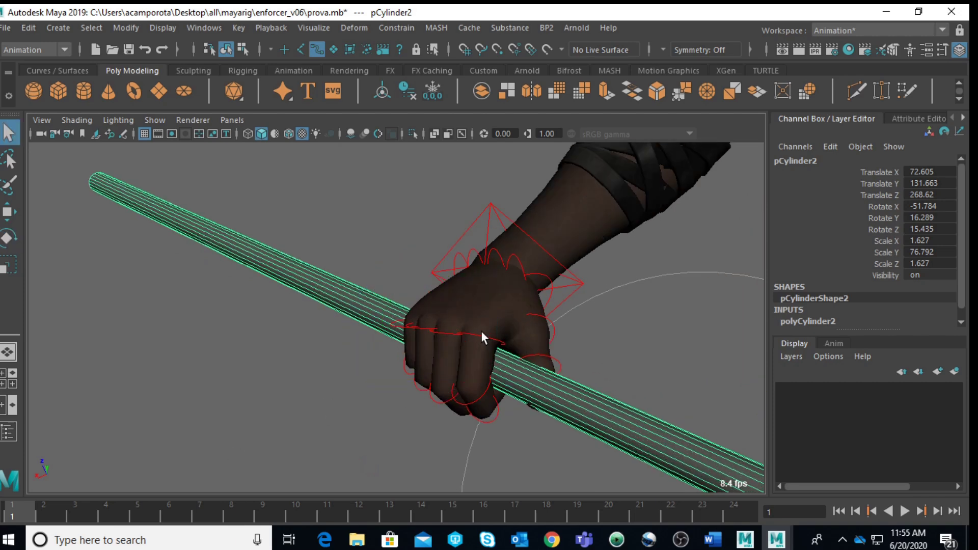
pyautogui.click(569, 282)
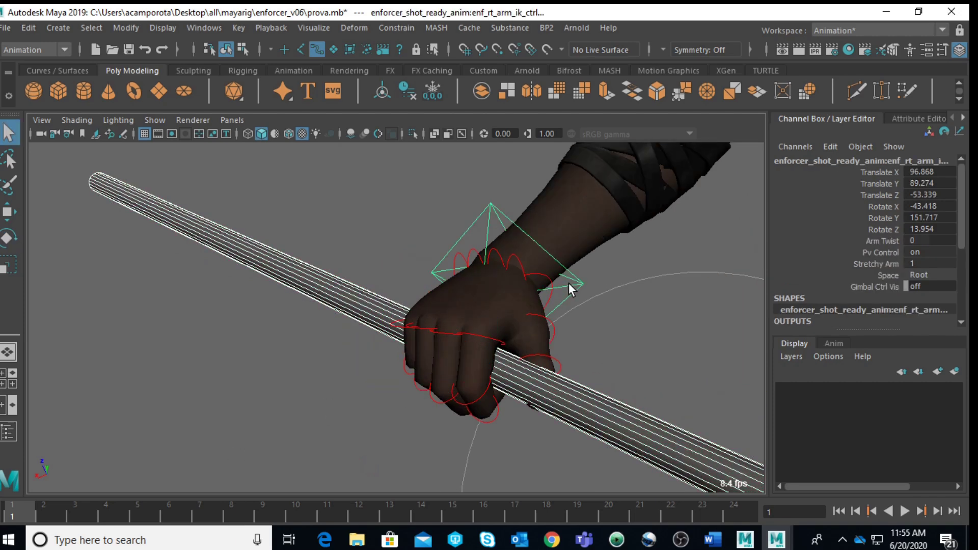
pyautogui.press('p')
pyautogui.click(569, 283)
# - Rotate the right-hand IK control to about X -32.1, Y 145.6, Z 17.8 to angle the pole like the sketch
pyautogui.press('e')
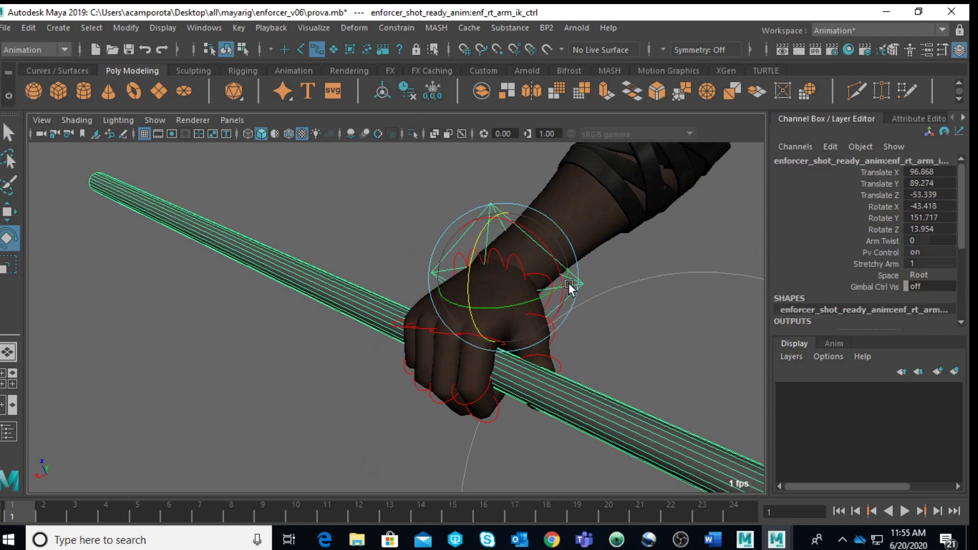
pyautogui.press('space')
pyautogui.press('space')
pyautogui.moveTo(445, 273); pyautogui.dragTo(531, 225)
pyautogui.moveTo(536, 268)
pyautogui.mouseDown()
pyautogui.moveTo(545, 260)
pyautogui.moveTo(520, 245)
pyautogui.moveTo(530, 253)
pyautogui.mouseUp()
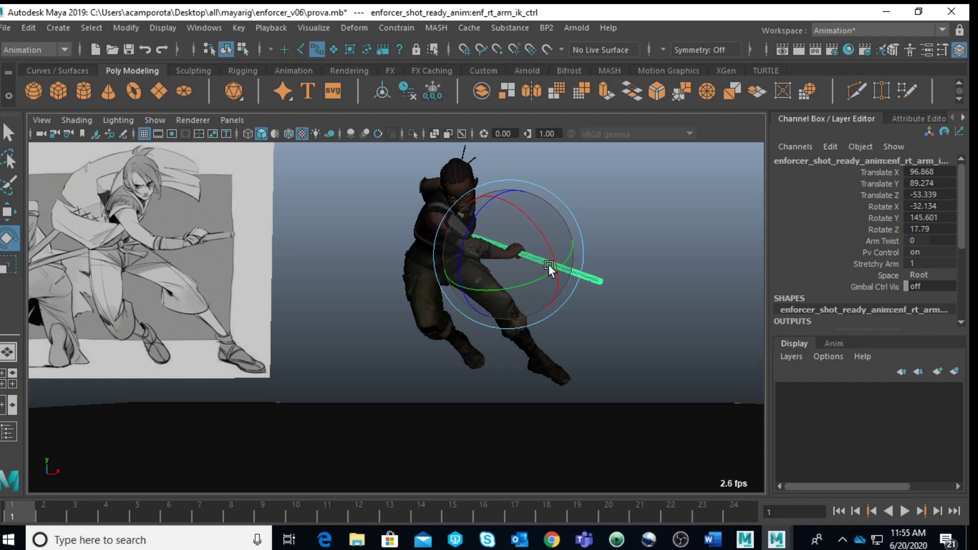
pyautogui.press('w')
pyautogui.press('space')
pyautogui.press('space')
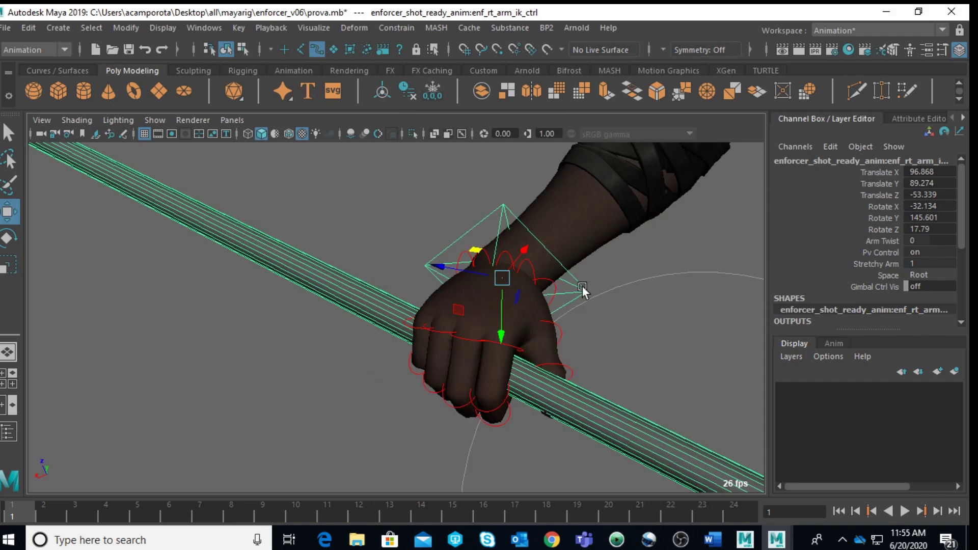
# - Shorten the pole in the right hand to a Y scale of about 45.8
pyautogui.click(369, 299)
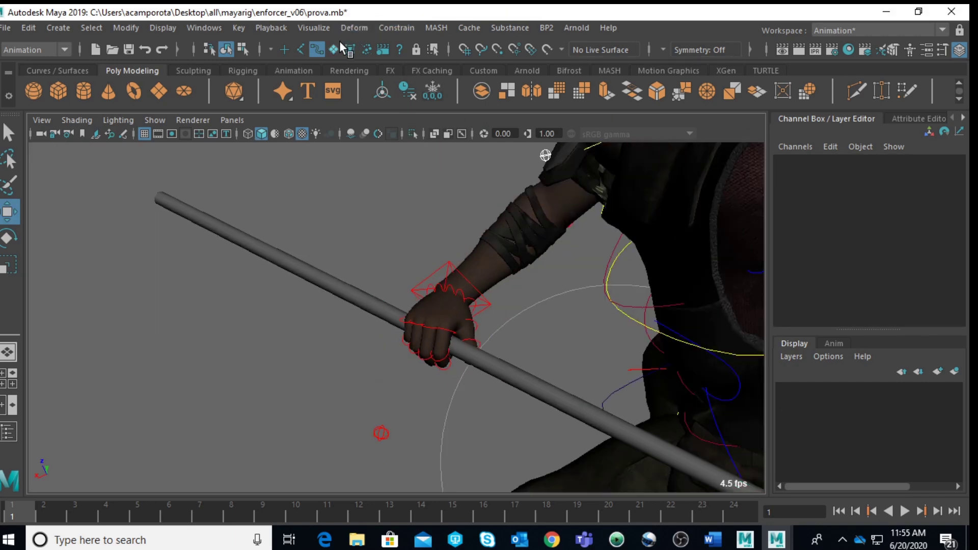
pyautogui.click(343, 281)
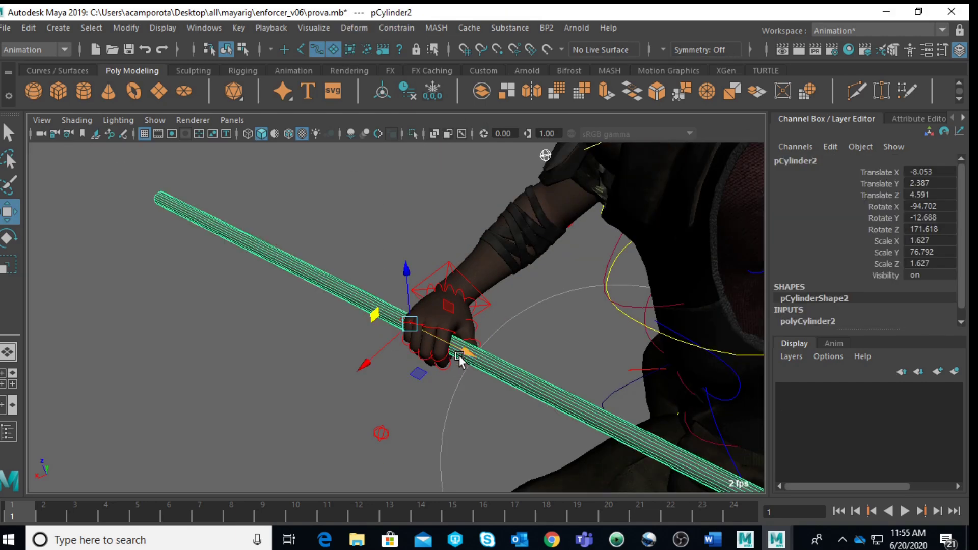
pyautogui.press('t')
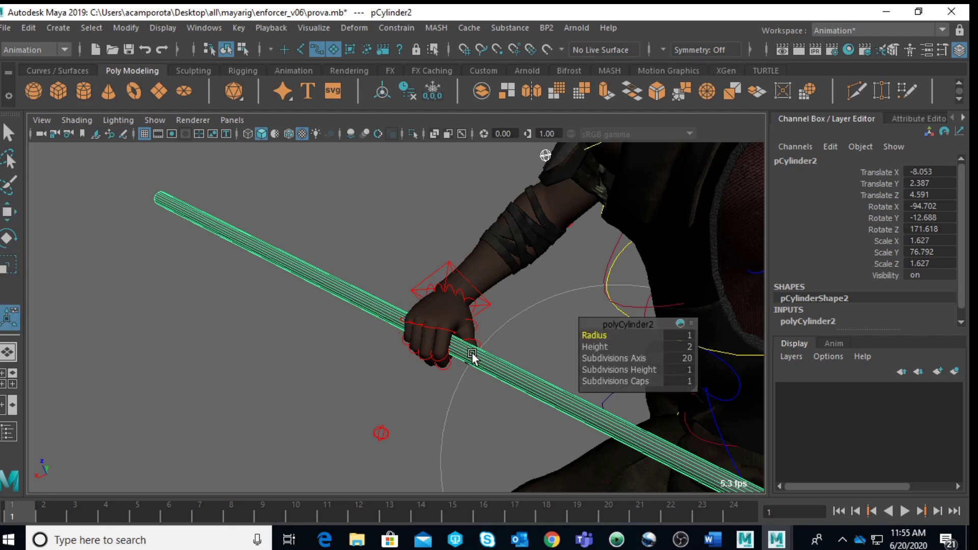
pyautogui.press('r')
pyautogui.moveTo(463, 350); pyautogui.dragTo(443, 347)
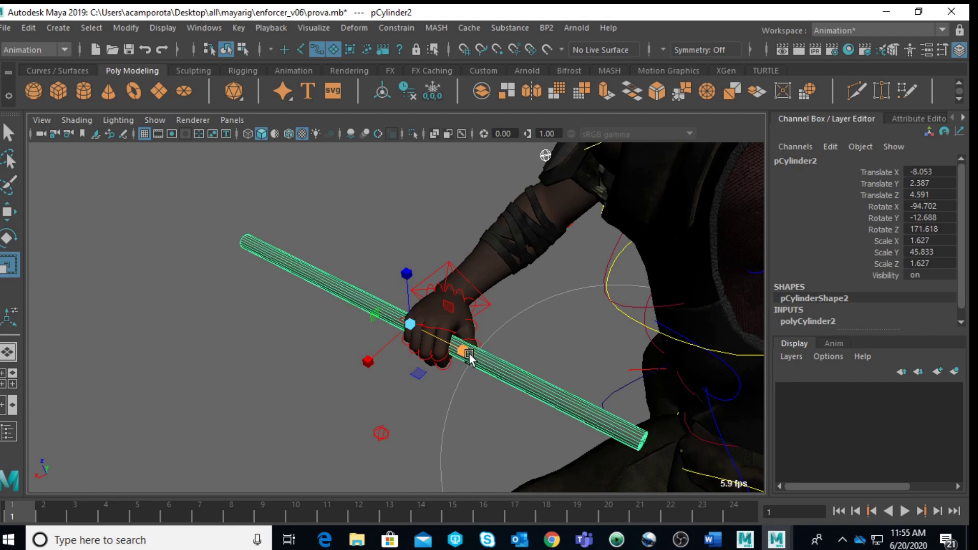
# - Slide the pole lengthwise through the fist to about X -12.9, Y 5.0, Z -18.3, matching the short forward end in the sketch
pyautogui.press('w')
pyautogui.moveTo(461, 354); pyautogui.dragTo(570, 407)
pyautogui.press('space')
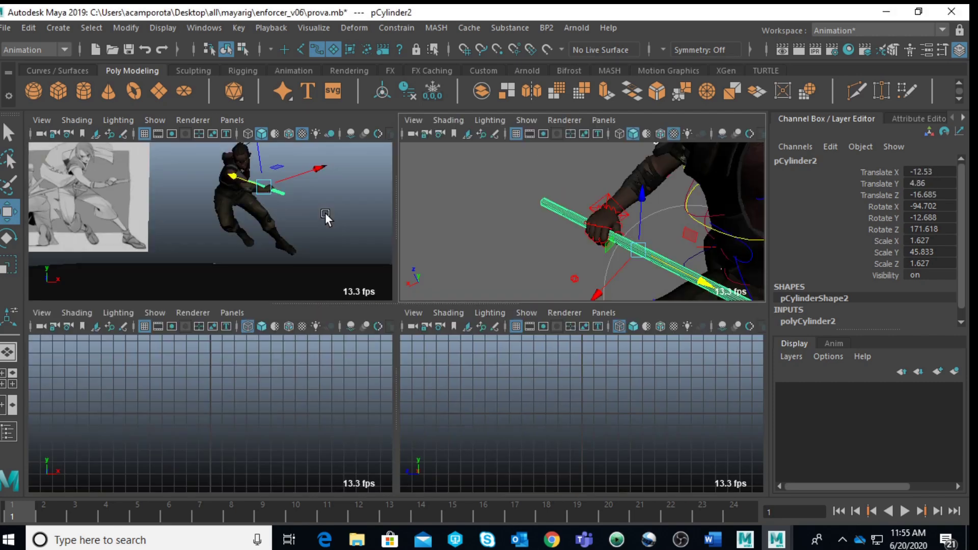
pyautogui.press('space')
pyautogui.moveTo(463, 240); pyautogui.dragTo(467, 238)
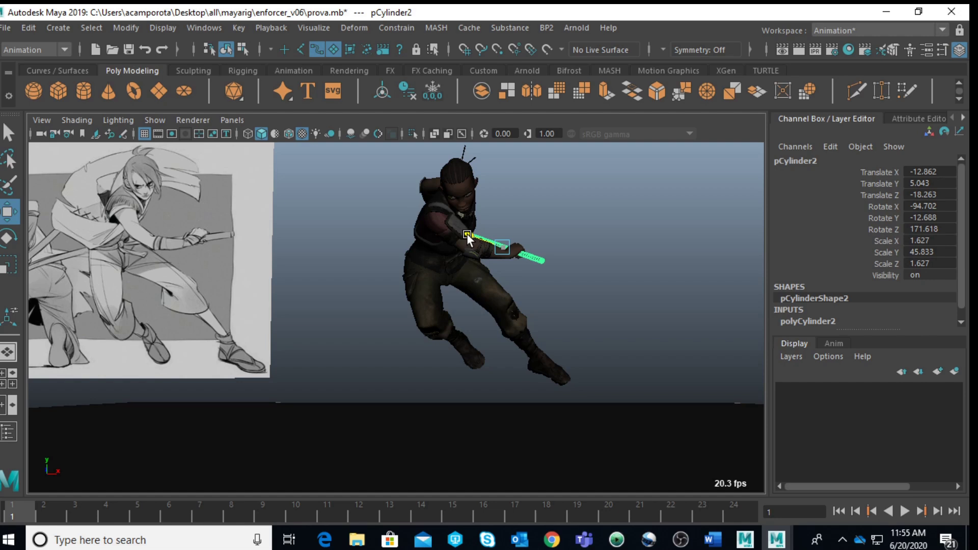
pyautogui.click(314, 216)
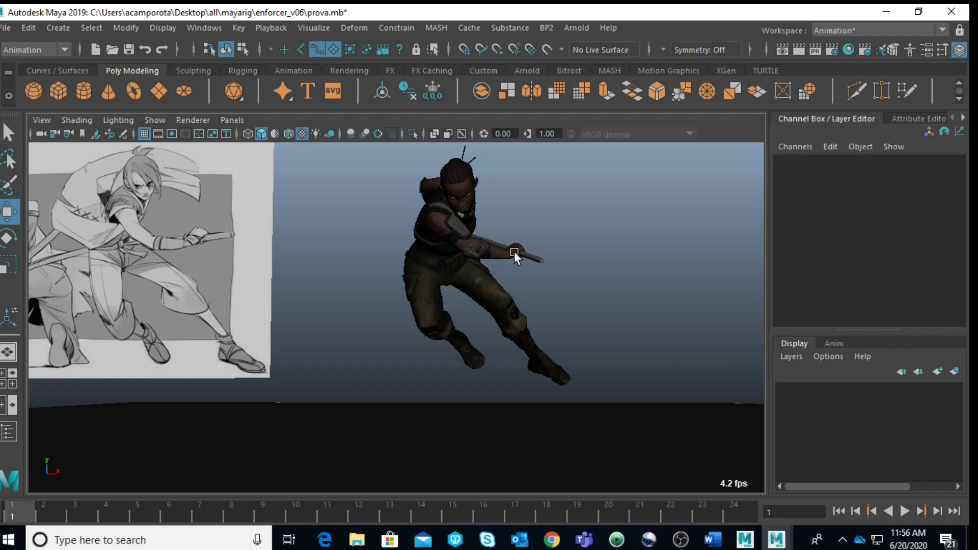
# - Move the reference sketch plane out of the camera view, to about X -1740
pyautogui.click(260, 286)
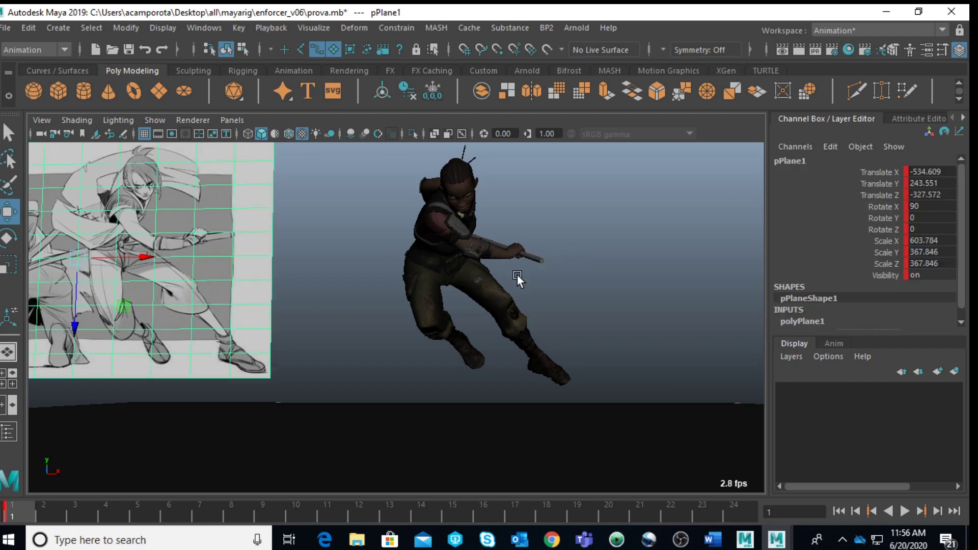
pyautogui.moveTo(147, 258); pyautogui.dragTo(2, 257)
pyautogui.press('space')
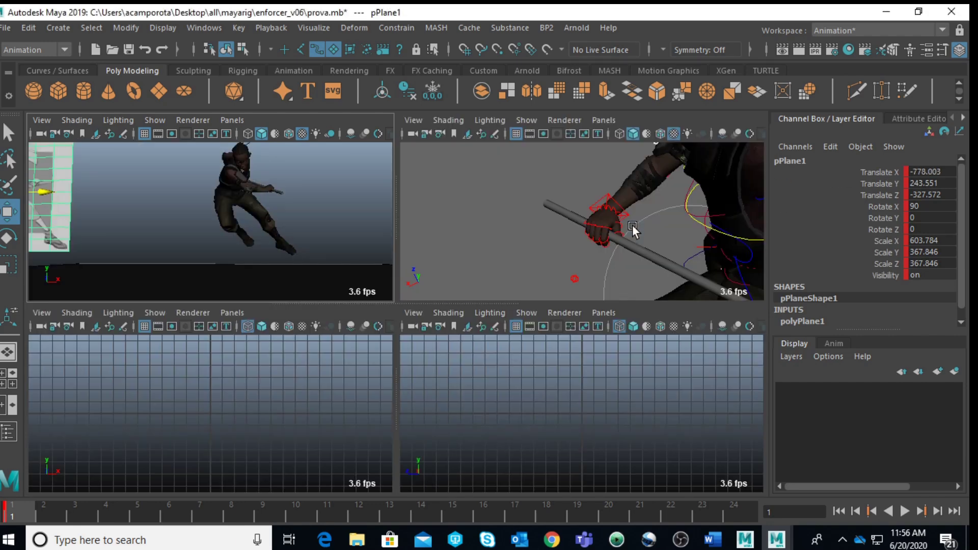
pyautogui.moveTo(639, 258); pyautogui.dragTo(719, 225)
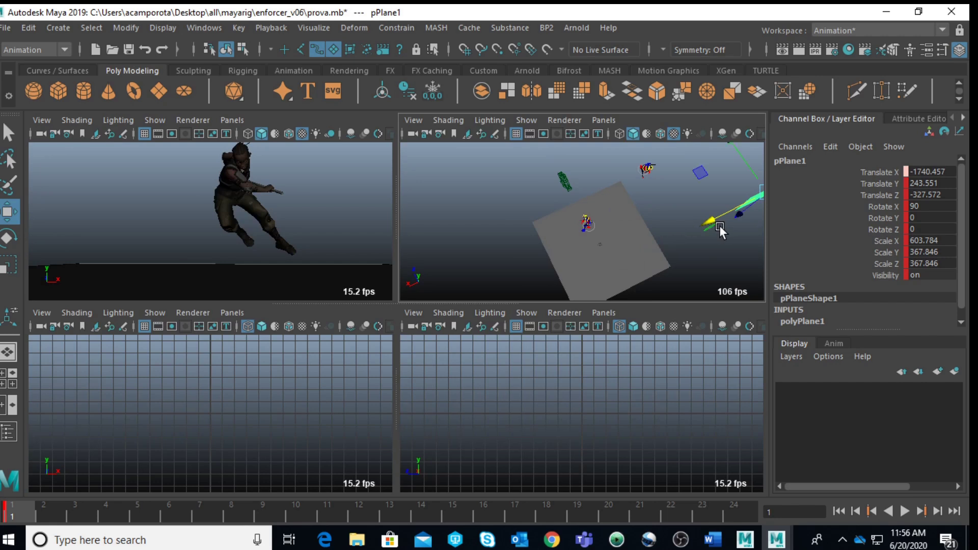
# - Delete the crouching character's root control key at frame 1 to bring that character back into the shot
pyautogui.click(637, 171)
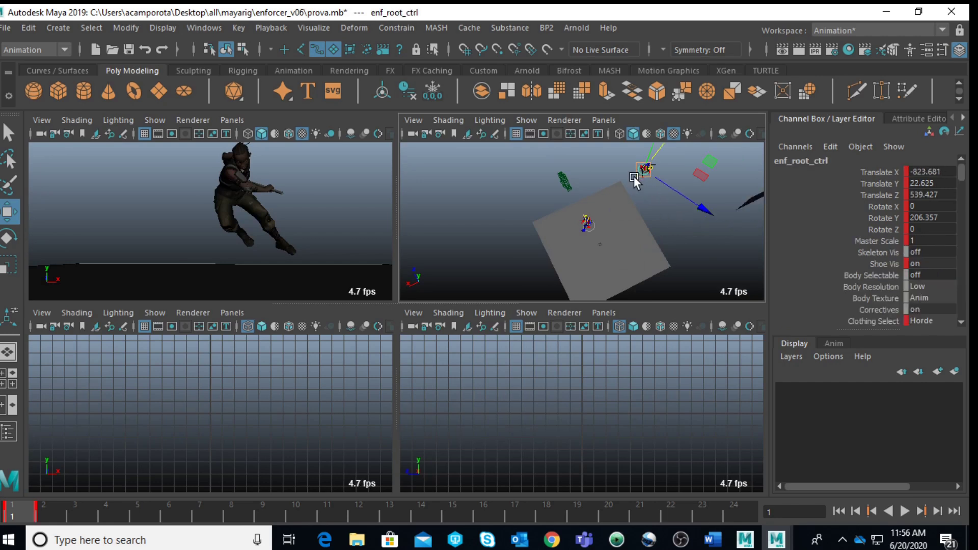
pyautogui.keyDown('shift'); pyautogui.click(20, 512); pyautogui.keyUp('shift')
pyautogui.rightClick(21, 513)
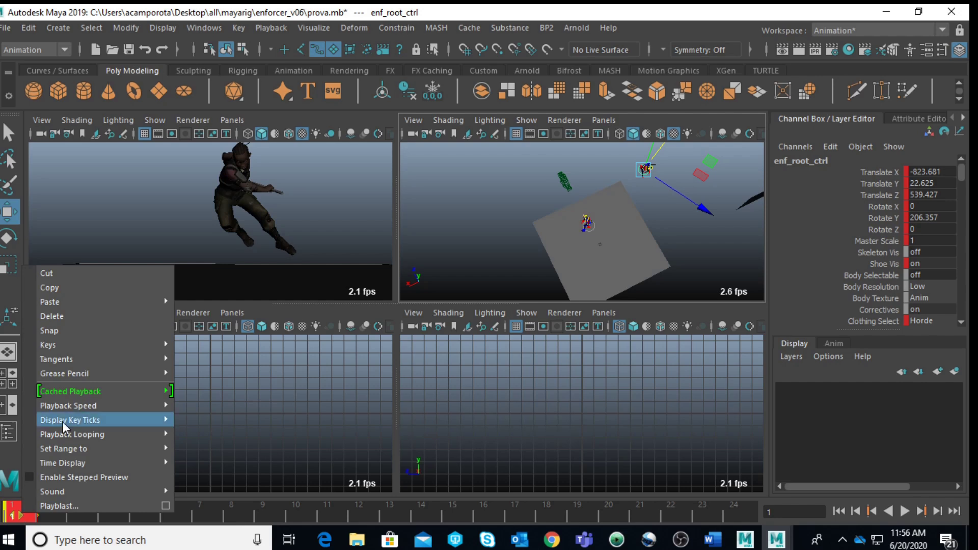
pyautogui.click(66, 311)
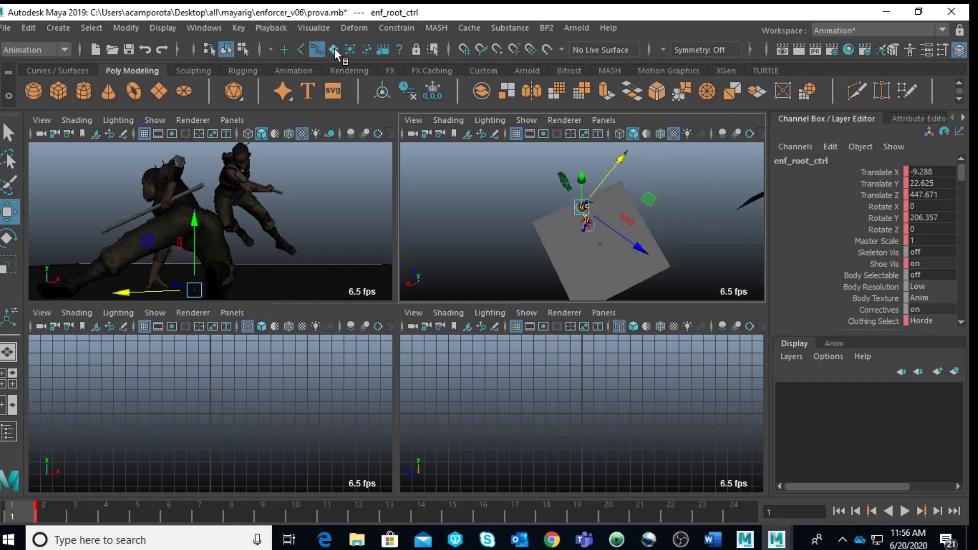
# - Select all controls and poles of both characters and set a key at frame 1
pyautogui.click(481, 194)
pyautogui.moveTo(498, 179); pyautogui.dragTo(744, 341)
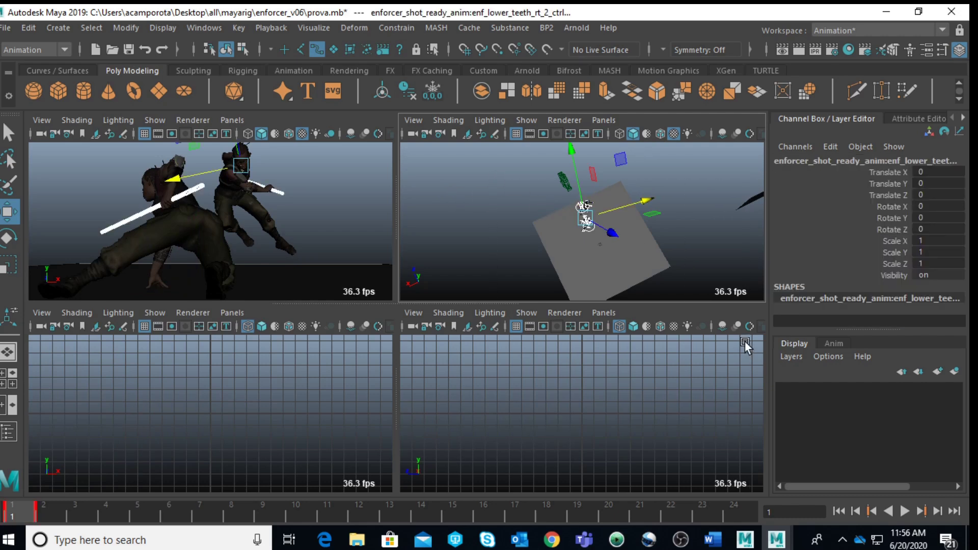
pyautogui.press('s')
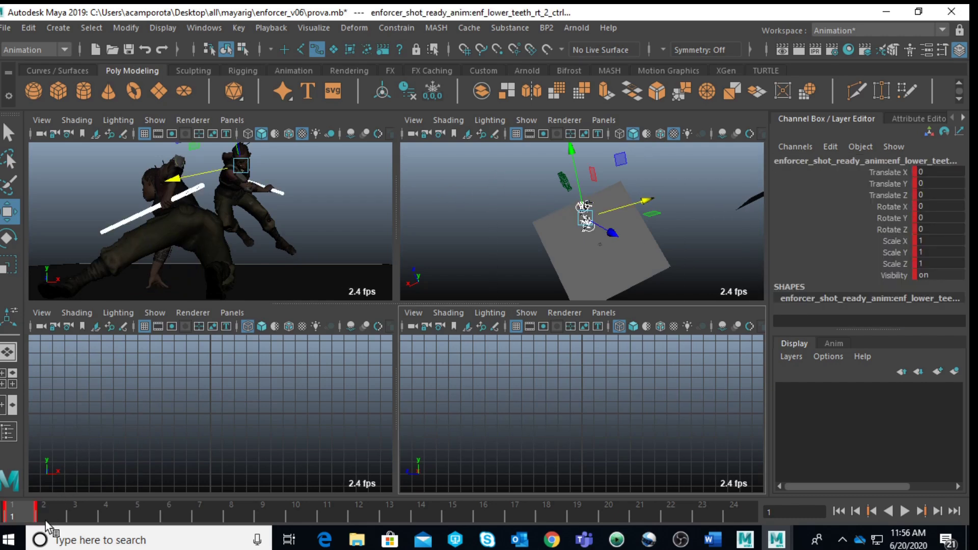
# - Delete the selected controls' keys at frame 2, return to frame 1 and clear the selection
pyautogui.click(45, 521)
pyautogui.rightClick(47, 515)
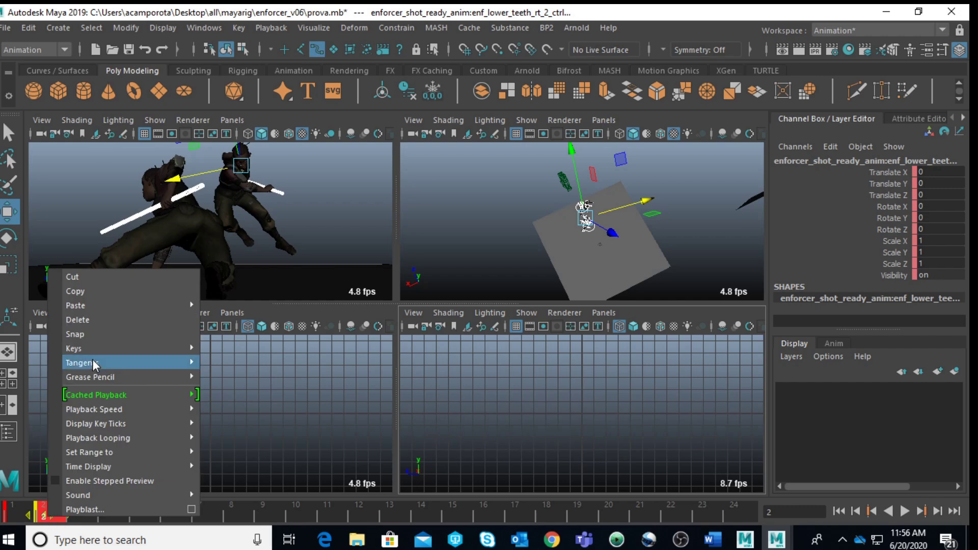
pyautogui.click(97, 320)
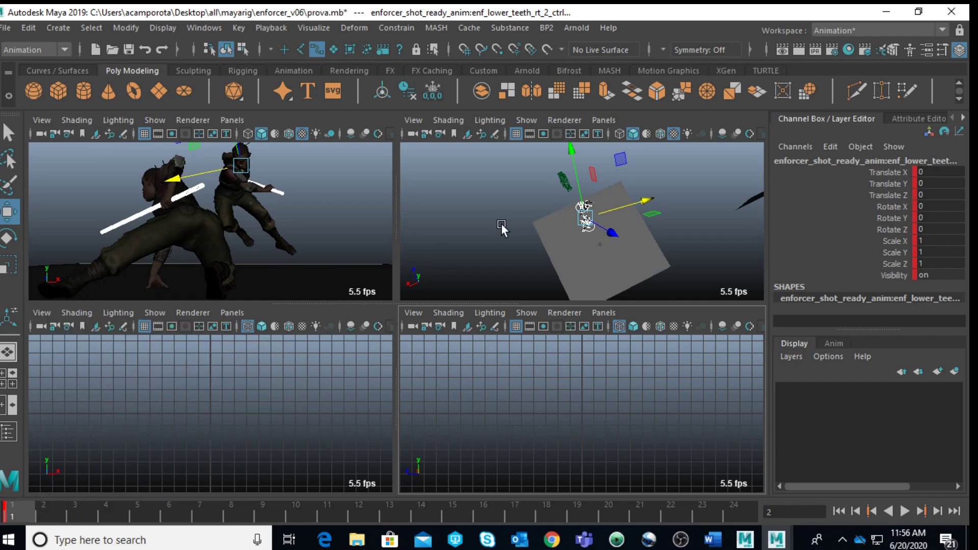
pyautogui.click(25, 505)
pyautogui.scroll(5, 527, 201)
pyautogui.click(616, 260)
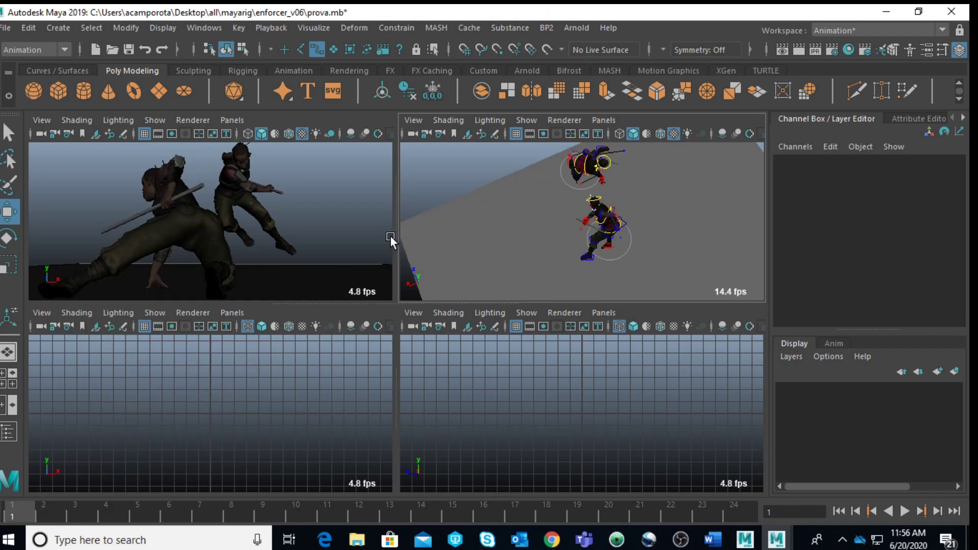
# - Place the lunging character's root control at about X 59.1, Y 4.6, Z 350.7 and turn it to about -11.65 on Y
pyautogui.click(628, 252)
pyautogui.moveTo(606, 258); pyautogui.dragTo(507, 190)
pyautogui.press('space')
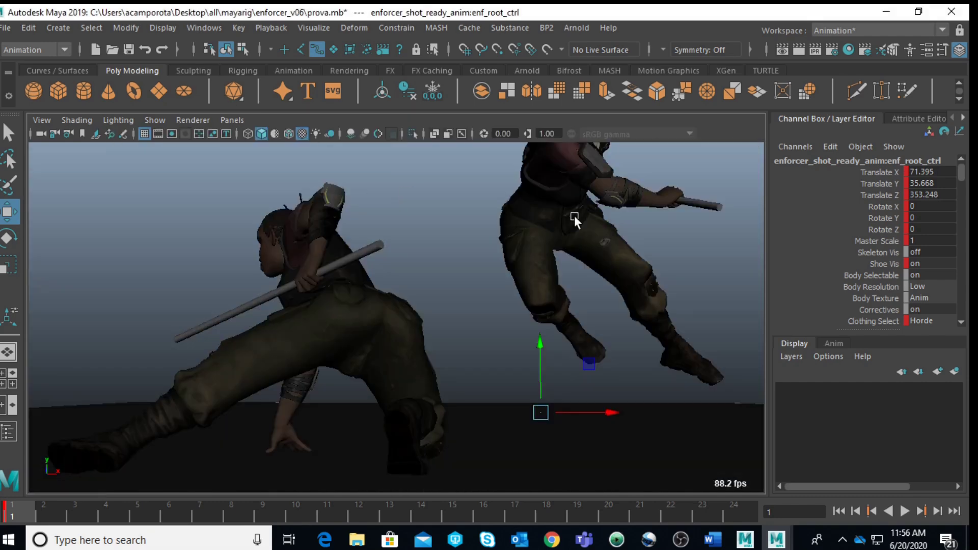
pyautogui.moveTo(539, 340); pyautogui.dragTo(552, 399)
pyautogui.press('e')
pyautogui.moveTo(594, 482)
pyautogui.mouseDown()
pyautogui.moveTo(581, 479)
pyautogui.moveTo(581, 455)
pyautogui.moveTo(610, 477)
pyautogui.moveTo(594, 474)
pyautogui.mouseUp()
pyautogui.press('w')
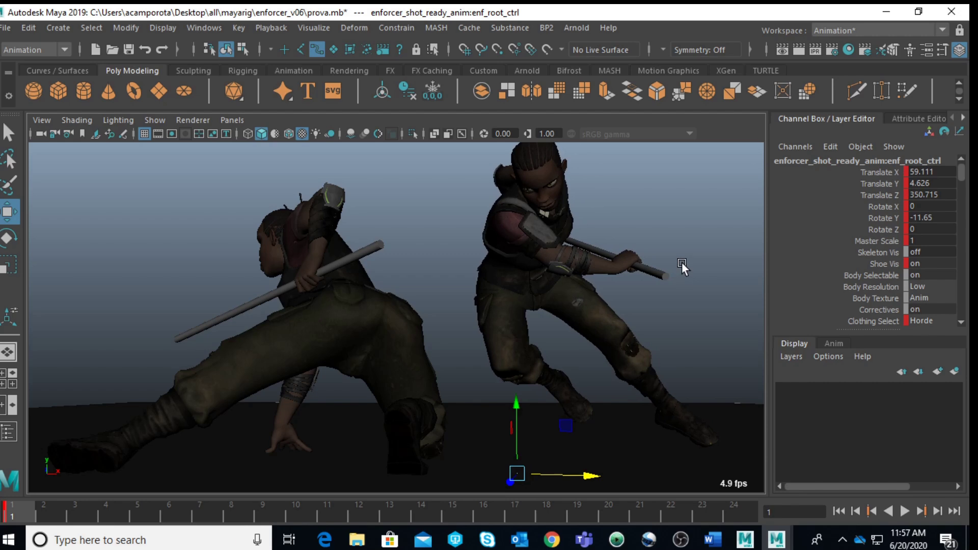
pyautogui.click(662, 240)
# - Shift the lunging character's left eye control to about X 1.86, Y -2.78 to adjust the gaze
pyautogui.press('space')
pyautogui.press('space')
pyautogui.scroll(6, 658, 240)
pyautogui.scroll(-4, 545, 269)
pyautogui.keyDown('alt'); pyautogui.moveTo(409, 277); pyautogui.dragTo(626, 232); pyautogui.keyUp('alt')
pyautogui.scroll(4, 548, 280)
pyautogui.keyDown('alt'); pyautogui.moveTo(548, 280); pyautogui.dragTo(629, 313); pyautogui.keyUp('alt')
pyautogui.keyDown('alt'); pyautogui.moveTo(526, 271); pyautogui.dragTo(604, 304, button='middle'); pyautogui.keyUp('alt')
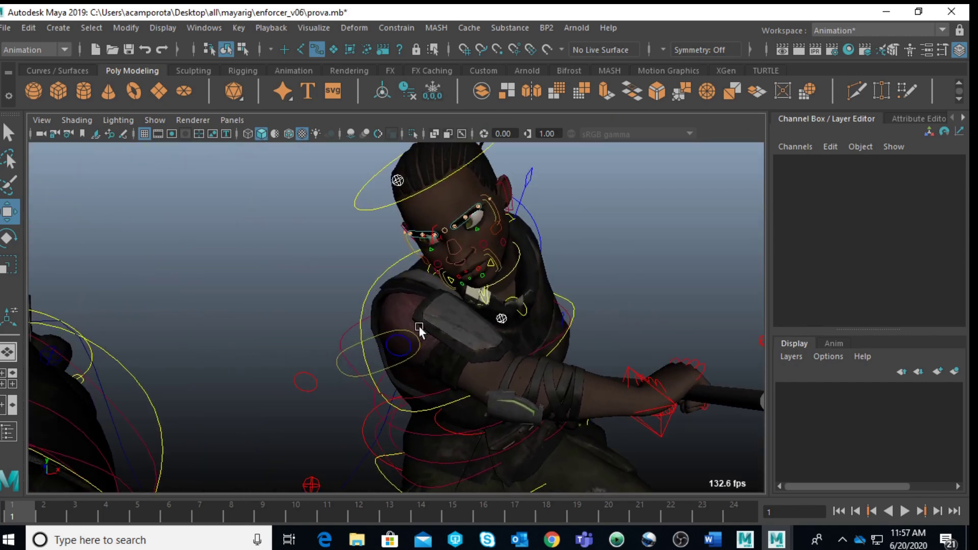
pyautogui.click(409, 339)
pyautogui.scroll(5, 417, 329)
pyautogui.scroll(-5, 417, 331)
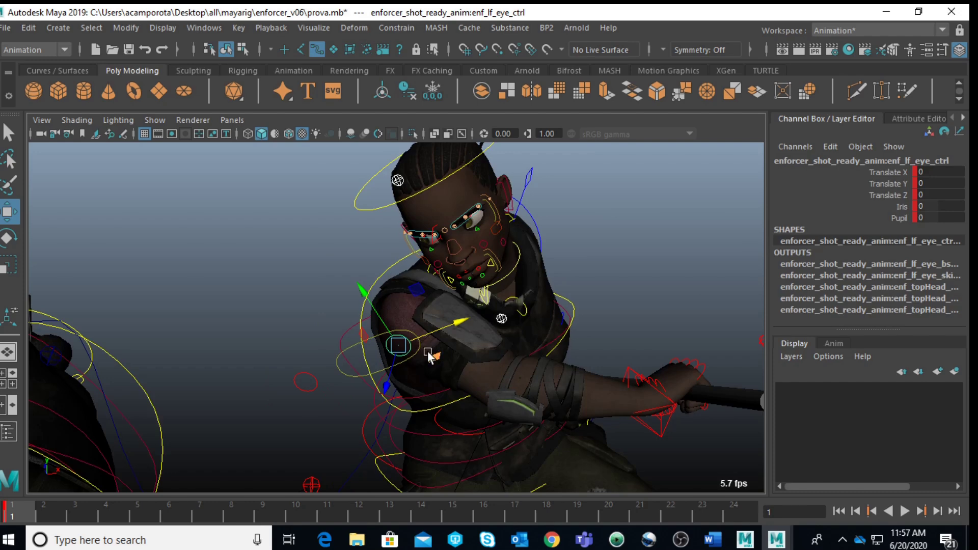
pyautogui.moveTo(411, 292); pyautogui.dragTo(431, 303, button='middle')
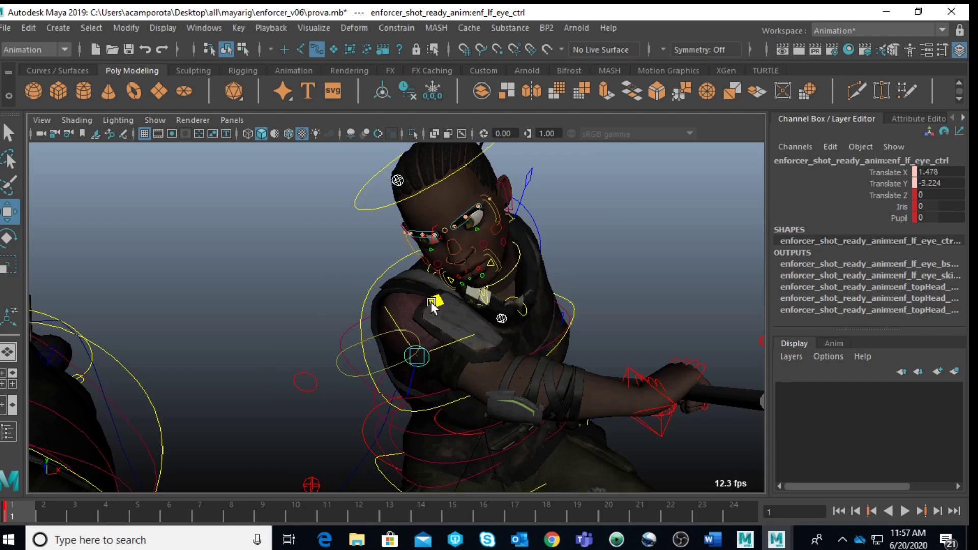
pyautogui.scroll(5, 432, 302)
pyautogui.scroll(-7, 432, 302)
pyautogui.scroll(7, 432, 302)
pyautogui.scroll(-3, 432, 303)
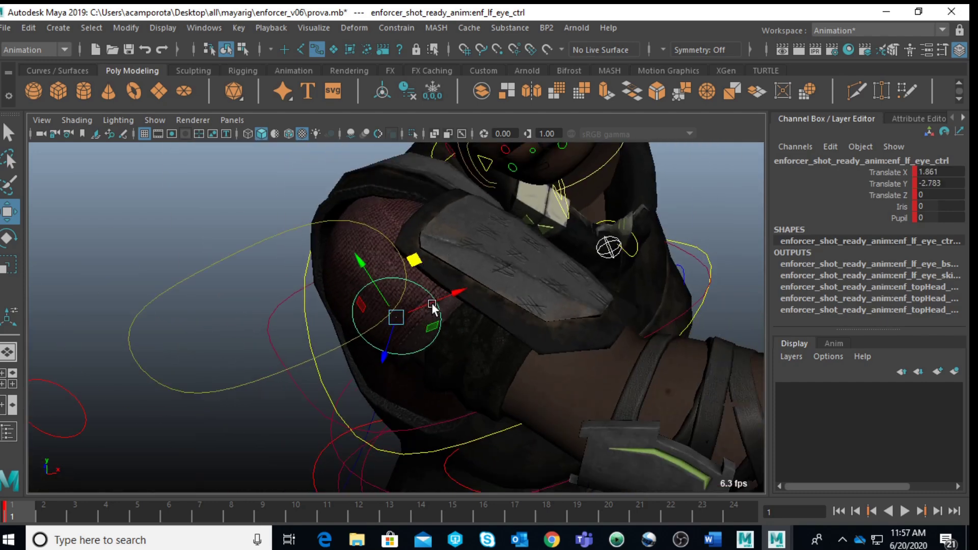
# - Try changing the Iris value of the lunging character's left eye control
pyautogui.keyDown('alt'); pyautogui.moveTo(529, 220); pyautogui.dragTo(533, 255, button='middle'); pyautogui.keyUp('alt')
pyautogui.keyDown('alt'); pyautogui.moveTo(533, 254); pyautogui.dragTo(398, 458); pyautogui.keyUp('alt')
pyautogui.scroll(1, 398, 462)
pyautogui.scroll(-3, 637, 321)
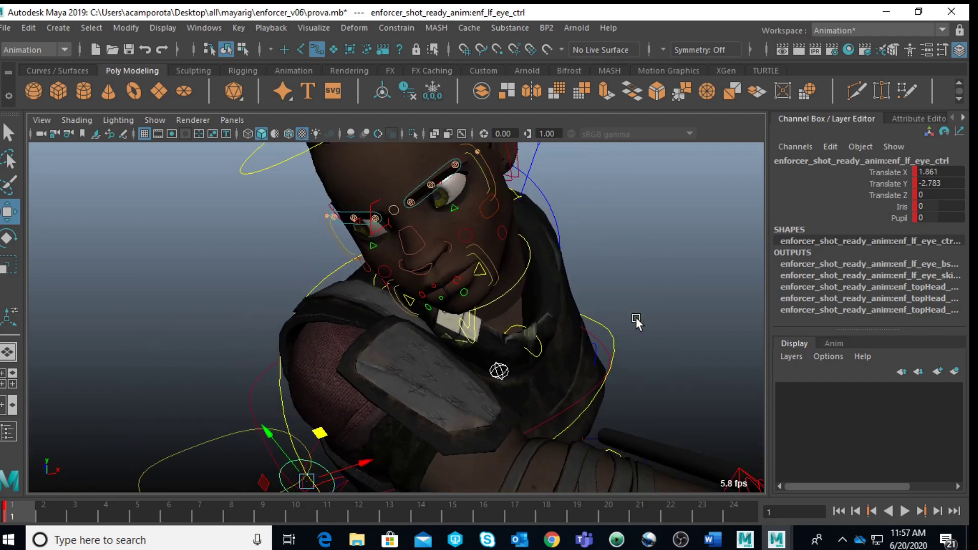
pyautogui.click(901, 206)
pyautogui.moveTo(716, 236); pyautogui.dragTo(785, 262, button='middle')
pyautogui.scroll(1, 709, 250)
pyautogui.hotkey('ctrl', 'z')
# - Set the lunging character's Pupil value to about 3.8 on the left eye control and 4.1 on the right
pyautogui.click(901, 218)
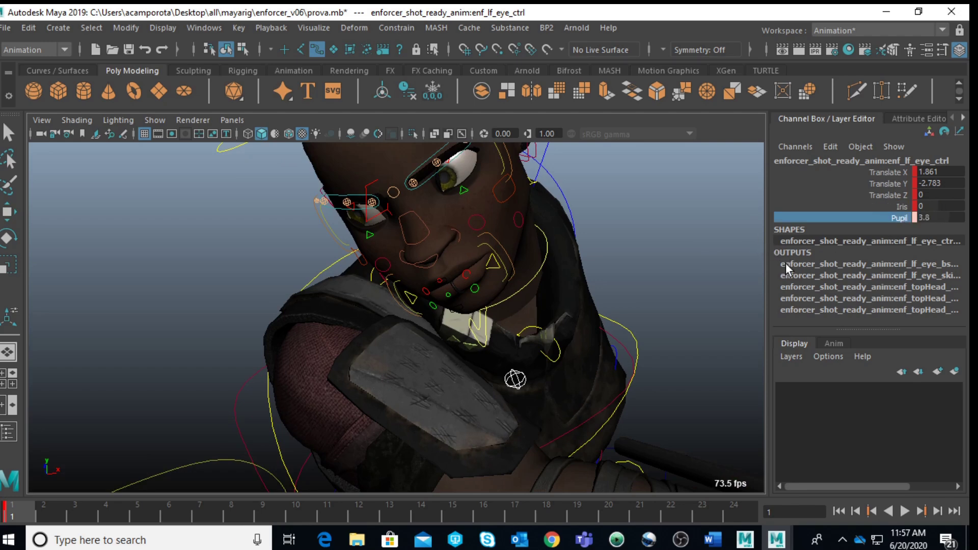
pyautogui.scroll(-2, 316, 367)
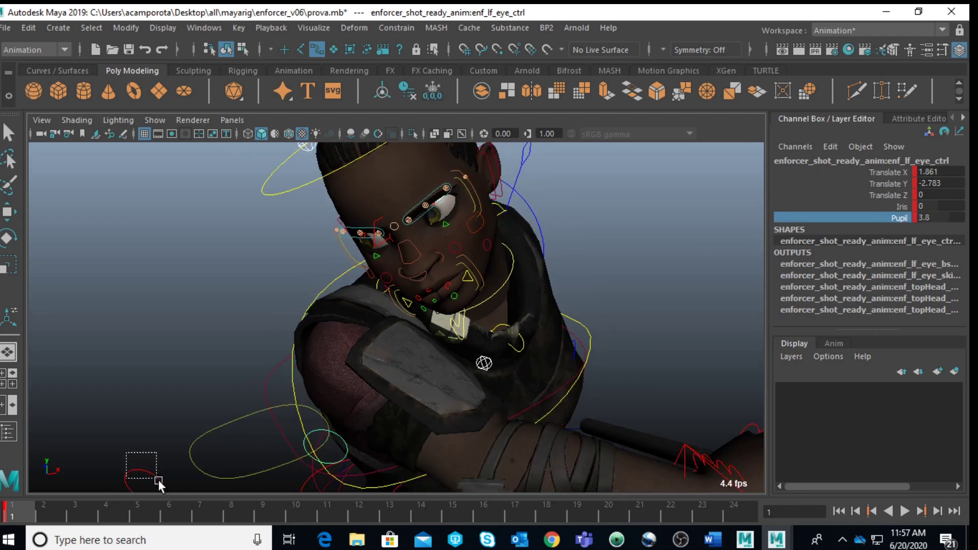
pyautogui.moveTo(154, 475); pyautogui.dragTo(154, 477)
pyautogui.click(901, 217)
pyautogui.moveTo(521, 270); pyautogui.dragTo(542, 283, button='middle')
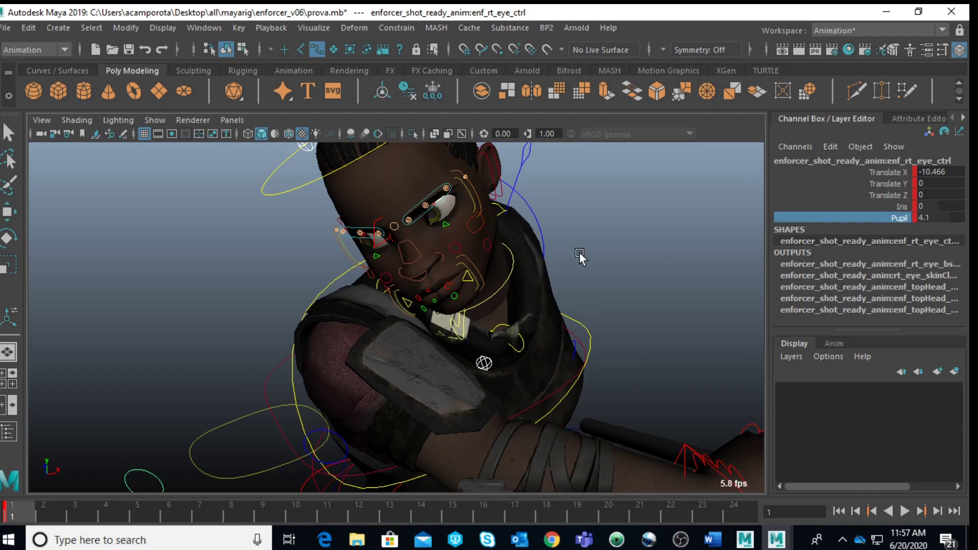
# - Rotate the lunging character's head control slightly in the shot camera view to adjust the tilt of the face
pyautogui.click(610, 233)
pyautogui.press('w')
pyautogui.press('space')
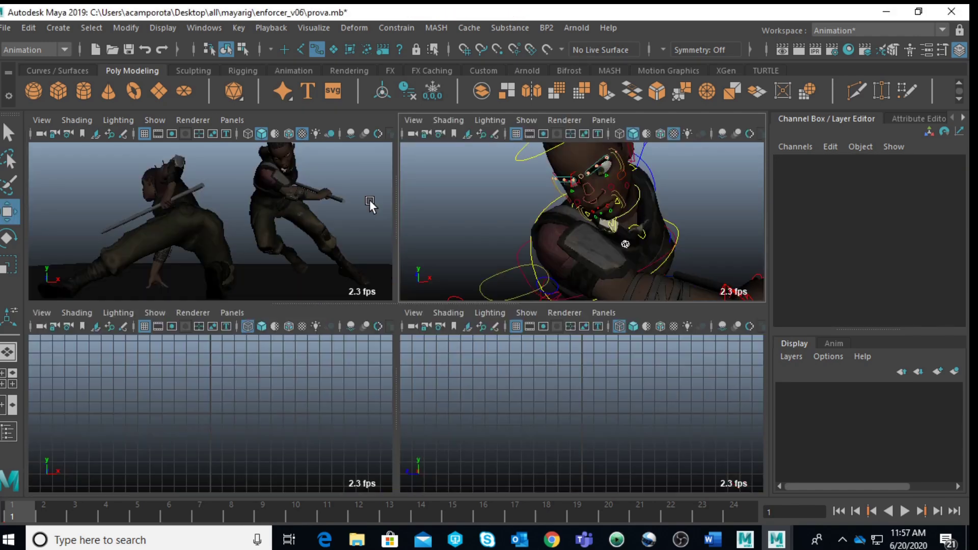
pyautogui.press('space')
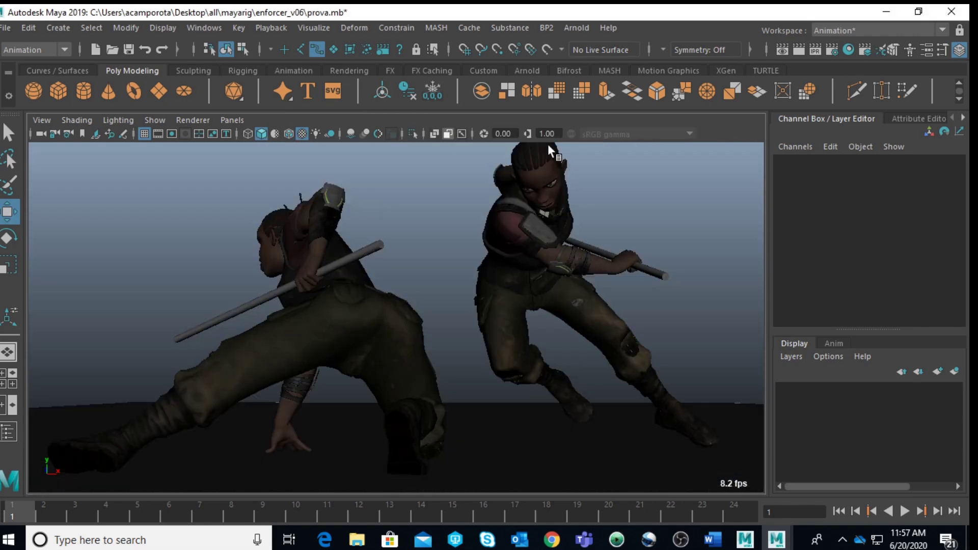
pyautogui.press('space')
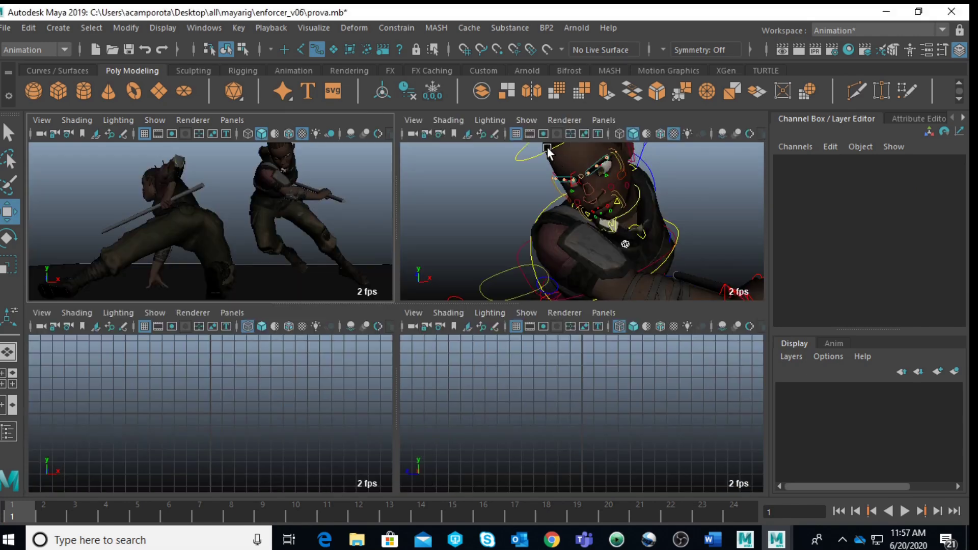
pyautogui.click(536, 160)
pyautogui.press('space')
pyautogui.press('e')
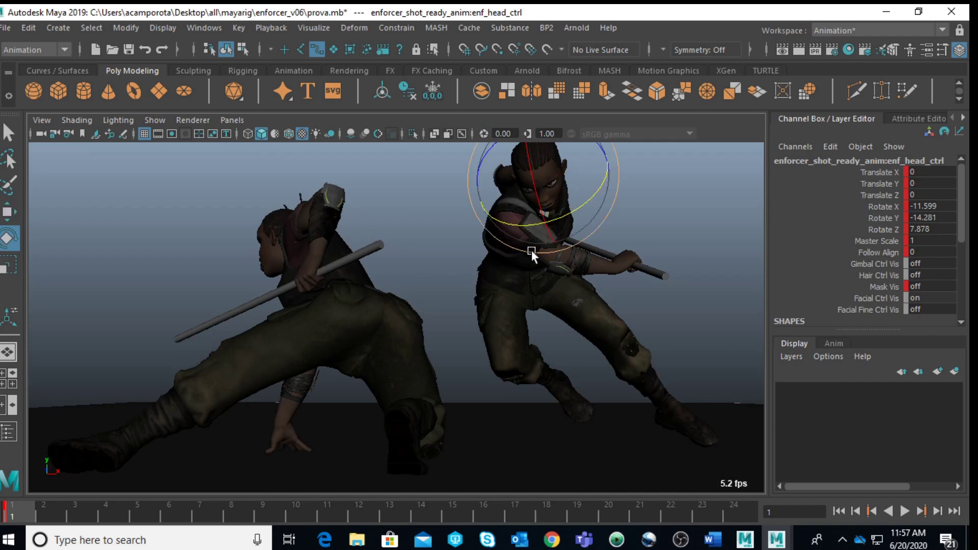
pyautogui.moveTo(555, 196); pyautogui.dragTo(548, 189)
pyautogui.click(688, 226)
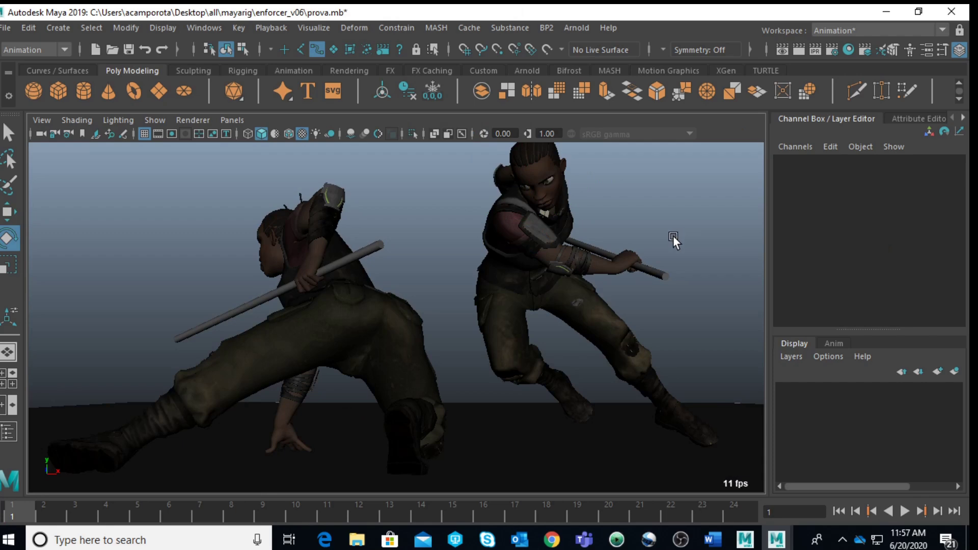
# - Rotate the lunging character's right arm IK control to about X -31.4, Y 144.8, Z 18.2 to adjust the hand holding the staff
pyautogui.press('space')
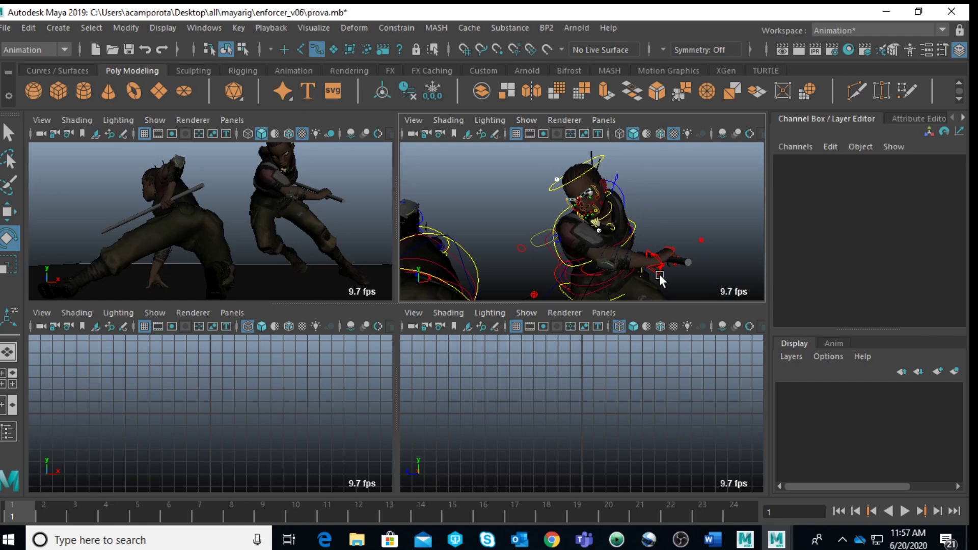
pyautogui.click(659, 273)
pyautogui.press('space')
pyautogui.moveTo(636, 243); pyautogui.dragTo(646, 294)
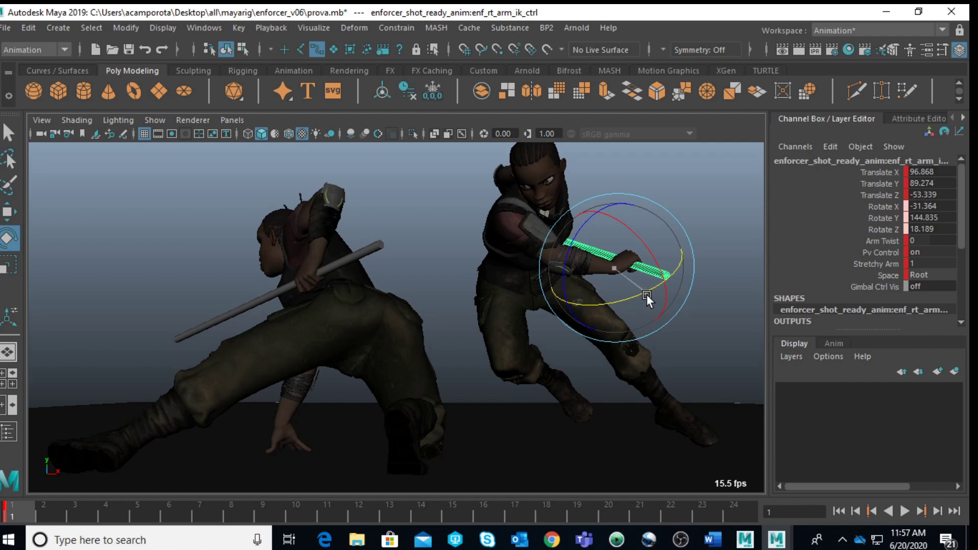
pyautogui.click(701, 166)
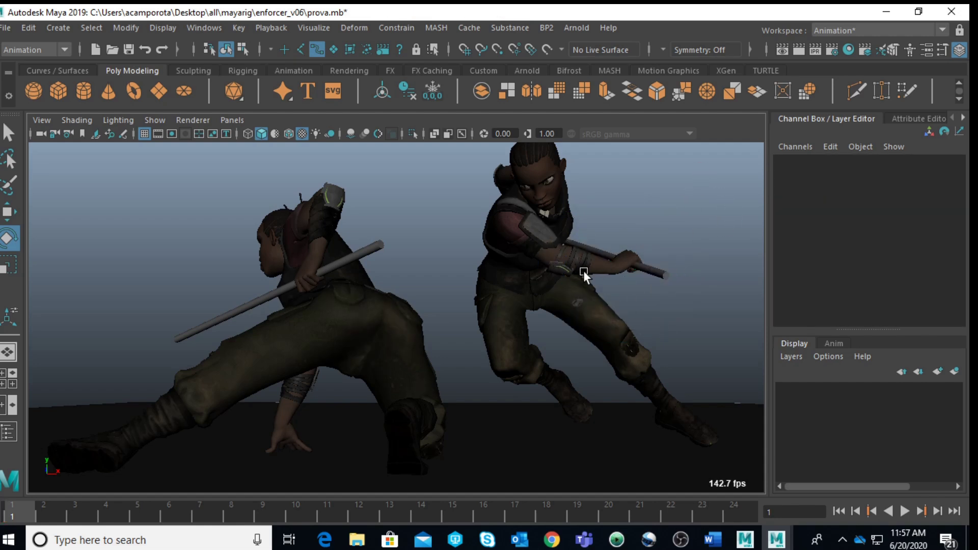